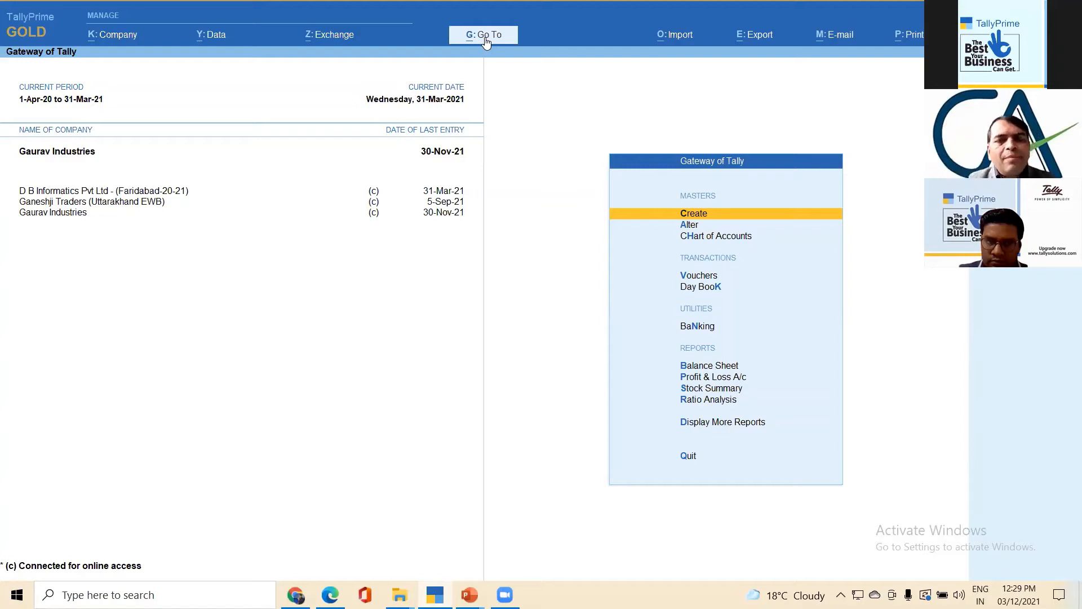
- Open the ledger selection list from the Account Books reports under Display More Reports
key(Down)
key(Down)
key(Down)
key(Down)
key(Down)
key(Down)
key(Down)
key(Down)
key(Down)
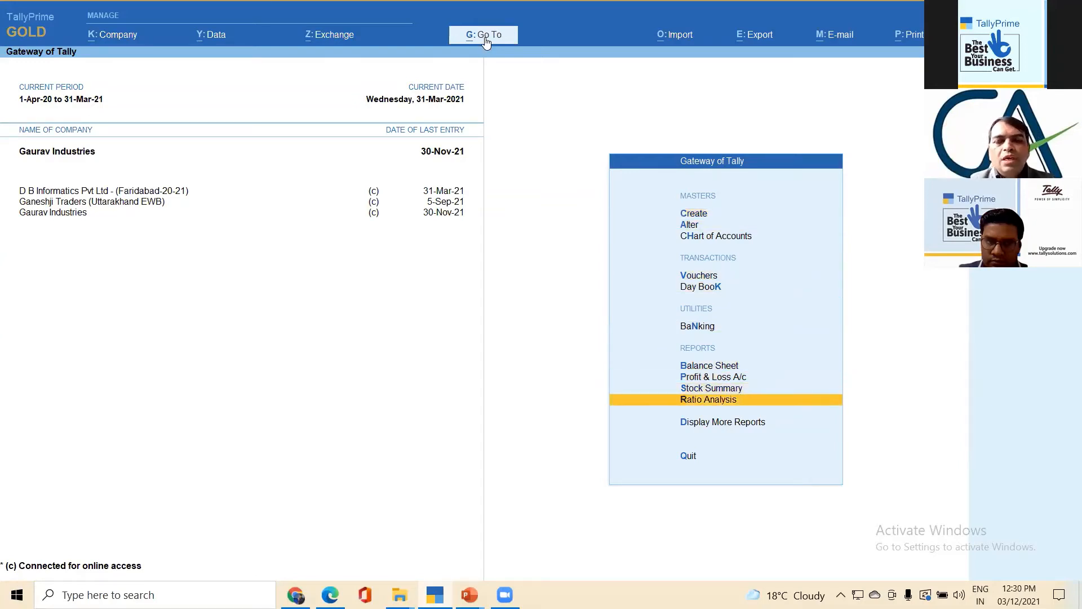
key(Down)
key(Return)
key(Down)
key(Down)
key(Down)
key(Down)
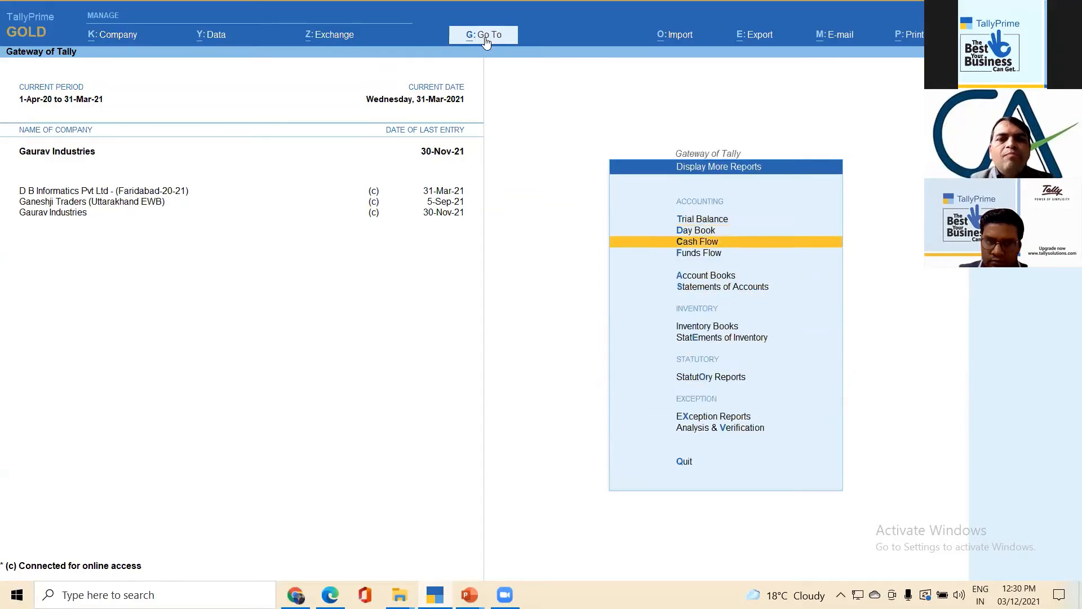
key(Return)
key(Down)
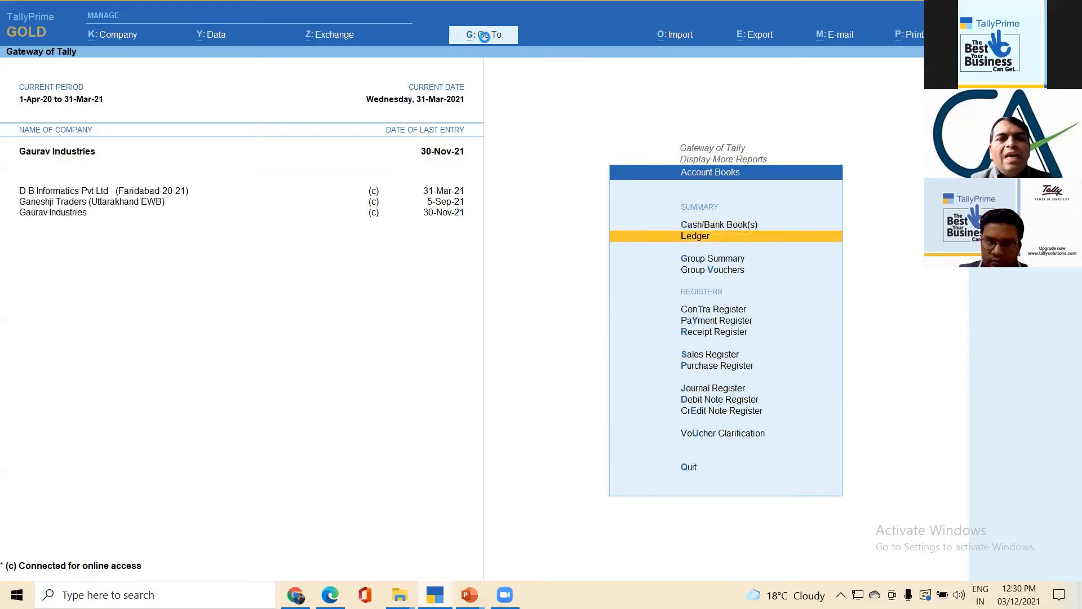
key(Return)
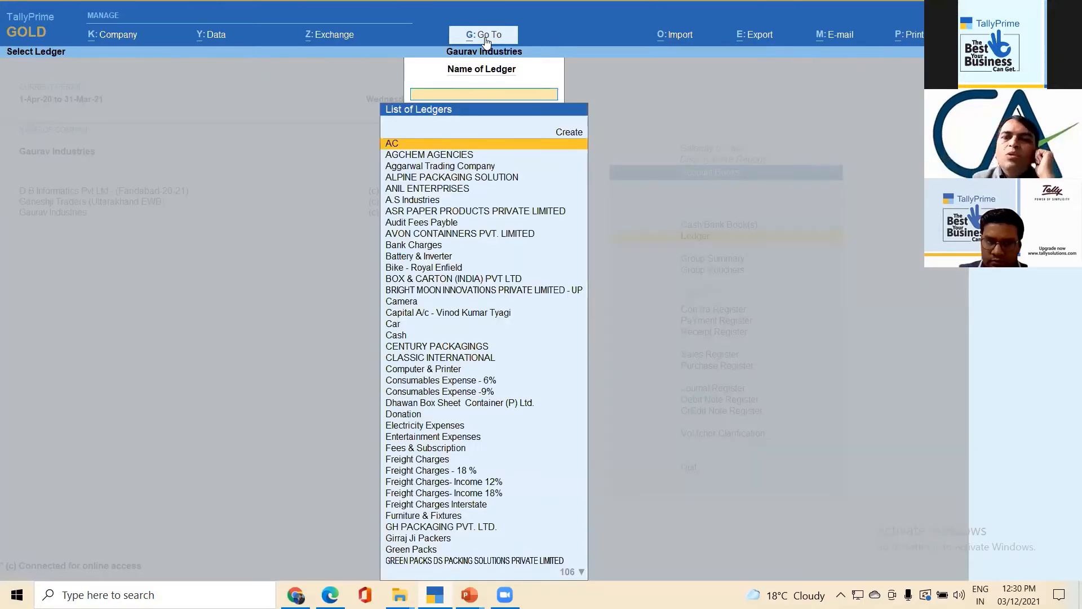
- Look through the list of ledgers down to KANHA PAPER CONVERTORS and close it without choosing a ledger
key(Down)
key(Down)
key(Down)
key(Down)
key(Down)
key(Down)
key(Down)
key(Down)
key(Down)
key(Down)
key(Down)
key(Down)
key(Down)
key(Down)
key(Down)
key(Down)
key(Down)
key(Down)
key(Down)
key(Down)
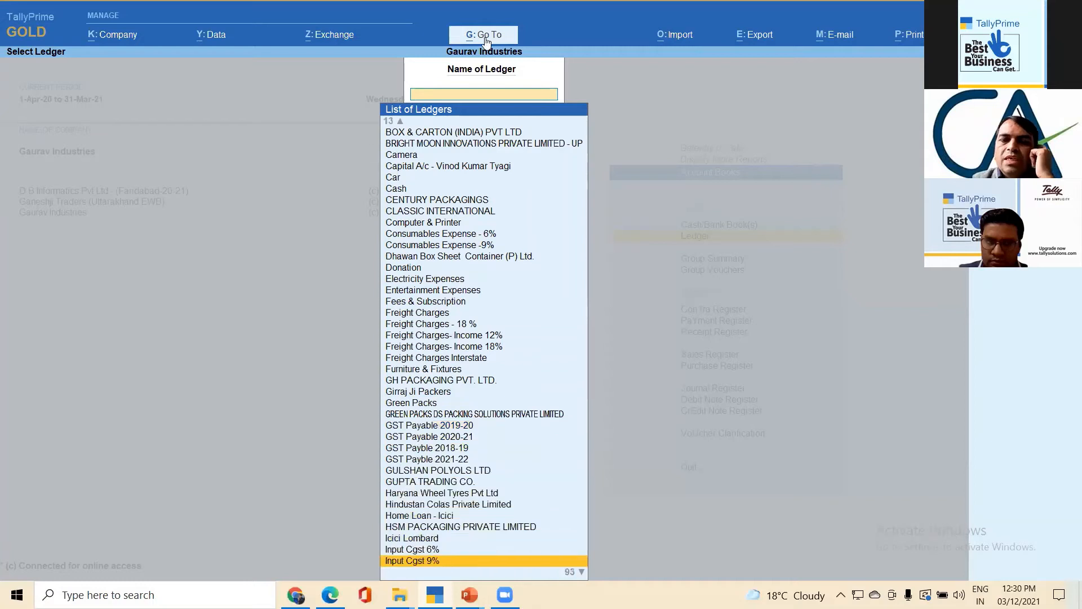
key(Down)
key(Down)
key(Down)
key(Down)
key(Down)
key(Down)
key(Down)
key(Down)
key(Down)
key(Down)
key(Down)
key(Down)
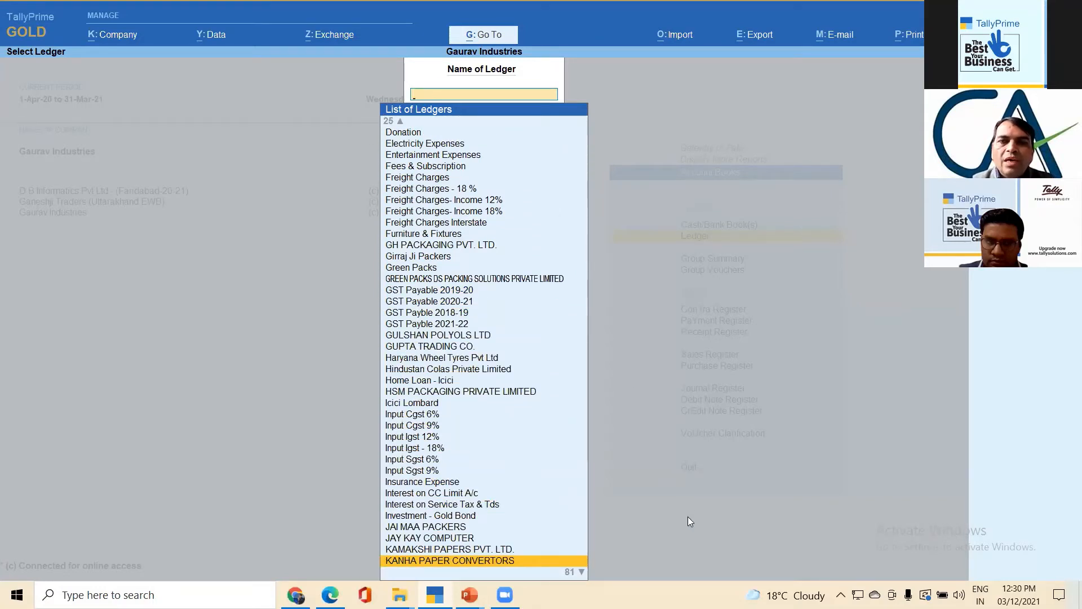
click(848, 16)
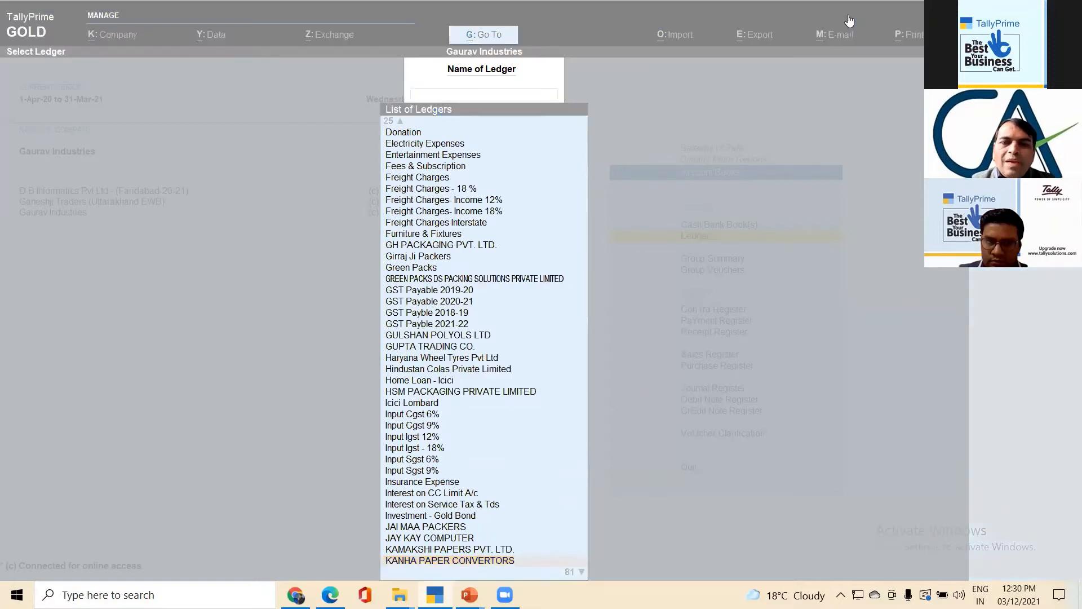
click(480, 96)
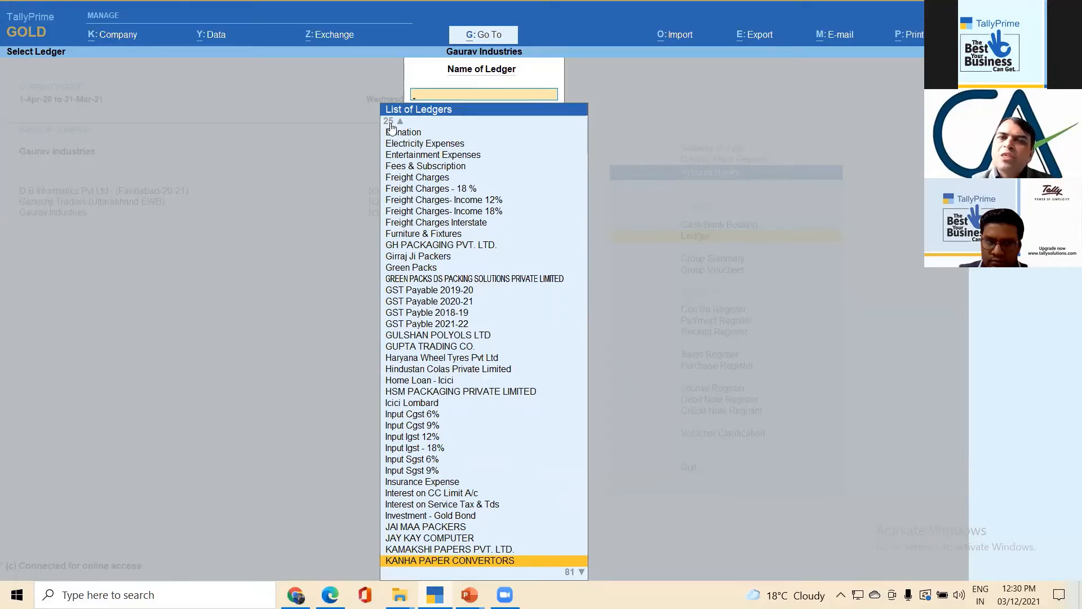
key(Escape)
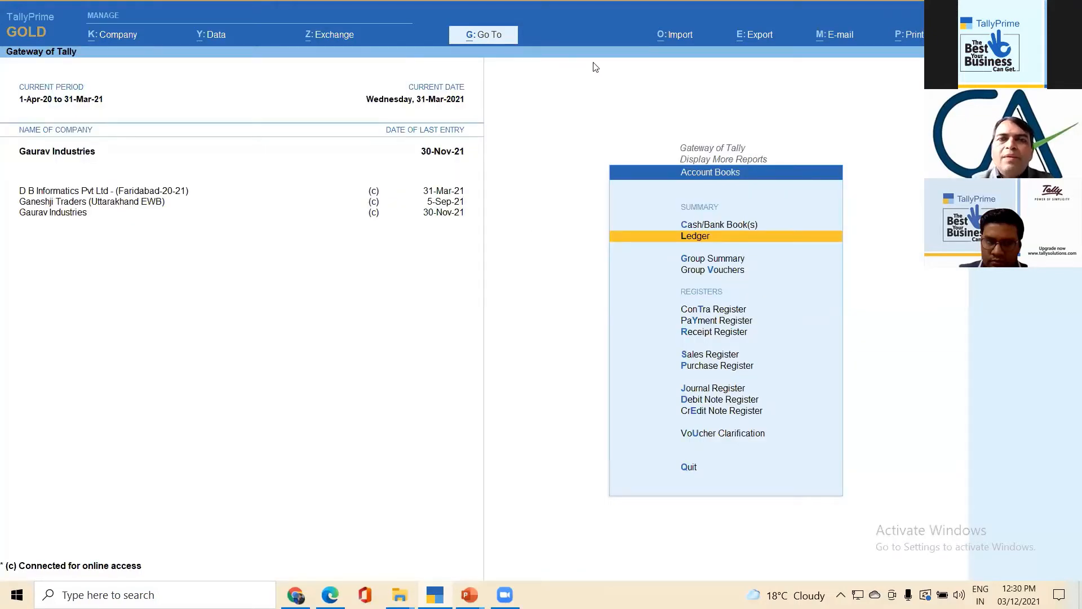
- Open the Go To list of reports and go through its report groups down to Receivables & Payables Reports
key(alt+g)
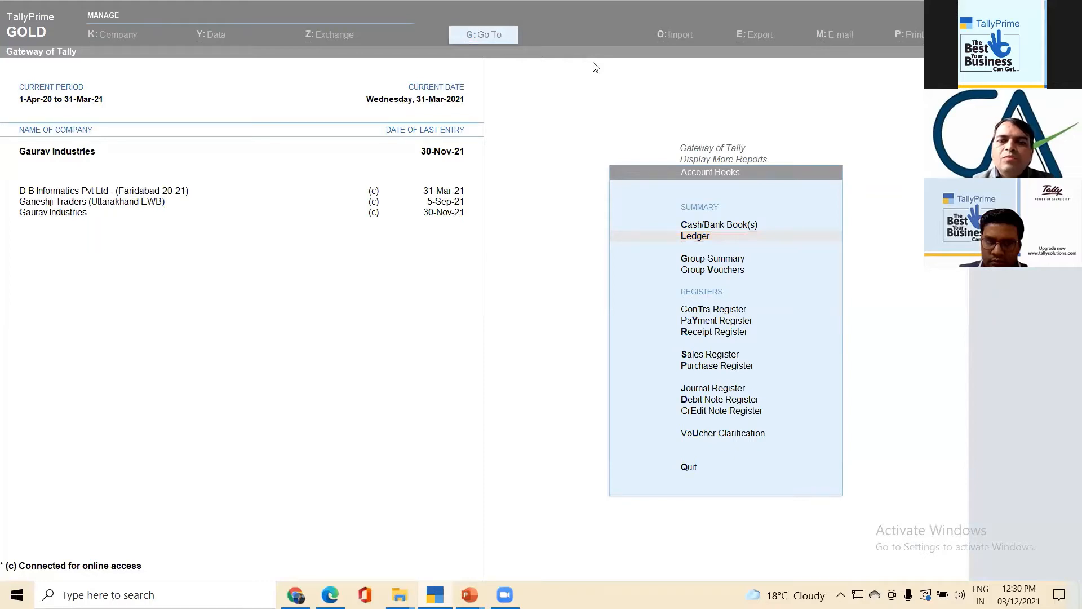
click(488, 35)
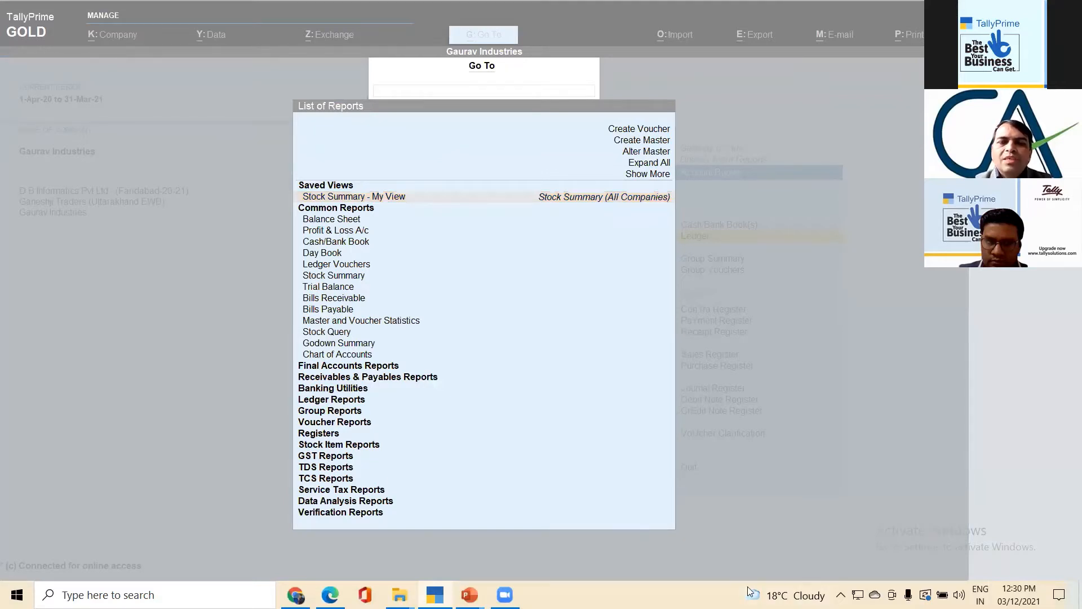
click(347, 209)
click(344, 371)
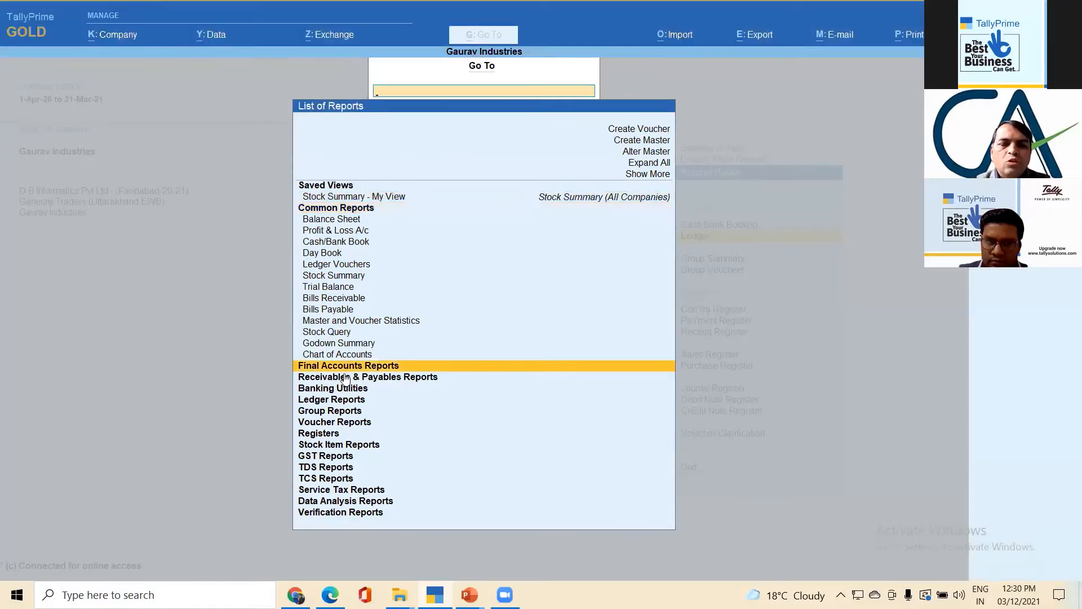
click(345, 379)
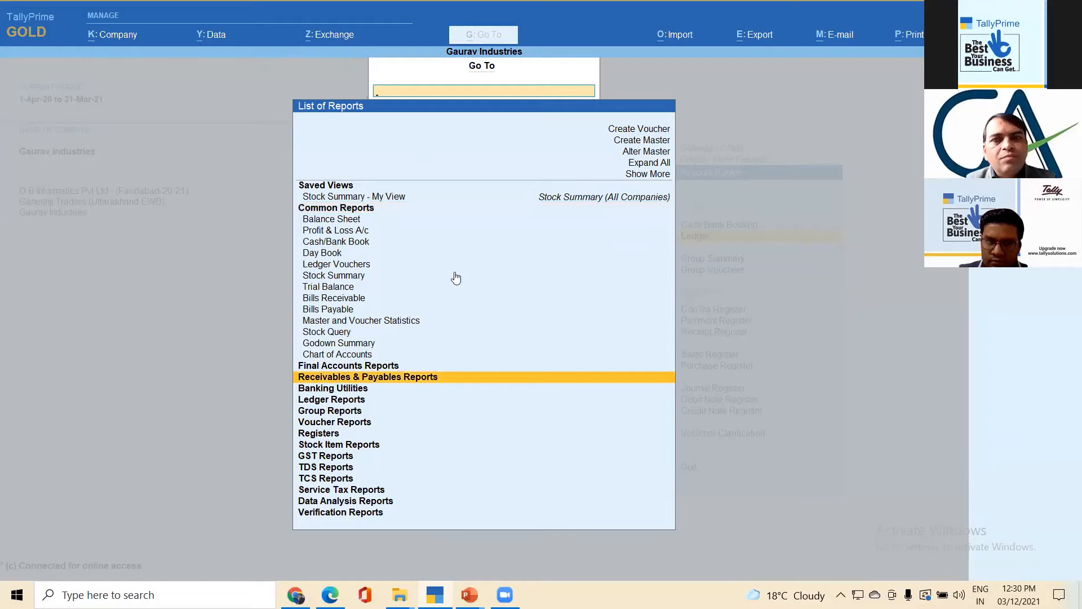
- Extend the list of reports with Show More and look at the additional report groups
click(648, 174)
click(650, 177)
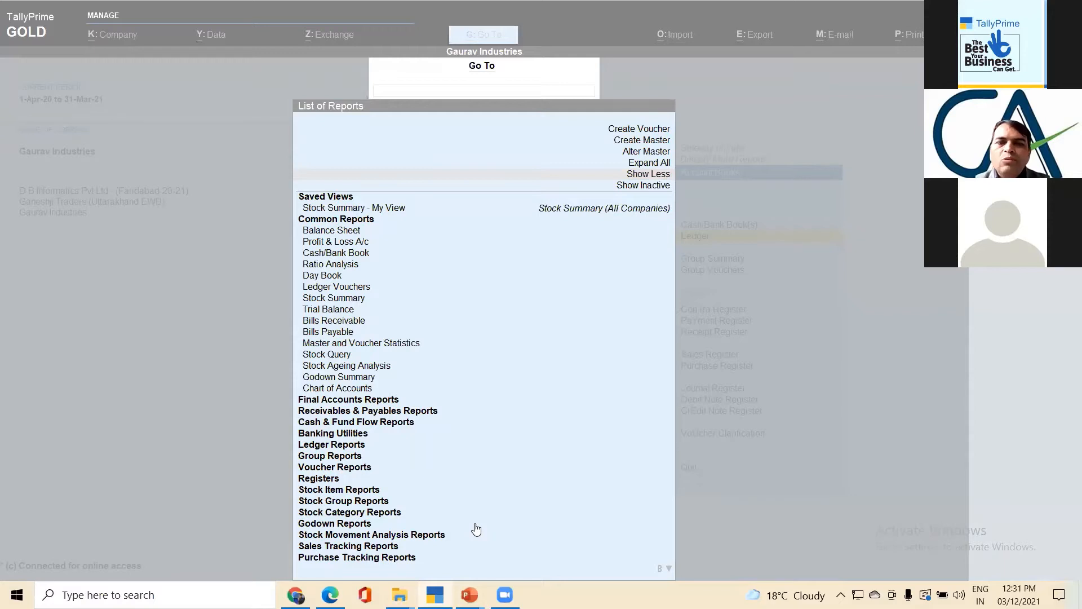
click(663, 574)
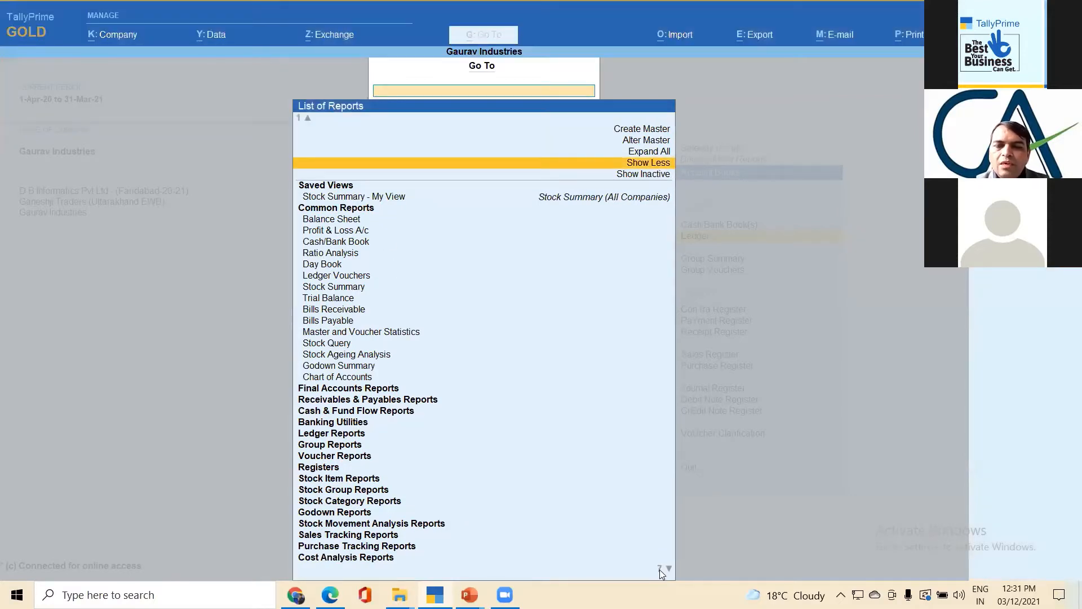
click(662, 573)
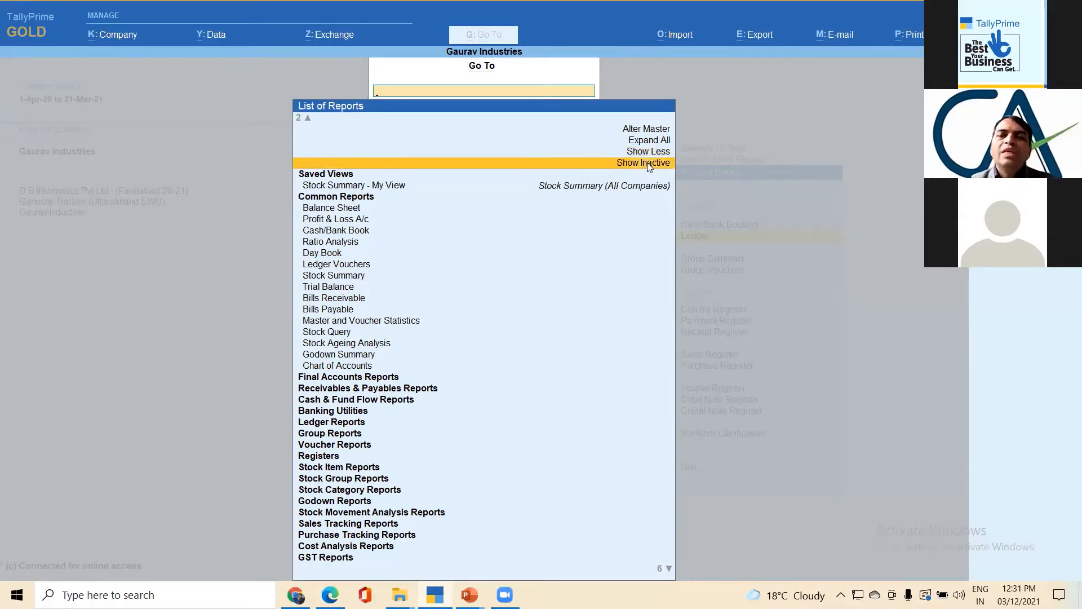
- Include the inactive reports in the list and expand all report groups
click(648, 164)
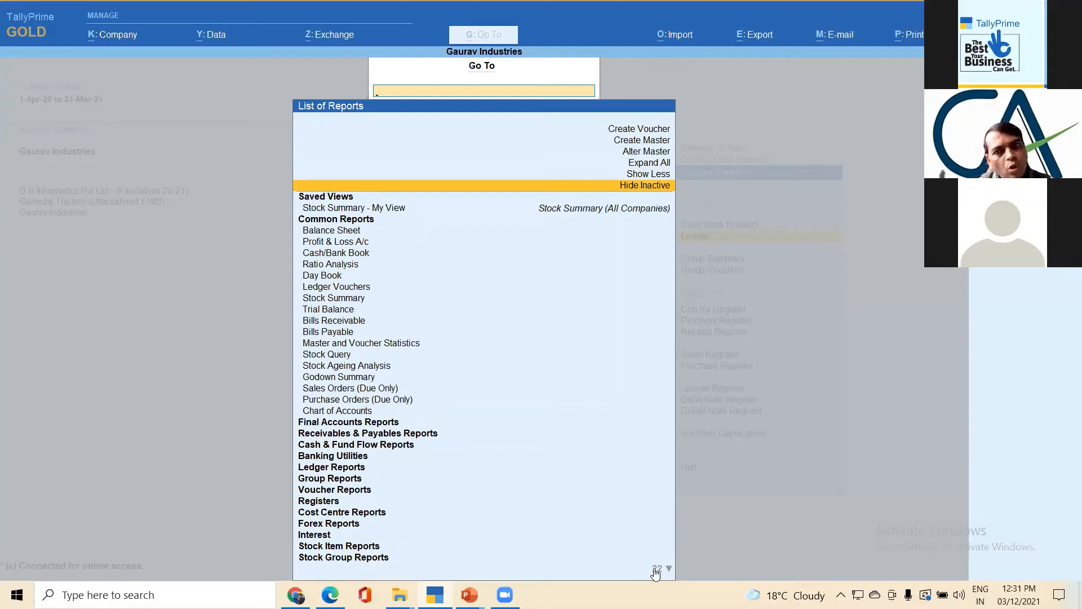
click(653, 164)
click(653, 163)
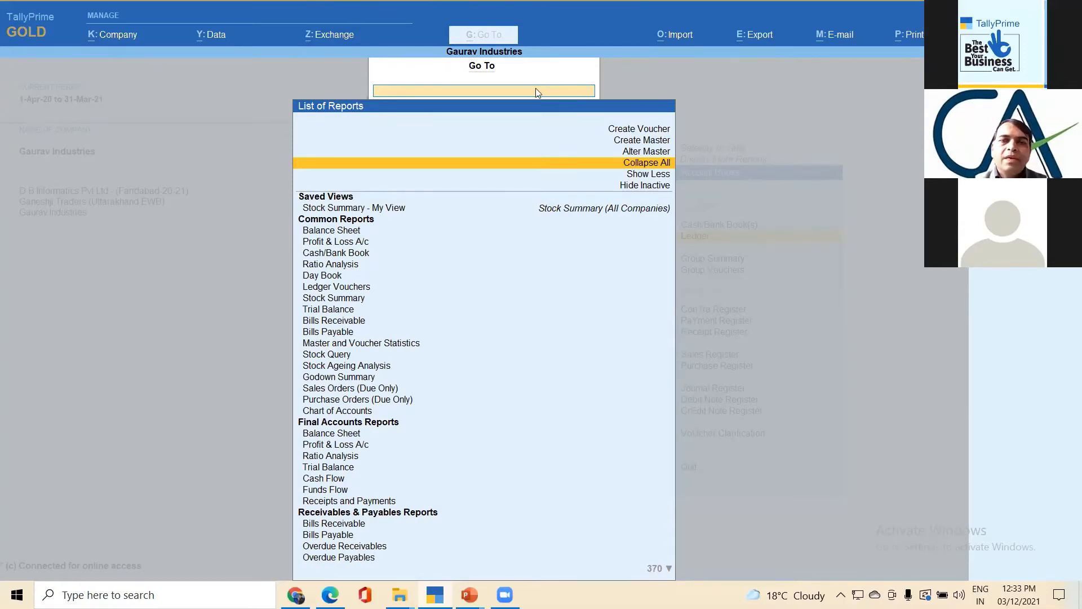
- Search the list of reports for "Ne" and clear the search text
text(Ne)
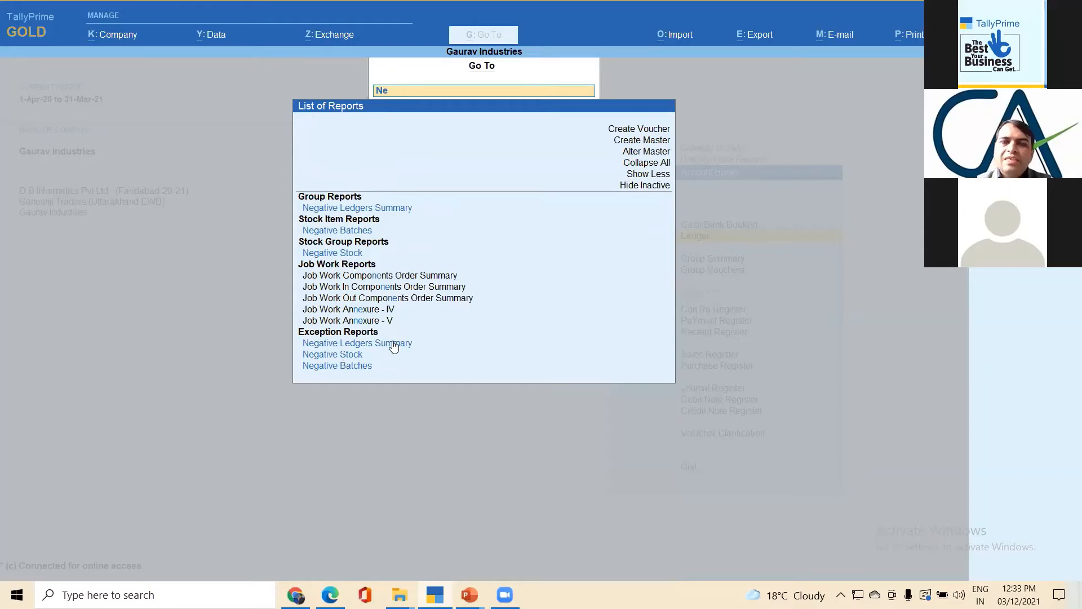
key(BackSpace)
key(BackSpace)
- Search the list of reports for "Ana" and highlight the Ageing Analysis report for Job Work Out Order
text(Ana)
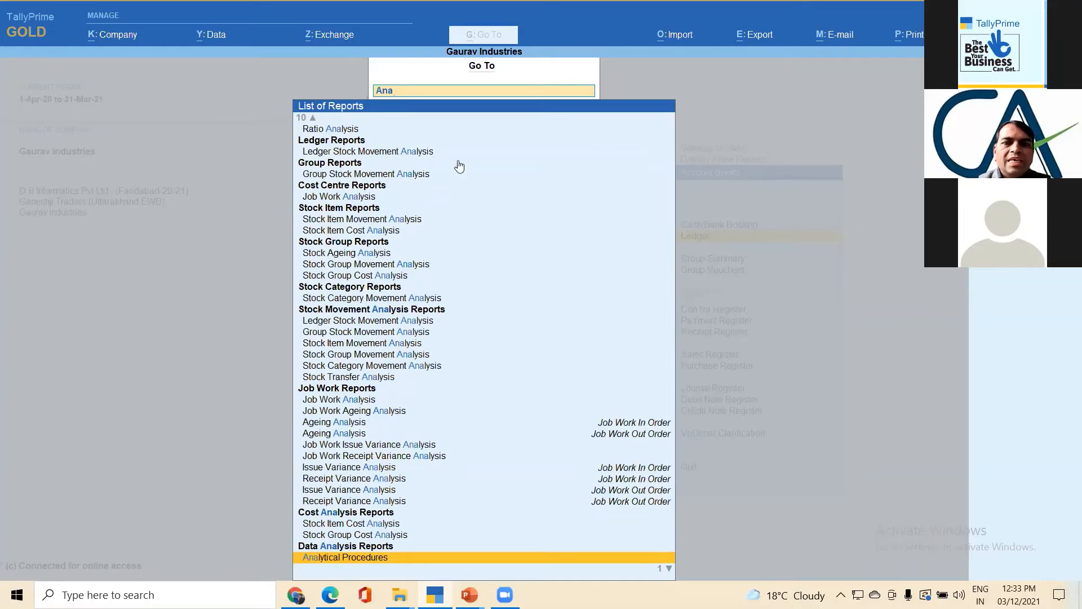
key(alt+Tab)
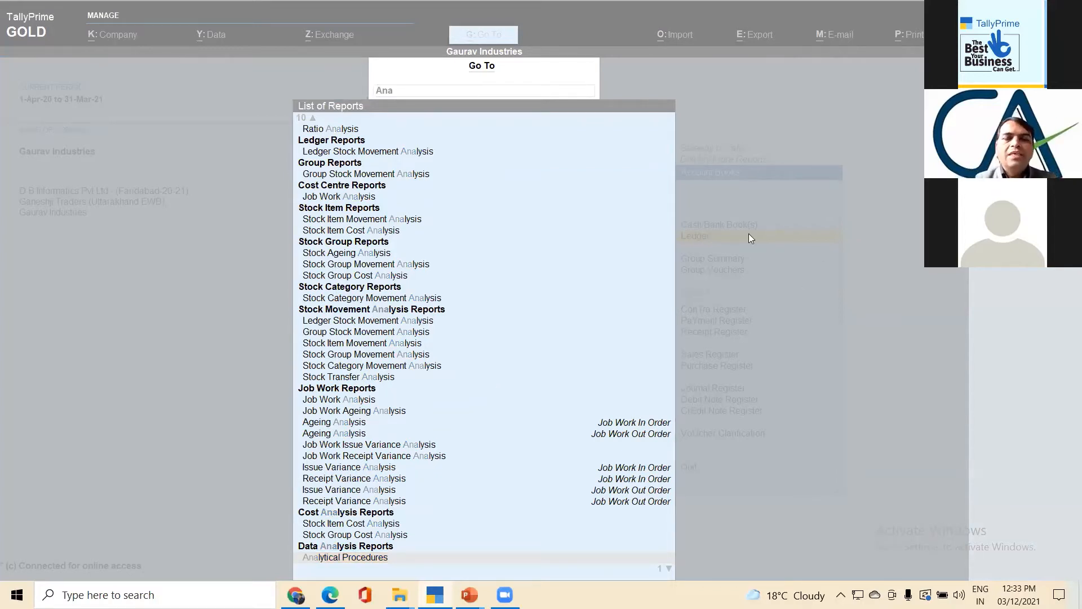
click(350, 382)
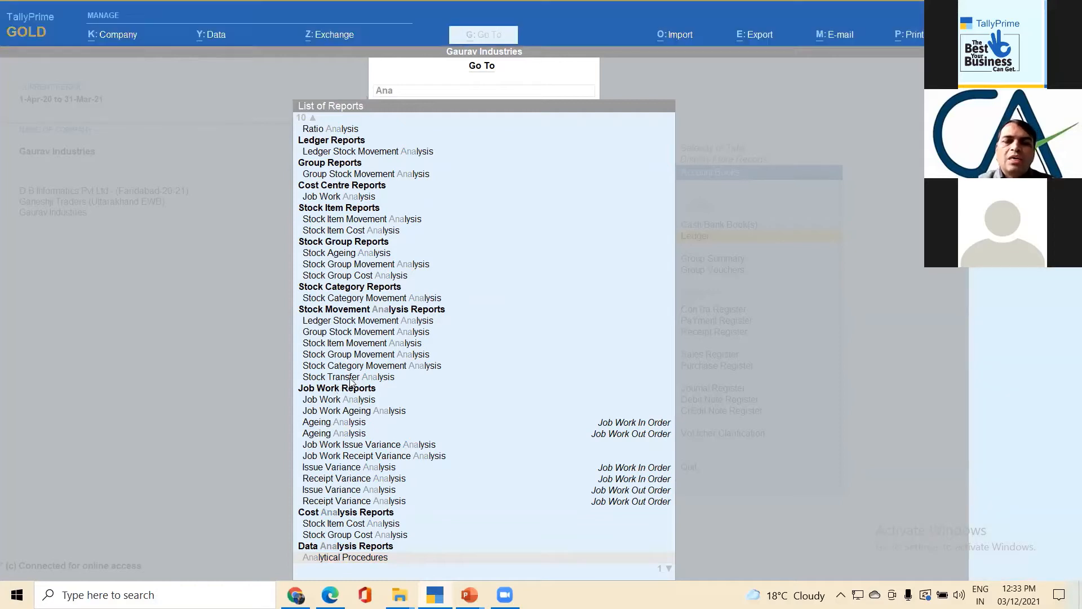
click(335, 434)
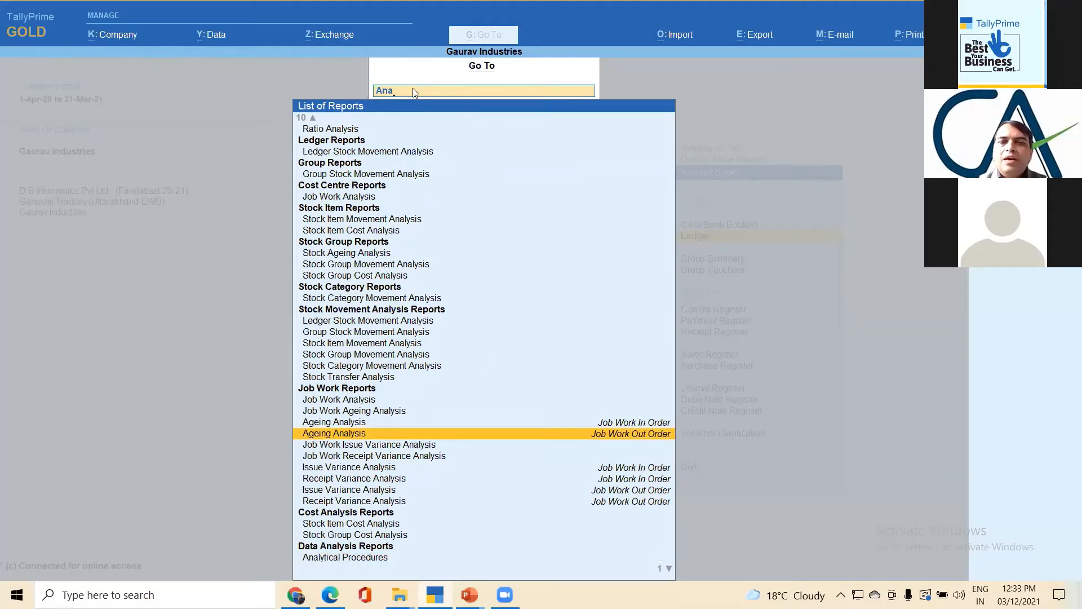
- Replace the report search with "Pay" and highlight the Payroll Statutory Reports group
key(BackSpace)
key(BackSpace)
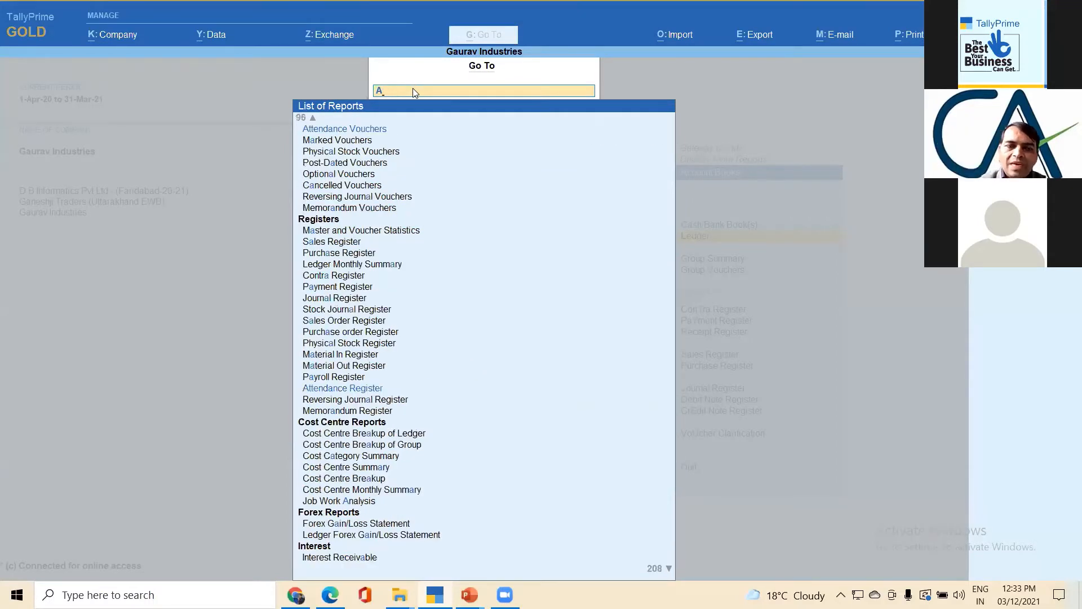
key(BackSpace)
text(Pay)
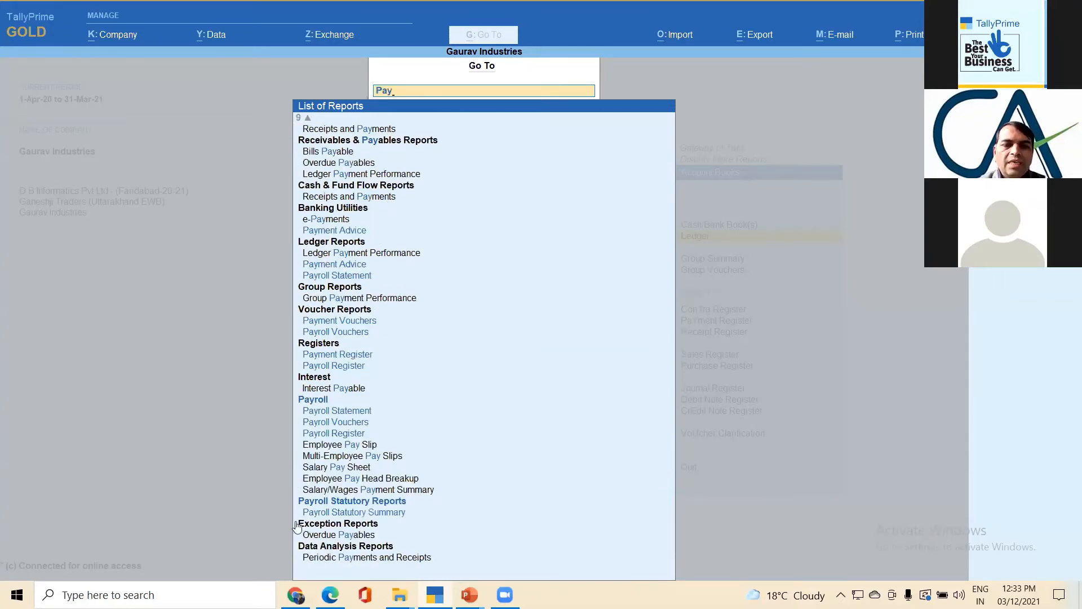
click(373, 502)
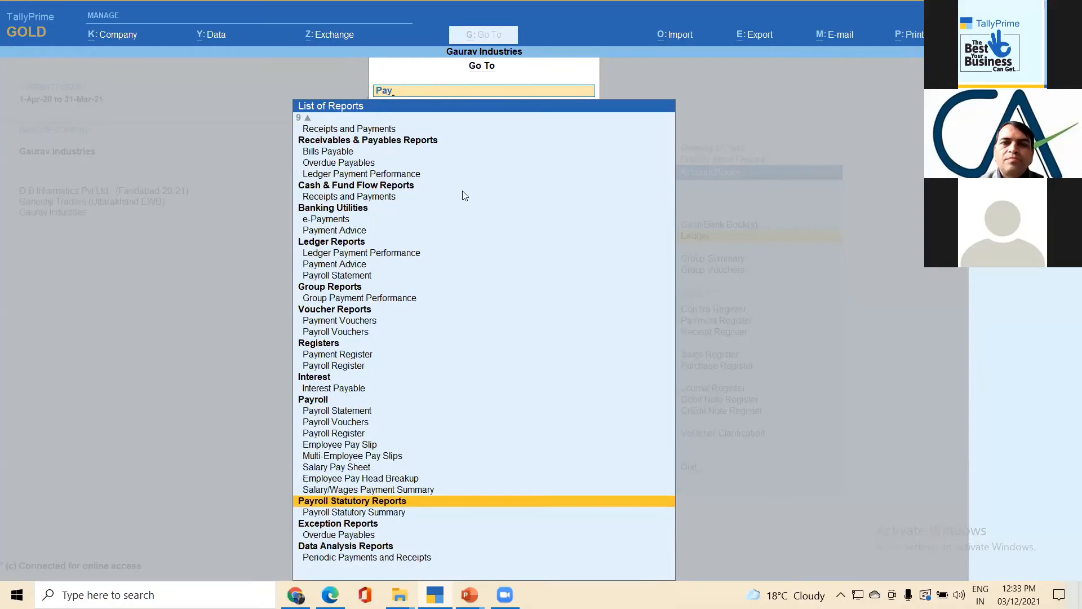
- Replace the report search with "Cash" to look at the cash-related reports
key(BackSpace)
key(BackSpace)
key(BackSpace)
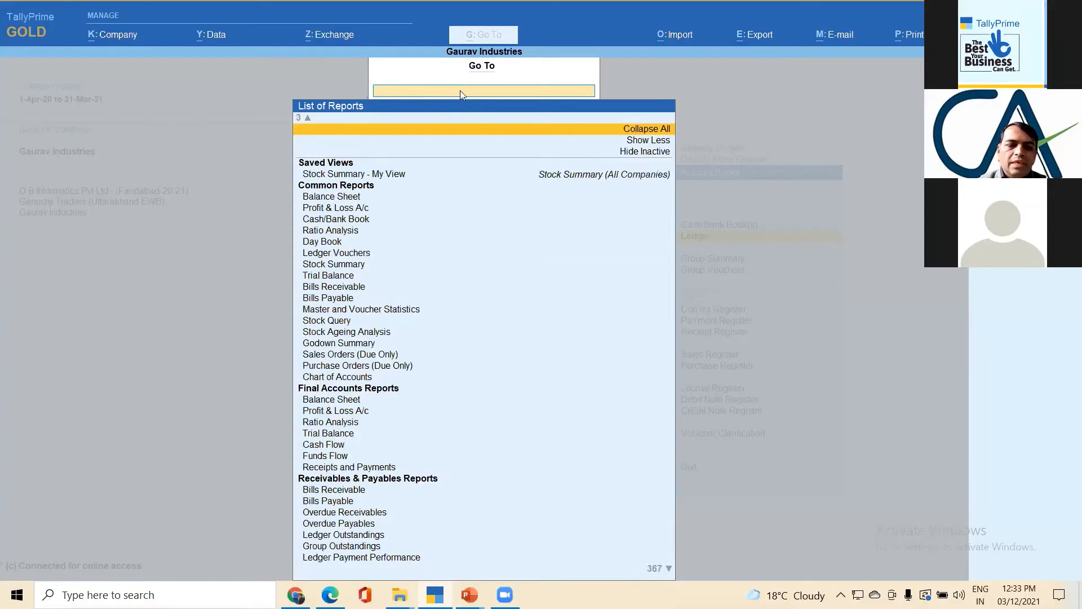
text(Cash)
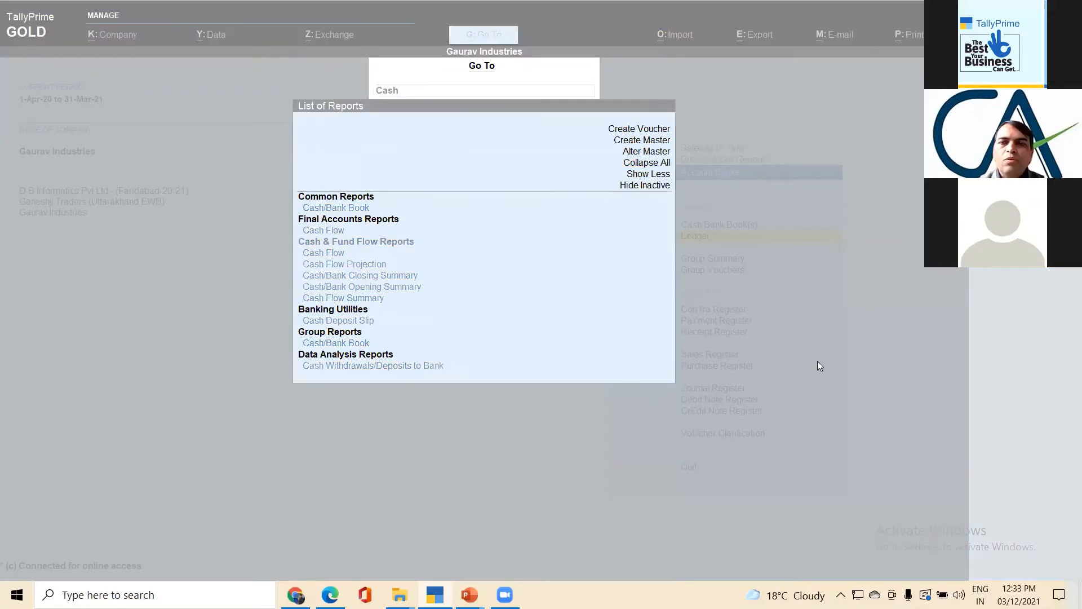
click(818, 361)
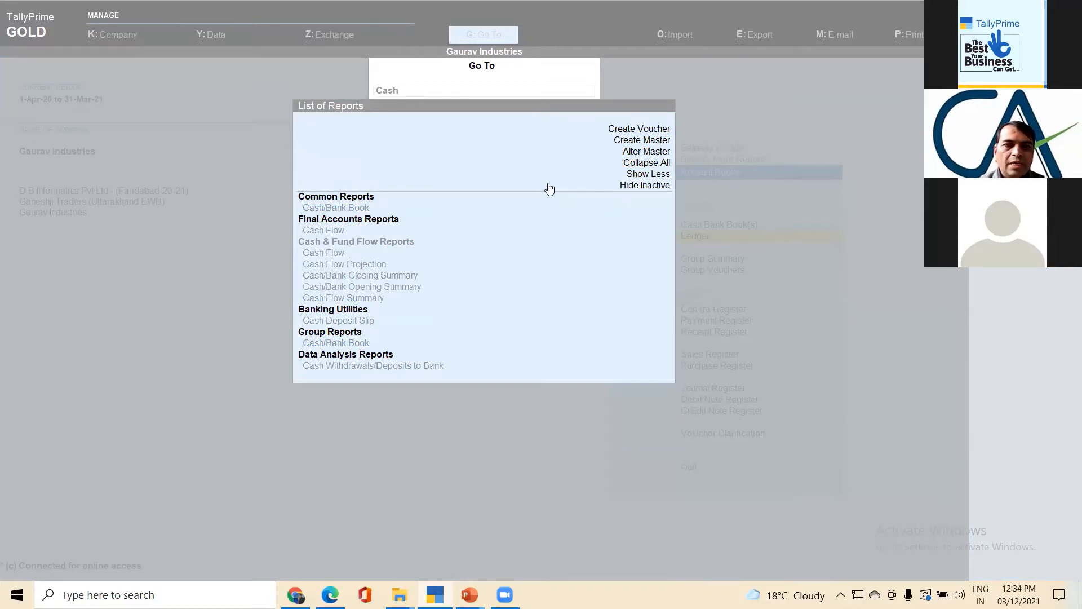
click(446, 94)
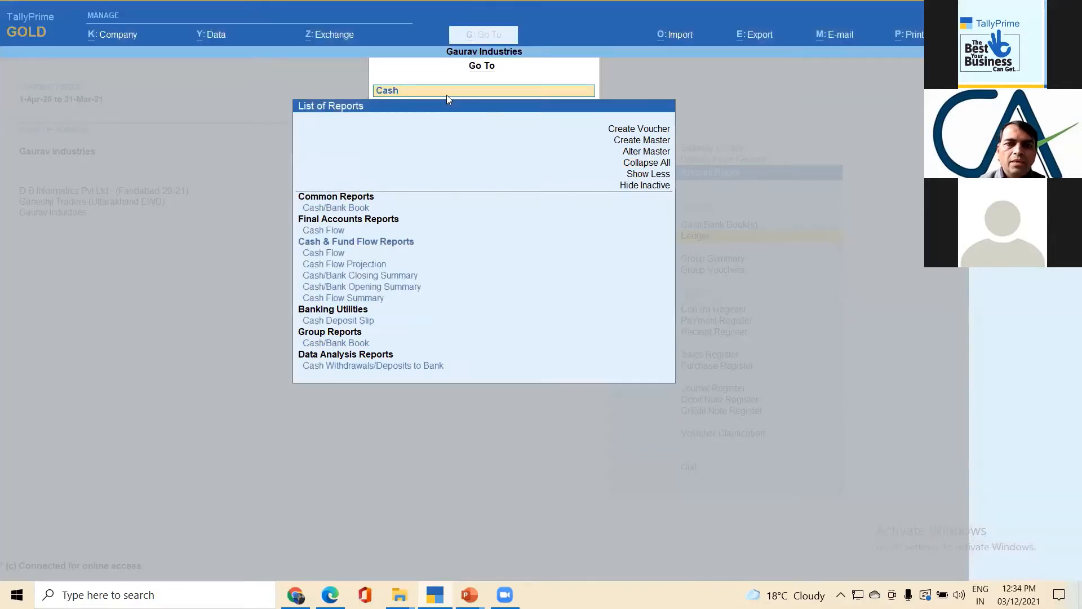
- Clear the "Cash" search text and close the Go To list of reports
key(BackSpace)
key(BackSpace)
key(BackSpace)
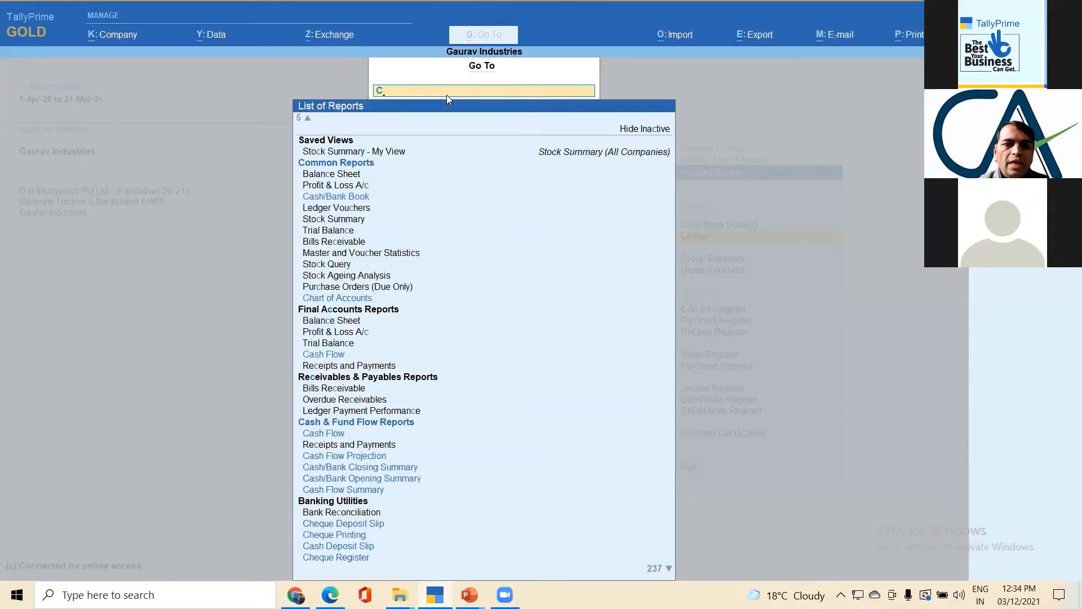
key(BackSpace)
key(Escape)
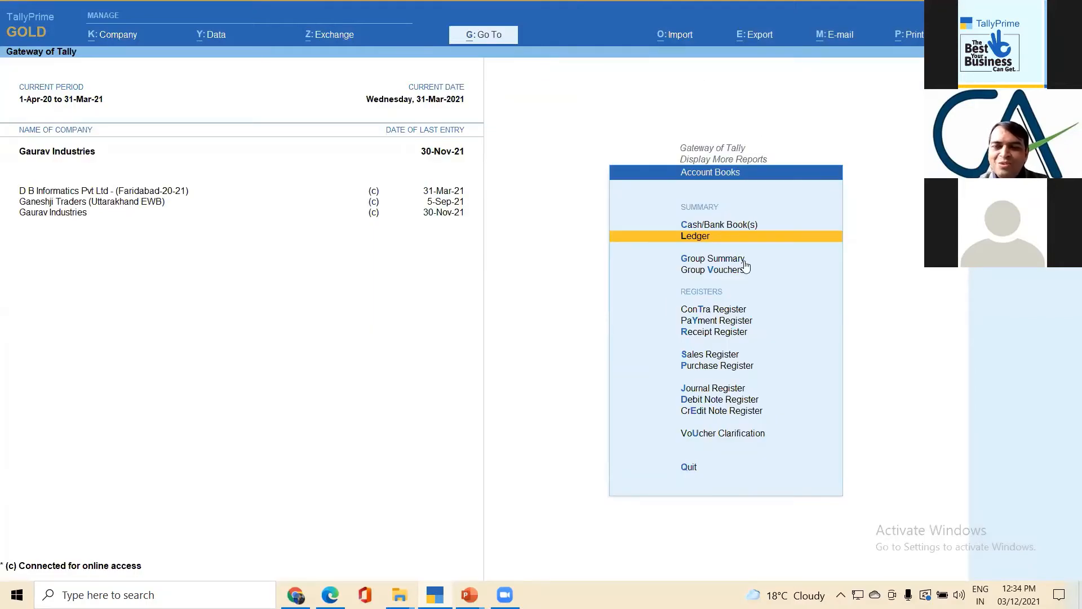
- Reopen the Go To list of reports for a brief look and close it without choosing a report
click(727, 467)
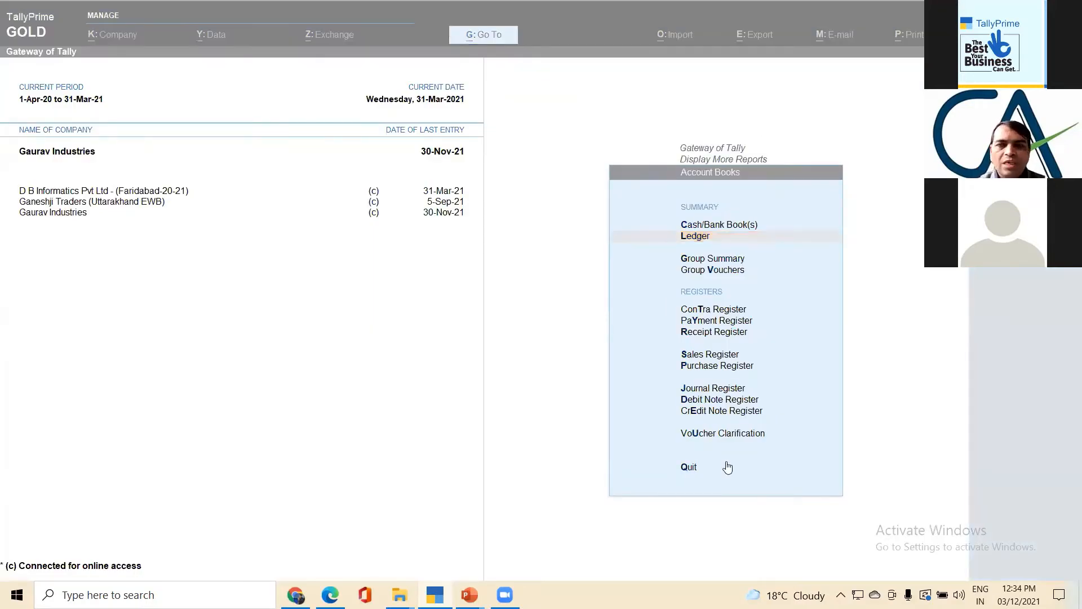
click(488, 37)
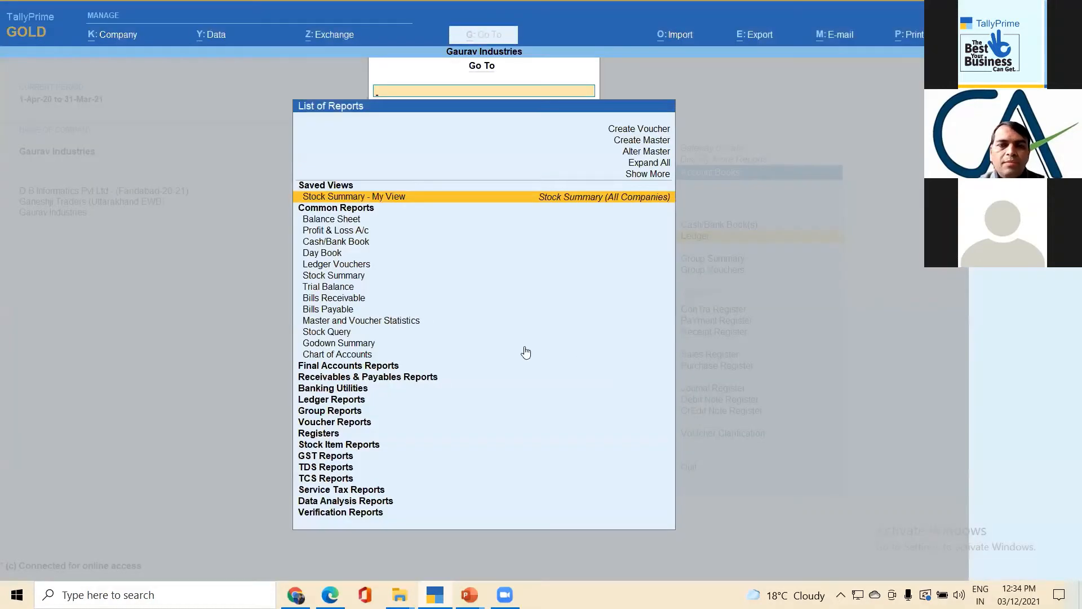
key(Escape)
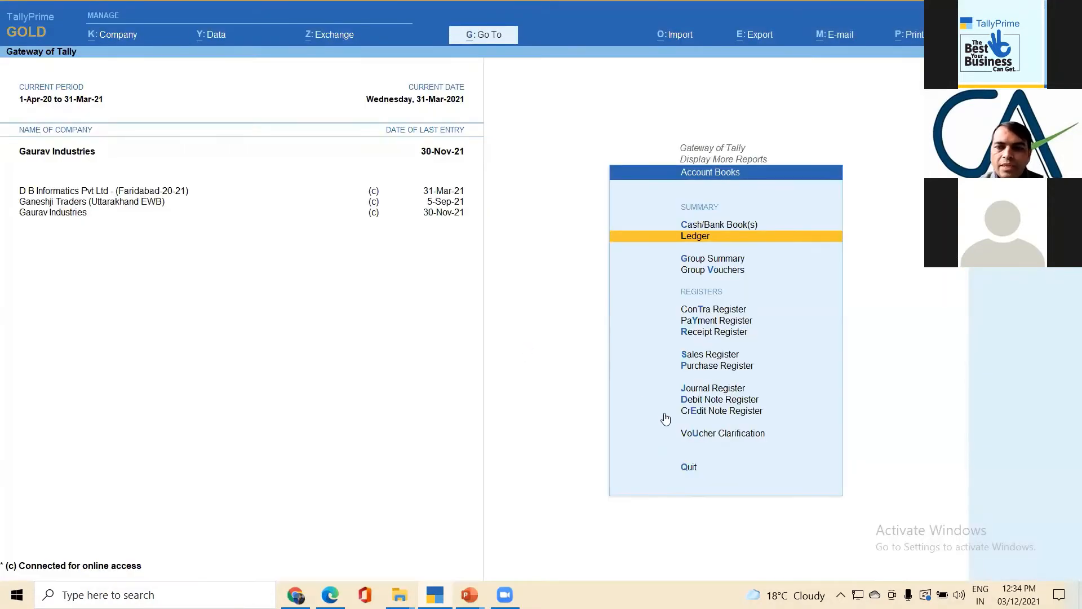
- Leave Account Books and open Exception Reports from Display More Reports to look at its reports
key(Escape)
key(Down)
key(Down)
key(Down)
key(Down)
key(Down)
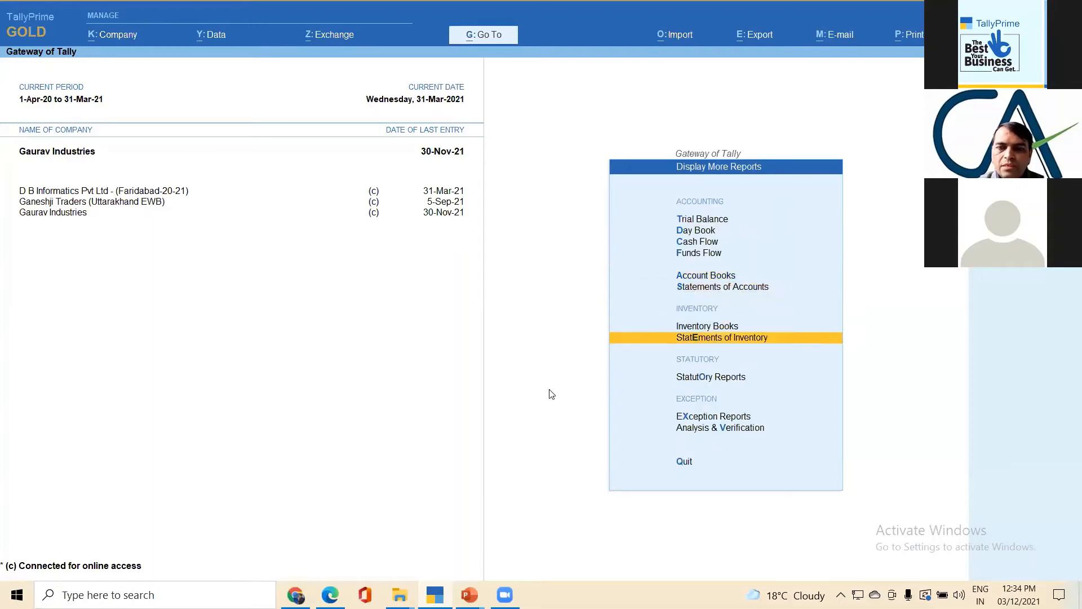
key(Return)
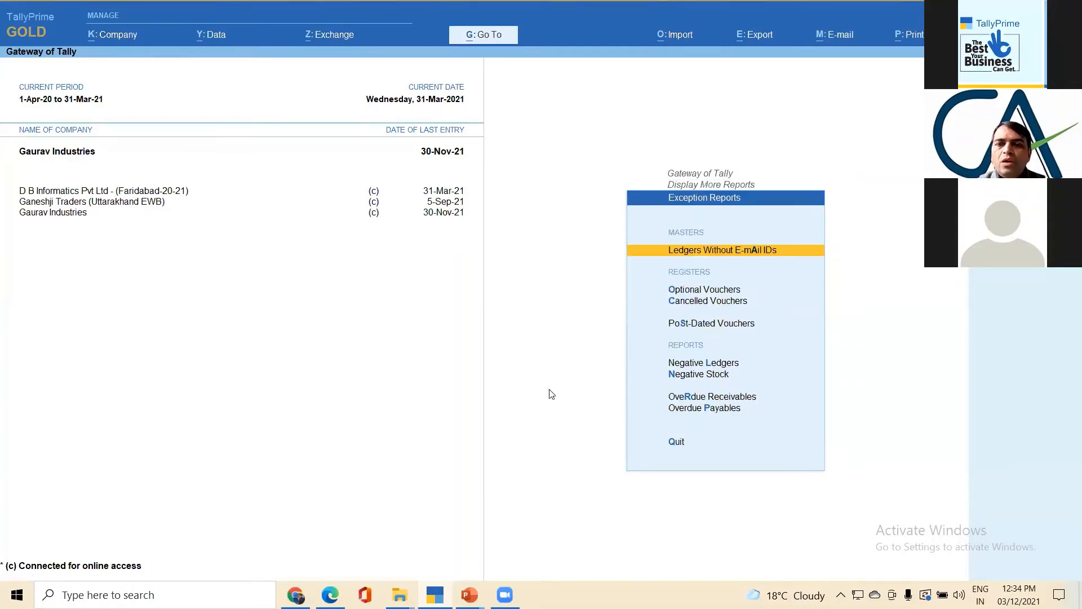
- Return from Exception Reports to Display More Reports and open the Day Book
key(Escape)
key(Up)
key(Up)
key(Up)
key(Up)
key(Up)
key(Up)
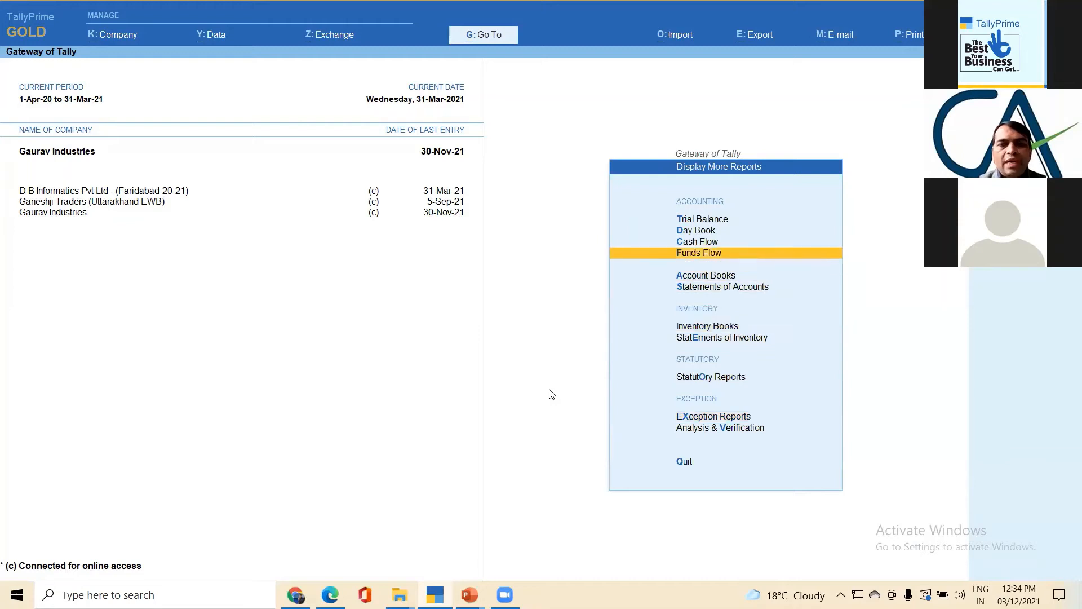
key(Return)
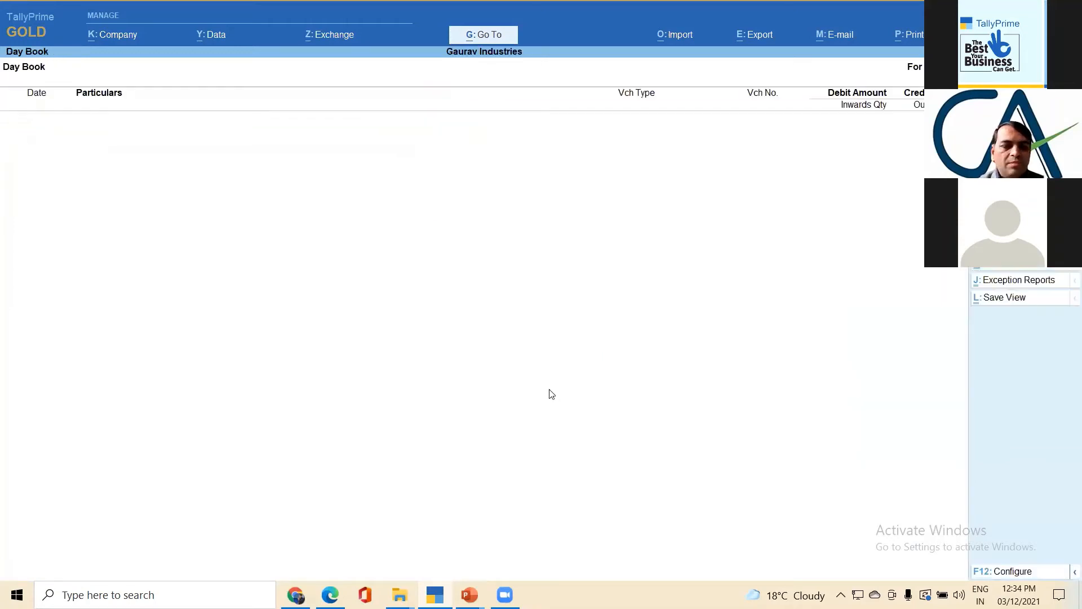
- Set the Day Book period from 1-4-2021 to 31-3-2022
key(F2)
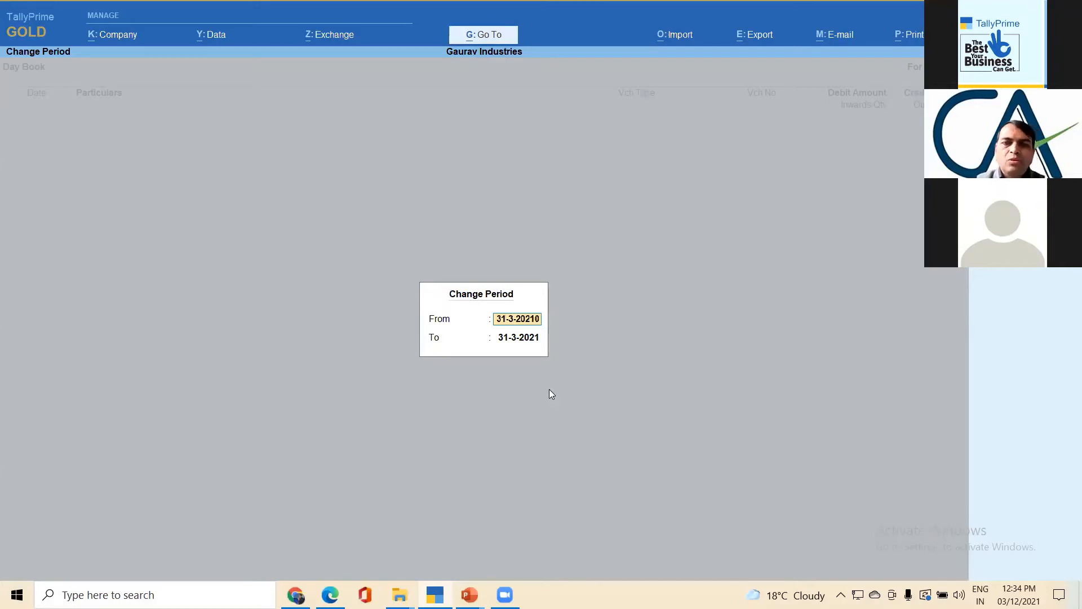
key(BackSpace)
key(BackSpace)
key(BackSpace)
key(BackSpace)
key(BackSpace)
key(BackSpace)
key(BackSpace)
key(BackSpace)
key(BackSpace)
text(01.0)
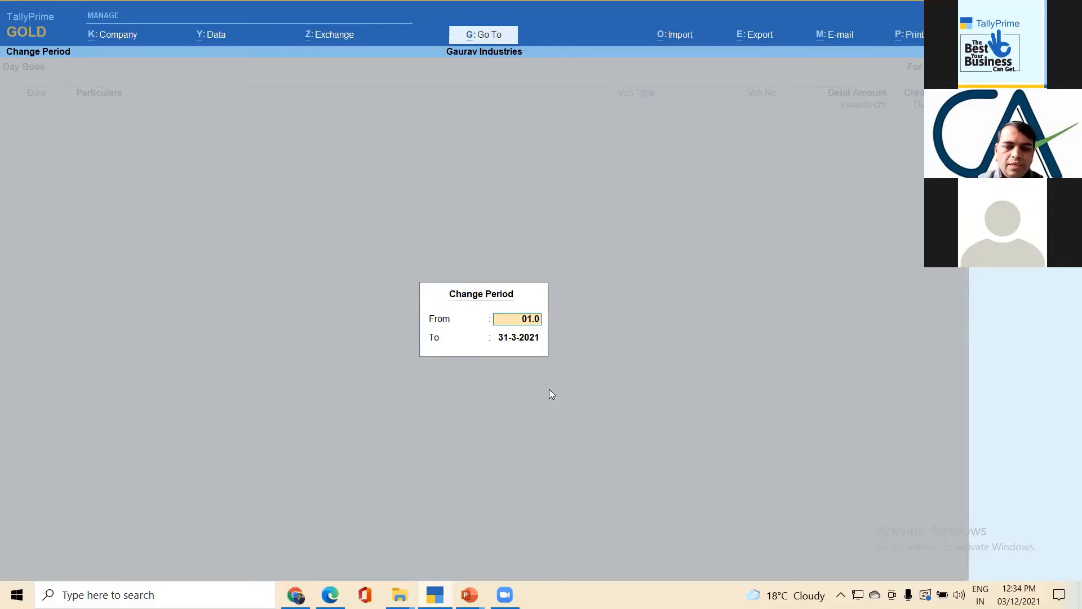
text(4.2021)
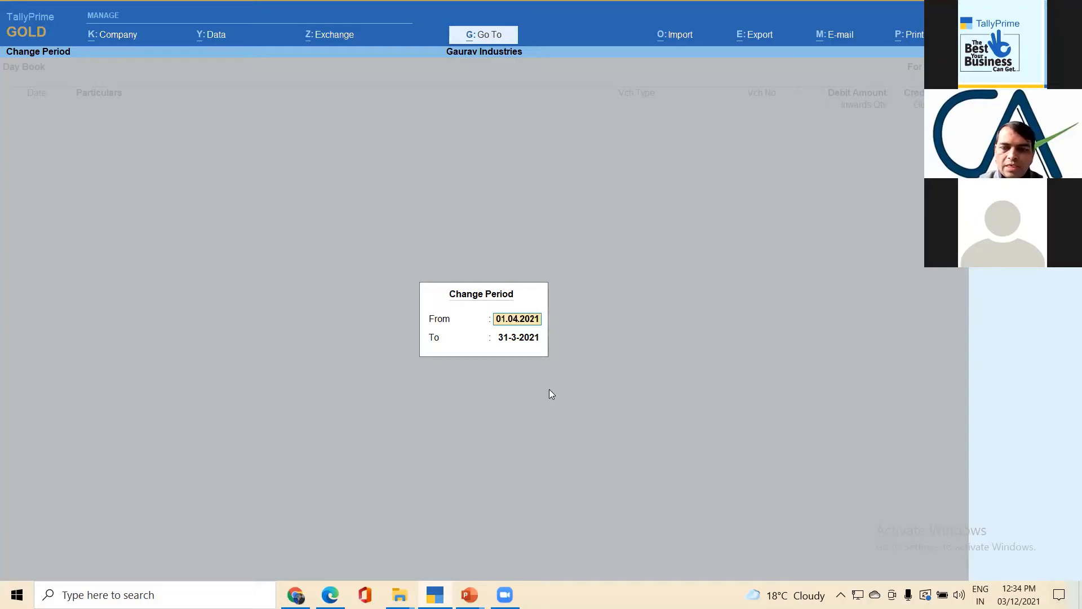
key(Return)
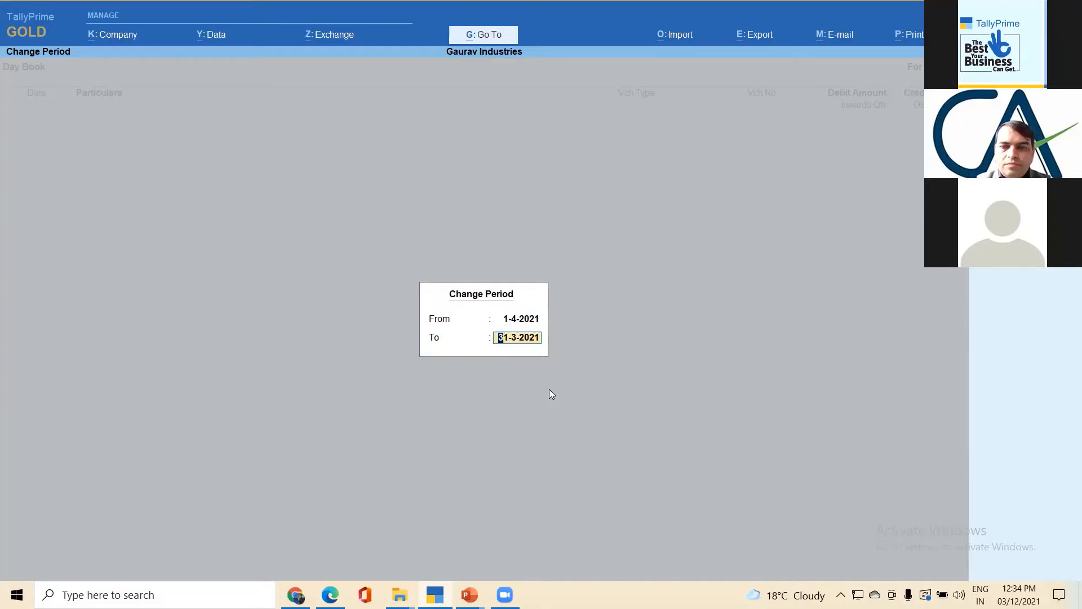
text(31-3-2022)
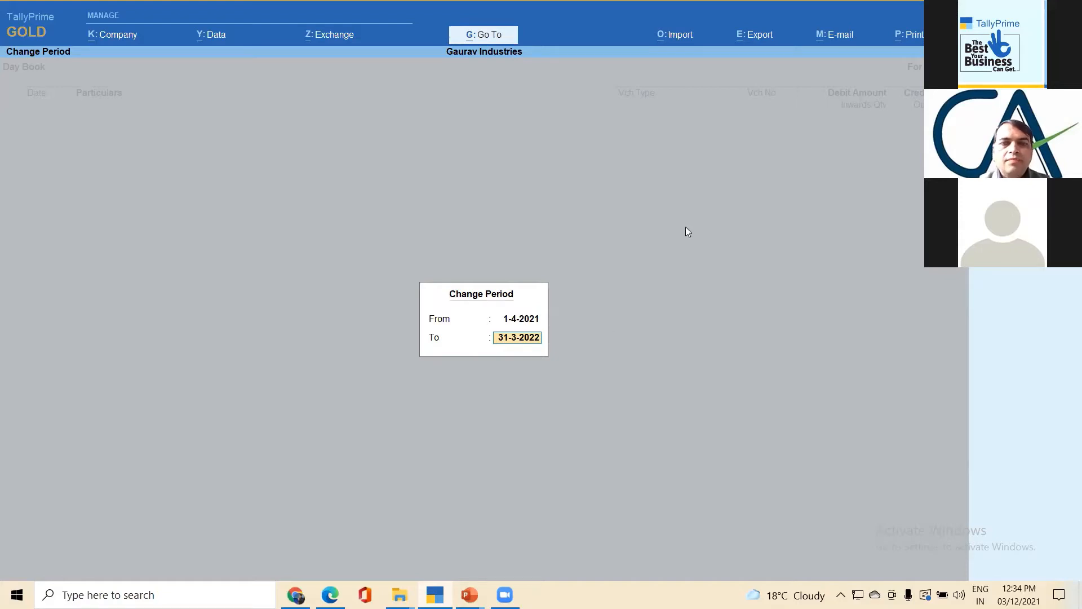
key(Return)
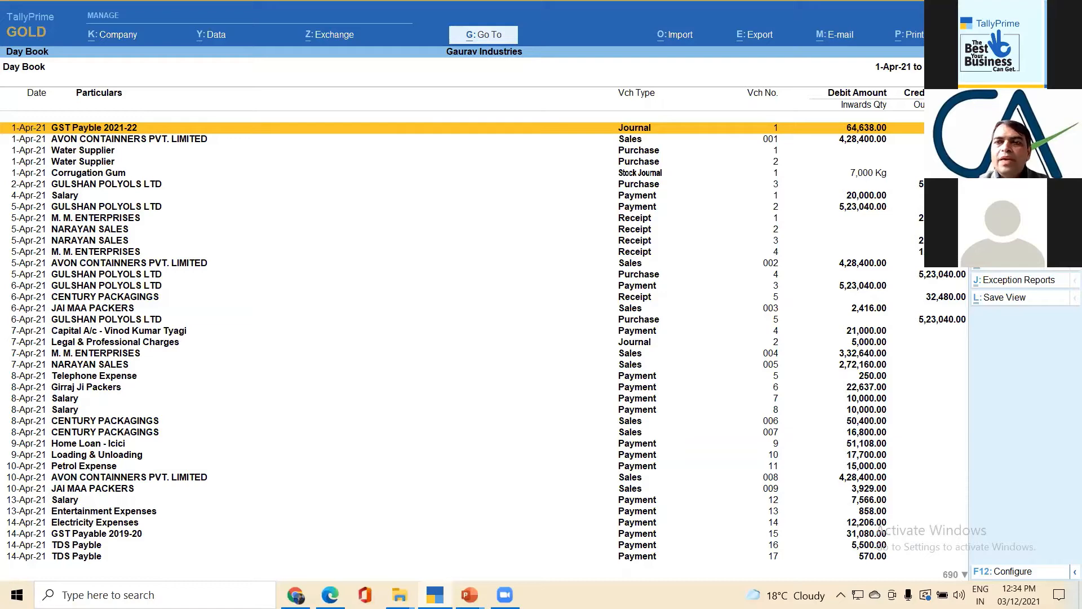
- Filter the Day Book to the Payment voucher type
key(F4)
key(Down)
key(Down)
key(Down)
key(Down)
key(Down)
key(Down)
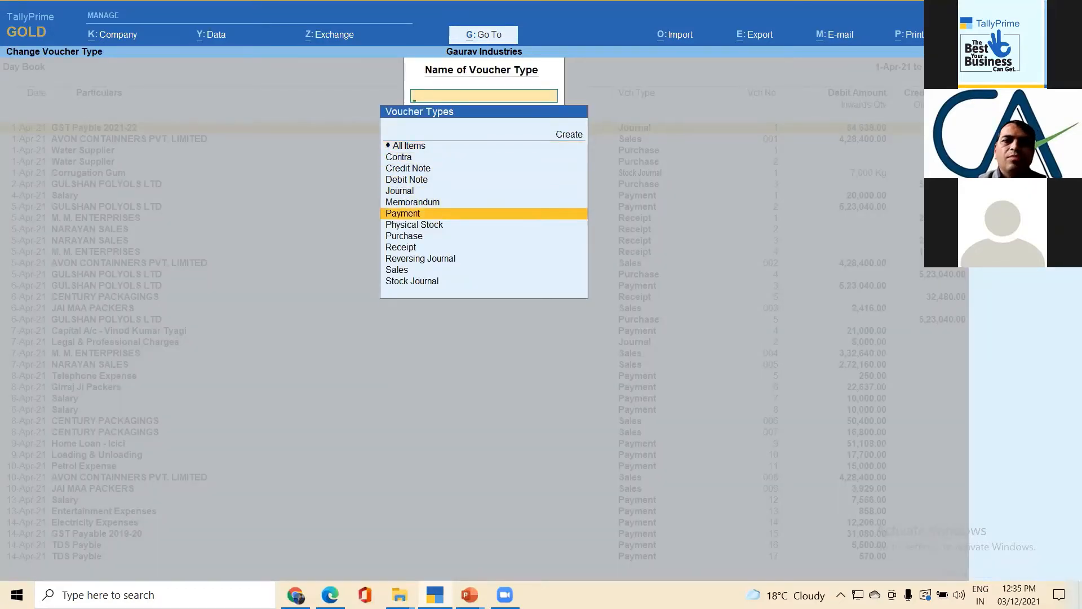
key(Return)
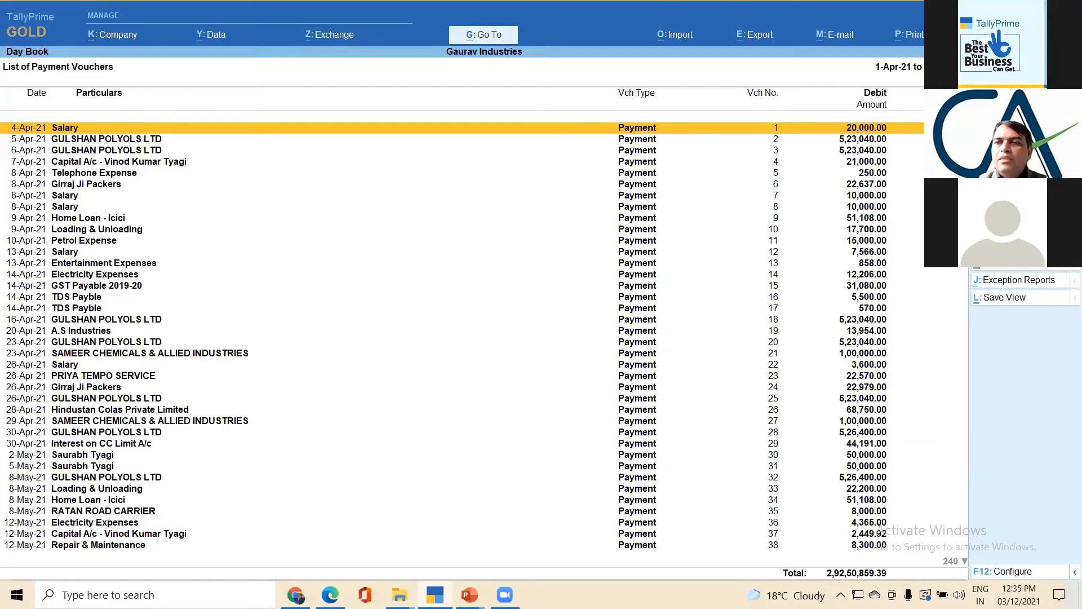
- Look briefly at the available exception reports, and change the payment voucher list to the Extract view
click(1001, 281)
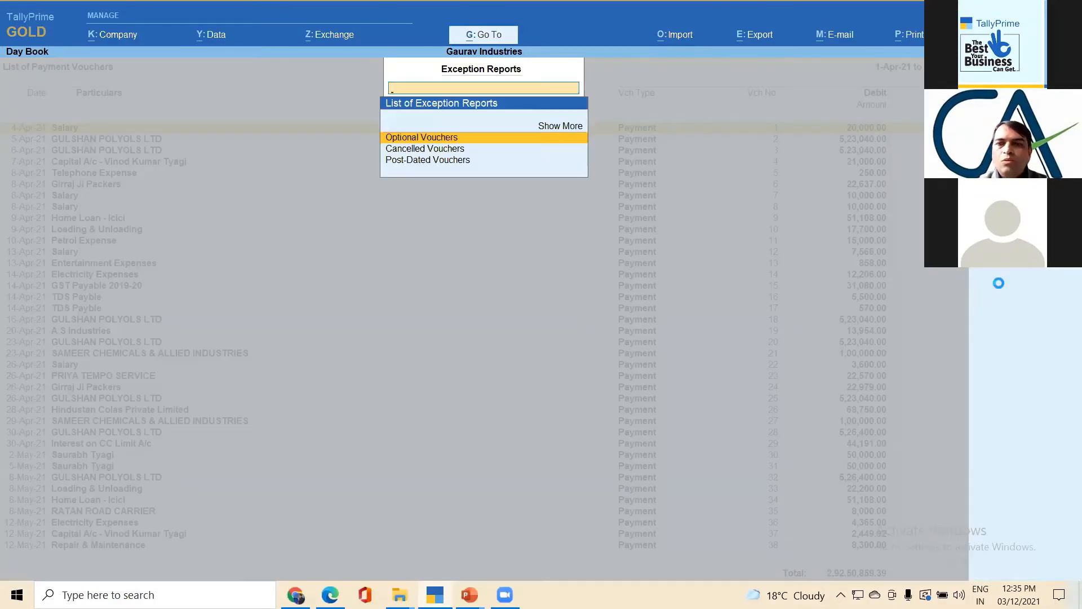
key(Escape)
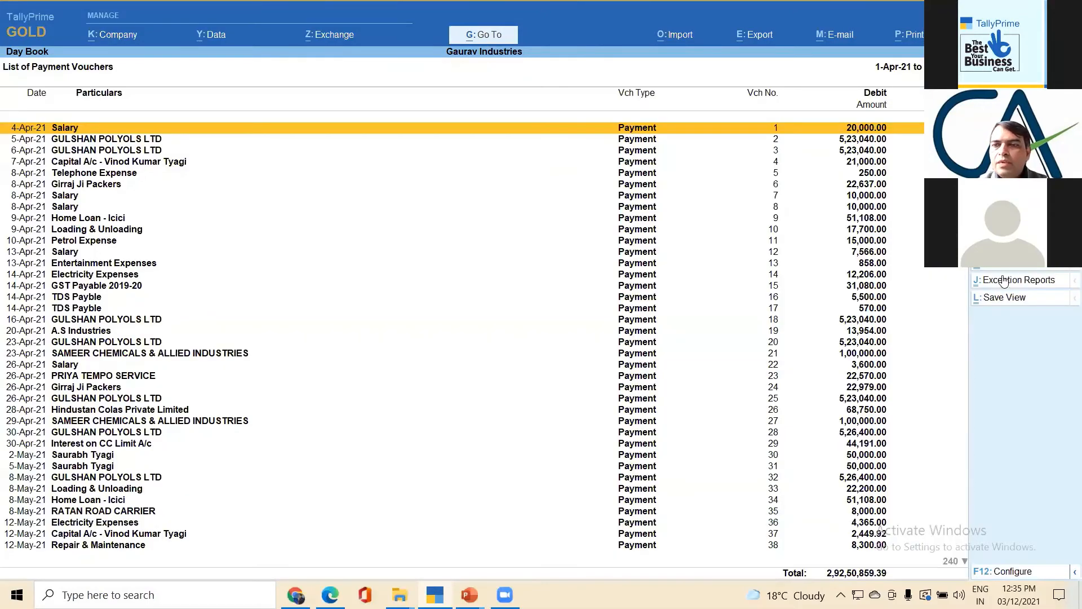
click(1007, 270)
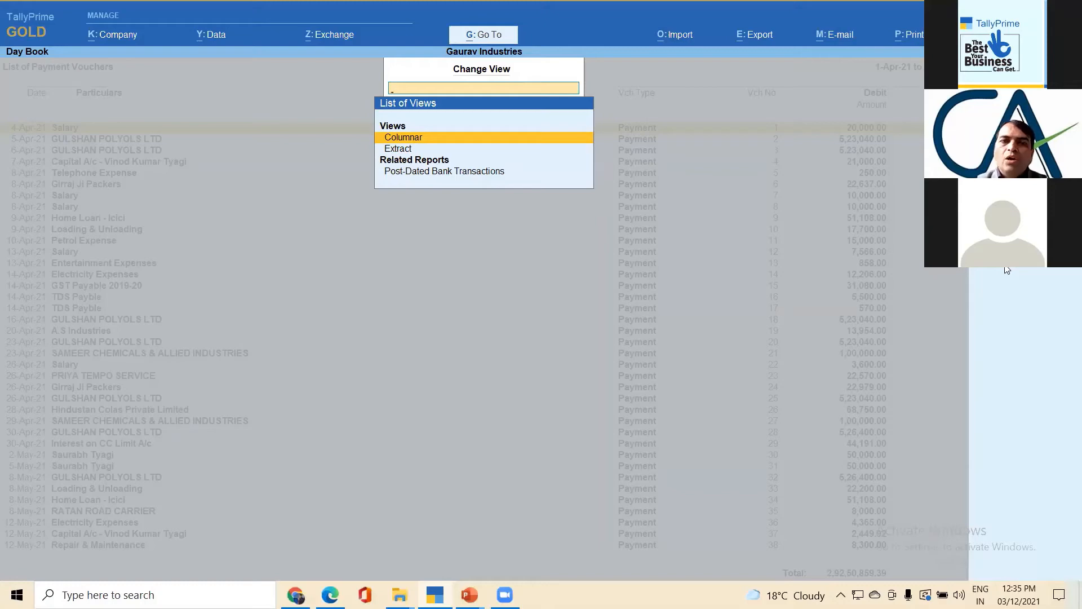
key(Down)
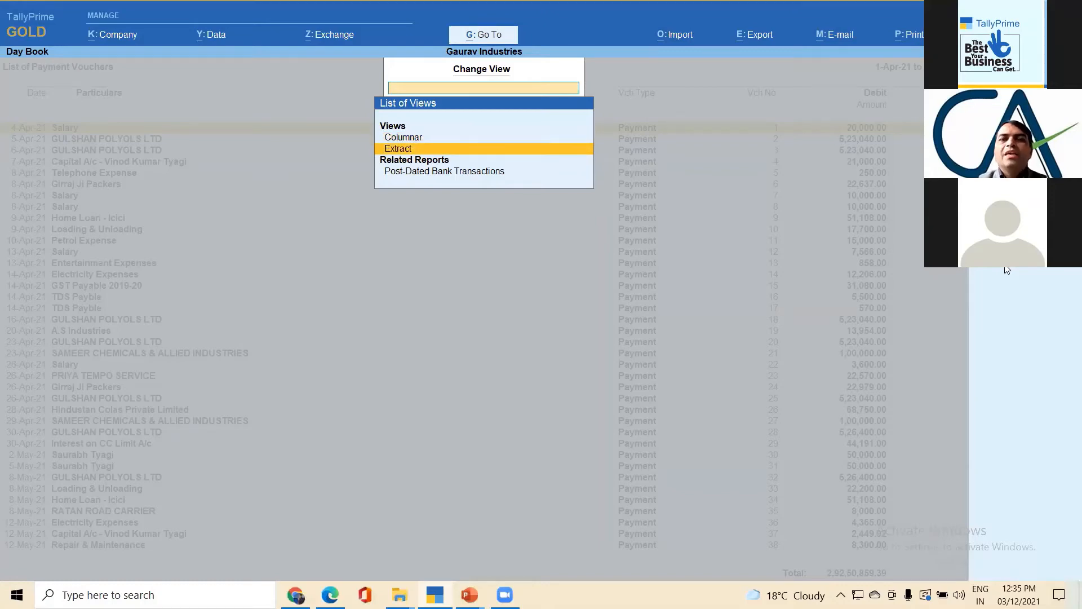
key(Return)
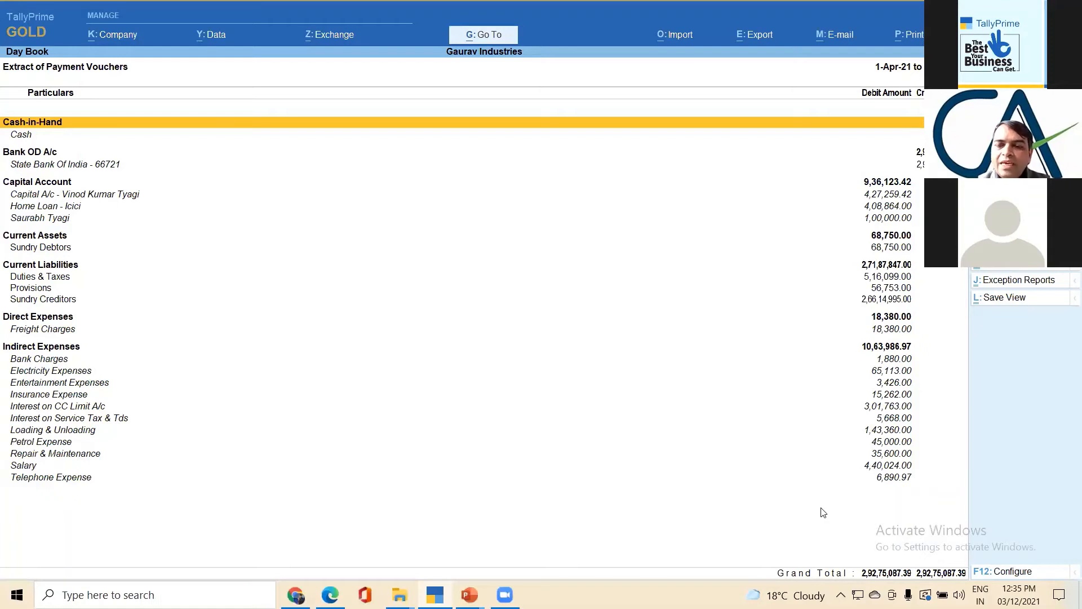
- Change the voucher type of the extract from Payment to Receipt
click(989, 583)
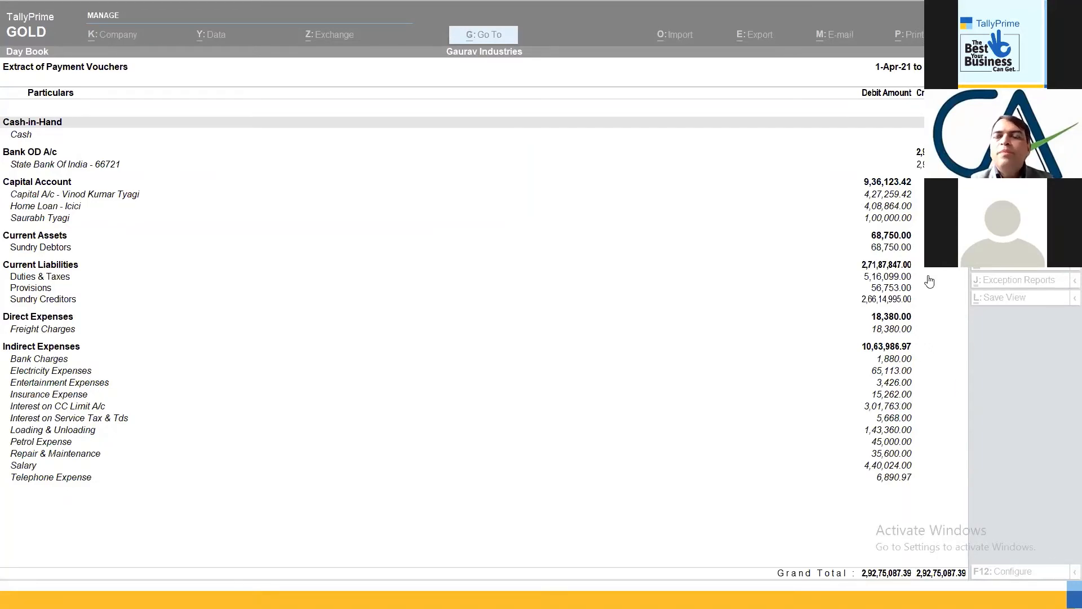
click(910, 213)
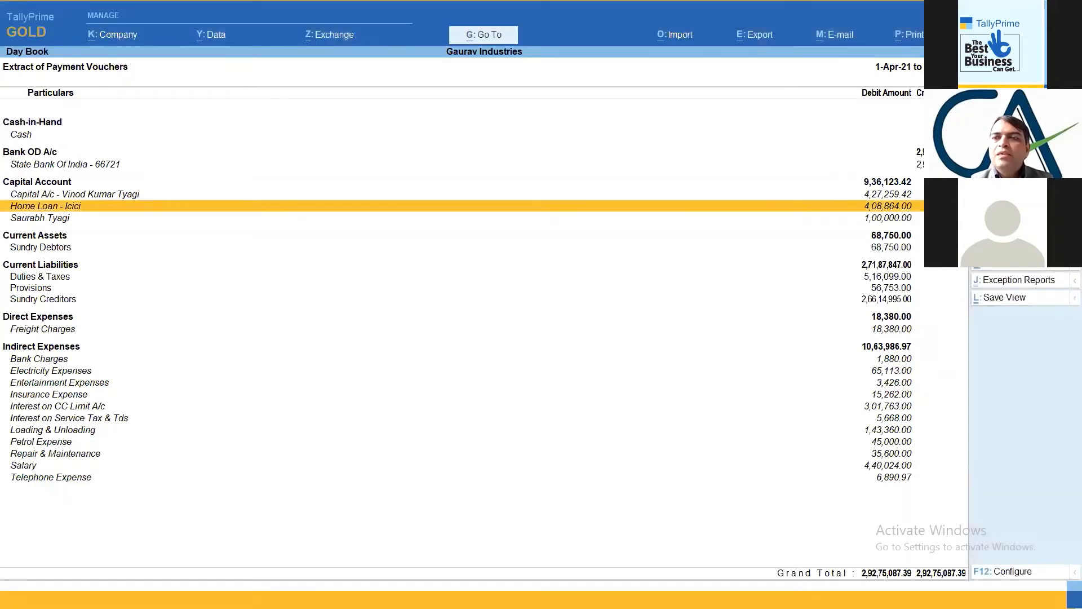
key(F4)
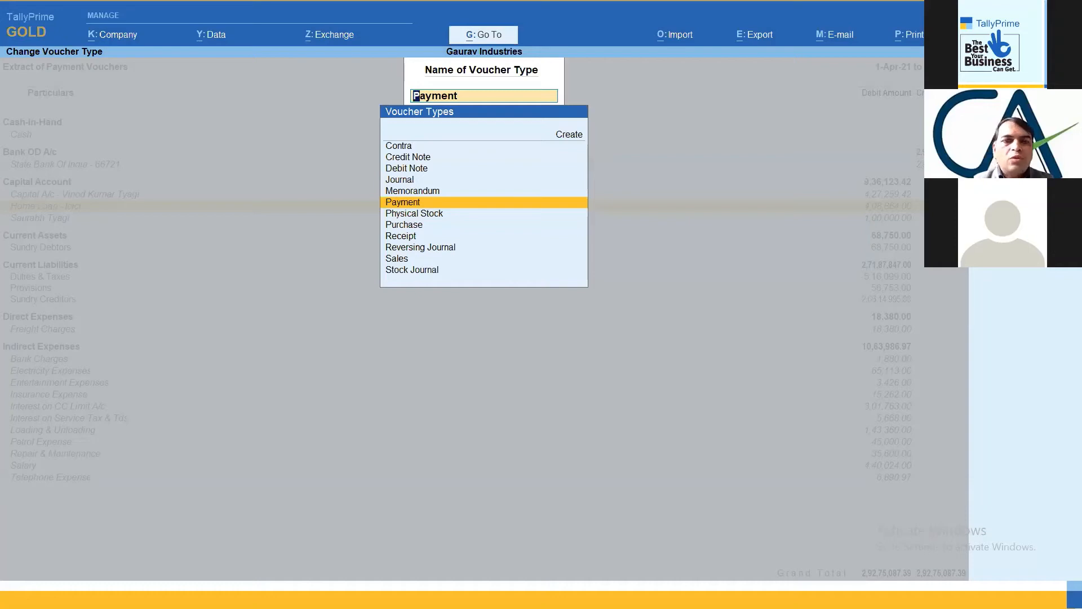
key(Down)
key(Down)
key(Down)
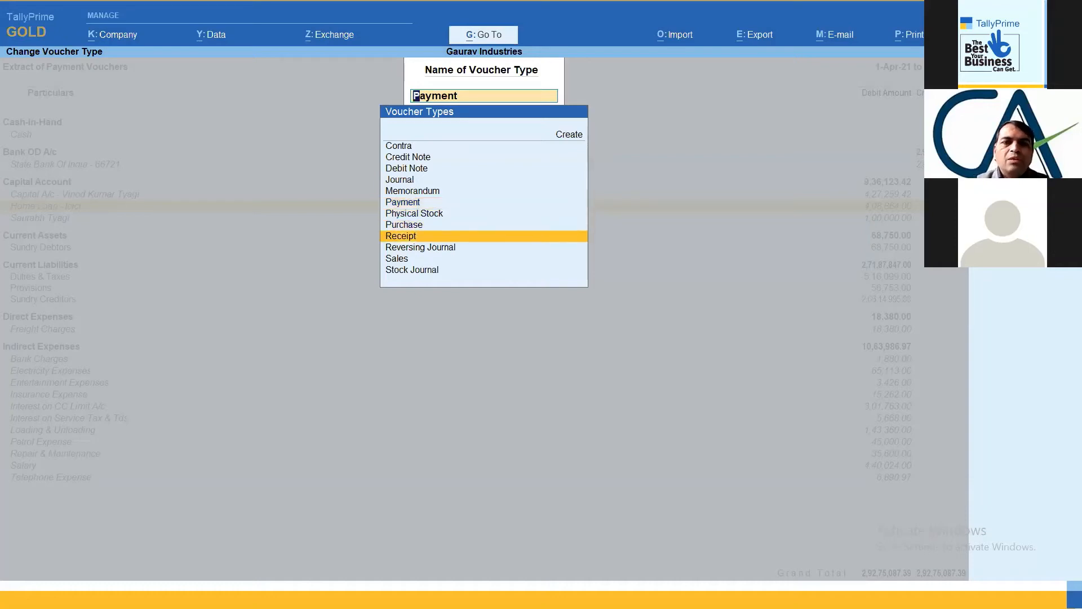
key(Return)
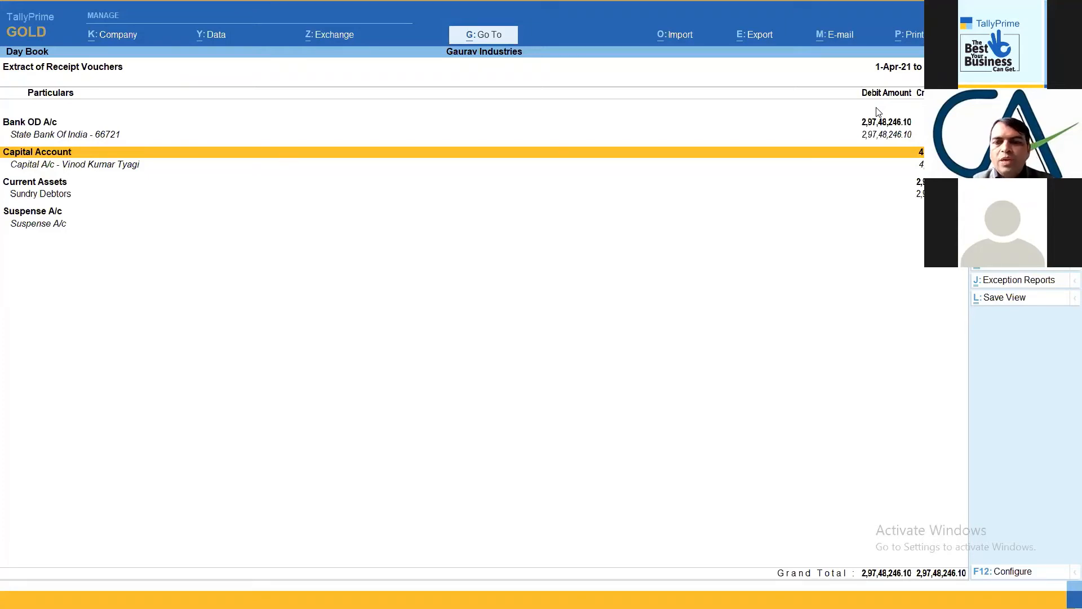
- Leave the Day Book and open the Go To list of reports
key(Escape)
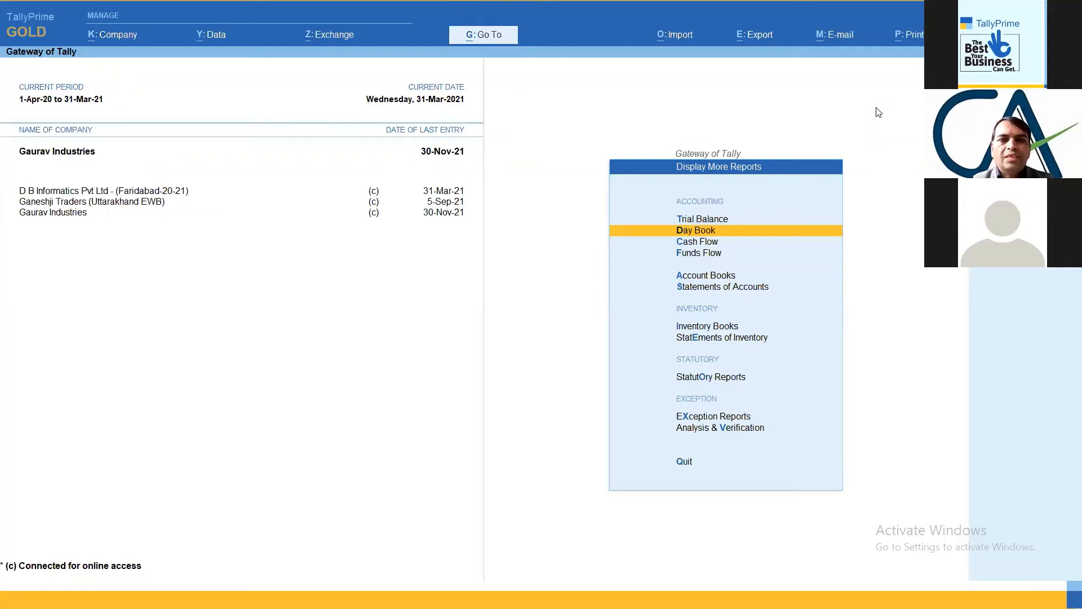
click(486, 35)
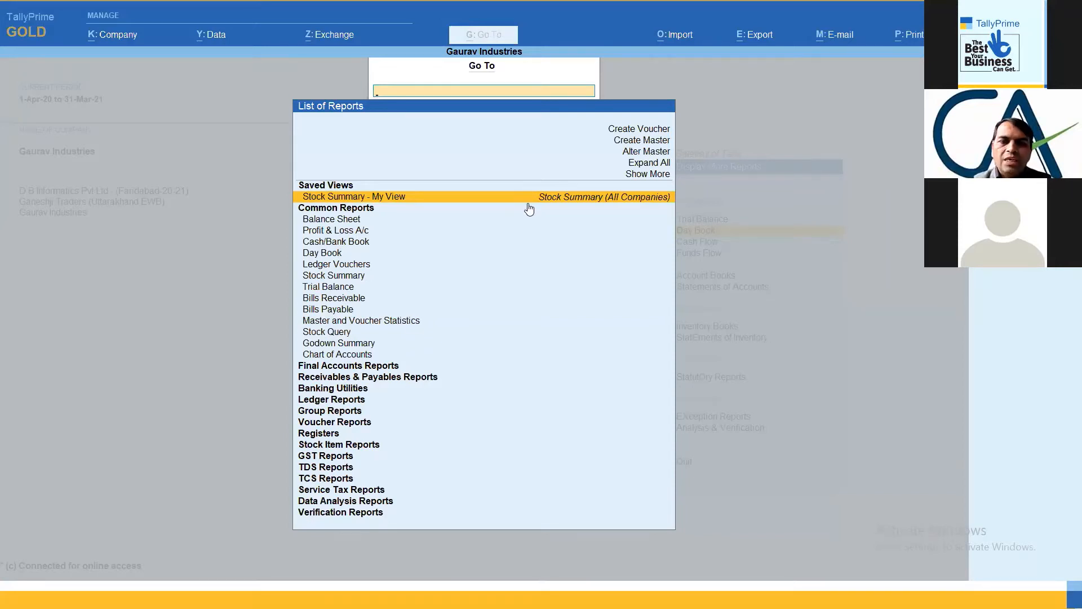
click(380, 457)
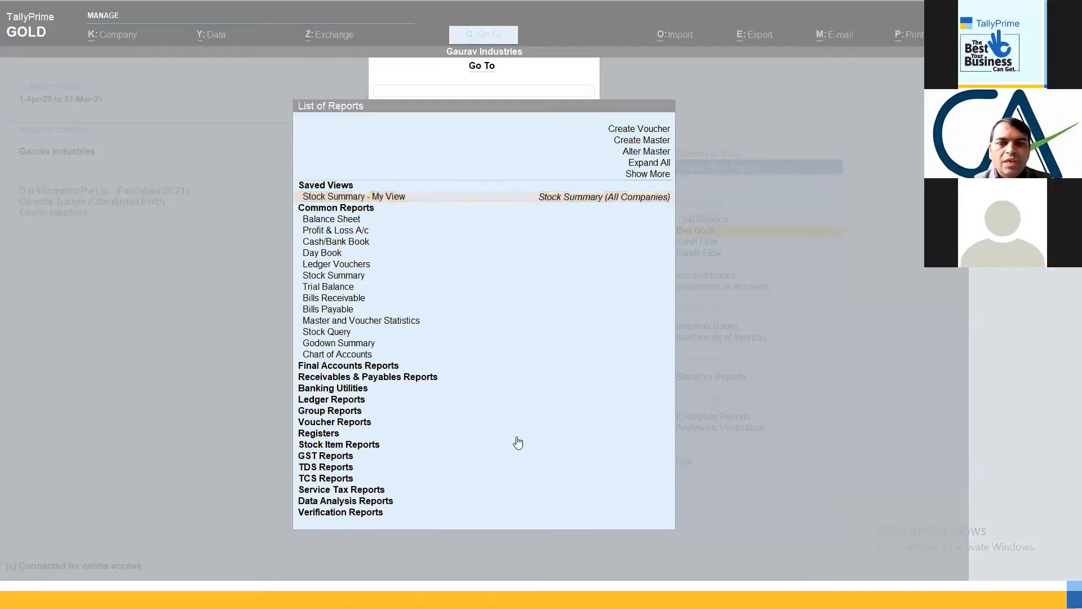
- Switch to the PowerPoint slide show and go back to the "Tally Prime Release 2.0" feature list slide
key(alt+Tab)
key(alt+Tab)
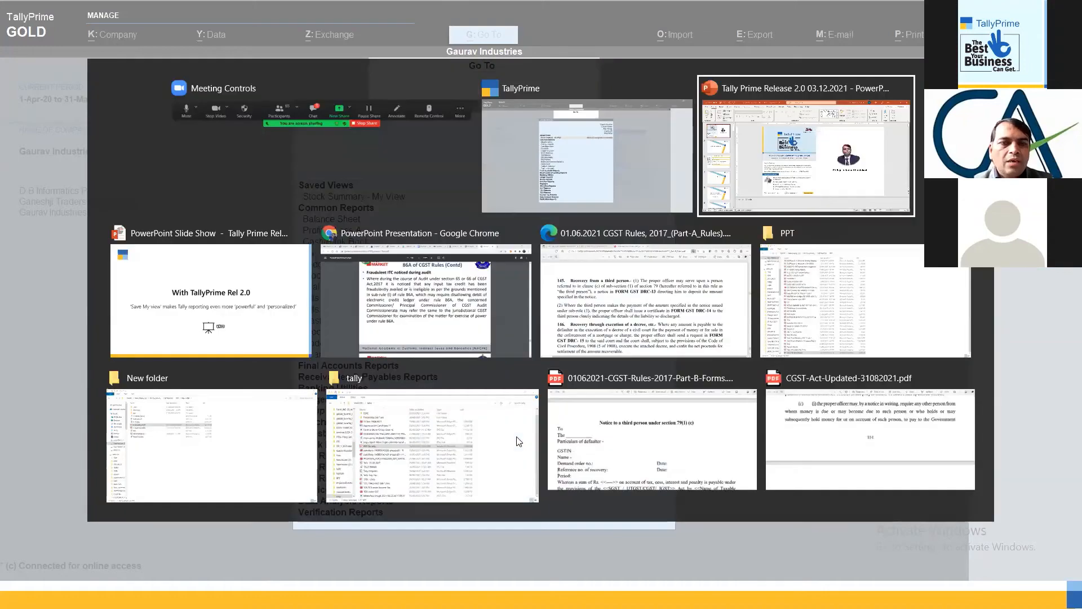
key(alt+Tab)
key(Right)
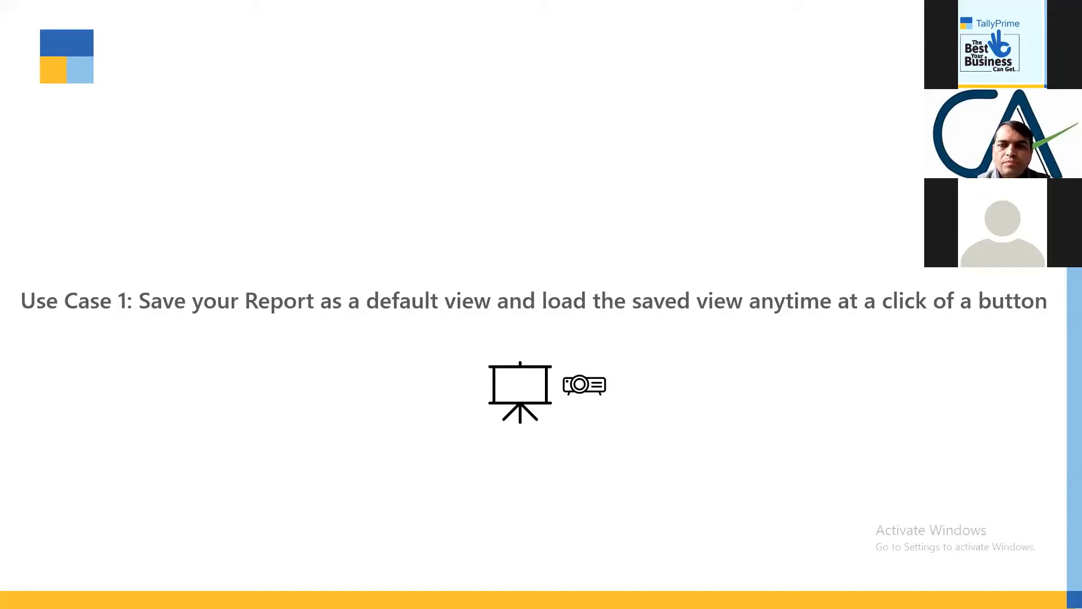
key(Left)
key(Left)
key(Left)
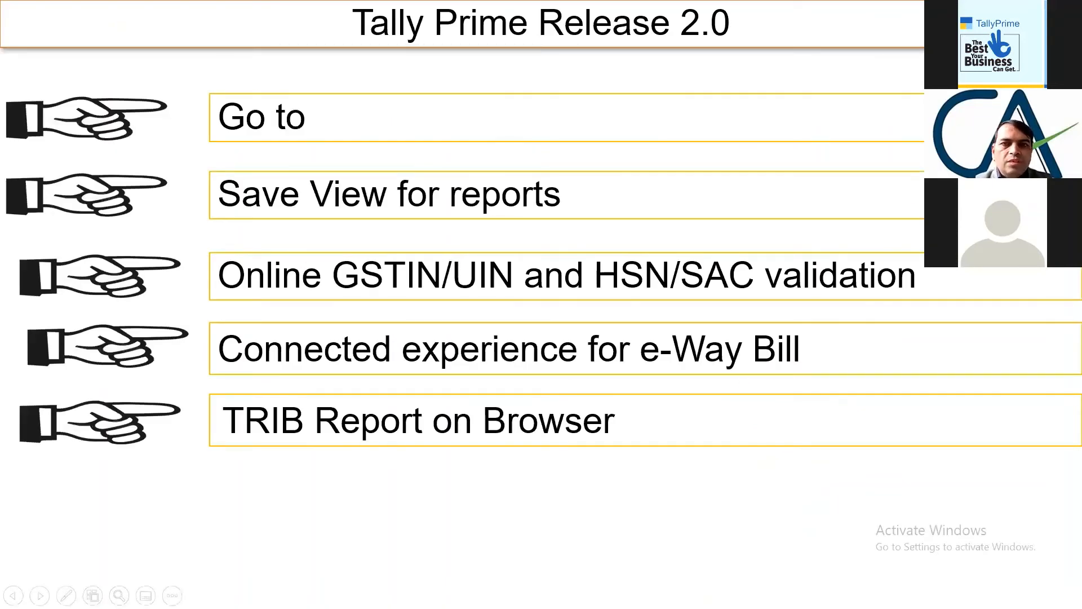
- Switch back to TallyPrime, close the Go To list and return to the Gateway of Tally without quitting
key(alt+Tab)
key(alt+Tab)
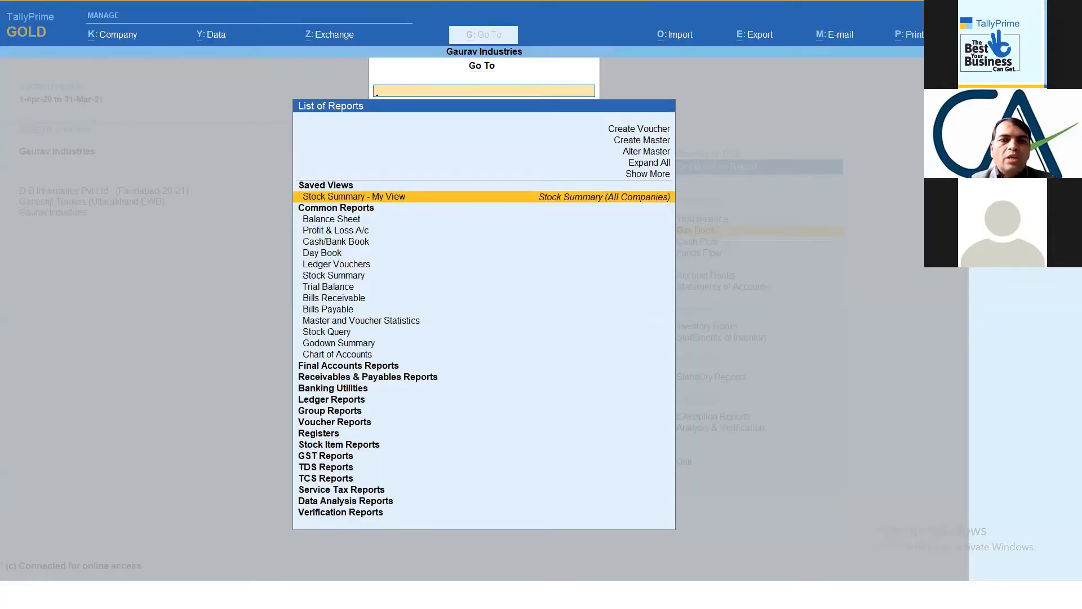
key(Escape)
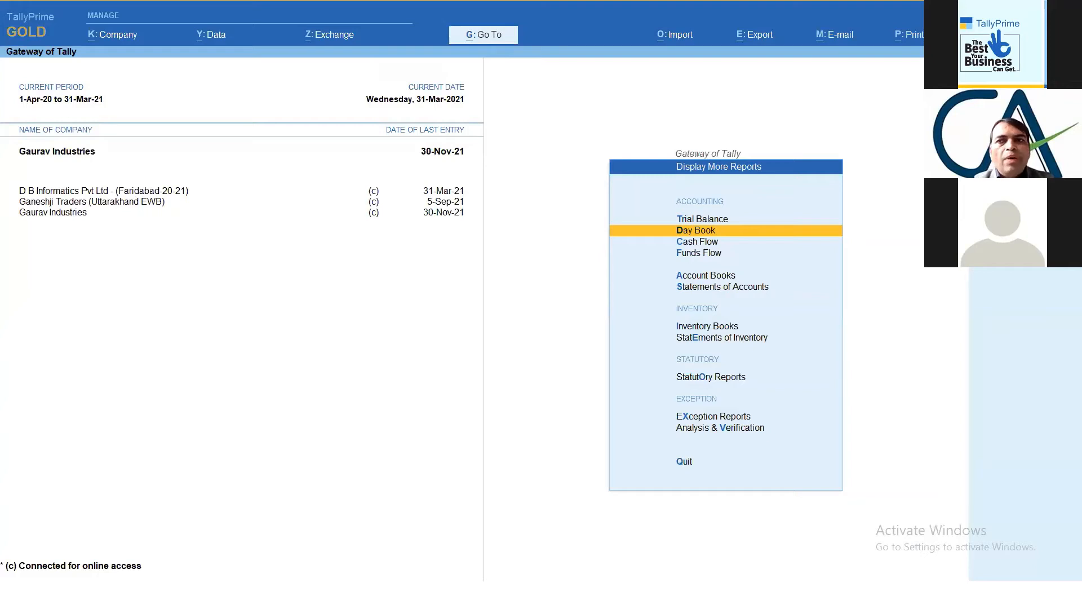
key(Escape)
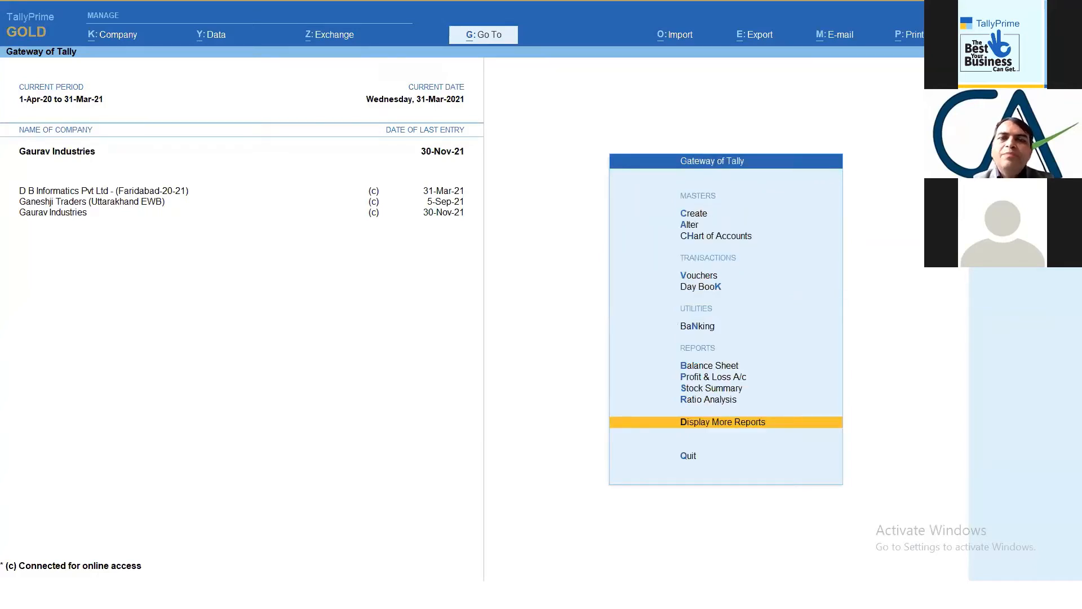
key(Escape)
key(n)
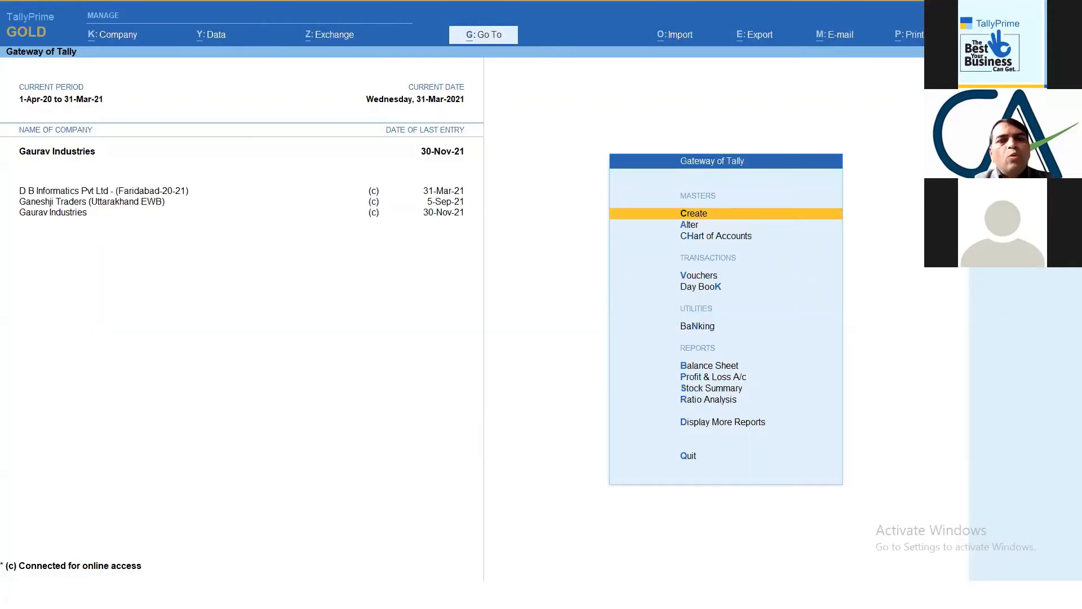
- Open the saved view "Stock Summary - My View" through Go To, look into Maize Starch Powder's monthly summary and return
click(495, 41)
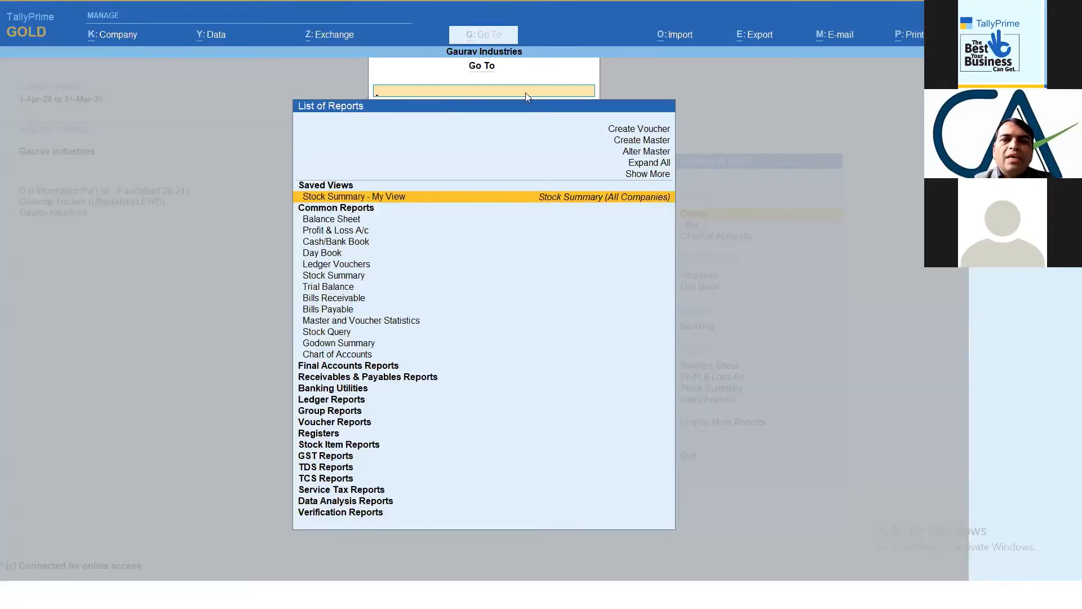
click(584, 201)
key(Return)
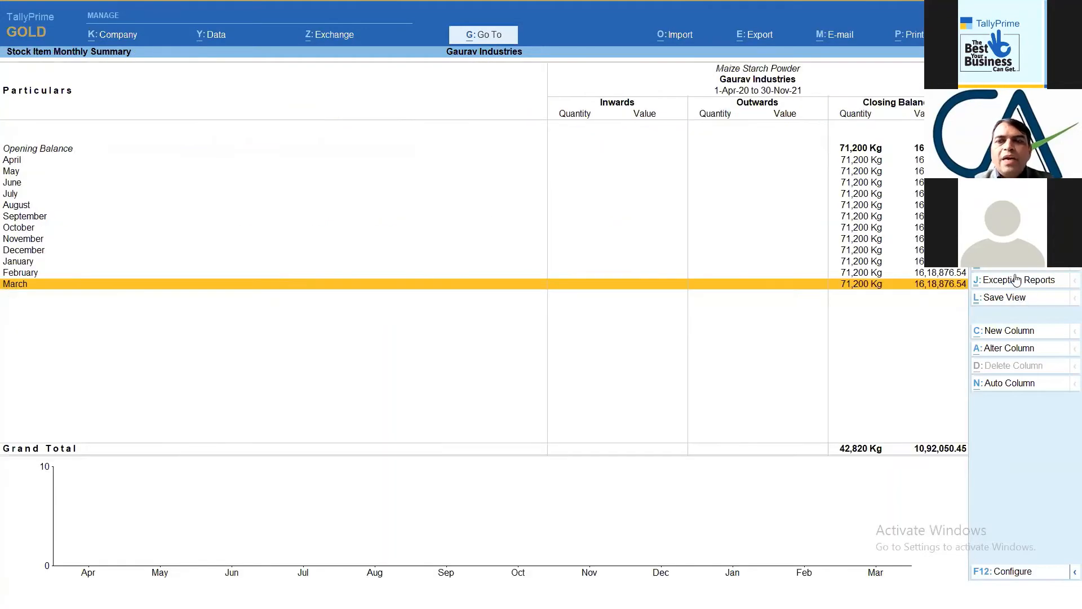
key(Escape)
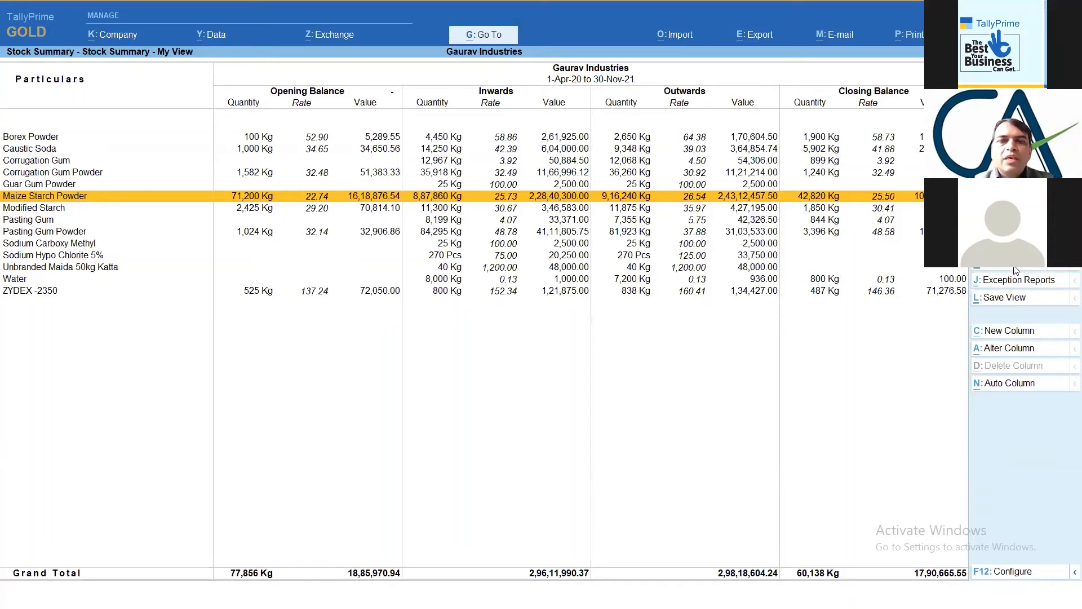
- Delete the saved view "Stock Summary - My View" and return to the Gateway of Tally without quitting
click(1016, 267)
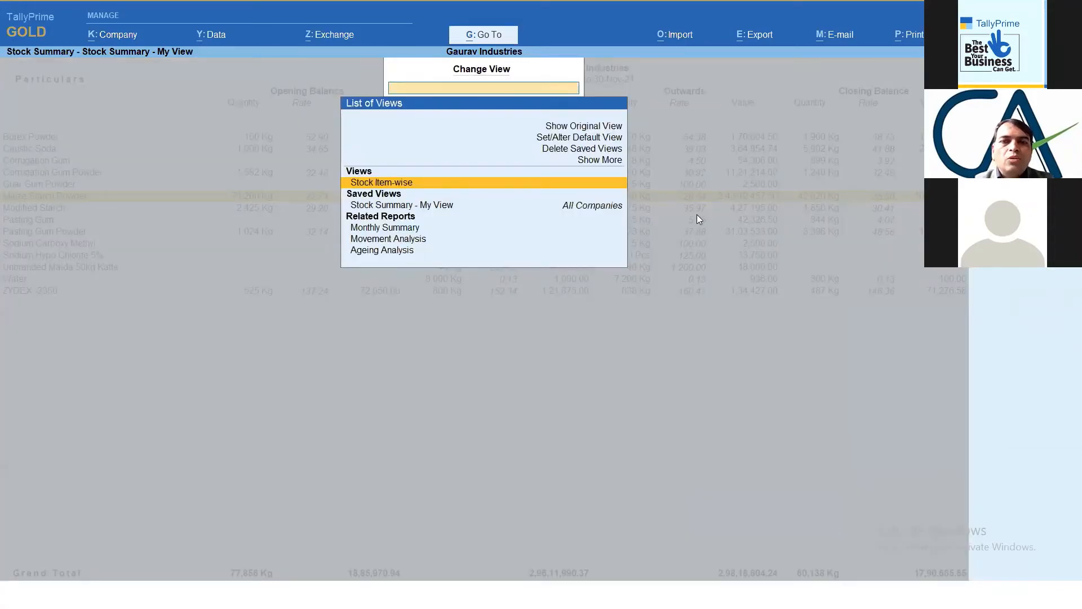
click(604, 150)
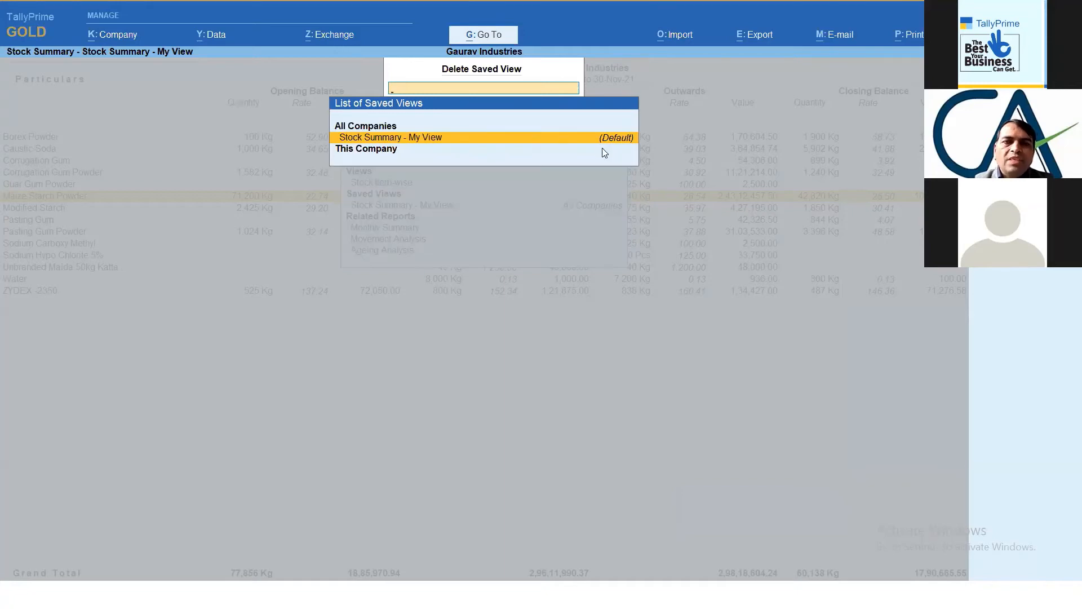
key(Return)
key(Return)
key(Escape)
key(Escape)
key(Escape)
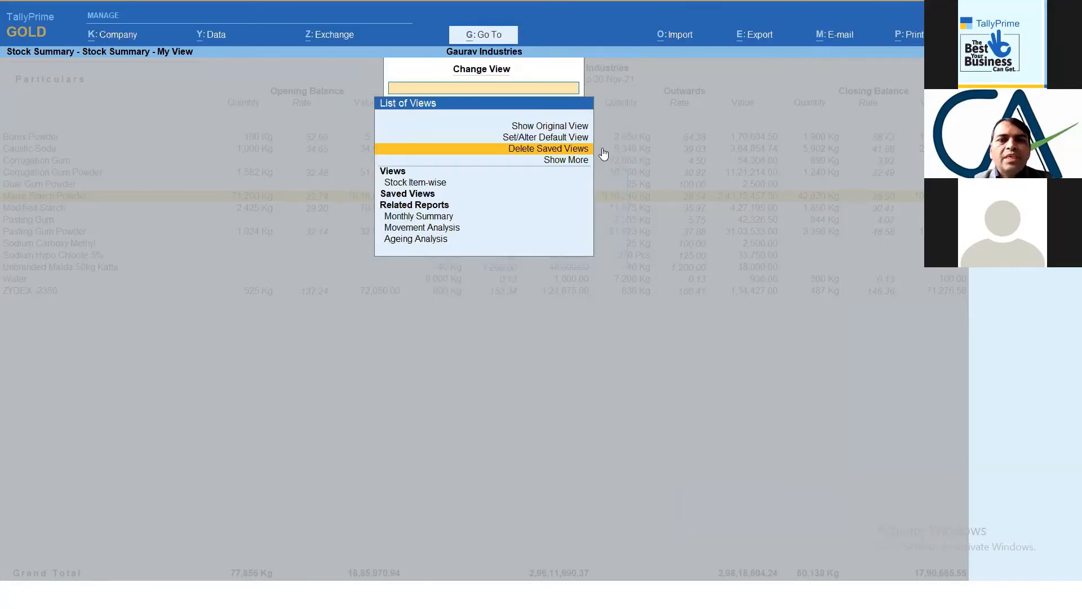
key(Escape)
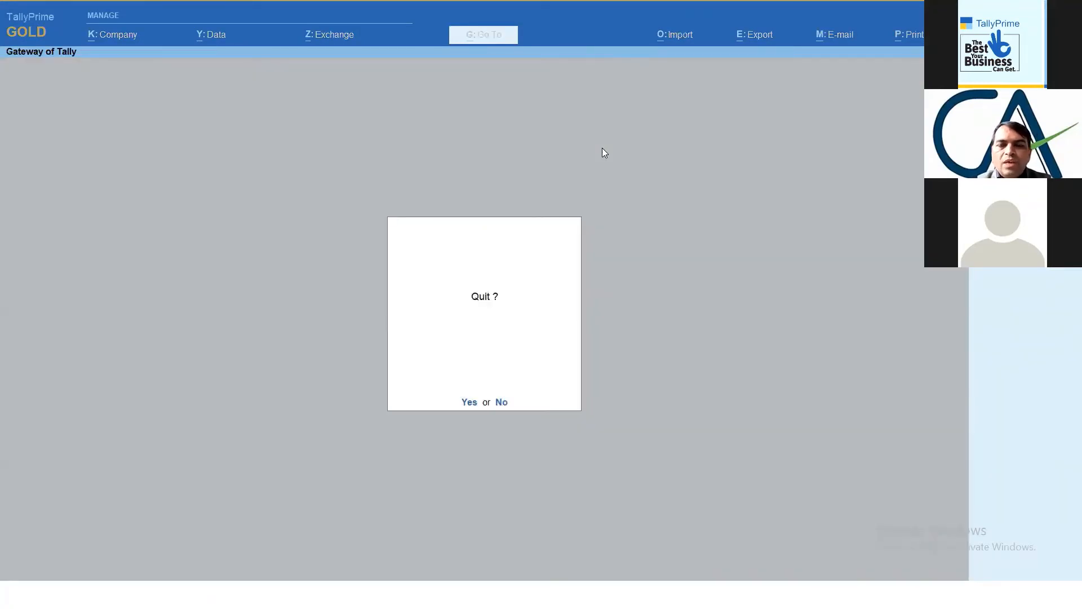
key(Escape)
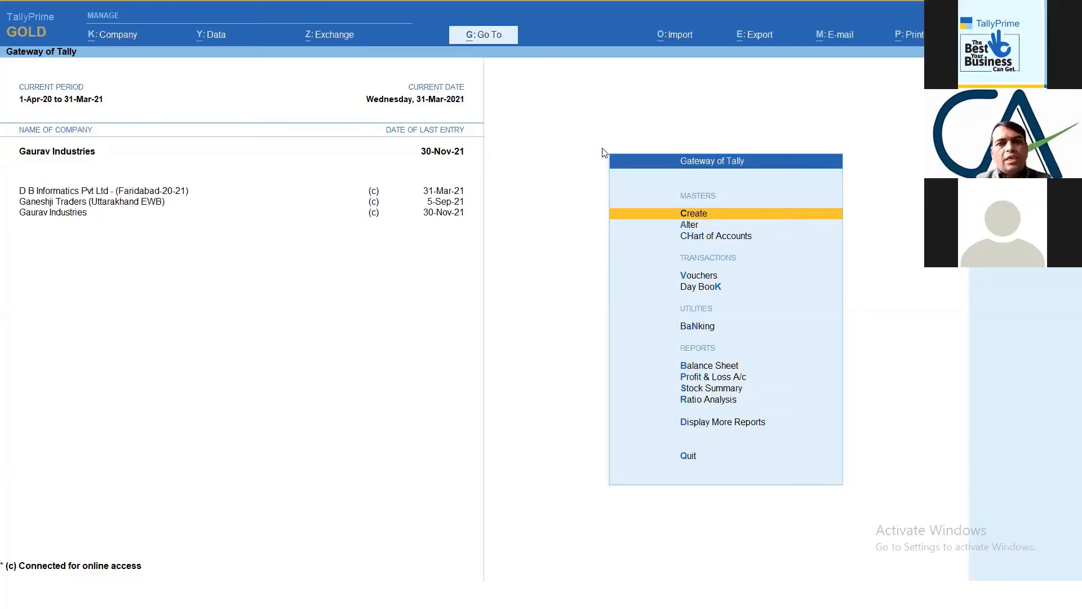
- Open the standard Stock Summary report from the Gateway of Tally
key(Down)
key(Down)
key(Down)
key(Down)
key(Down)
key(Down)
key(Down)
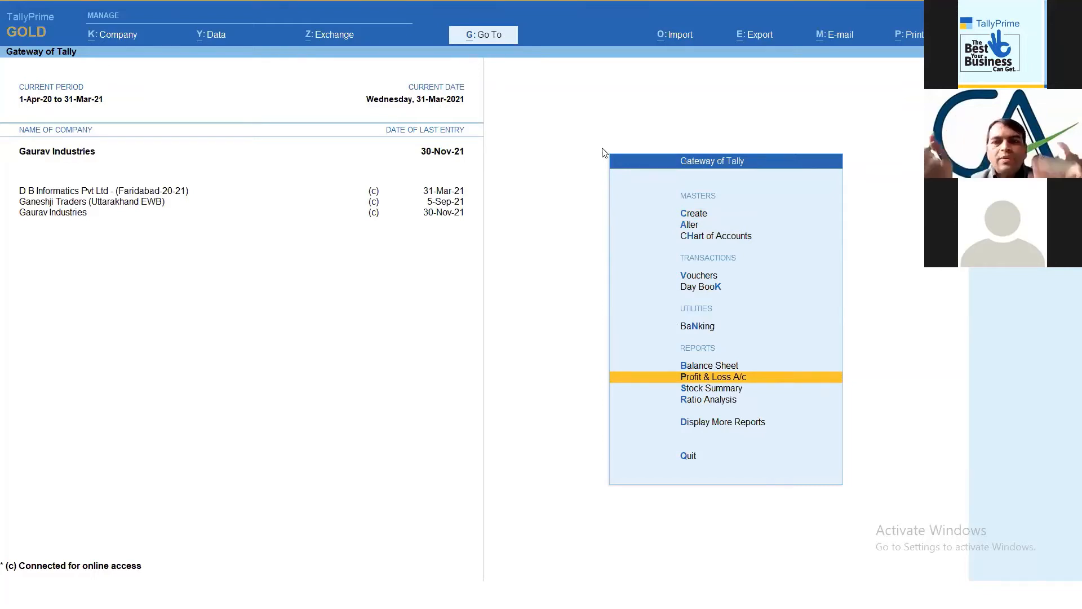
key(Down)
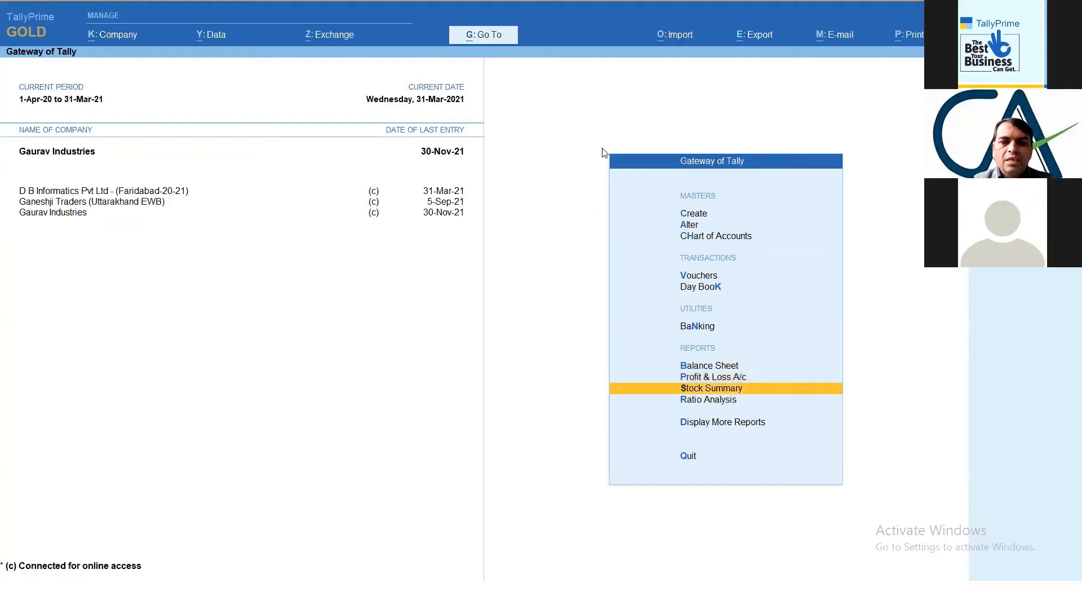
key(Return)
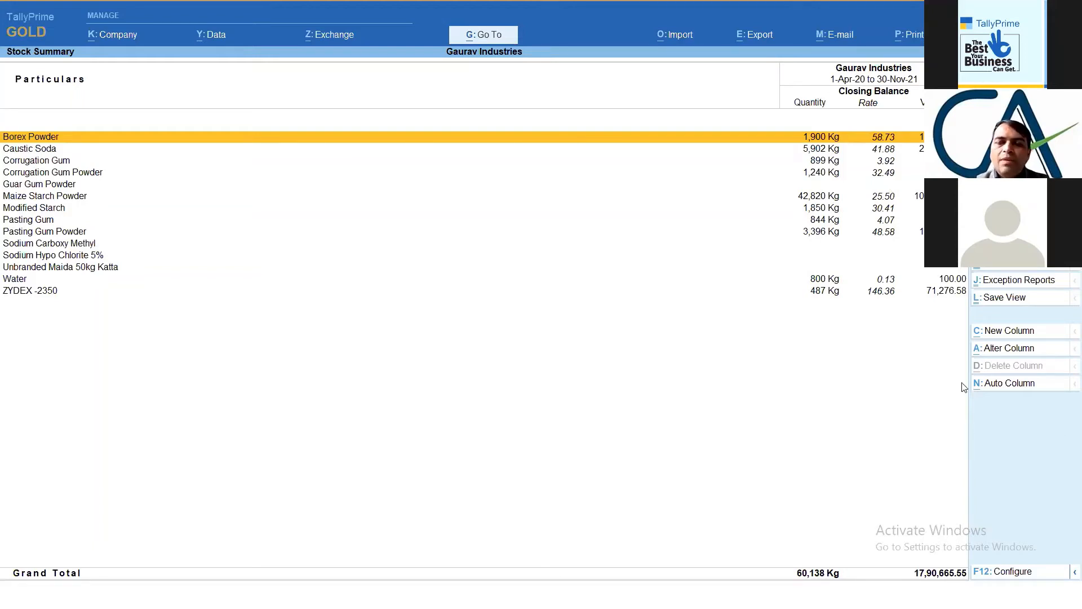
- Configure the Stock Summary to show opening balance, goods inwards and goods outwards
key(F12)
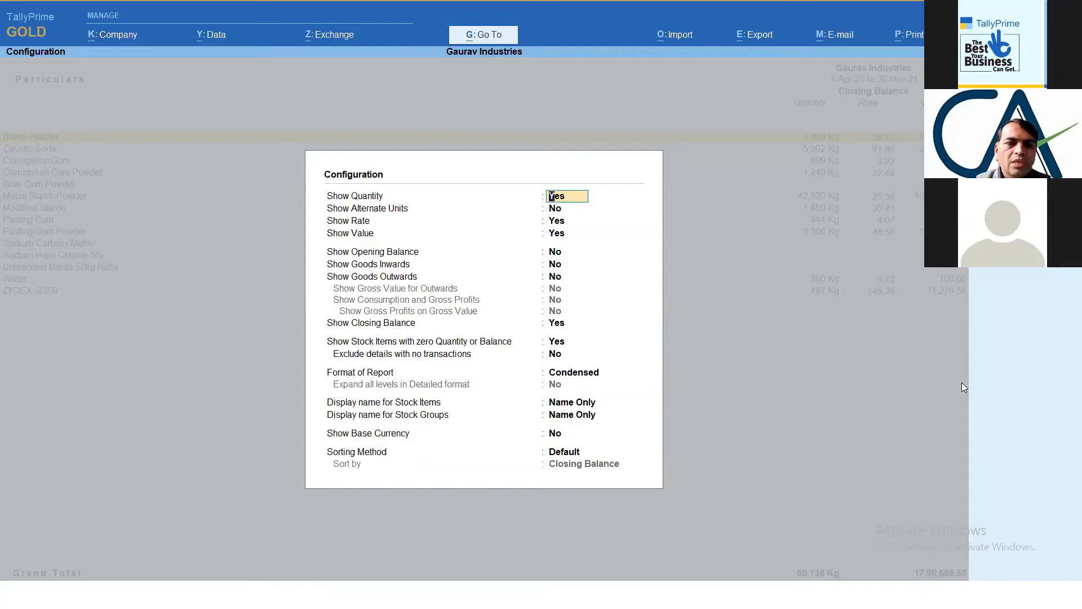
key(Return)
key(Return)
key(Return)
key(Return)
key(Return)
key(Return)
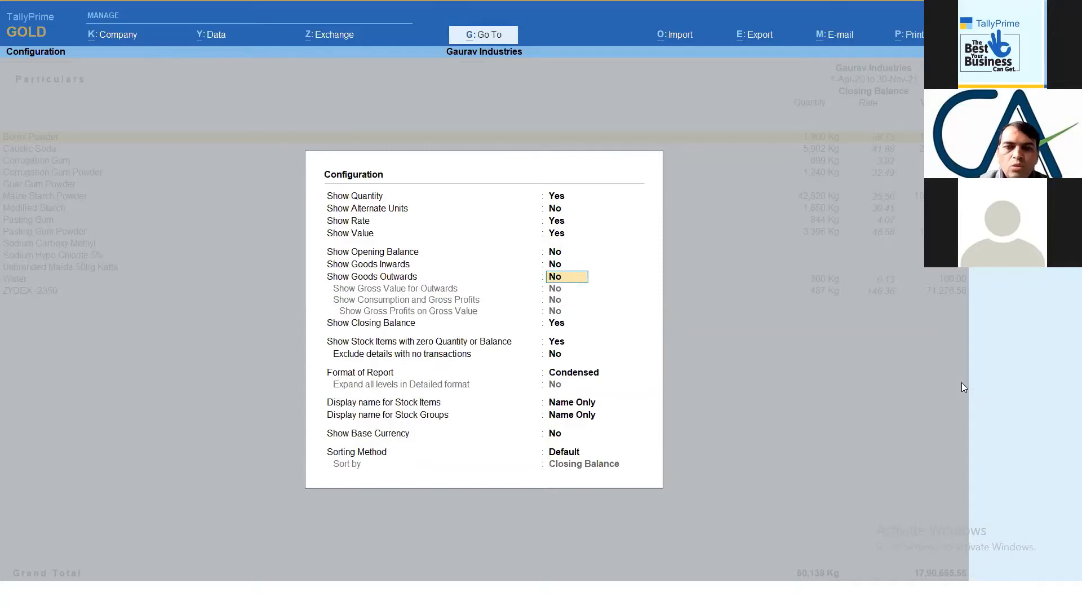
key(Up)
key(Up)
key(y)
key(Return)
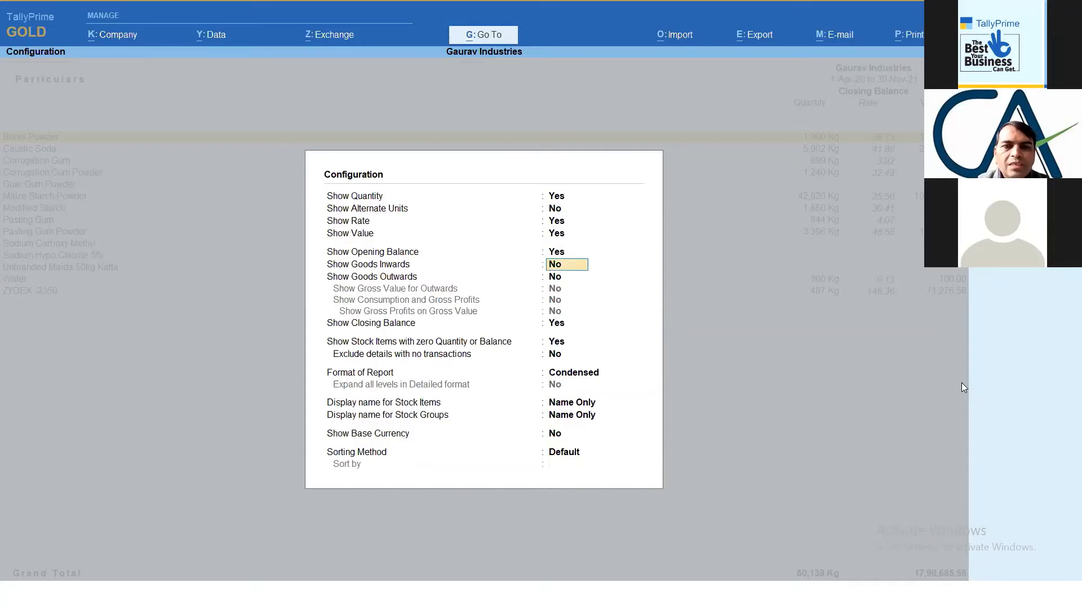
text(y)
key(Return)
text(y)
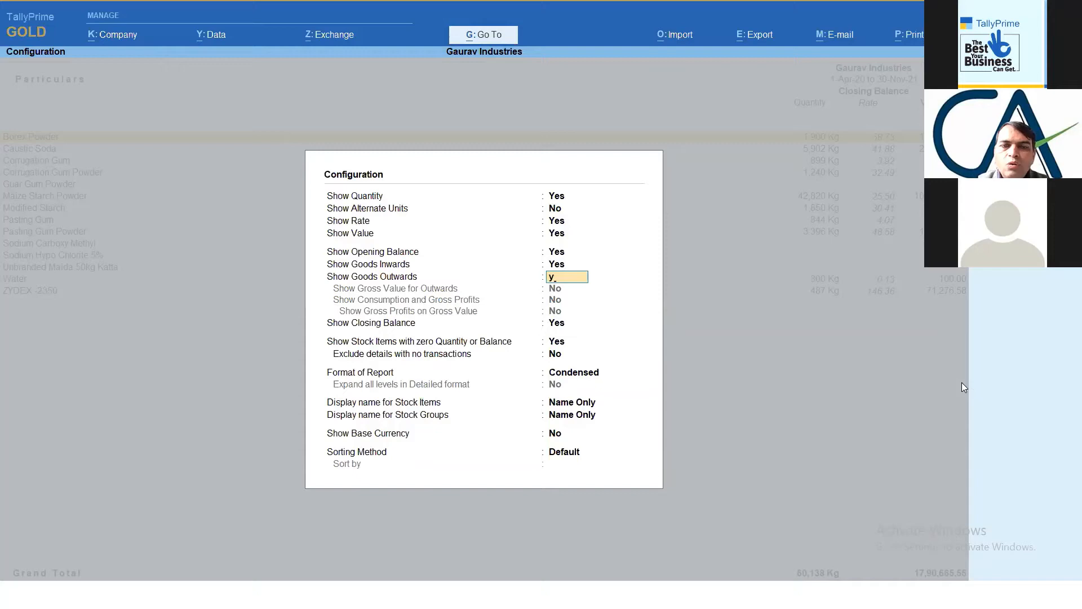
key(Return)
key(Return)
key(Return)
key(Return)
key(Return)
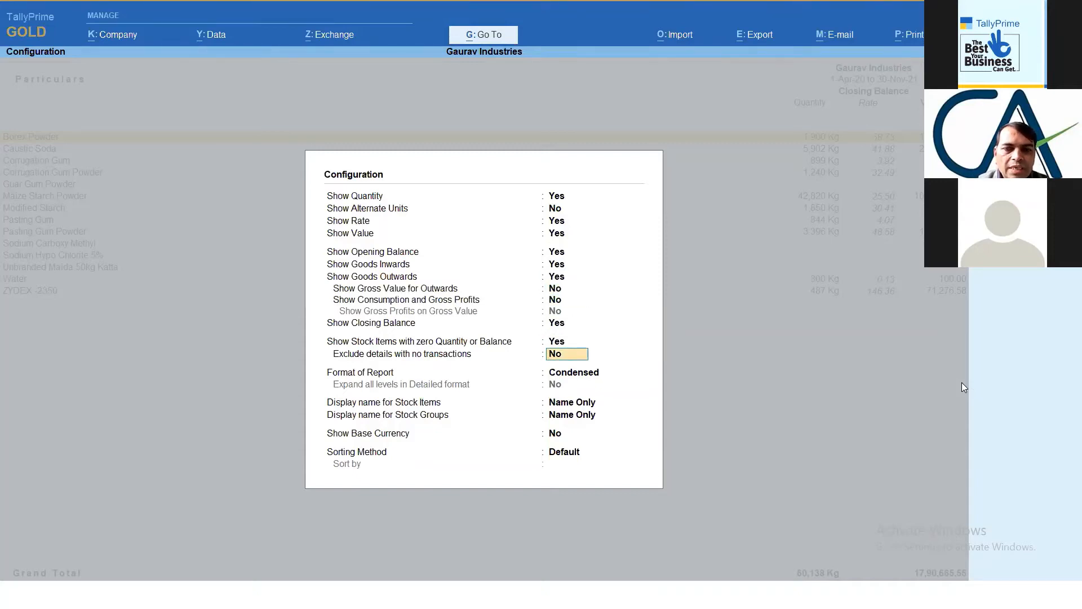
key(Return)
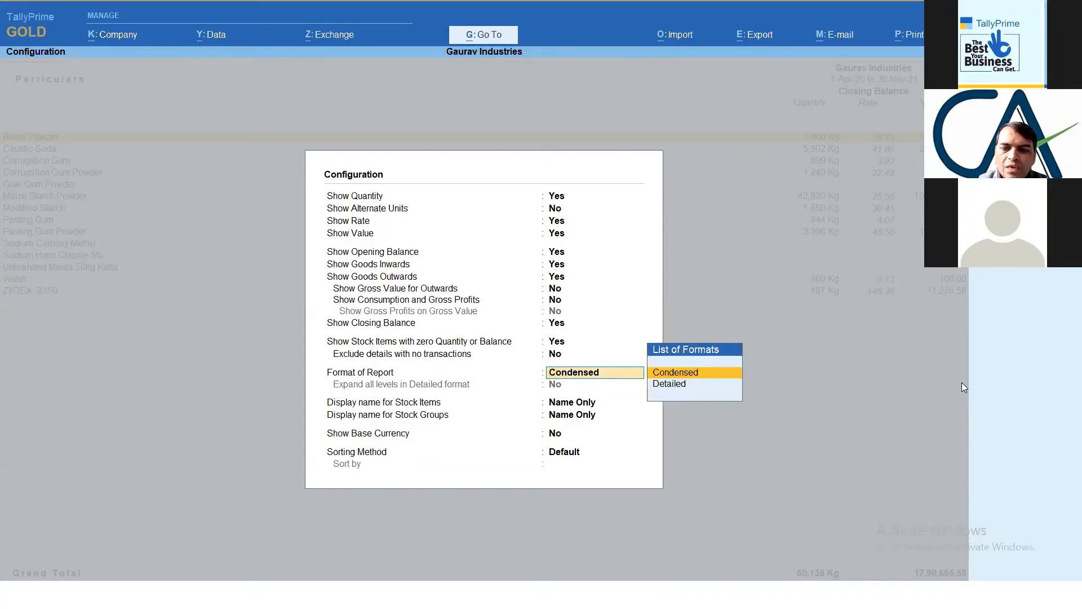
- Set the report format to Detailed with all levels expanded, keep the default sorting and apply the configuration
key(Down)
key(Return)
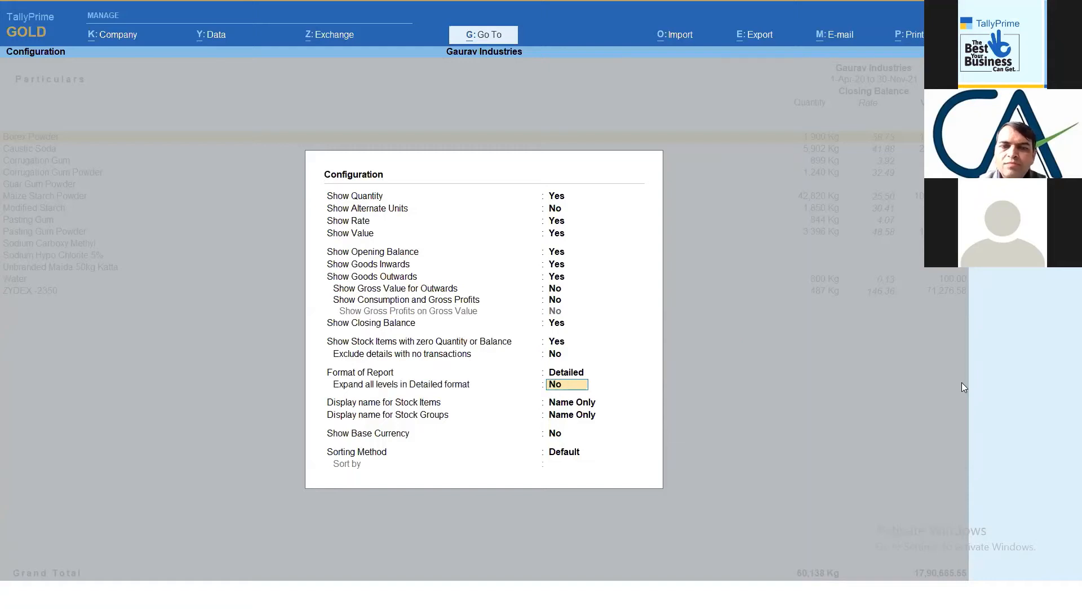
text(y)
key(Return)
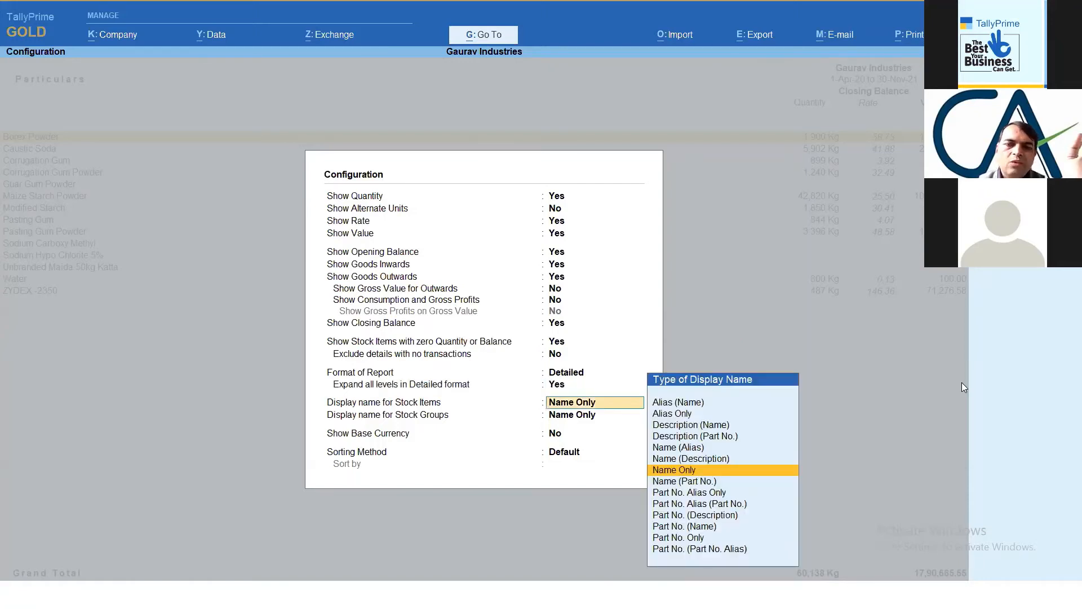
key(Return)
key(Return)
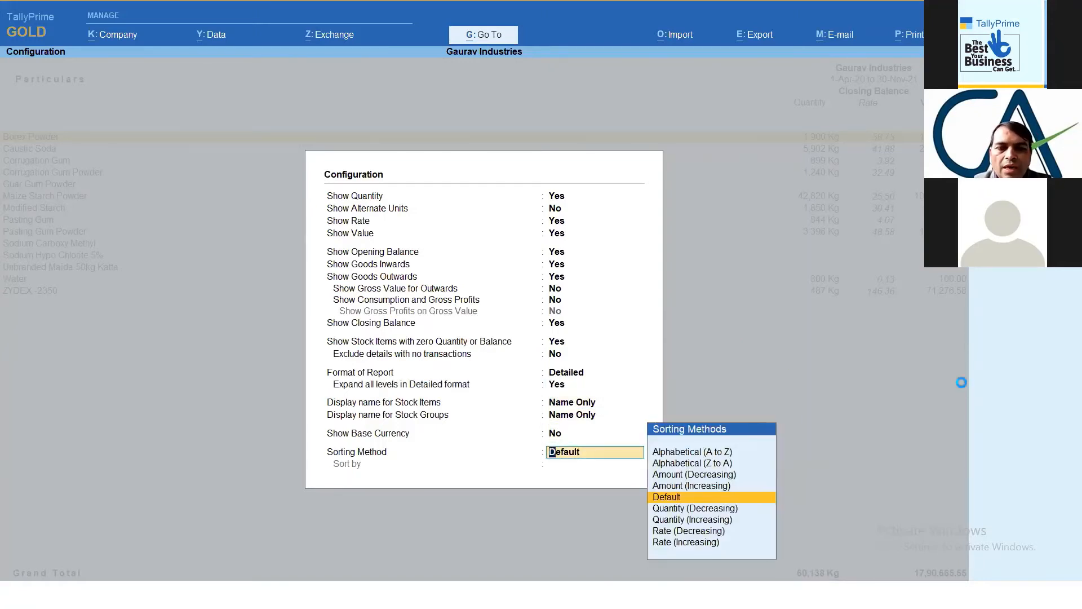
key(Return)
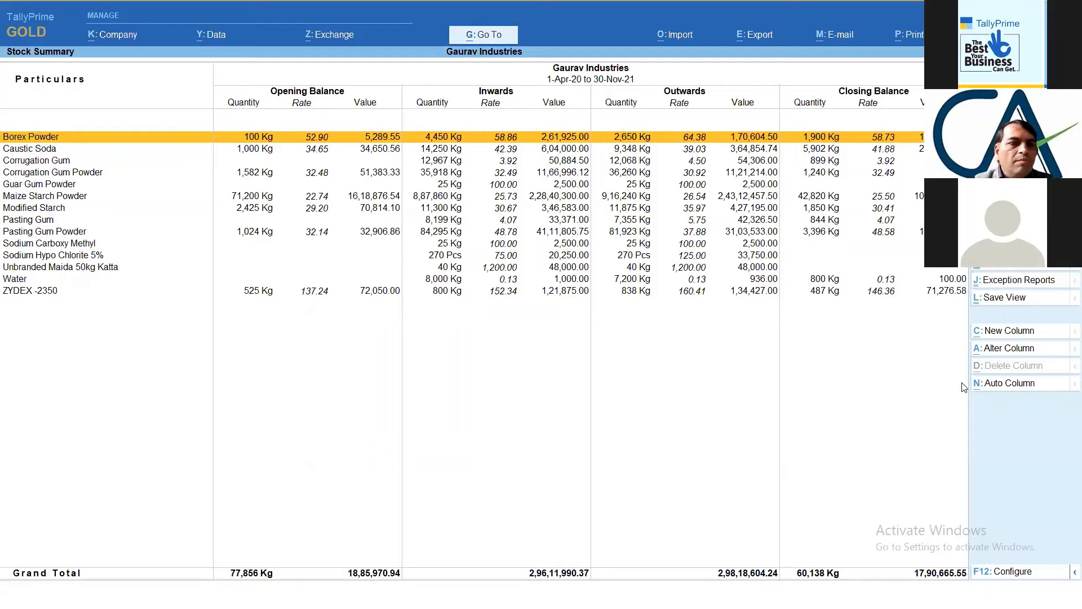
- Look into Pasting Gum's monthly summary from the Stock Summary, then return to the Gateway of Tally
key(Down)
key(Down)
key(Down)
key(Down)
key(Down)
key(Down)
key(Down)
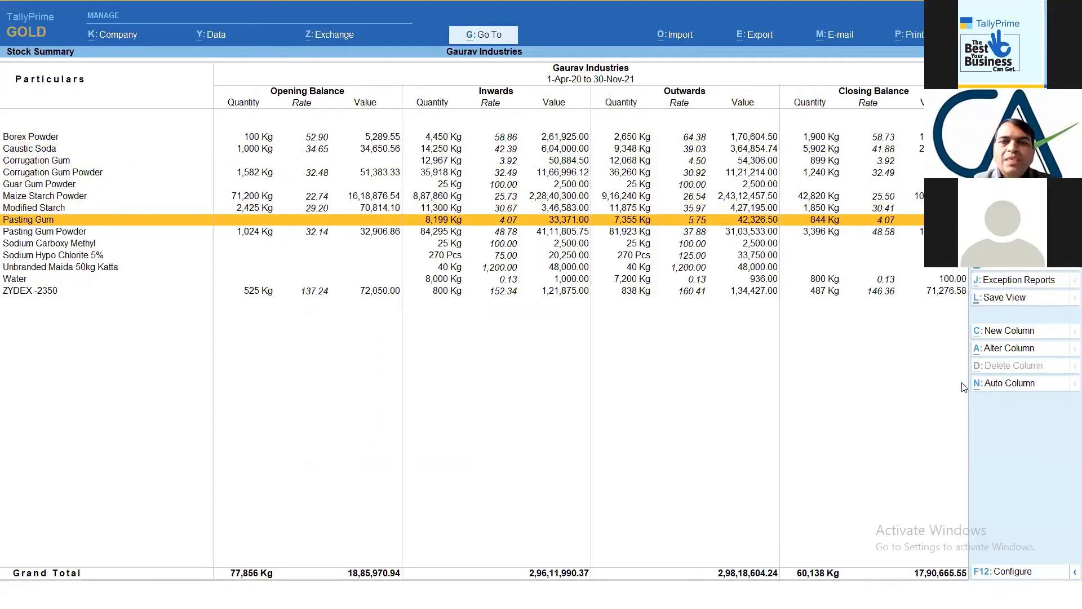
key(Return)
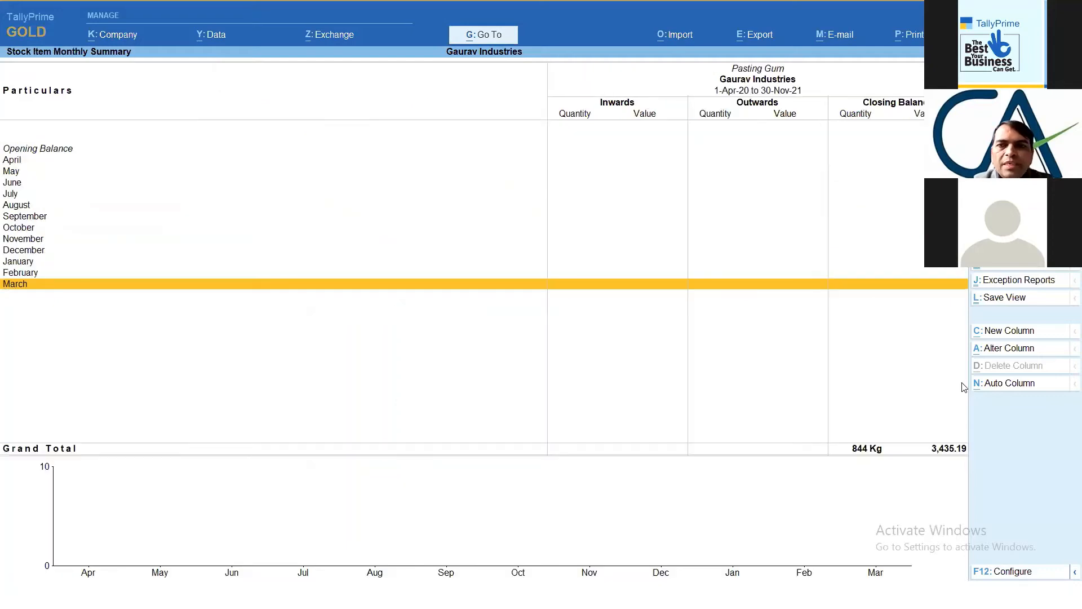
key(Escape)
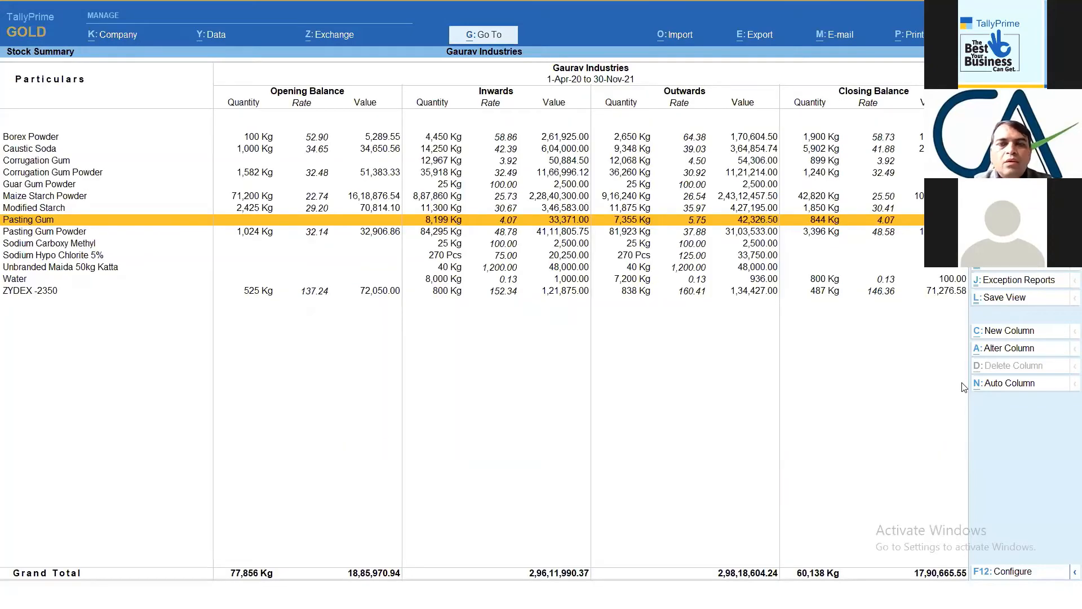
key(Return)
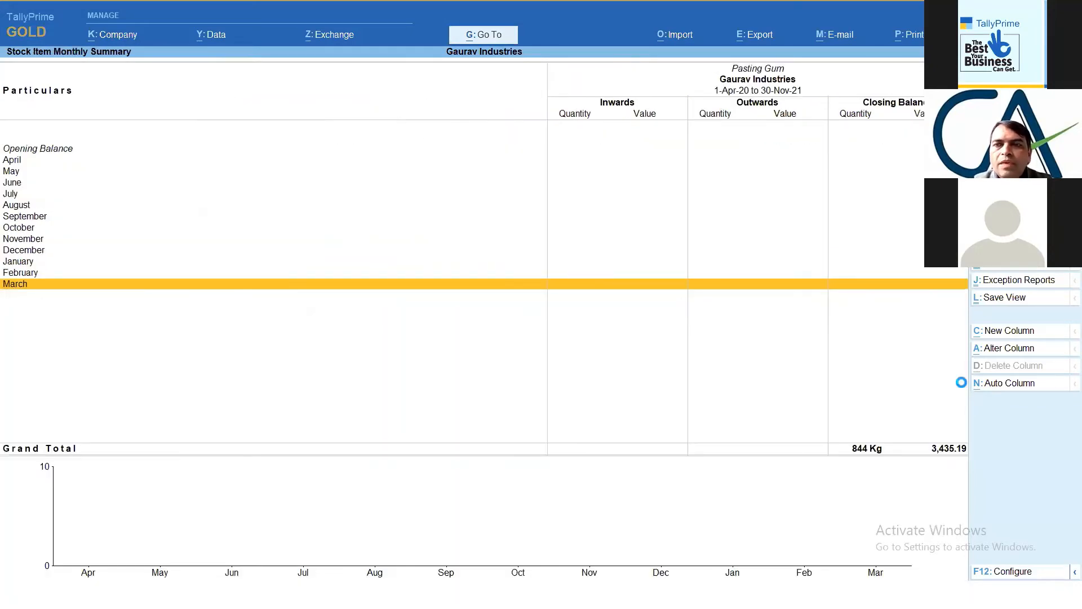
key(Escape)
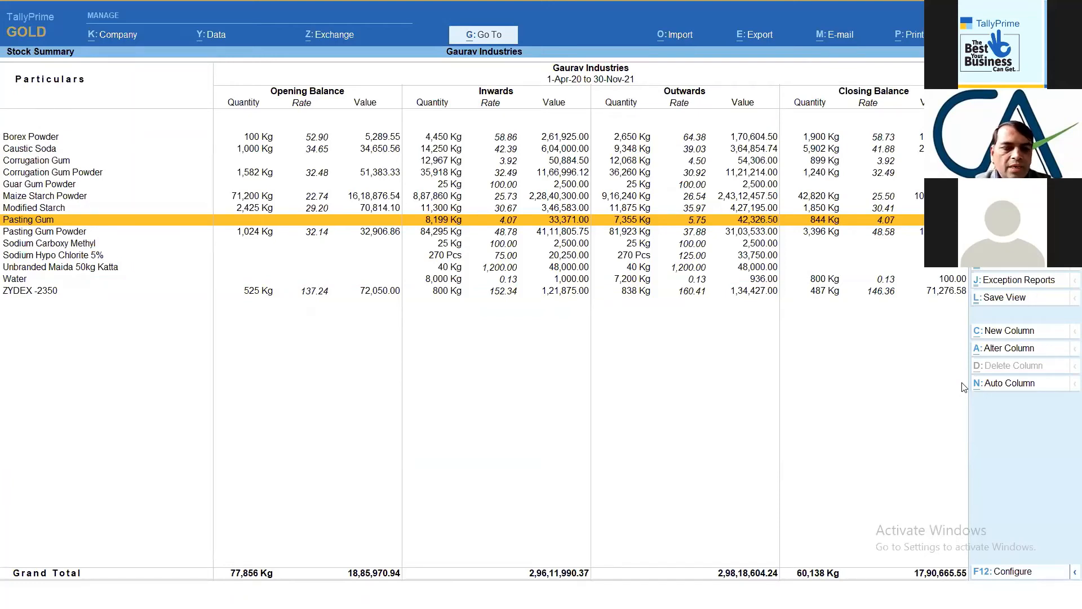
key(Escape)
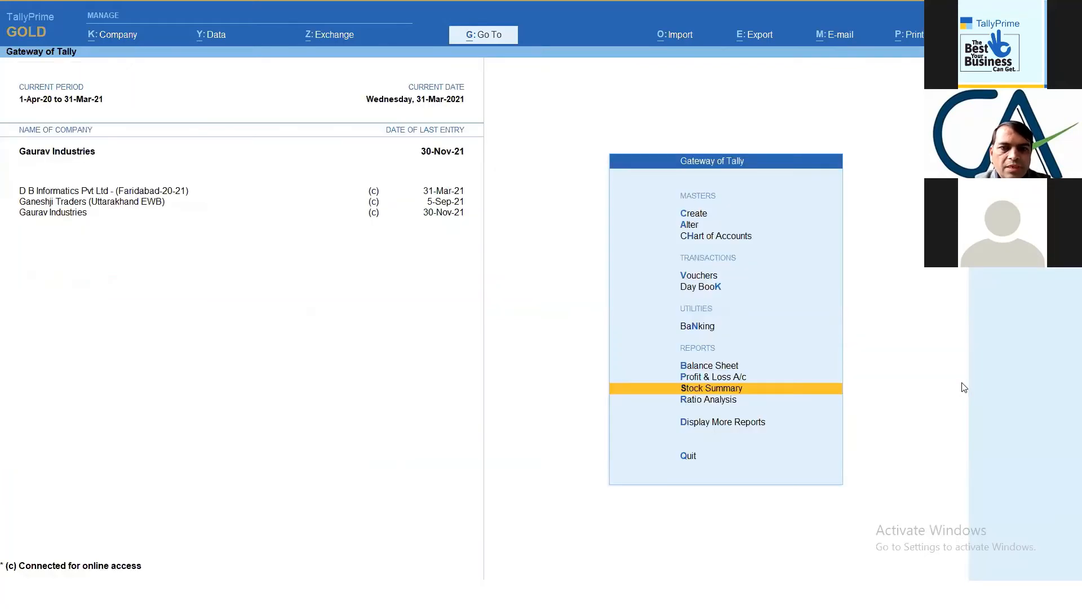
- Change the period to 1-4-2021 through 31-3-2022 and open the Stock Summary report
key(alt+F2)
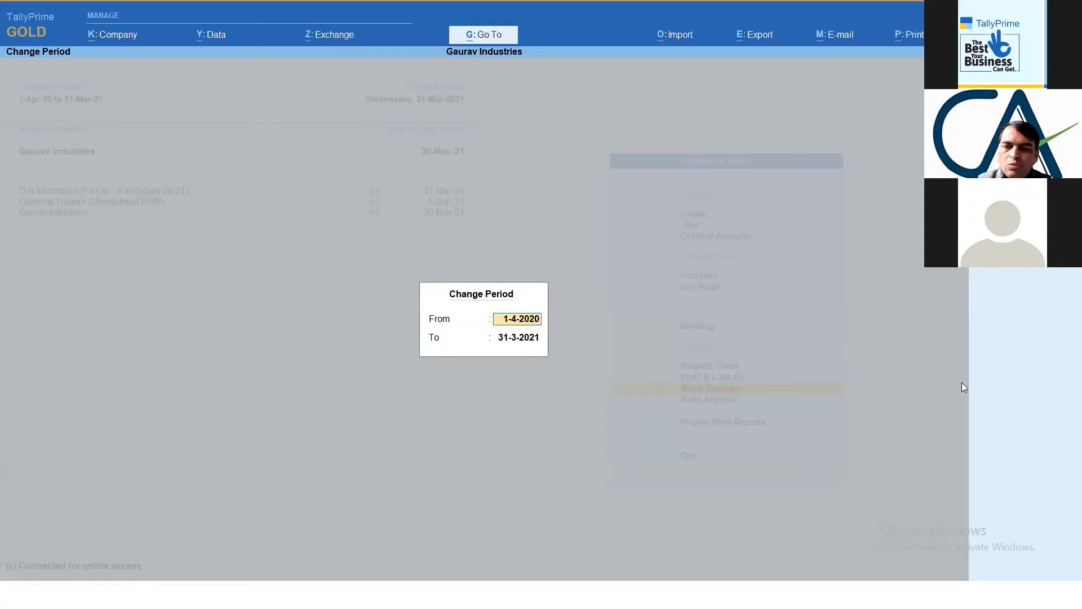
key(BackSpace)
text(1)
key(Return)
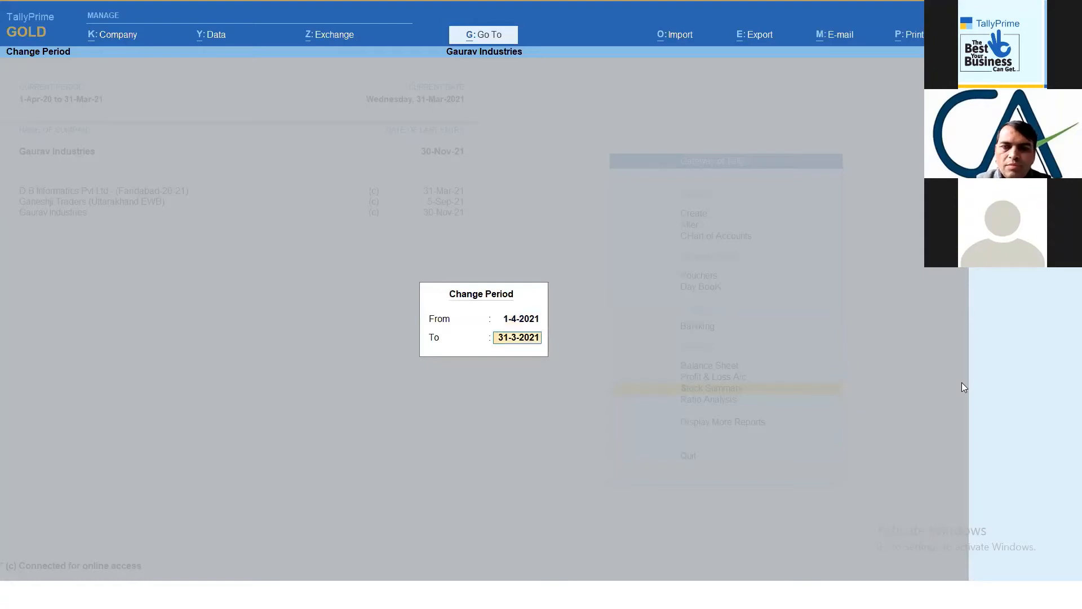
key(BackSpace)
text(2)
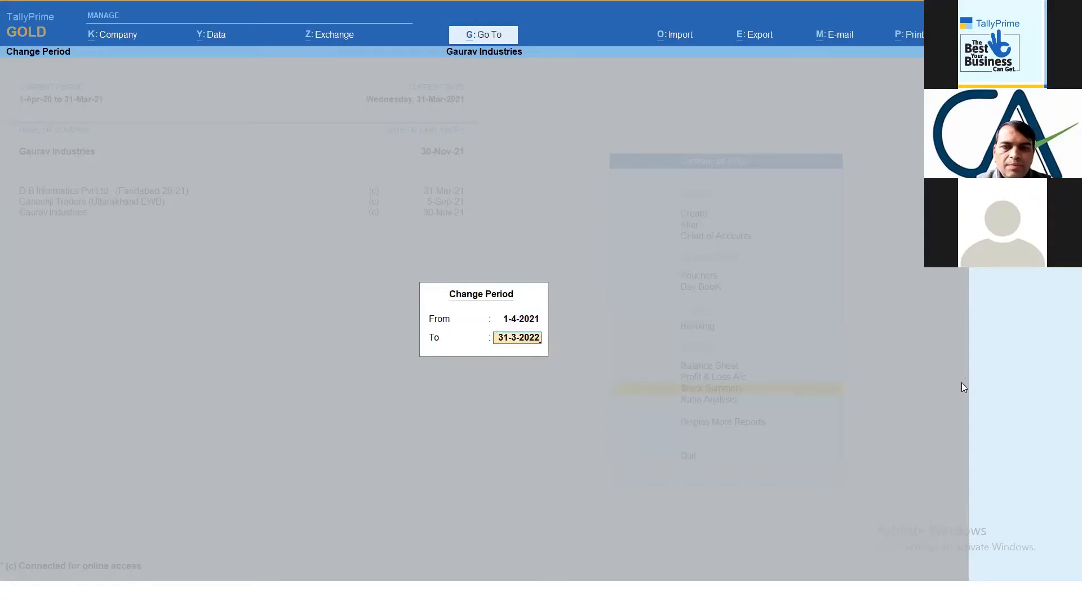
key(Return)
key(Return)
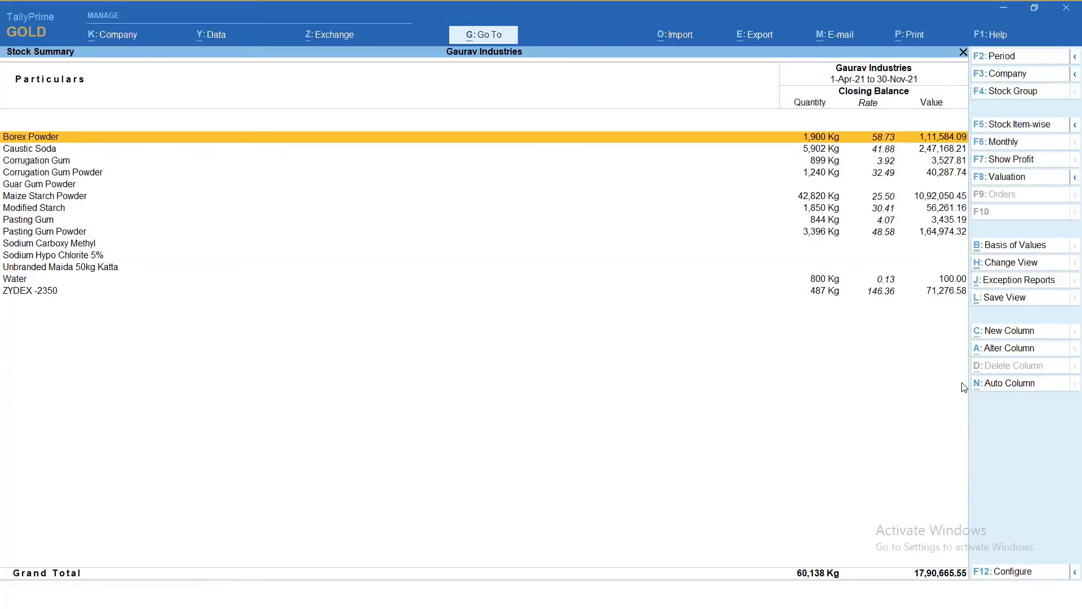
- Turn on opening balance, goods inwards and goods outwards in the Stock Summary configuration
key(F12)
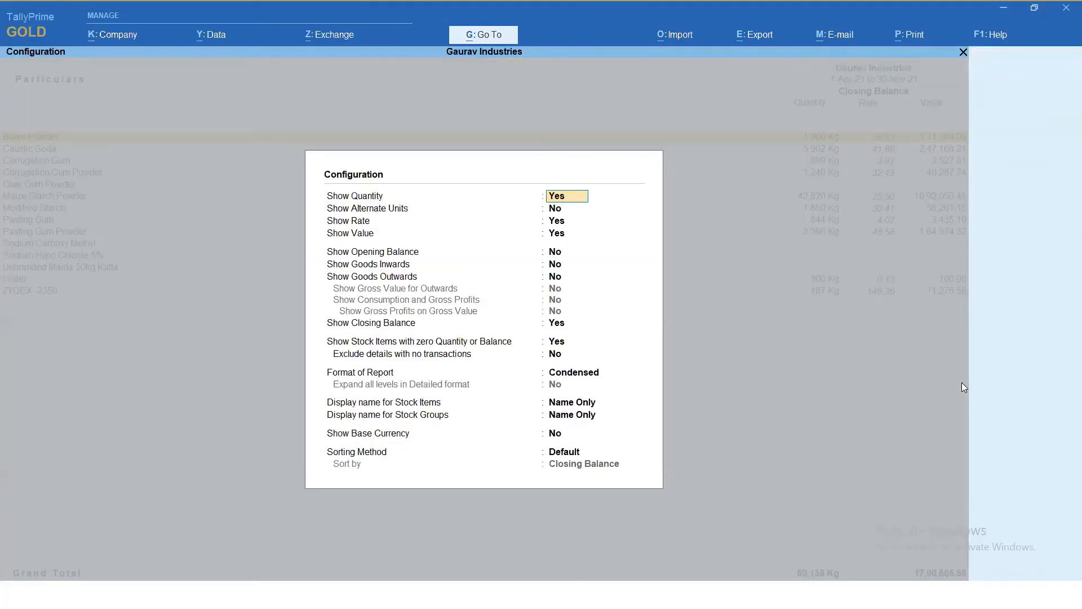
key(Return)
key(Return)
key(Return)
key(Return)
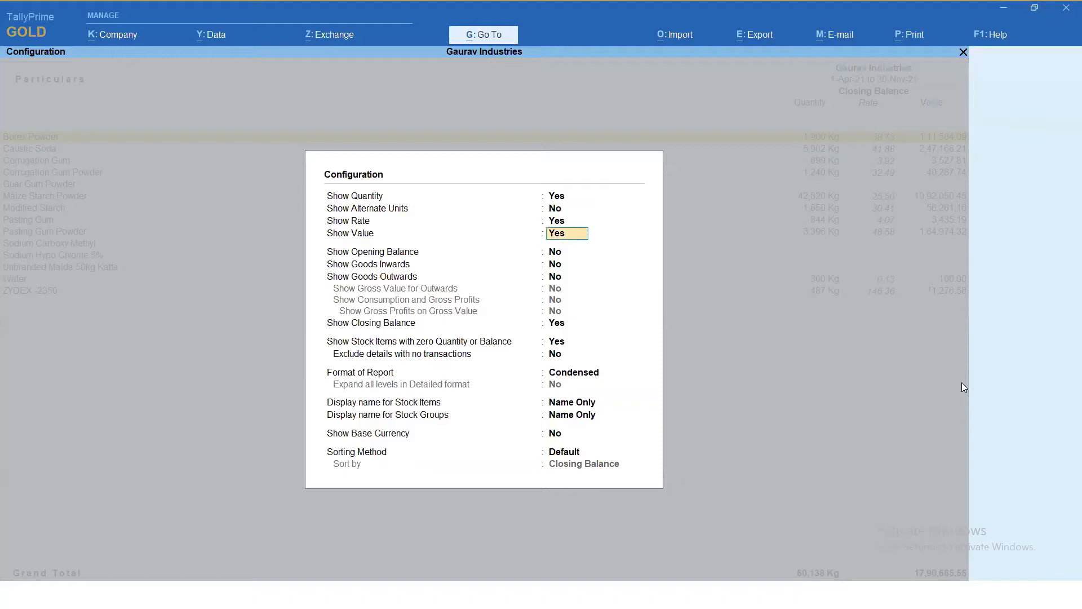
key(y)
key(y)
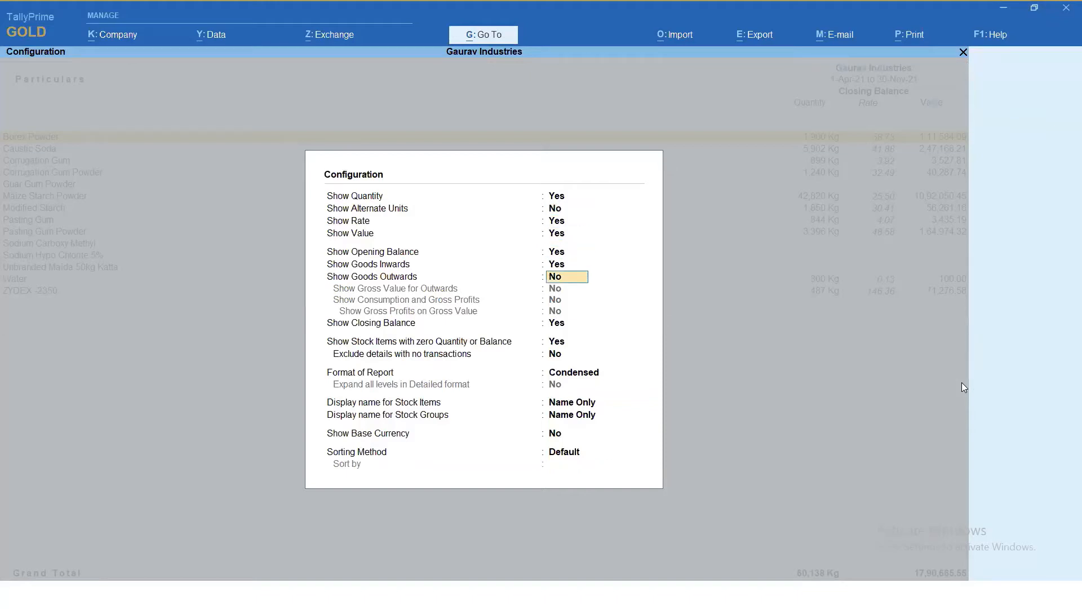
key(y)
key(Return)
- Choose the Detailed format, expand all levels, leave sorting at Default and apply the Stock Summary configuration
key(Return)
key(Return)
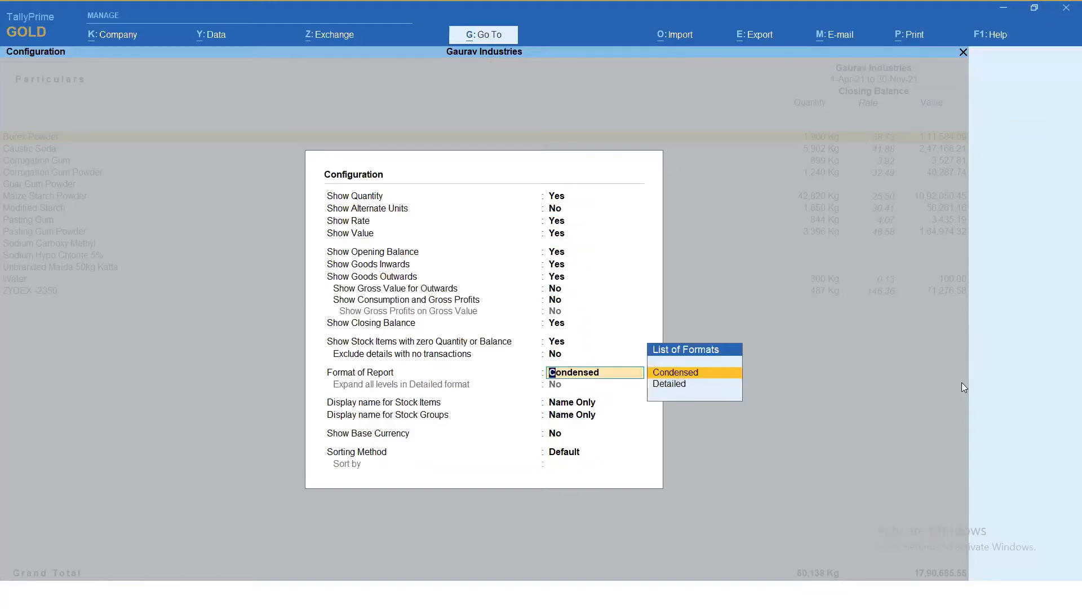
key(Down)
key(Return)
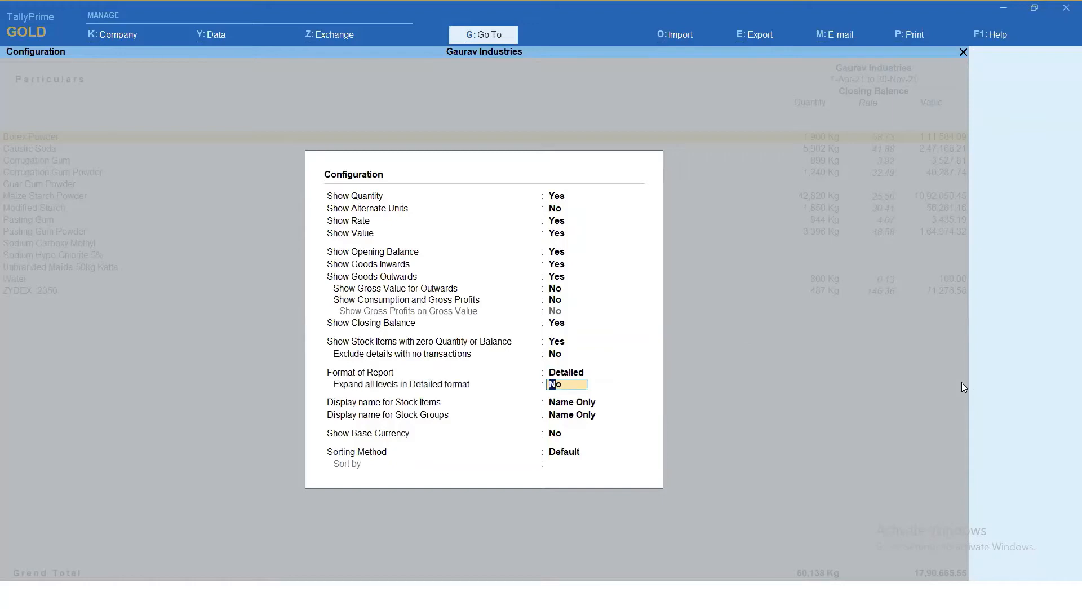
key(y)
key(Return)
key(Return)
key(Return)
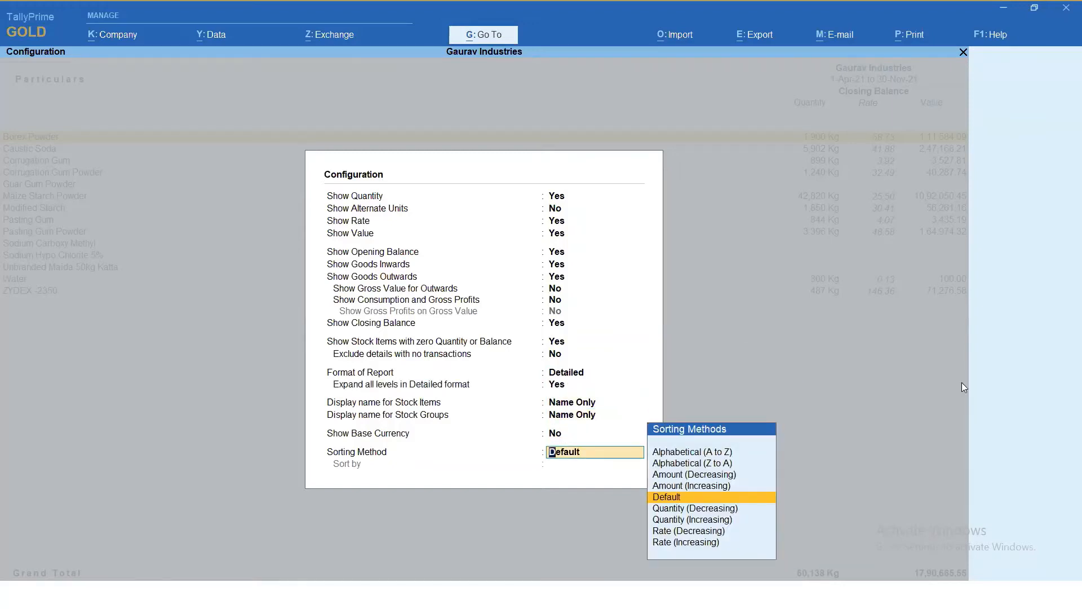
key(Return)
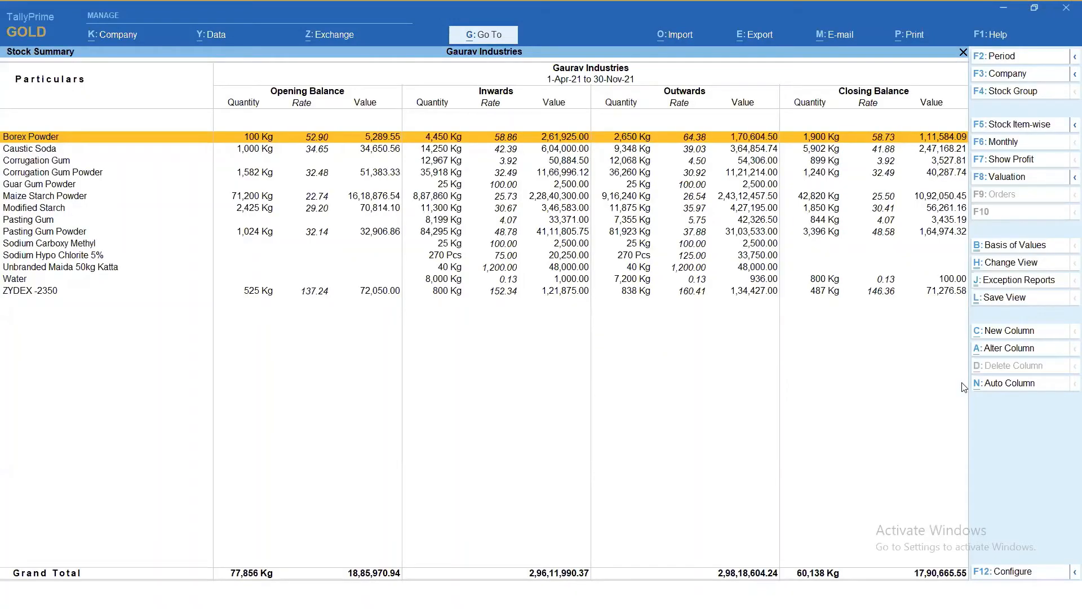
- Drill down from Pasting Gum in the Stock Summary to its August stock item vouchers
key(Down)
key(Down)
key(Down)
key(Down)
key(Down)
key(Down)
key(Down)
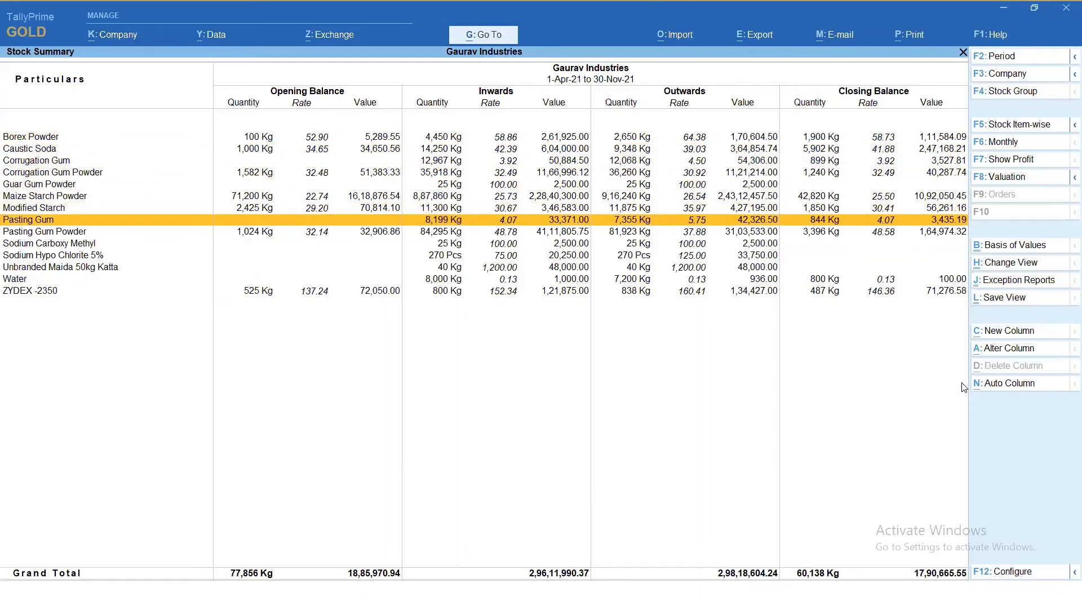
key(Return)
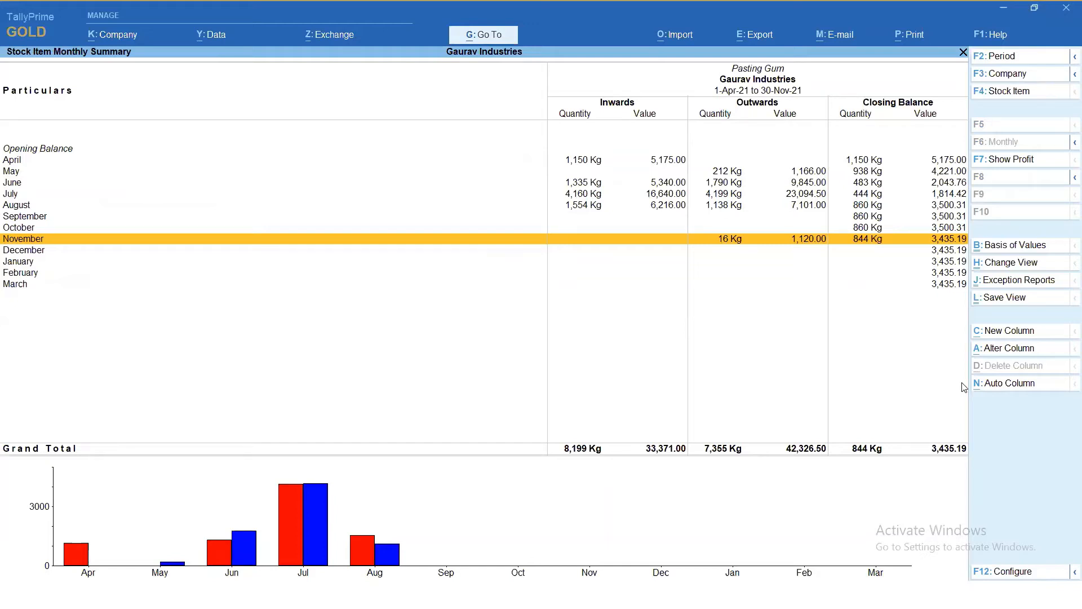
key(Up)
key(Up)
key(Up)
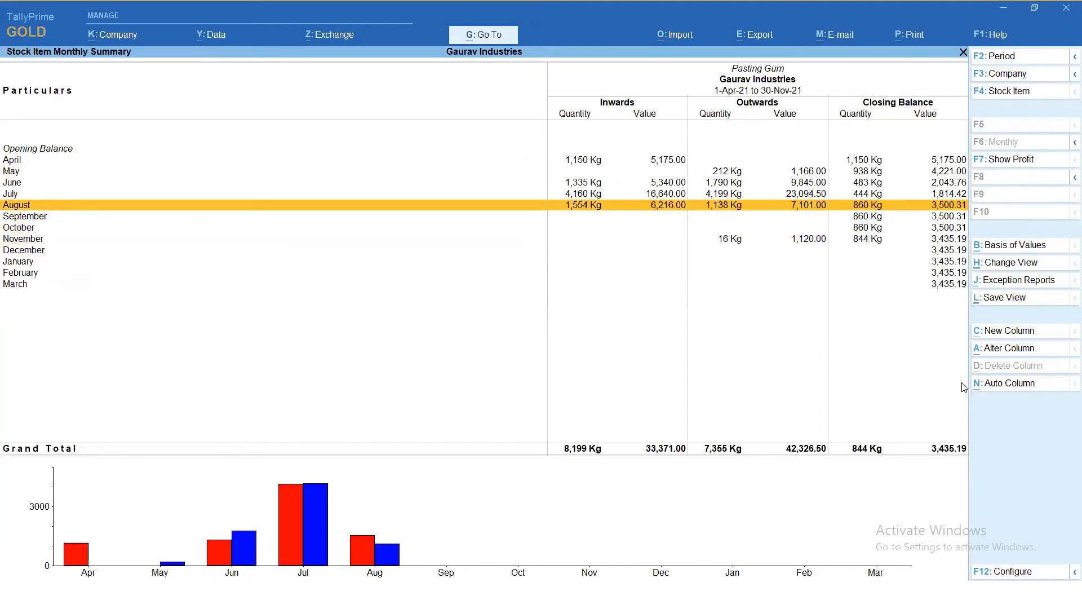
key(Return)
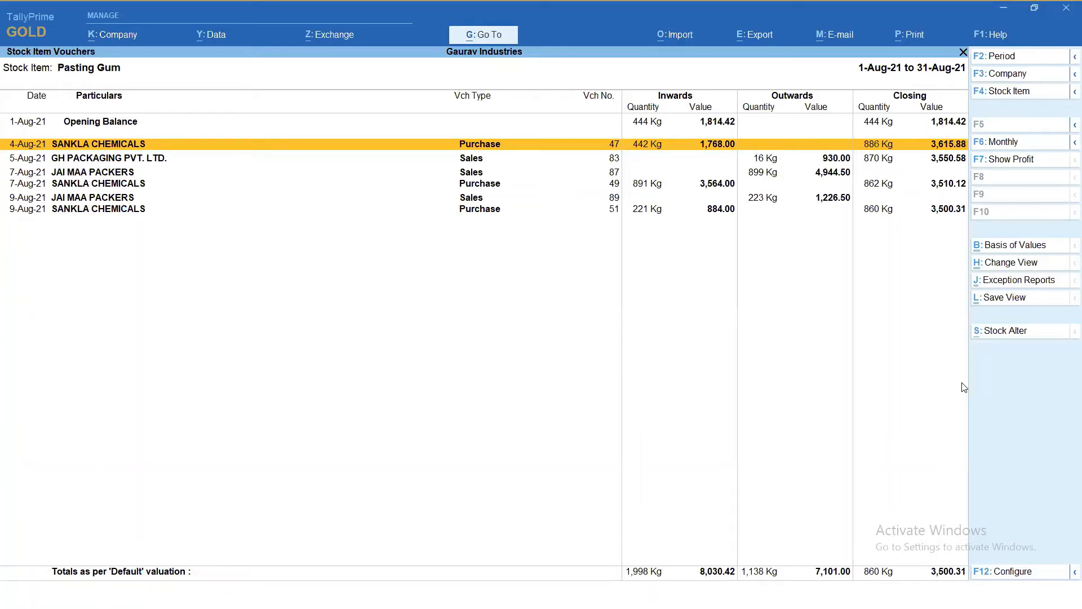
- View the 4-Aug-21 purchase voucher from SANKLA CHEMICALS and return to the Gateway of Tally without saving
key(Return)
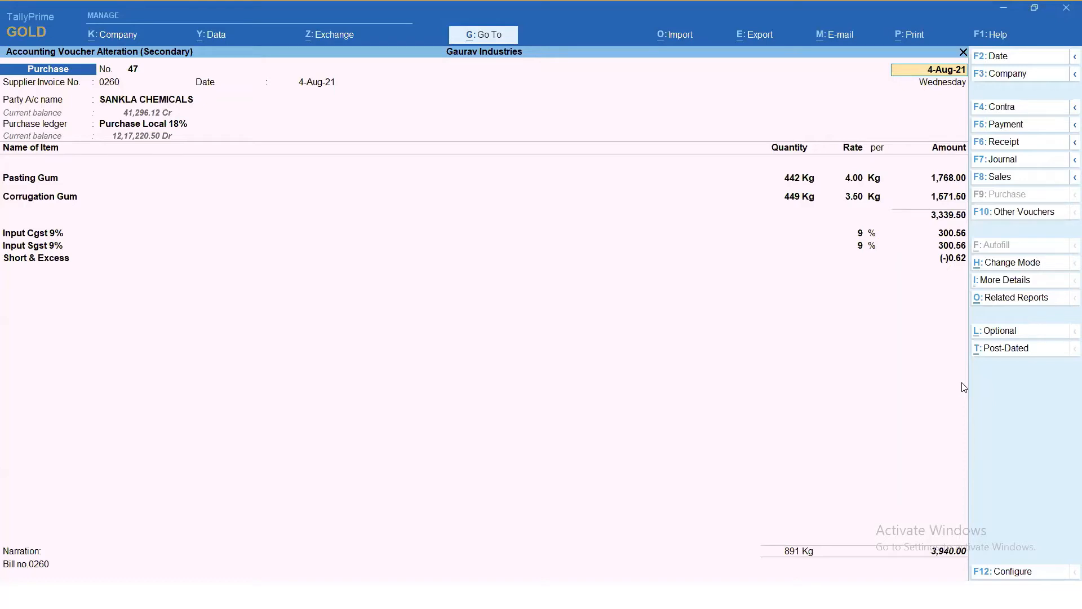
key(BackSpace)
key(Escape)
key(y)
key(Escape)
key(Escape)
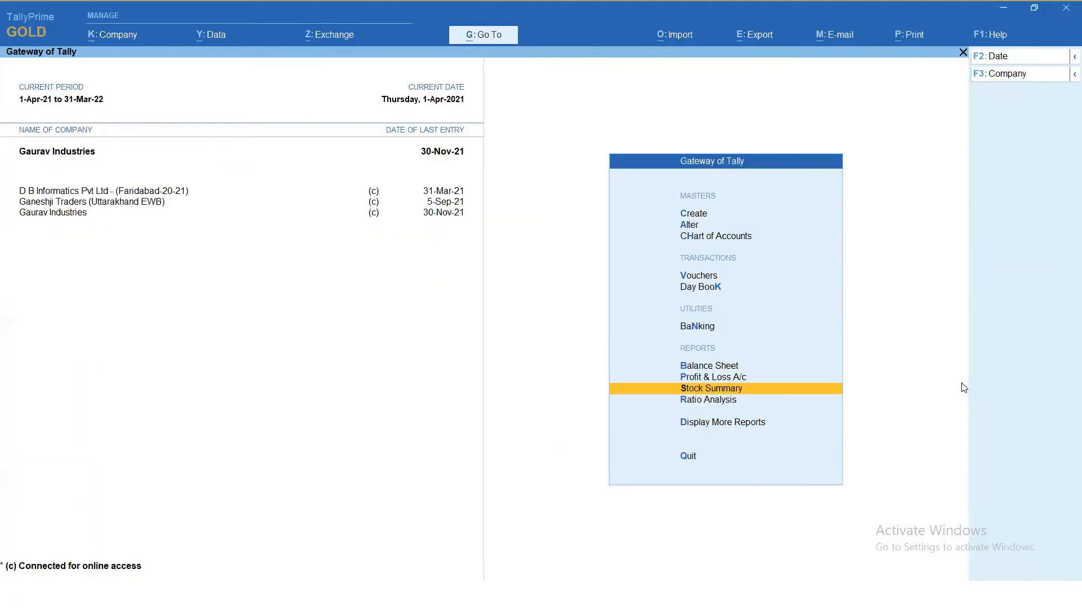
- View the SANKLA CHEMICALS ledger's monthly summary and return to the Gateway of Tally
text(dalSank)
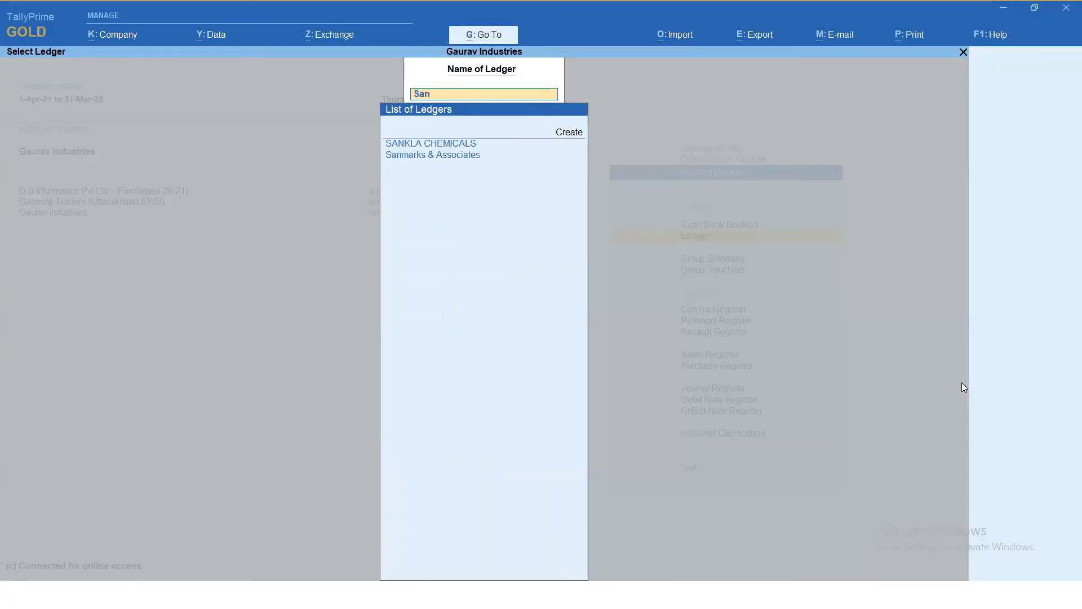
key(Return)
key(Escape)
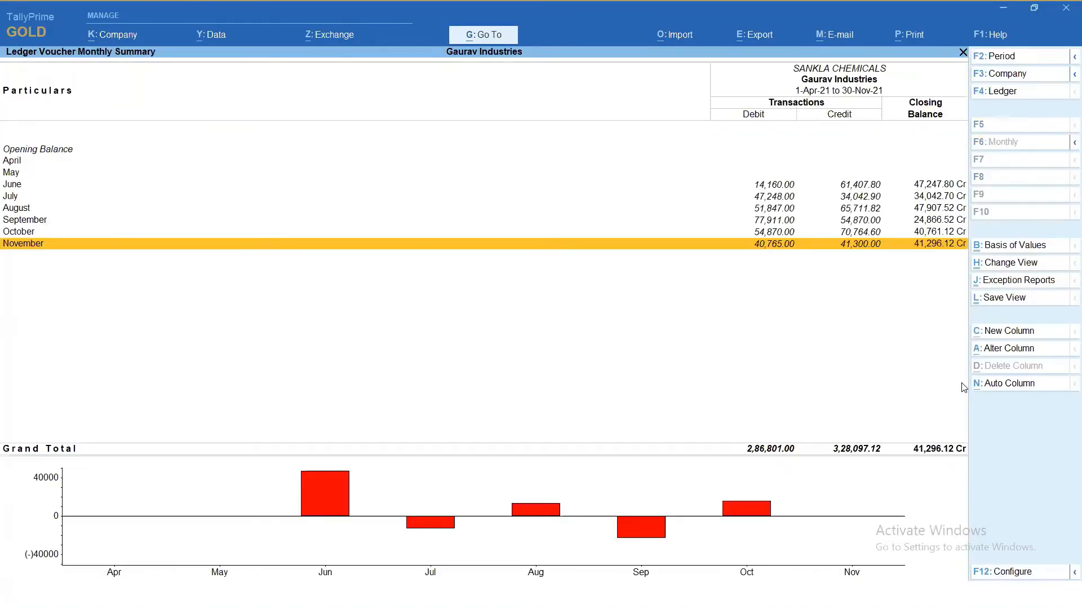
key(Up)
key(Up)
key(Up)
key(Up)
key(Up)
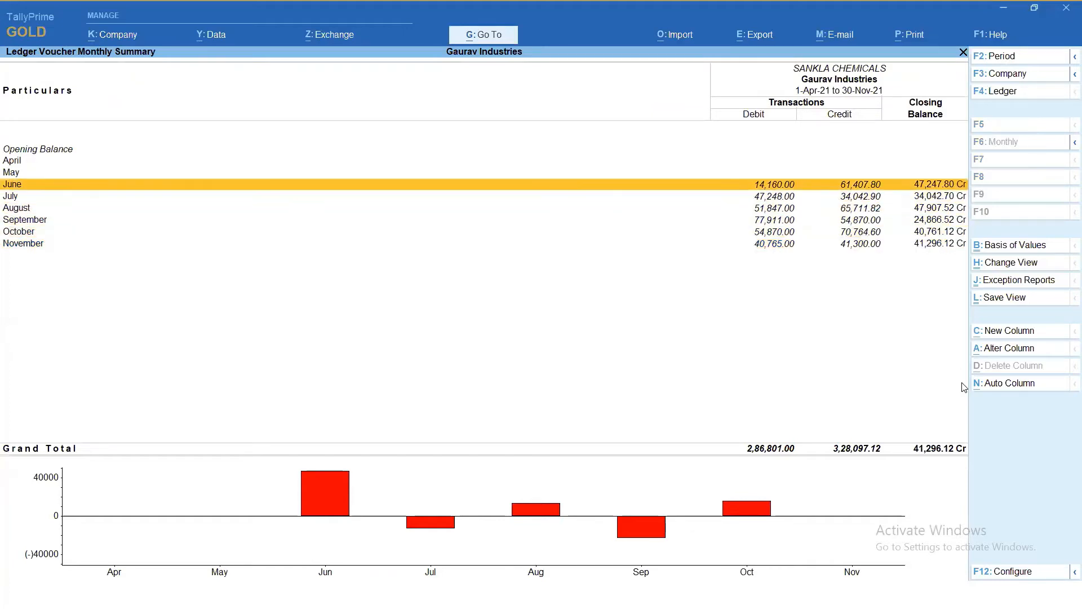
key(Escape)
key(Escape)
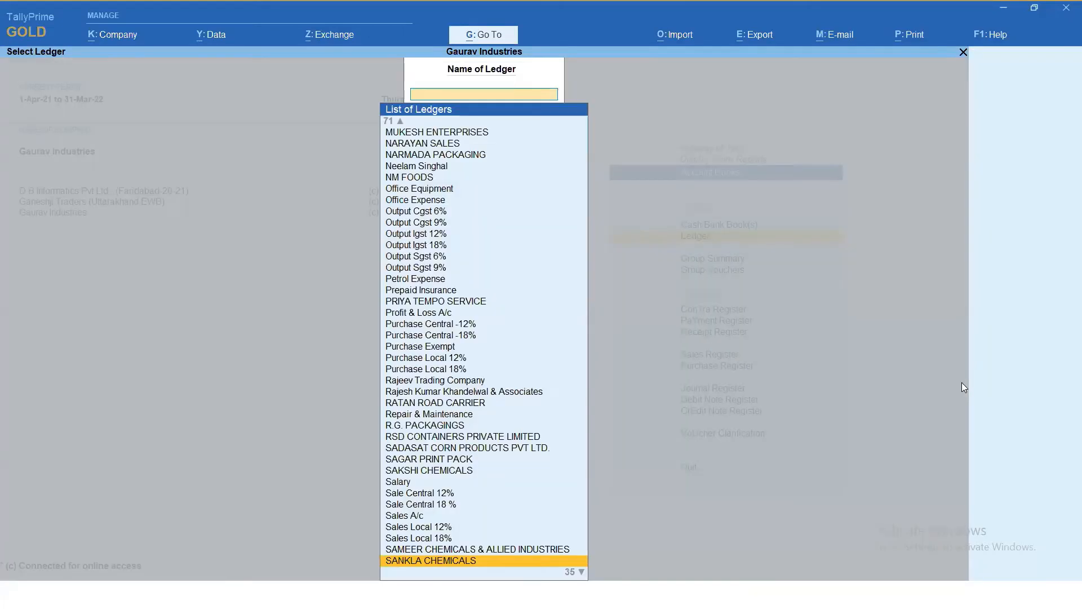
key(Escape)
key(Escape)
key(Escape)
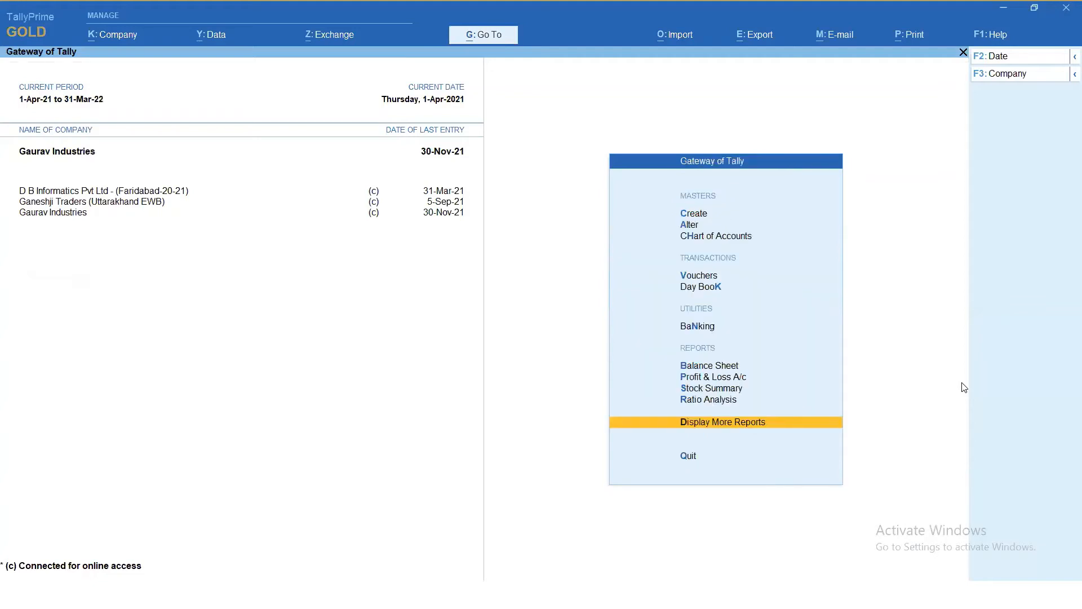
- Reopen the Stock Summary and turn on opening balance, goods inwards and goods outwards in its configuration
key(Up)
key(Up)
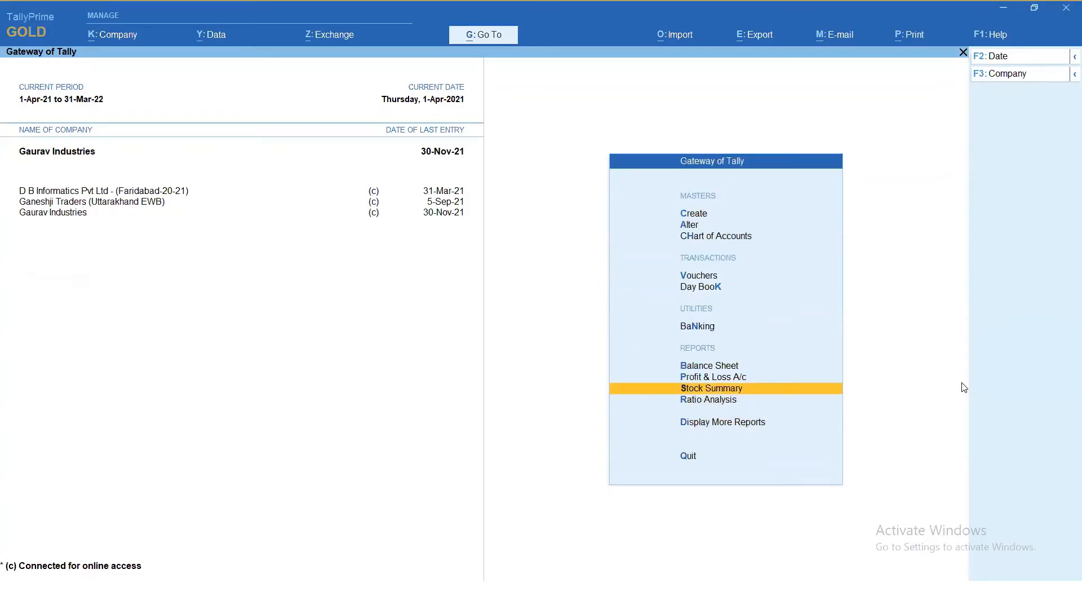
key(Return)
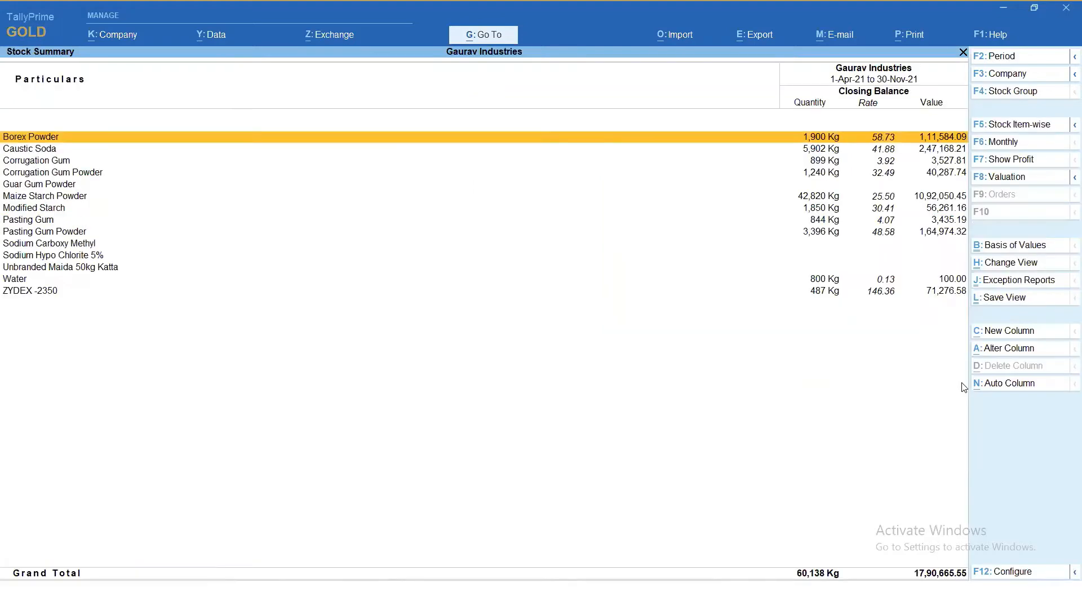
key(F12)
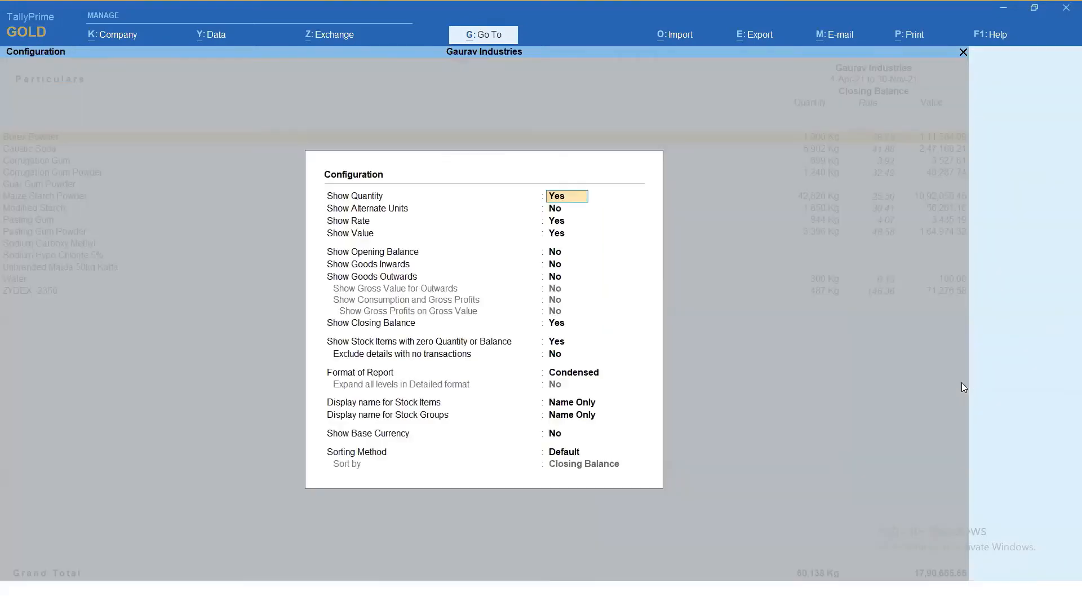
key(Down)
key(Down)
key(Down)
key(Down)
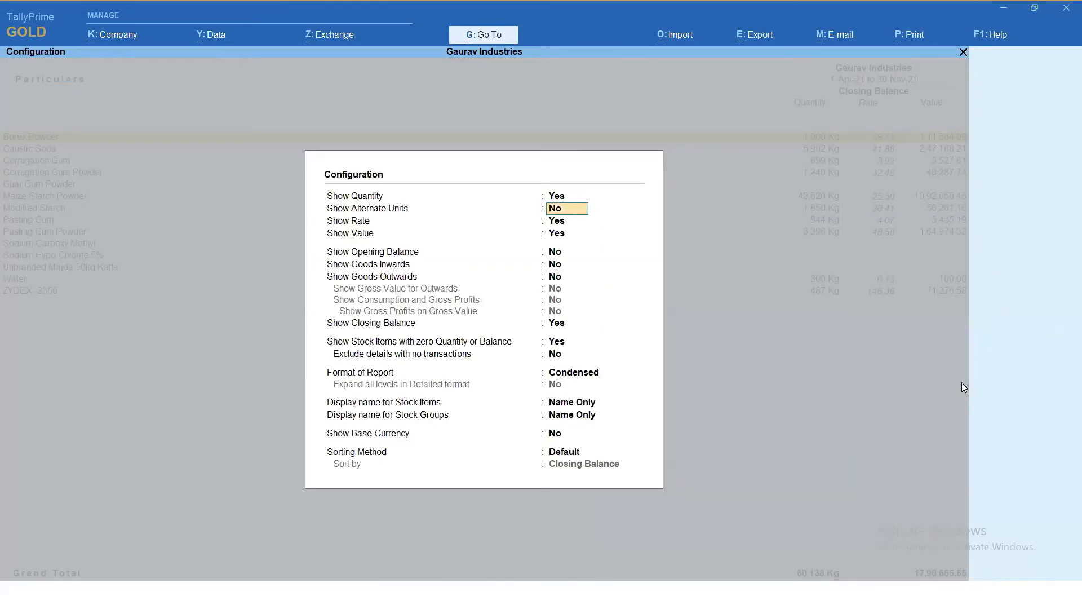
text(y)
key(Return)
text(y)
key(Return)
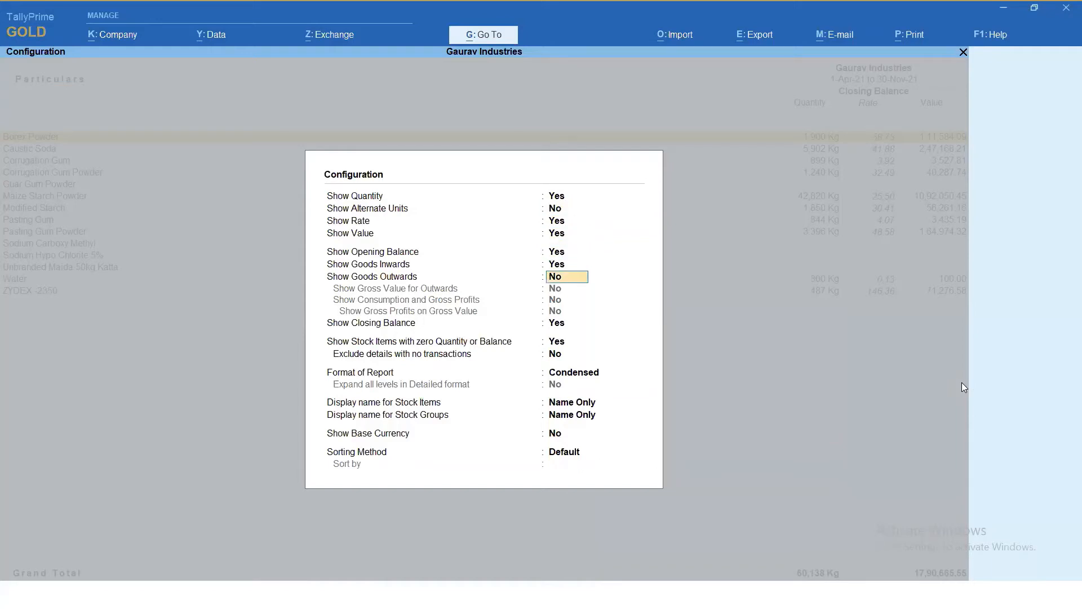
text(y)
key(Return)
- Set the Stock Summary to the Detailed format with all levels expanded and apply the configuration
key(Return)
key(Return)
key(Return)
key(Return)
key(Return)
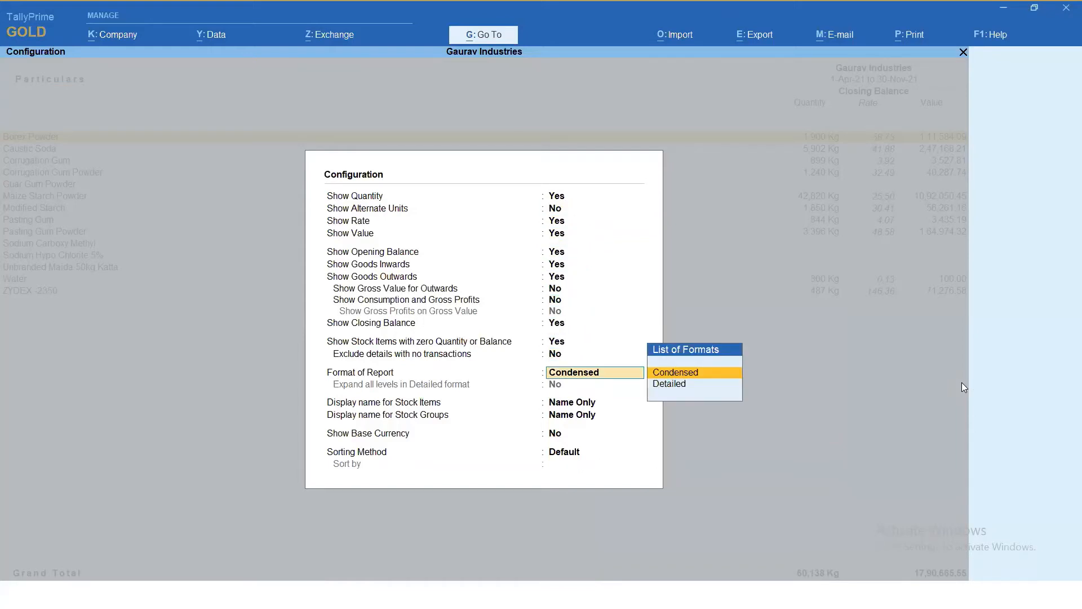
key(Down)
key(Return)
text(y)
key(Return)
key(Return)
key(Return)
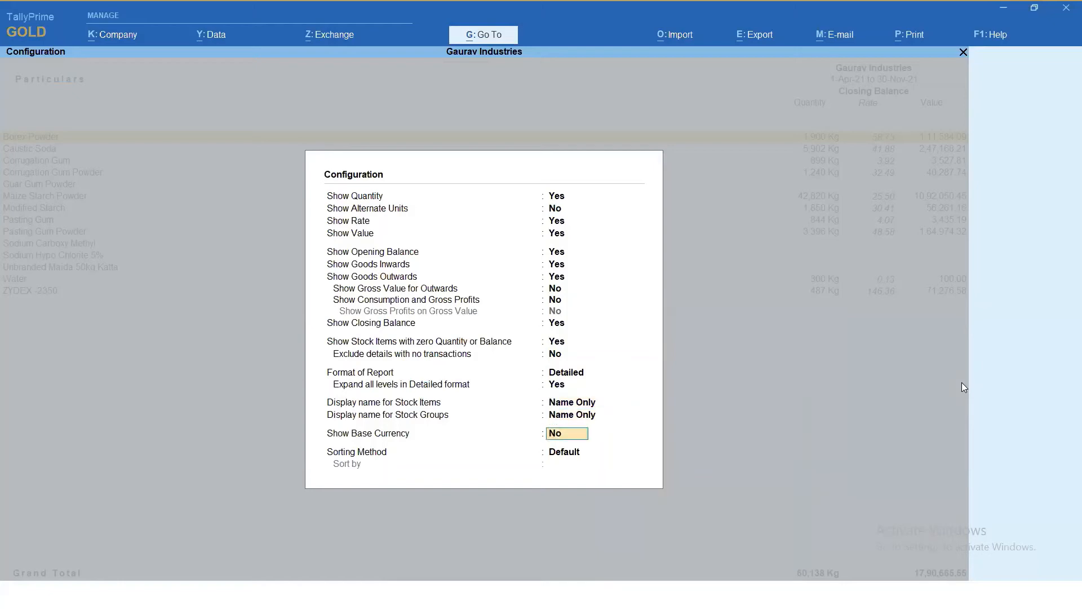
key(Return)
key(Return)
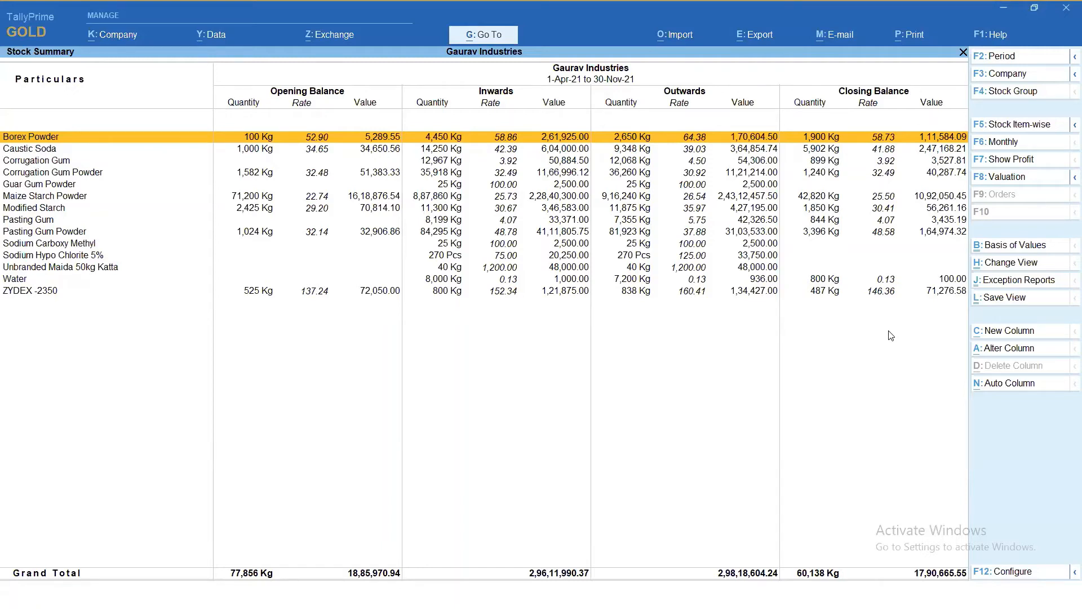
- Start saving the Stock Summary view, replacing "My View" in its name with the person's first name
click(1017, 301)
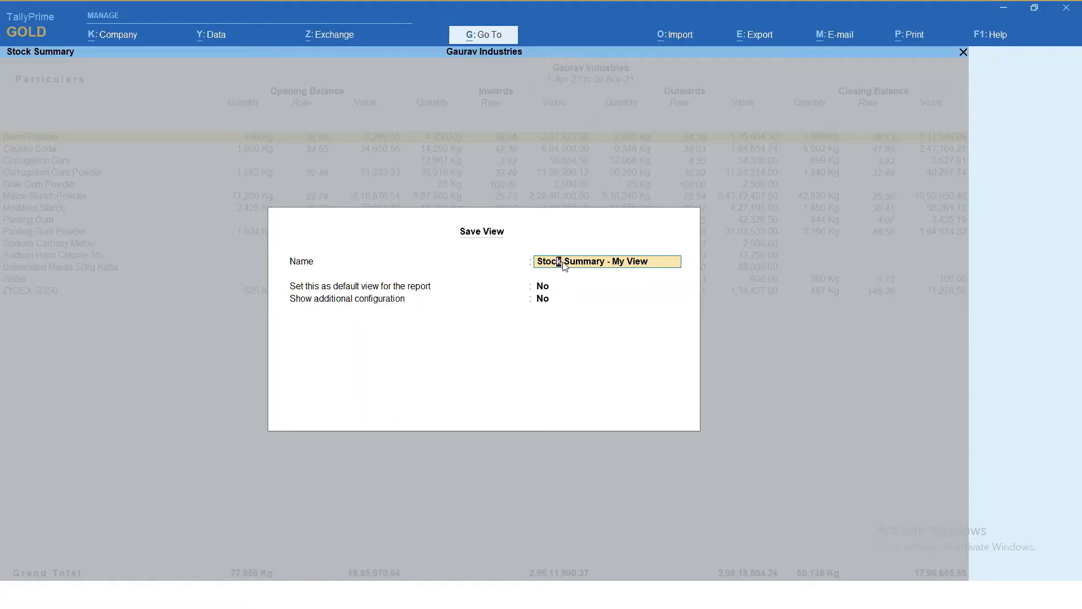
key(BackSpace)
key(BackSpace)
key(BackSpace)
key(BackSpace)
key(BackSpace)
key(BackSpace)
key(BackSpace)
text(Rajesh)
key(Return)
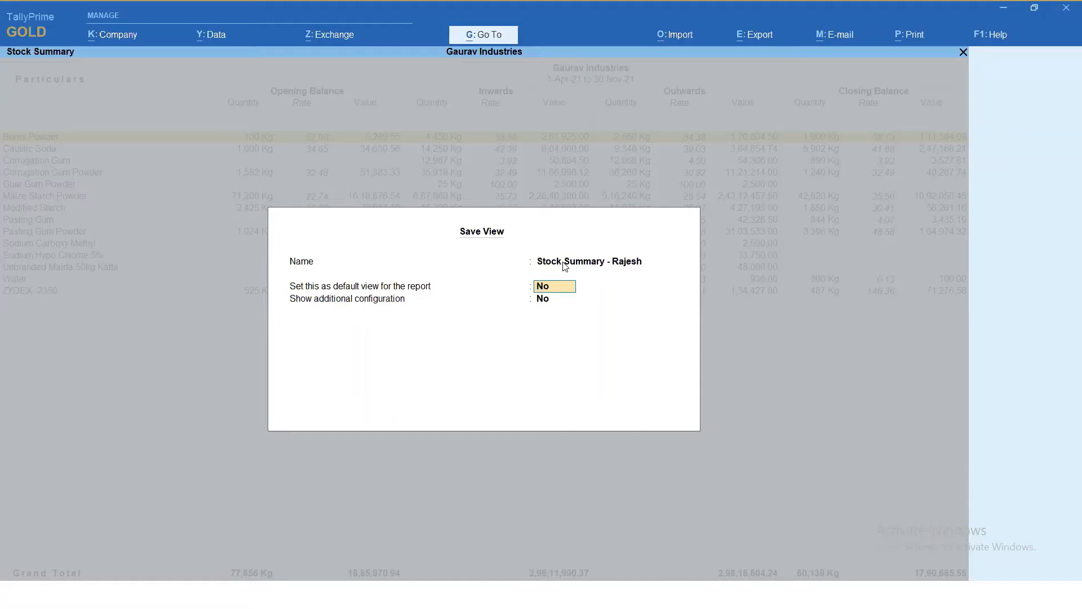
- Make the saved view the report's default for All Companies, without the selected master or period, and accept it
text(y)
key(Return)
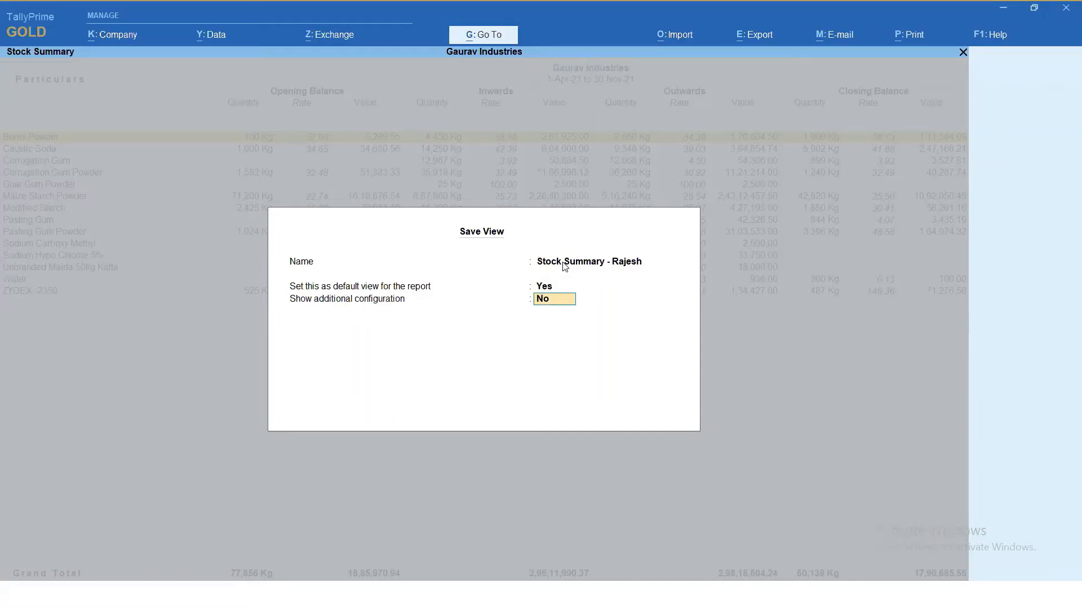
text(y)
key(Return)
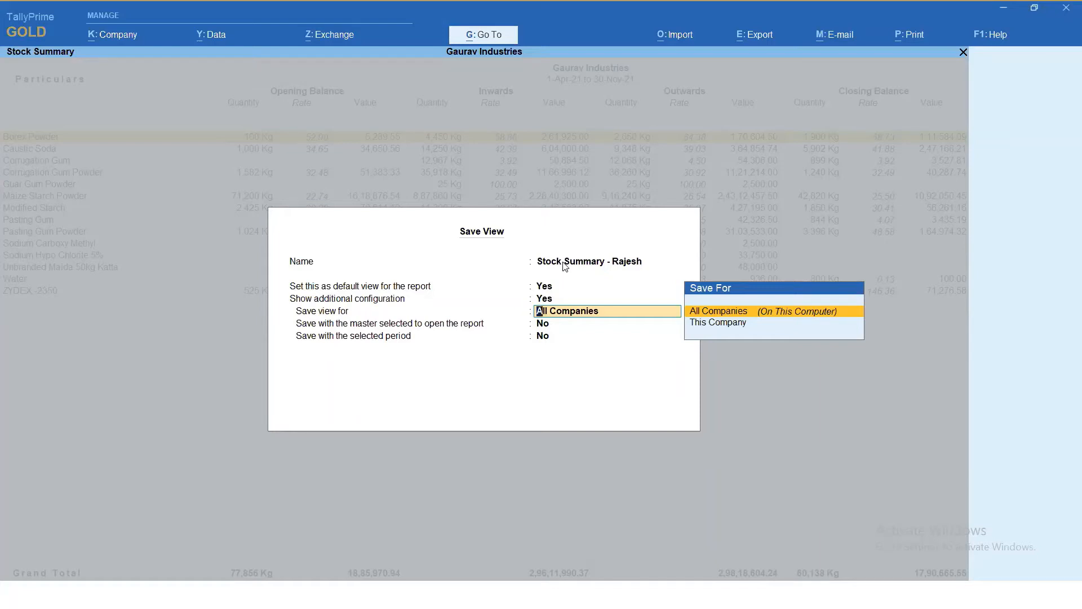
key(Return)
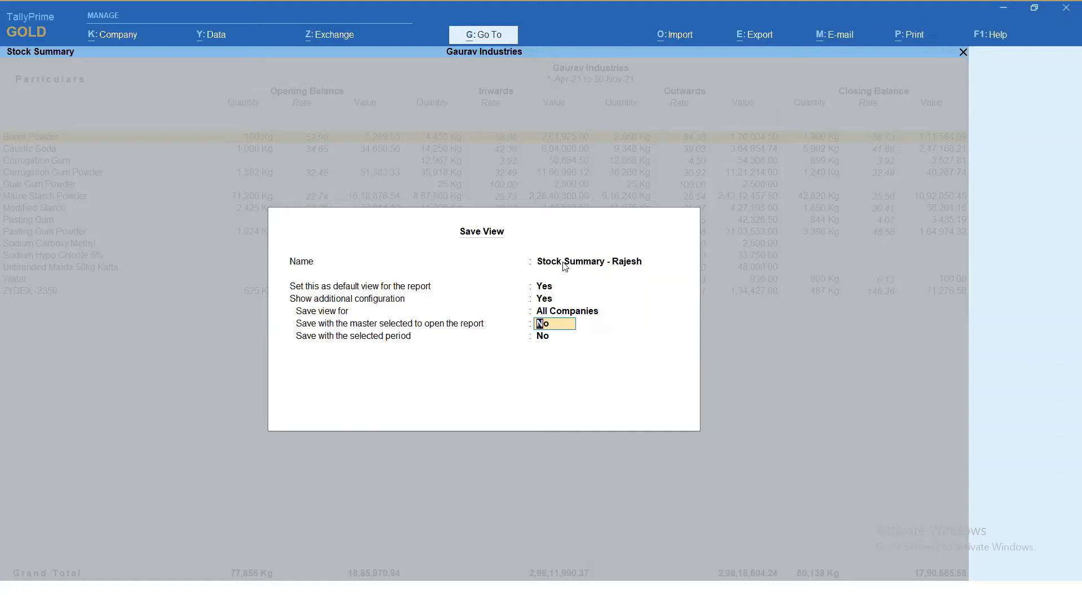
key(Return)
key(Return)
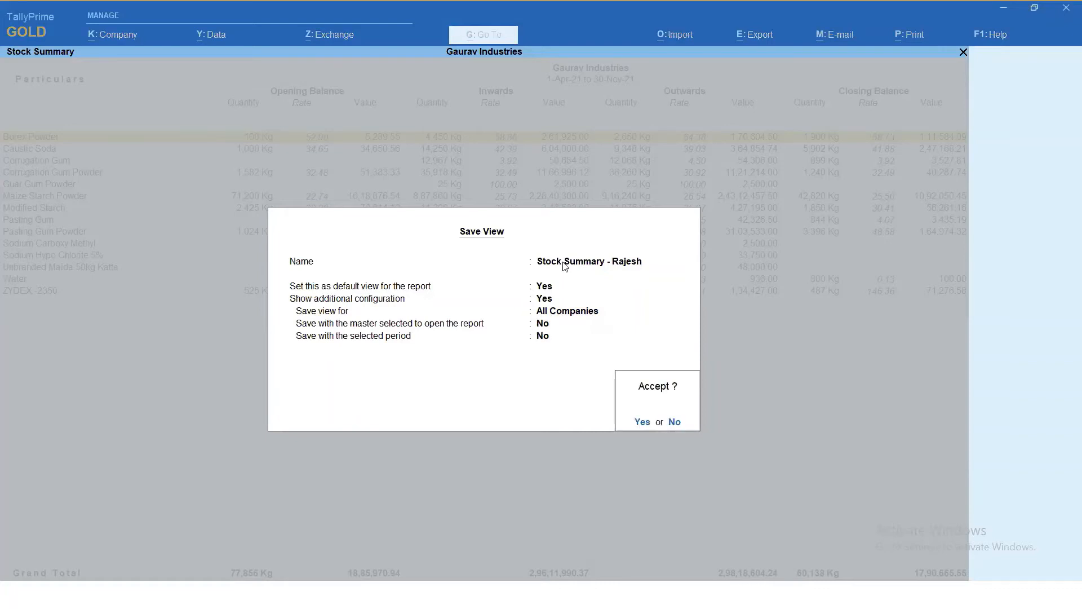
key(Return)
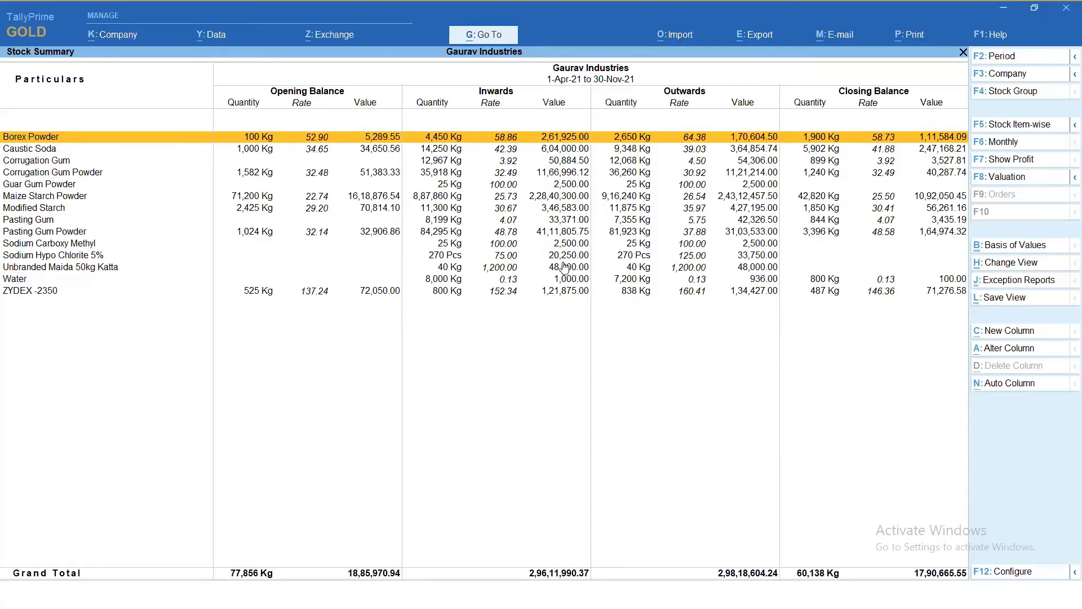
- Drill down from Modified Starch in the Stock Summary to its October stock journal voucher and return to the Gateway of Tally
key(Down)
key(Down)
key(Down)
key(Down)
key(Down)
key(Down)
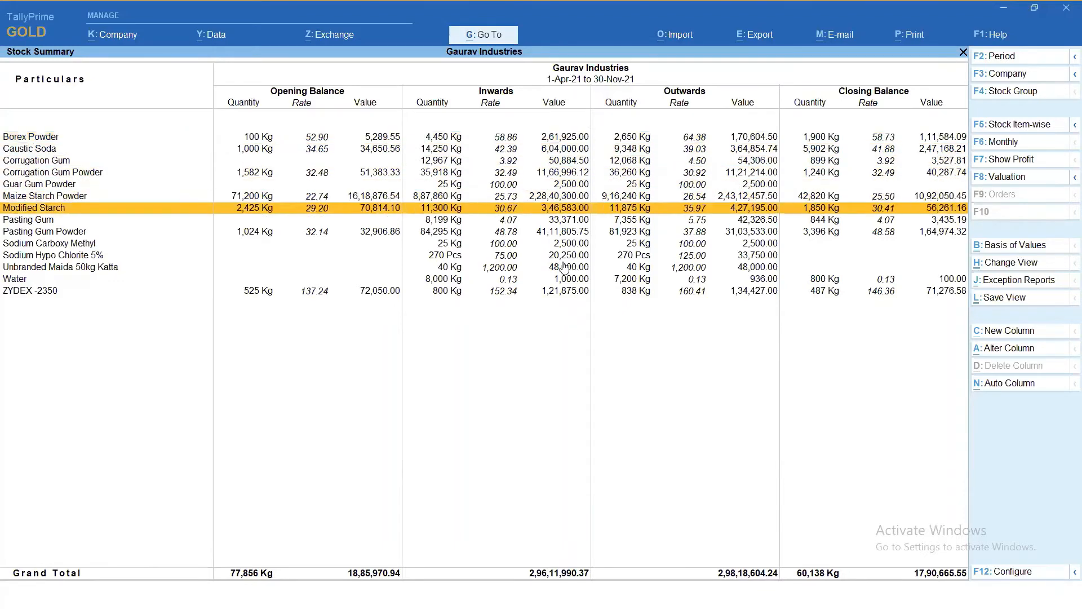
key(Return)
key(Up)
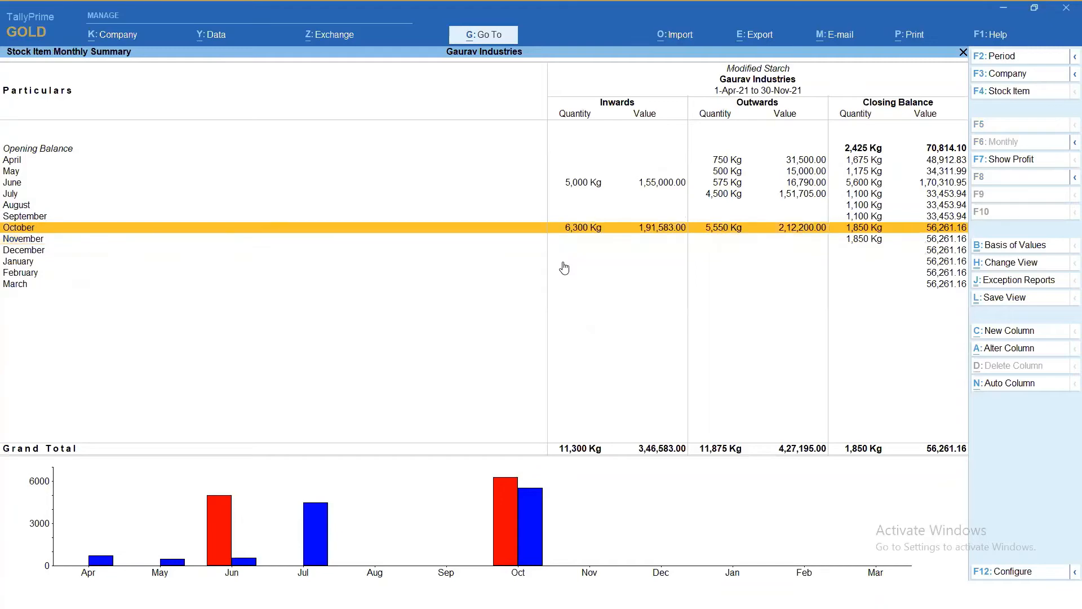
key(Return)
key(Return)
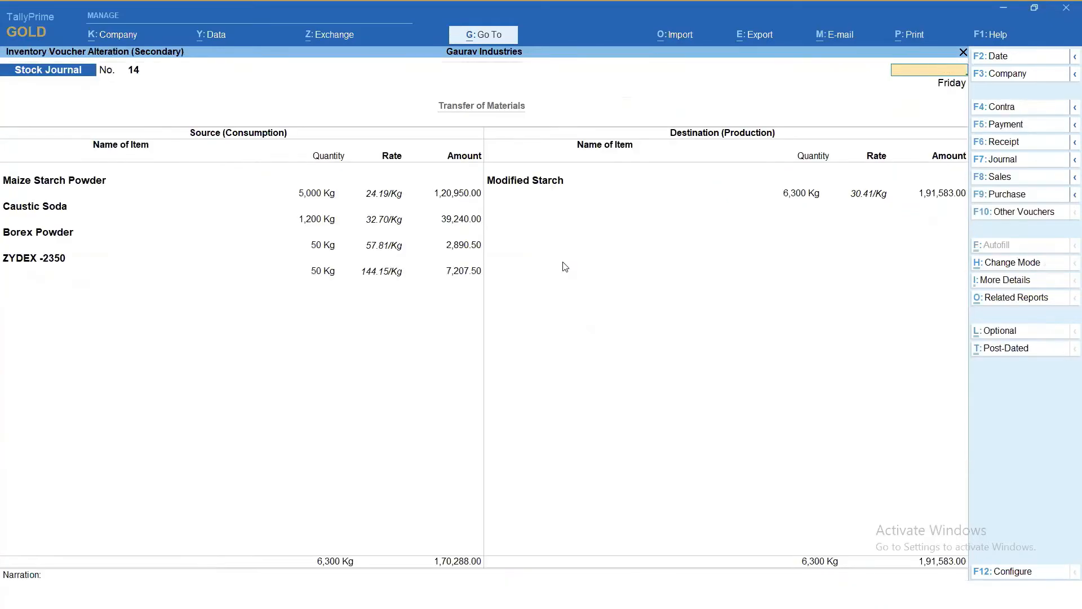
key(Escape)
key(Escape)
key(Escape)
key(Escape)
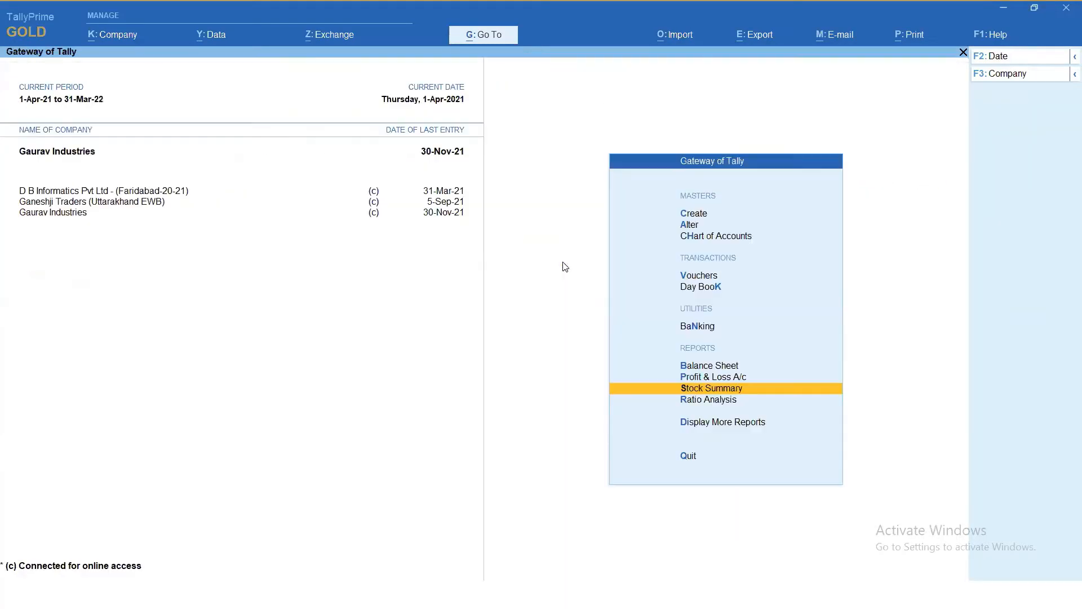
key(Escape)
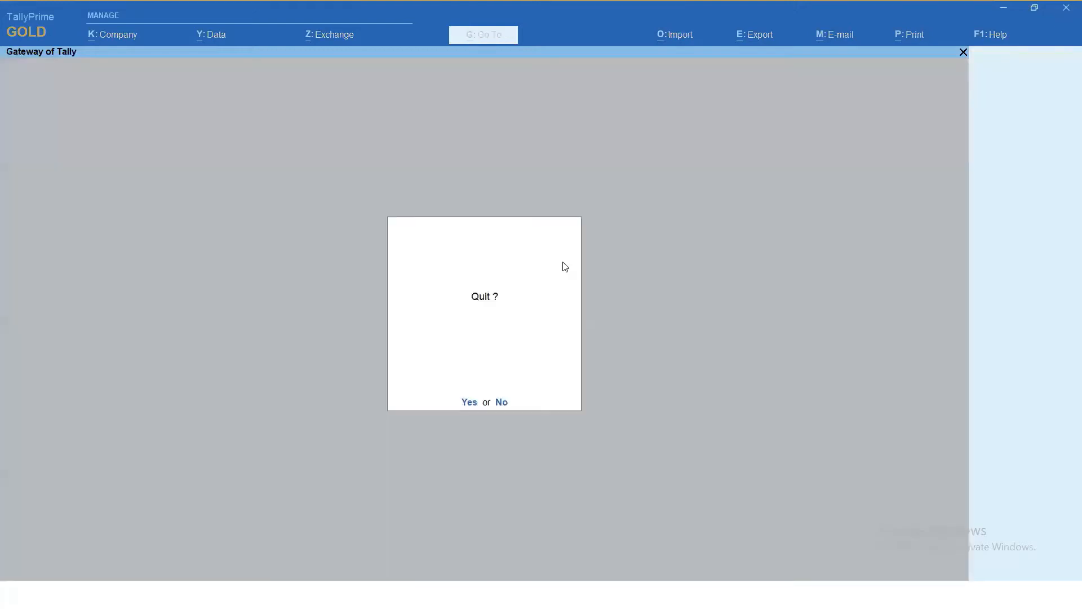
key(Escape)
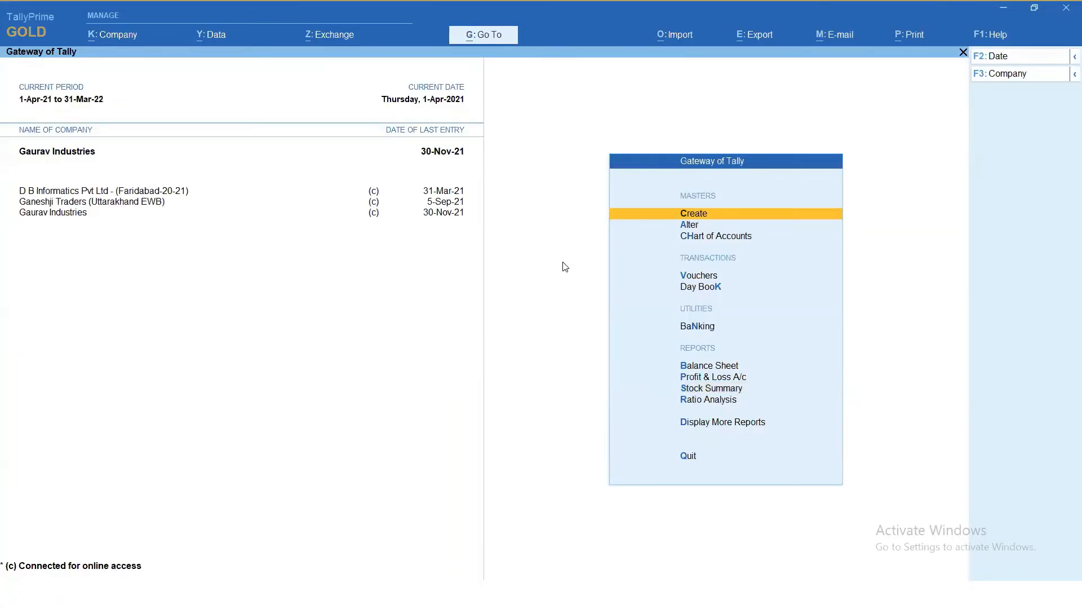
- Open and close the Profit & Loss A/c and the voucher creation screen without entering anything
click(699, 377)
key(Escape)
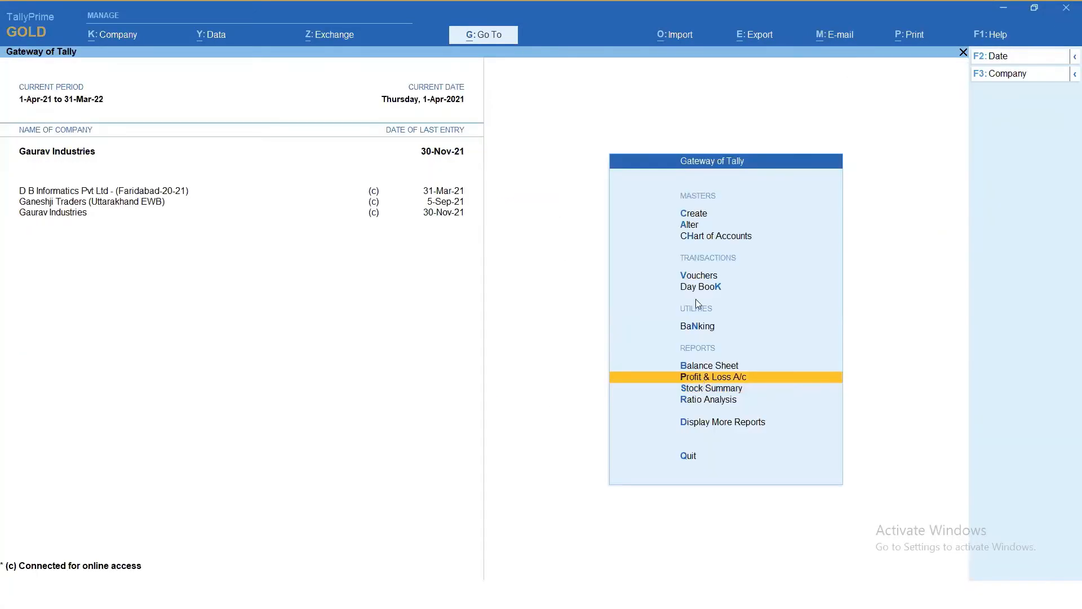
click(698, 279)
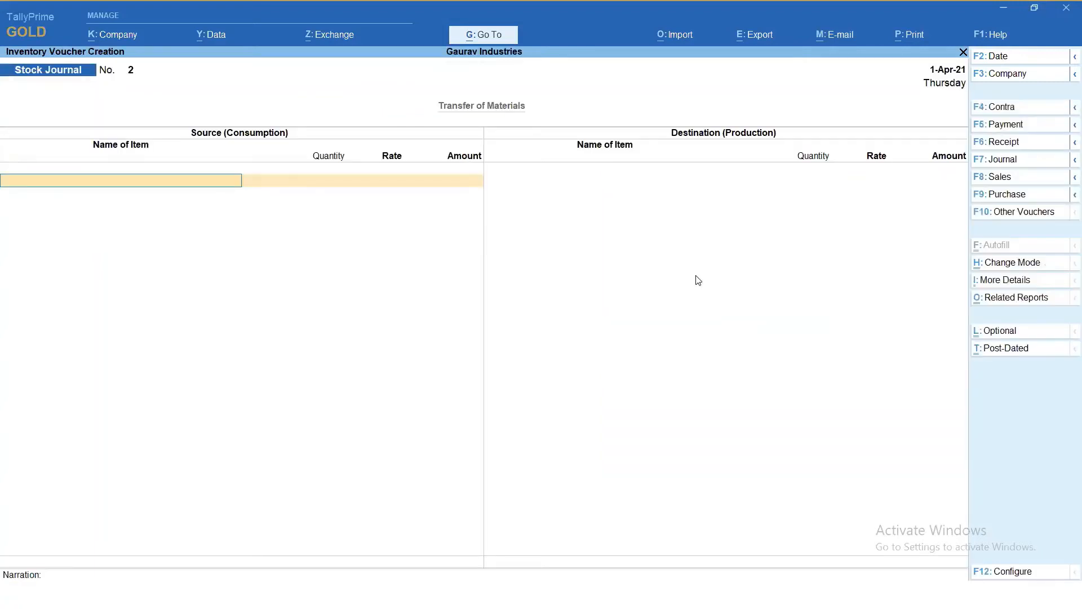
key(Escape)
key(y)
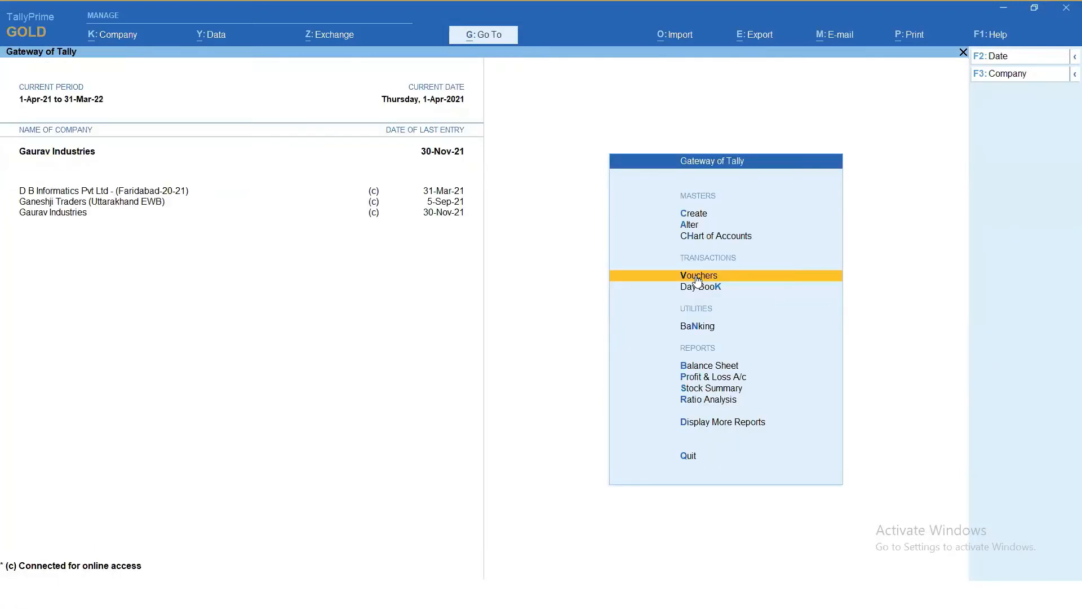
- Drill down from Loans (Liability) in the Balance Sheet through the State Bank of India ledger's November transactions to the receipt voucher of 1-Nov-21
click(708, 367)
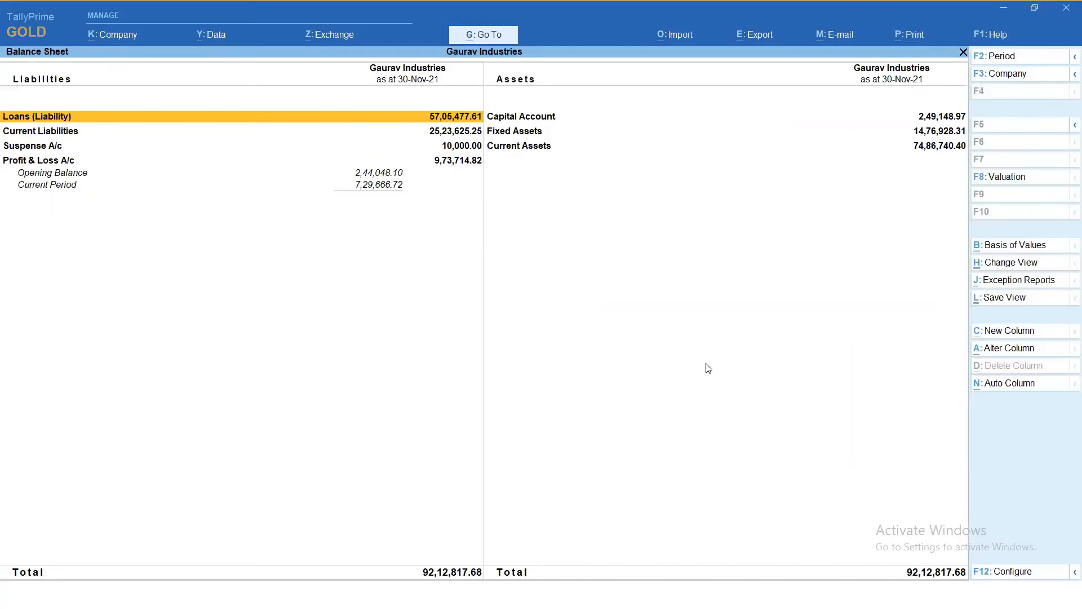
key(Return)
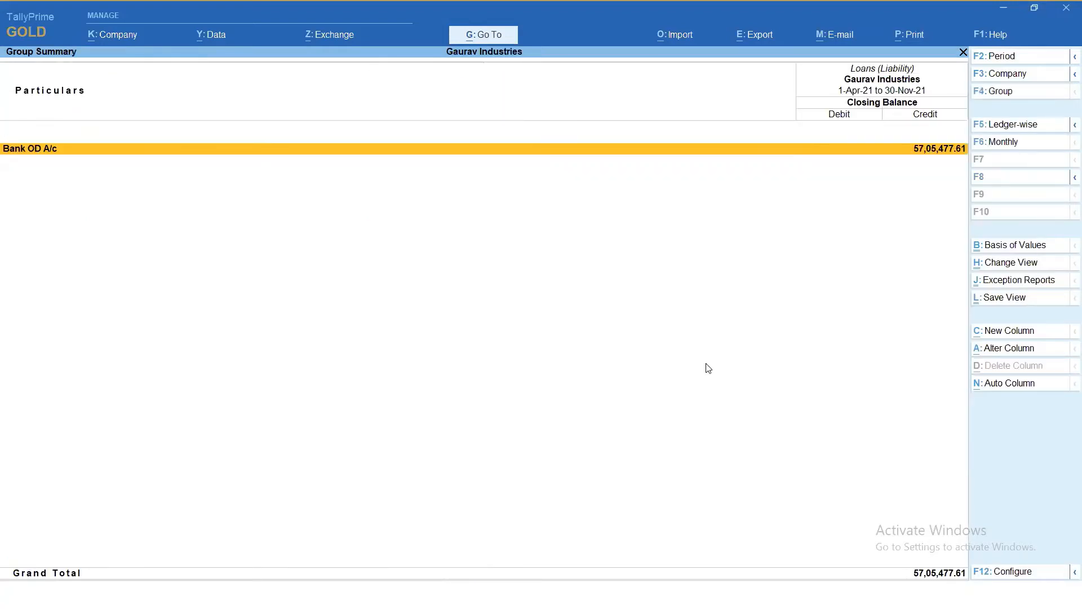
key(Return)
key(Return)
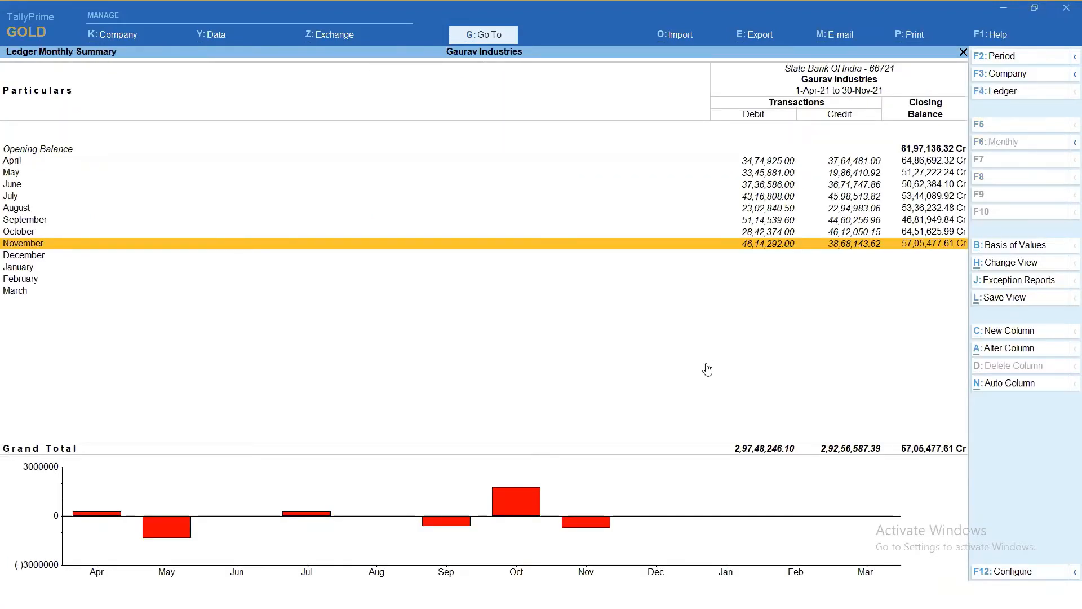
key(Return)
- Go through the receipt voucher's fields without changing them, accept it, and return to the Gateway of Tally
key(Return)
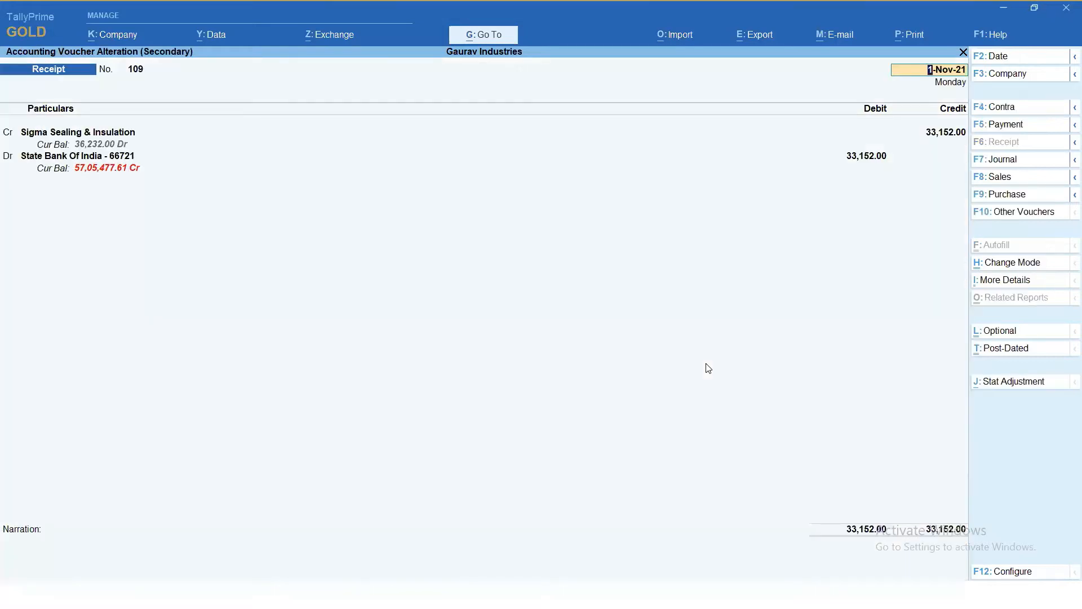
key(Return)
key(Return)
key(Return)
key(Return)
key(Return)
key(Return)
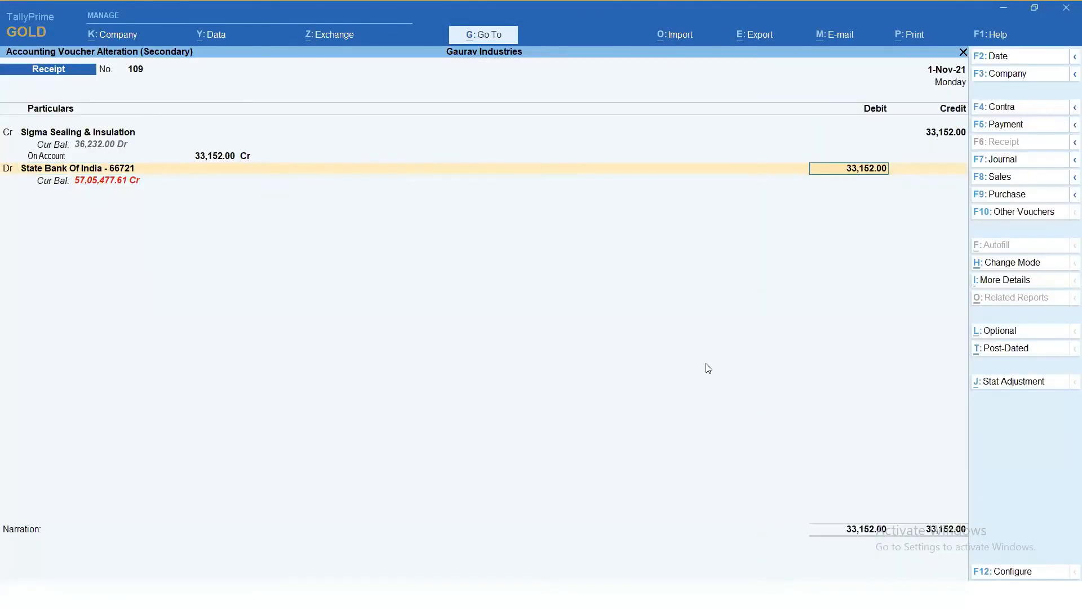
key(Return)
key(Return)
key(Return)
key(Return)
key(Return)
key(Return)
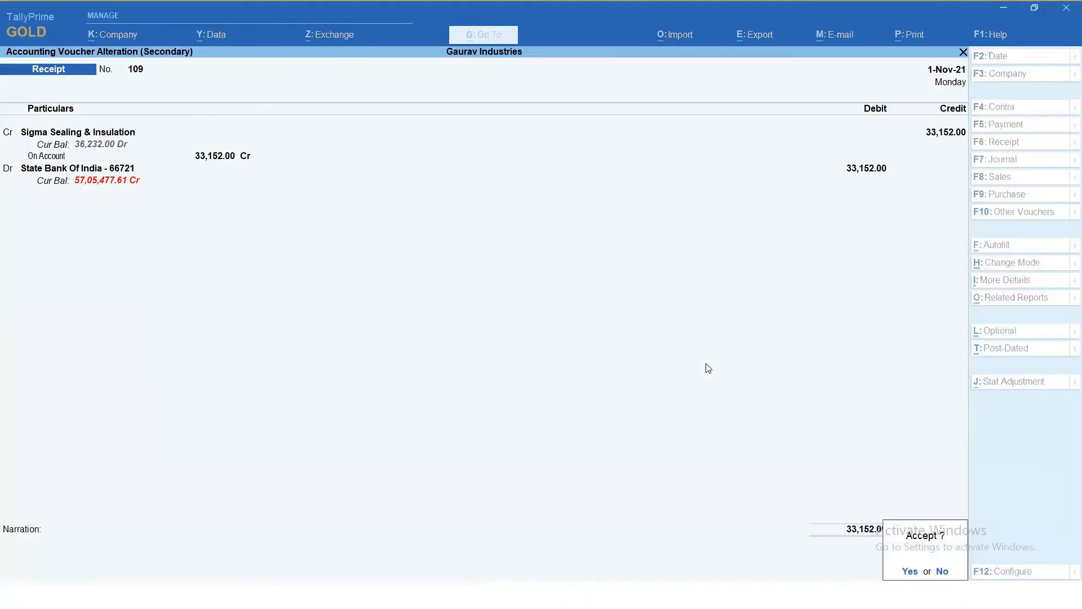
key(Return)
key(Escape)
key(Escape)
key(Escape)
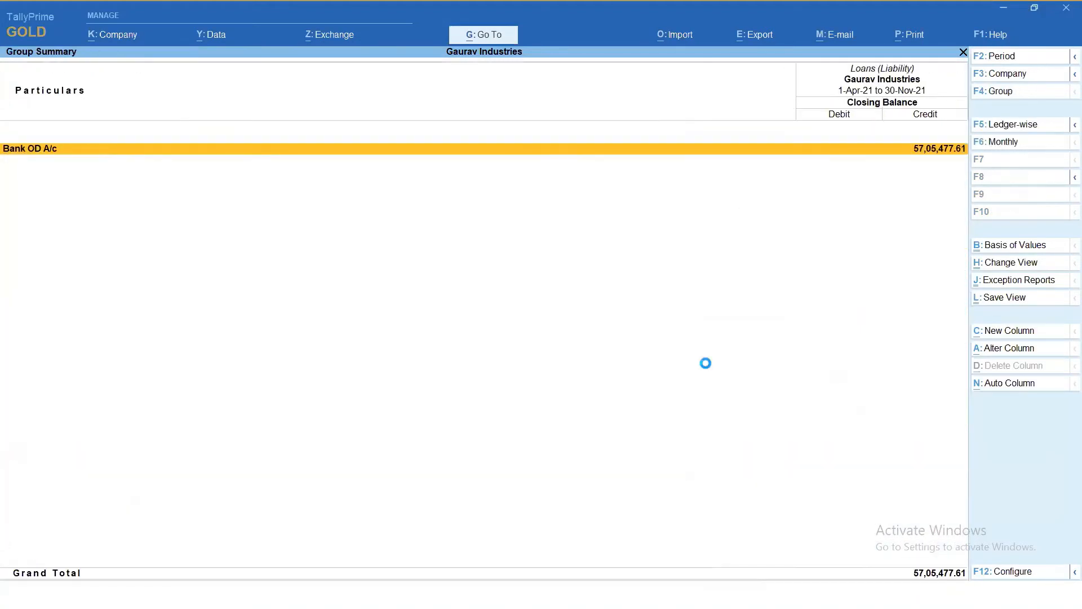
key(Escape)
- Open the Stock Summary of Gaurav Industries to check its default view, and return to the Gateway of Tally
key(Down)
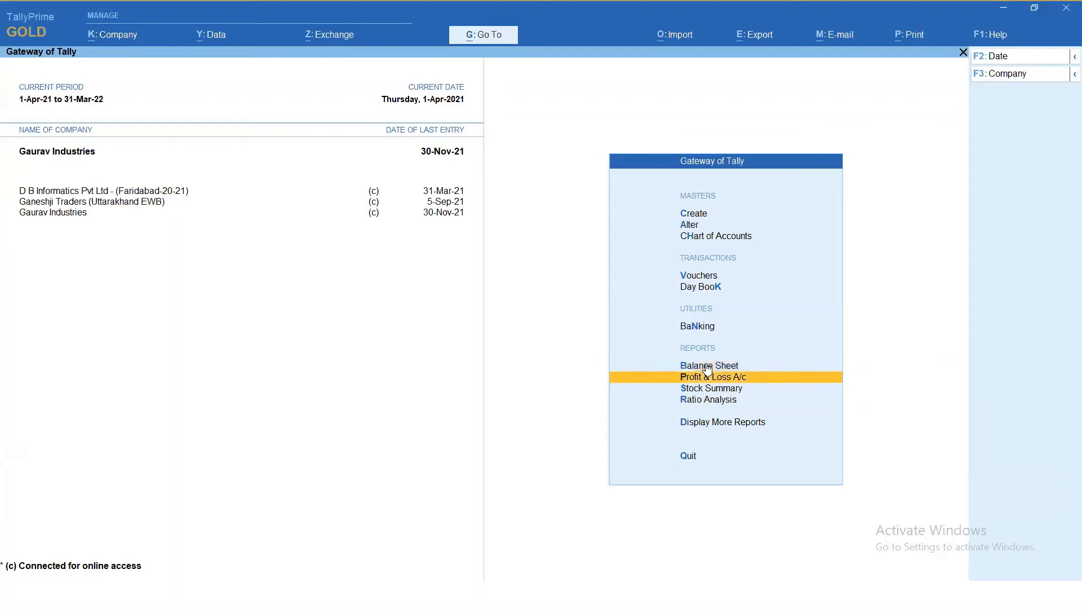
key(Down)
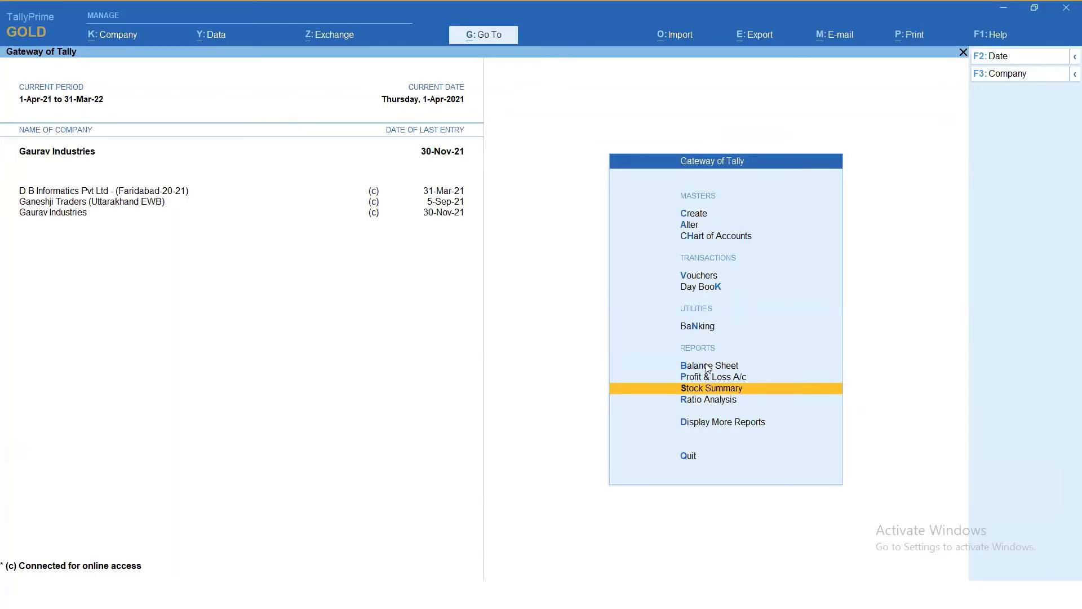
key(Return)
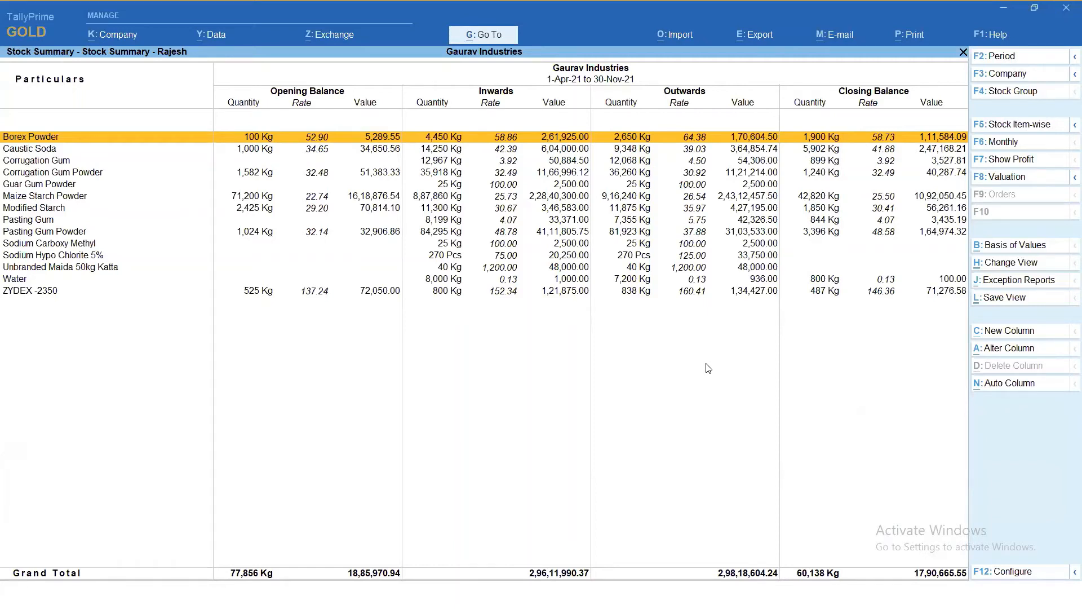
key(Escape)
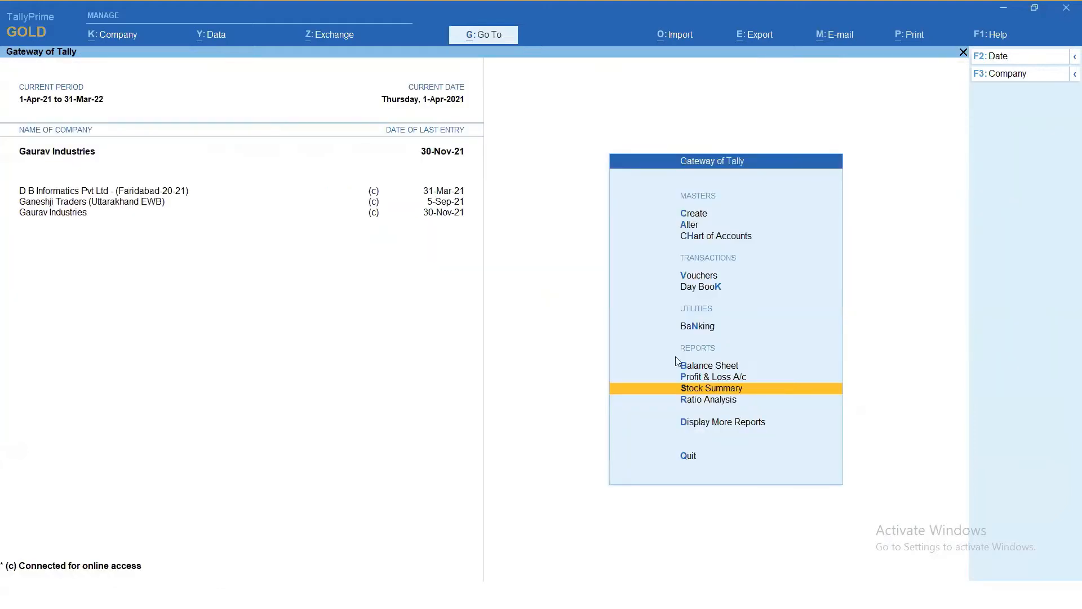
- Check the Stock Summary's default view in Ganeshji Traders (Uttarakhand EWB) and in D B Informatics Pvt Ltd - (Faridabad-20-21)
click(108, 203)
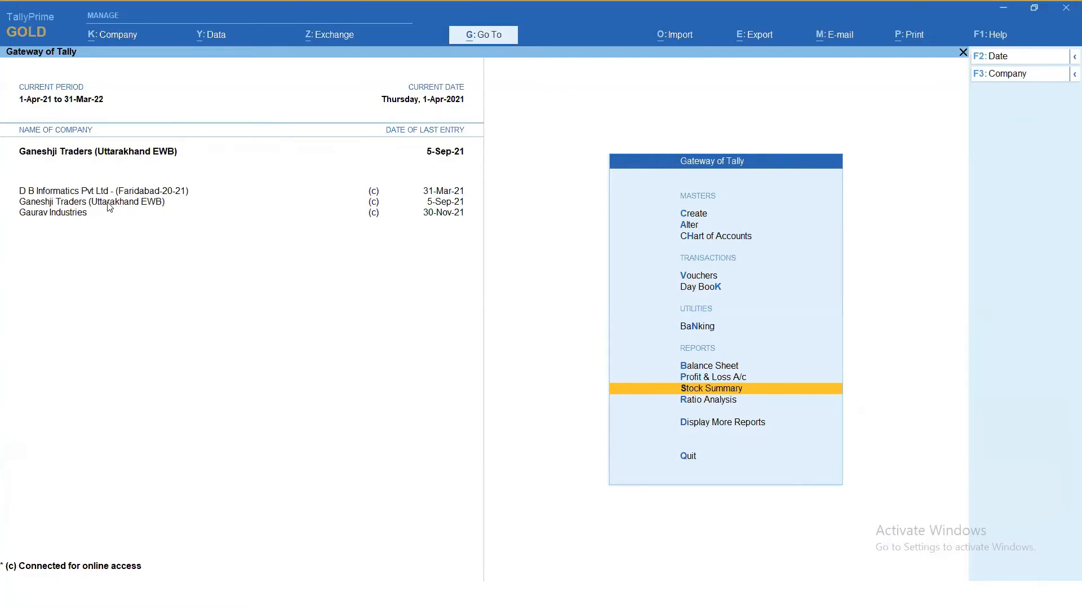
key(Return)
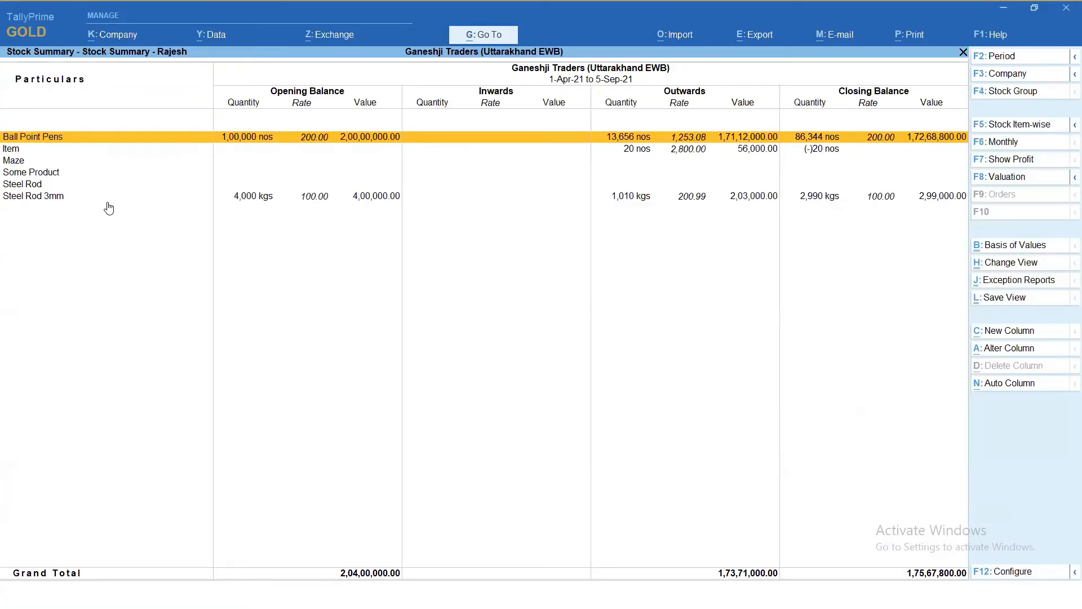
key(Escape)
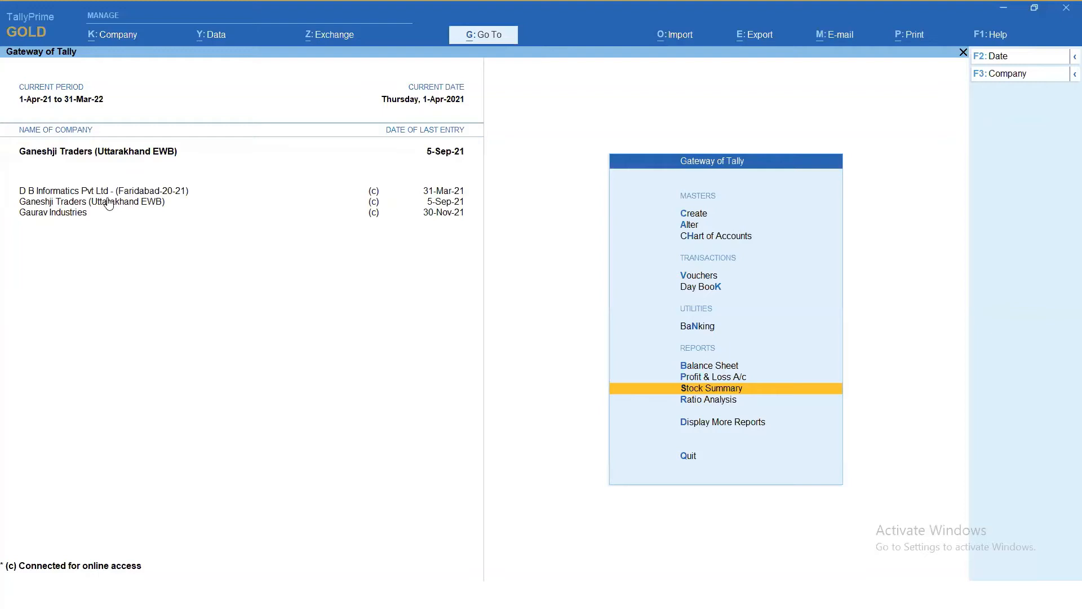
click(111, 193)
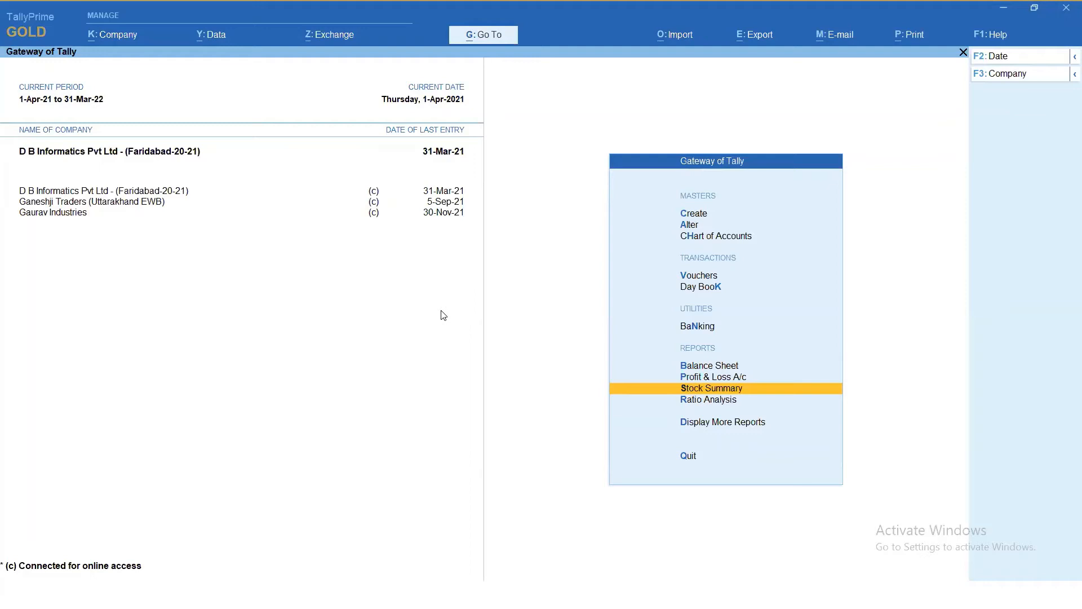
key(Return)
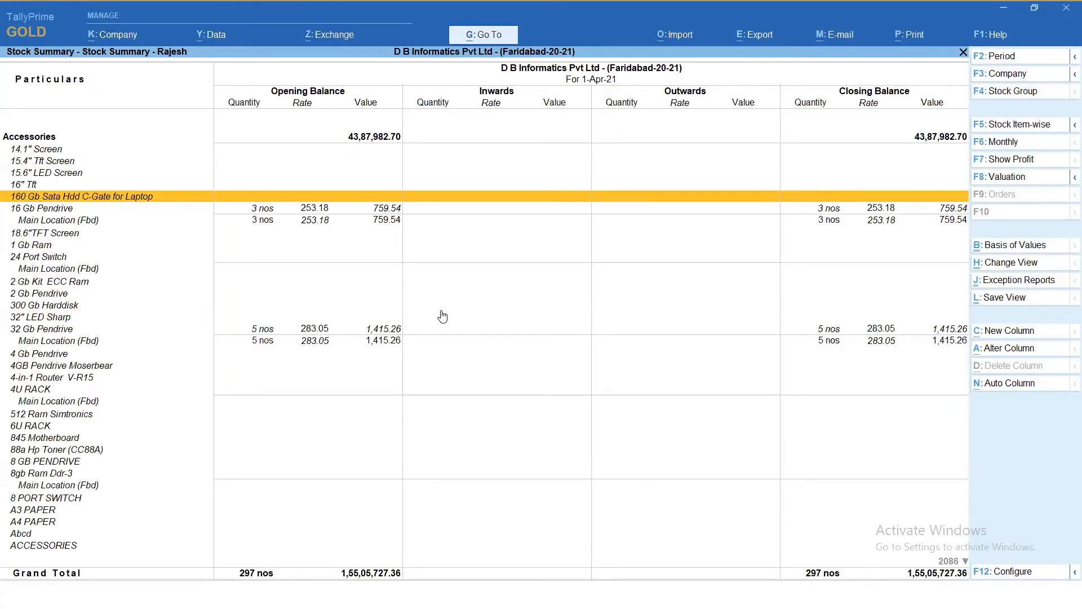
key(Escape)
key(Escape)
key(Escape)
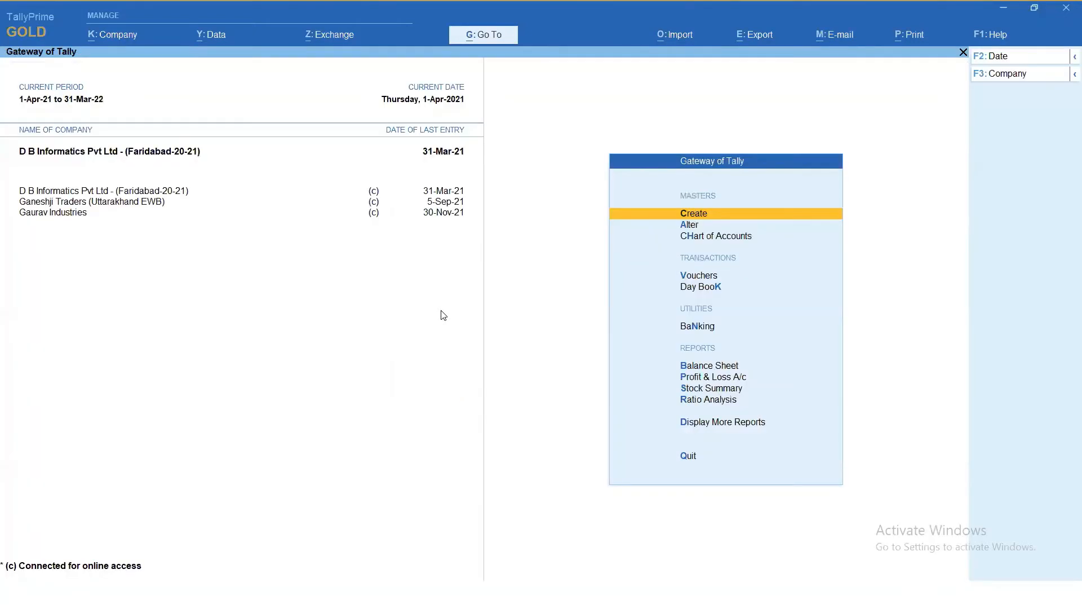
- Switch to Gaurav Industries and open its Trial Balance
click(53, 217)
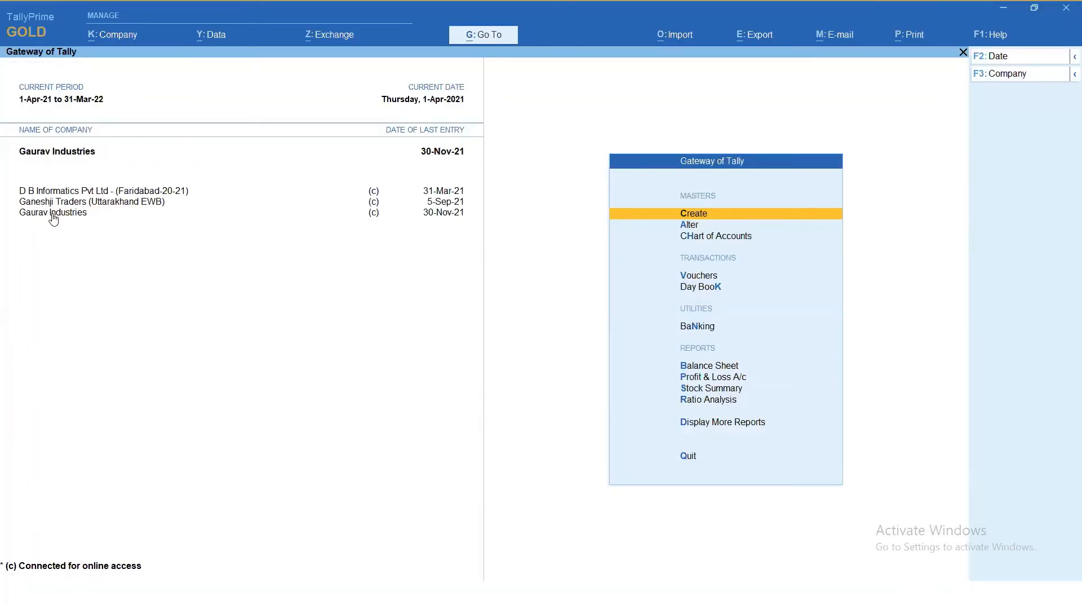
key(Down)
key(Down)
key(Down)
key(Down)
key(Down)
key(Down)
key(Down)
key(Down)
key(Down)
key(Down)
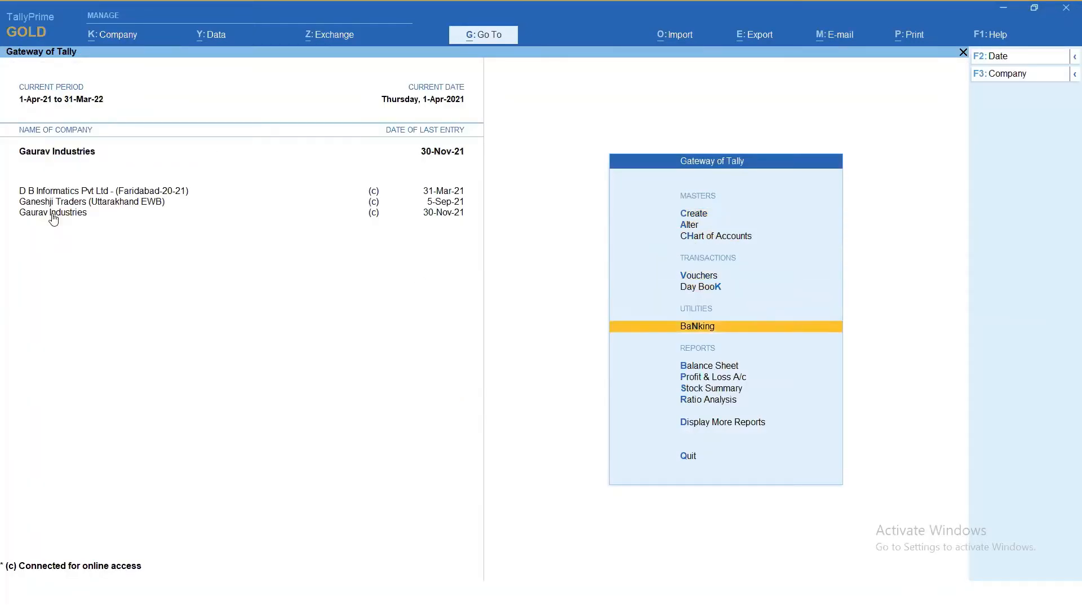
key(Return)
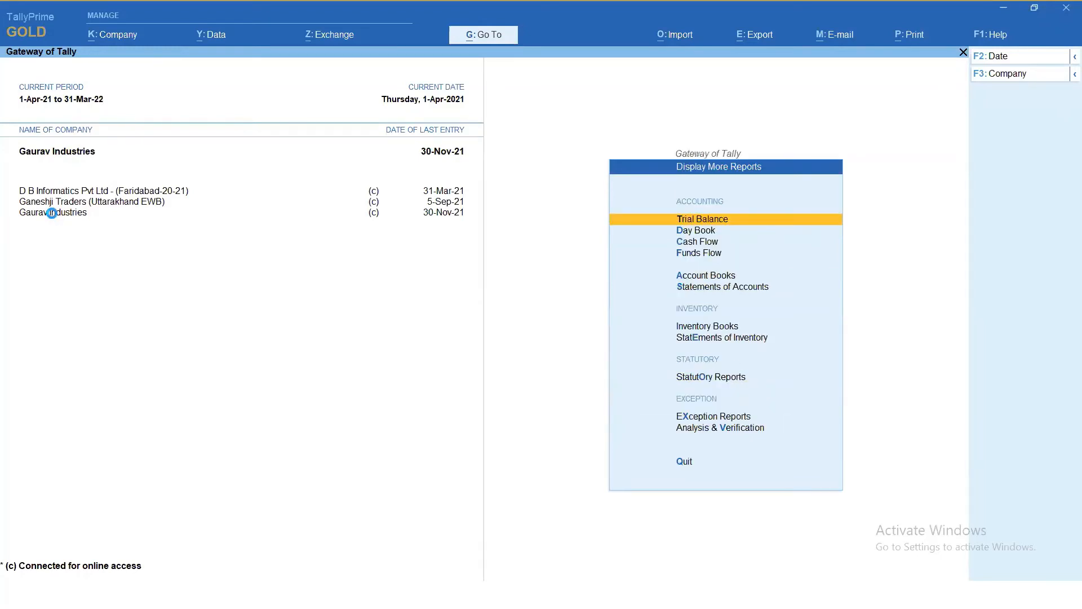
key(Return)
- Configure the Trial Balance to show the opening balance, transactions and closing balance, and expand it to the detailed format
key(F12)
text(y)
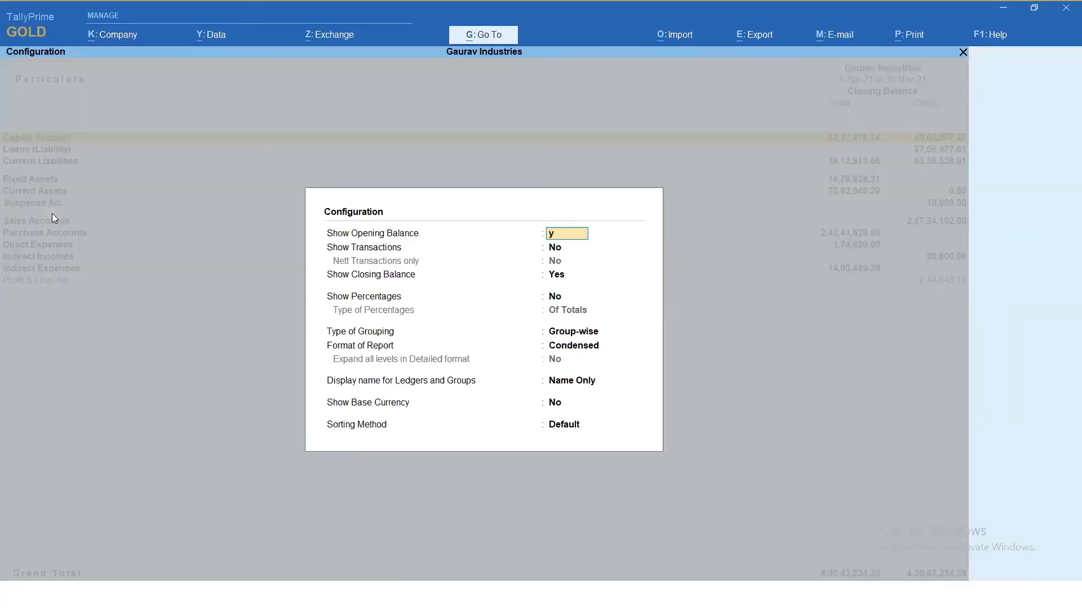
key(Return)
text(y)
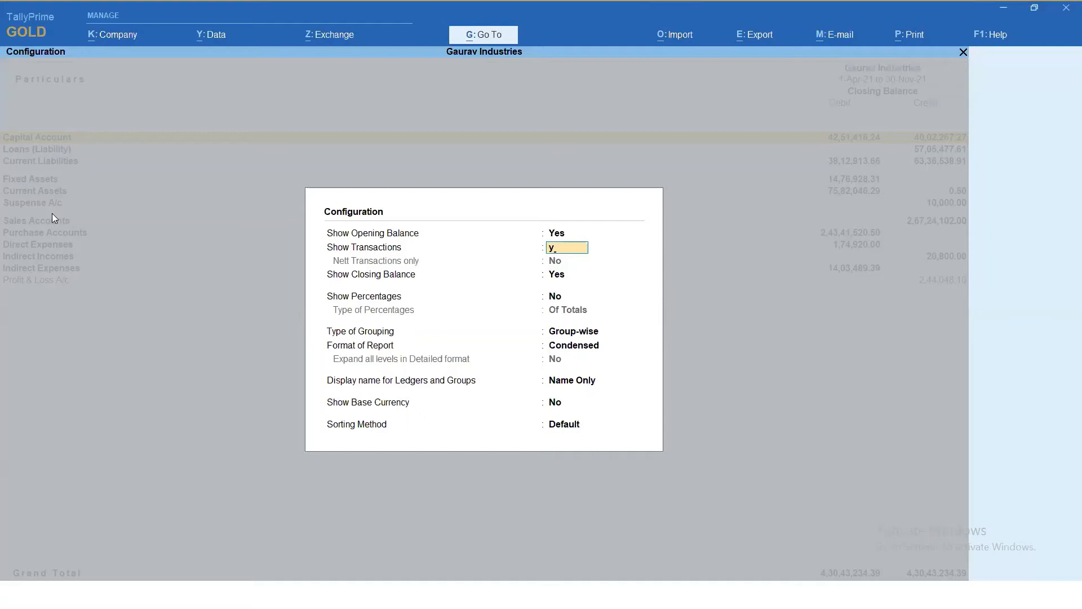
key(Return)
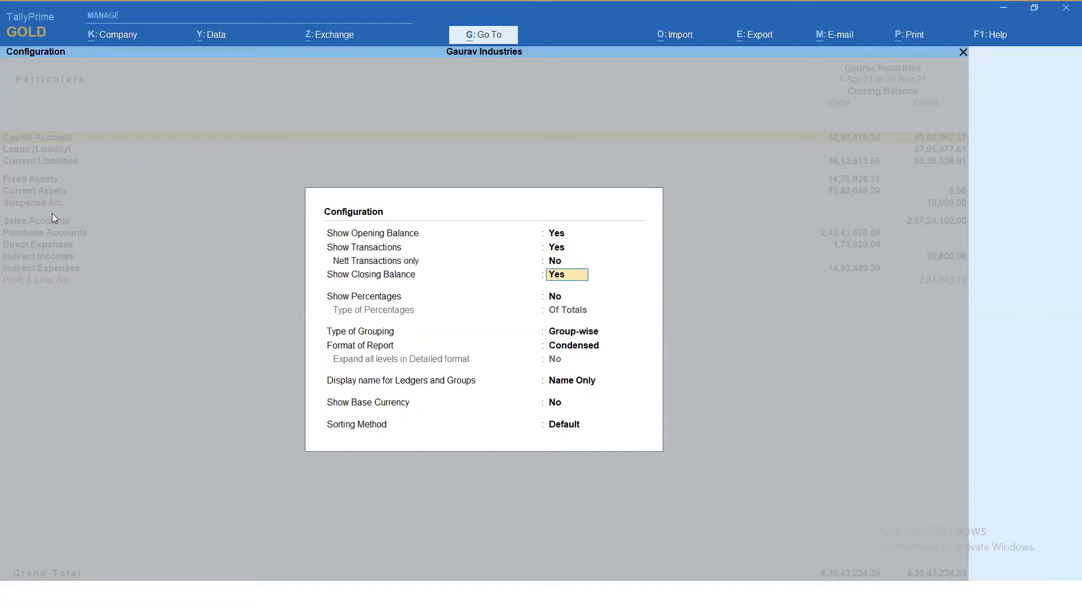
text(y)
key(Return)
key(Return)
key(Return)
key(Return)
key(Return)
key(Return)
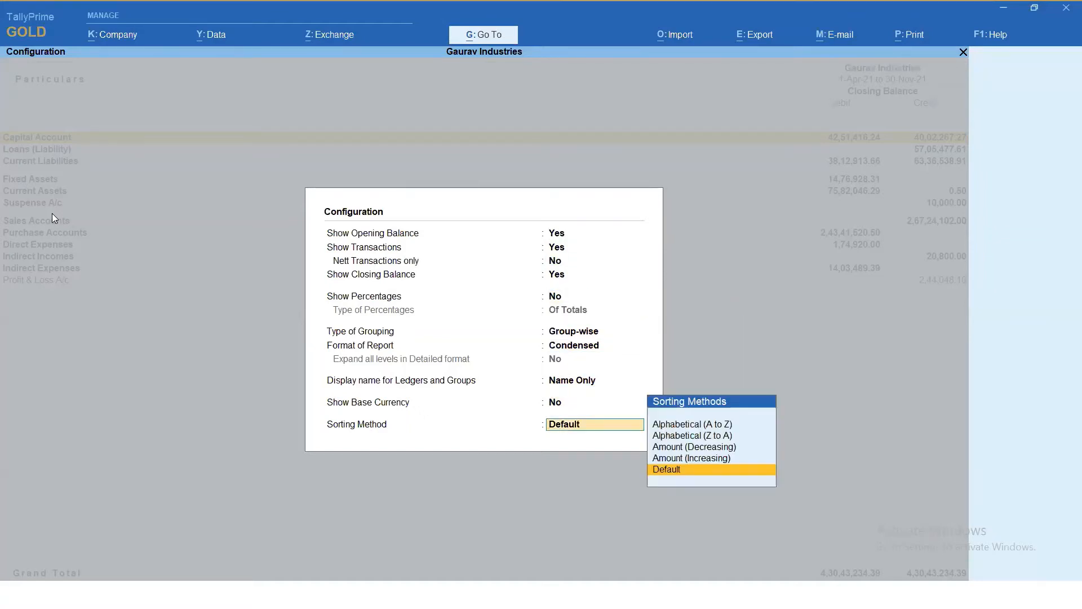
key(Return)
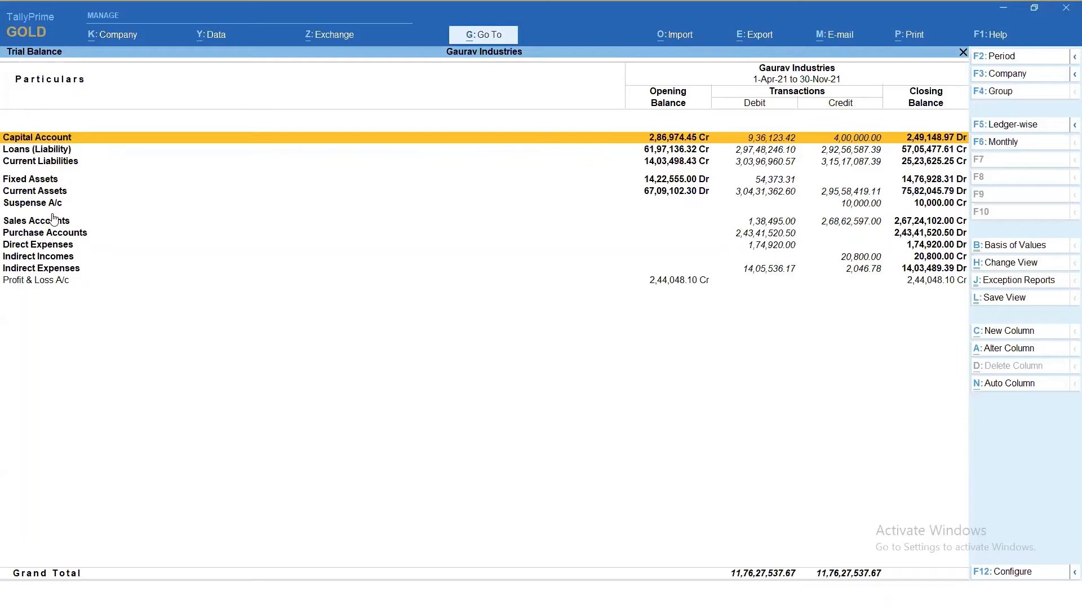
key(alt+F5)
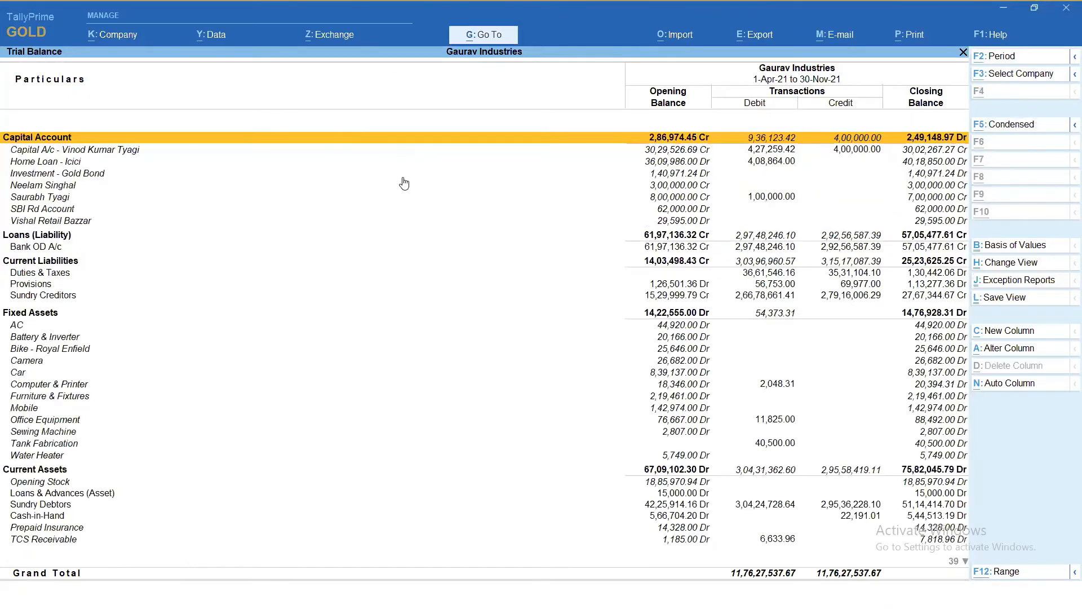
- Start saving the Trial Balance view, replacing "My View" in its name with the person's first name
click(1005, 299)
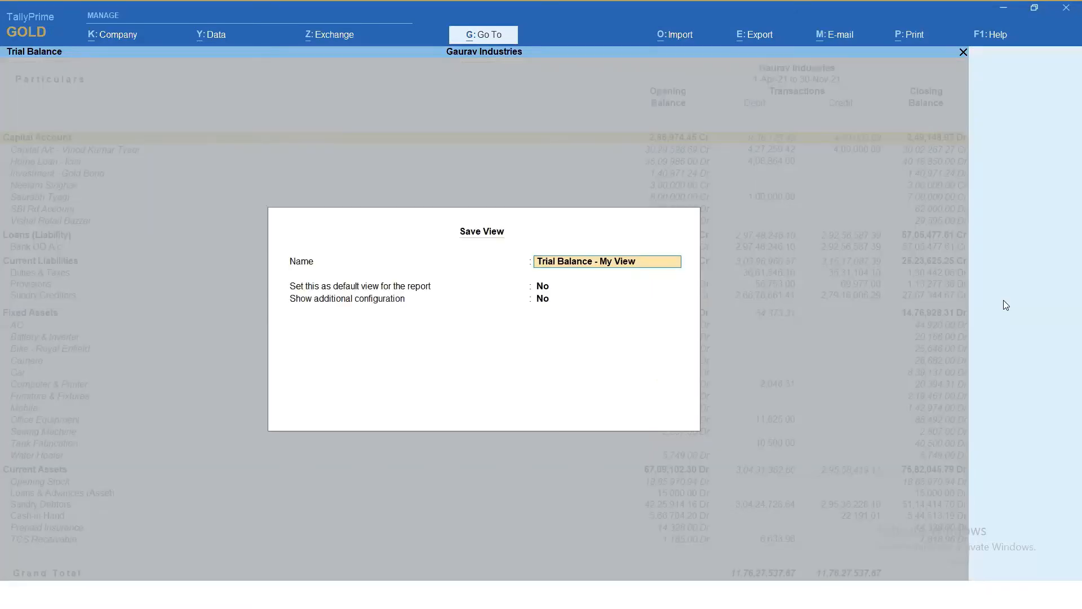
key(BackSpace)
key(BackSpace)
key(BackSpace)
key(BackSpace)
key(BackSpace)
key(BackSpace)
key(BackSpace)
text(Anl)
key(Return)
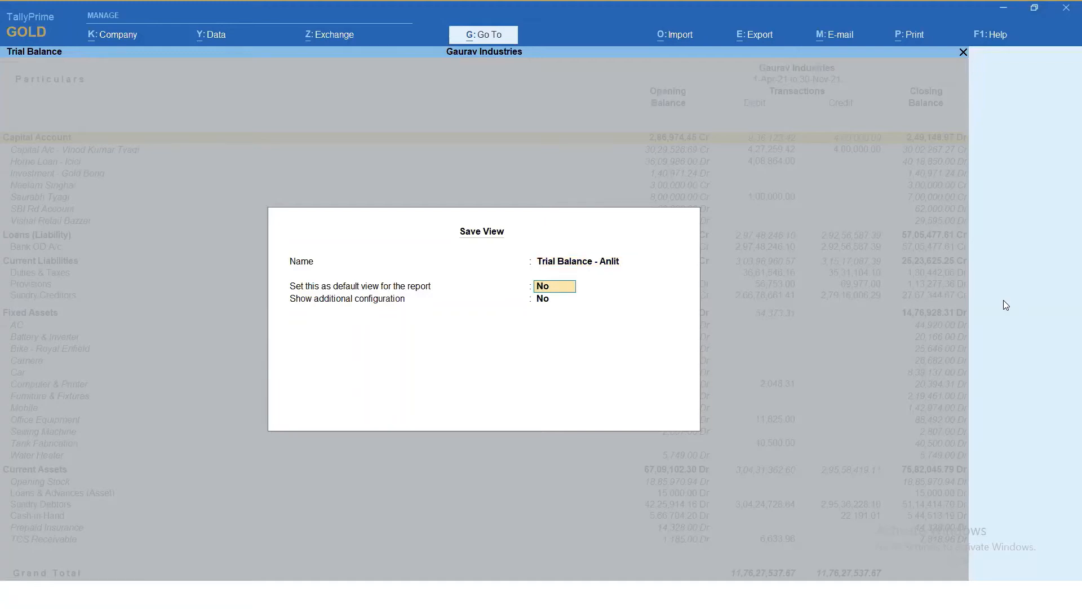
- Set the saved view as the Trial Balance's default without additional configuration, and accept it
text(y)
key(Return)
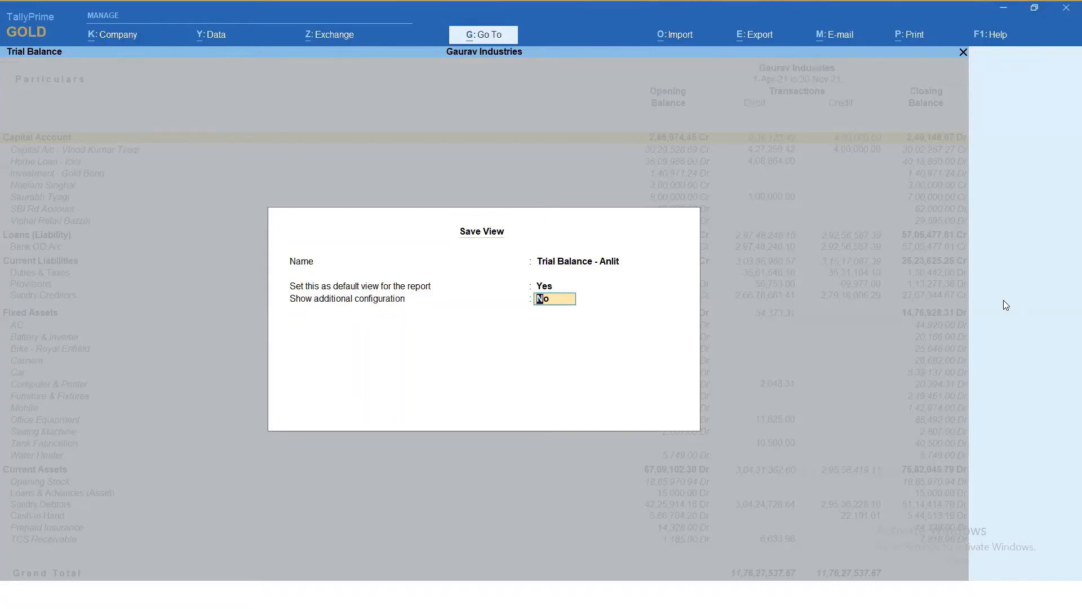
key(Return)
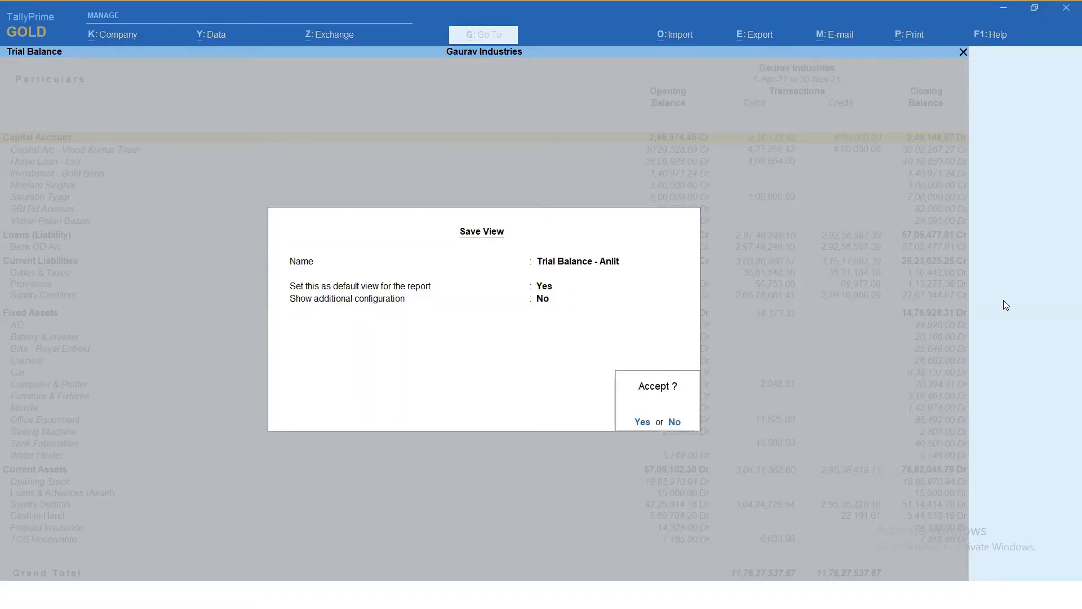
key(Return)
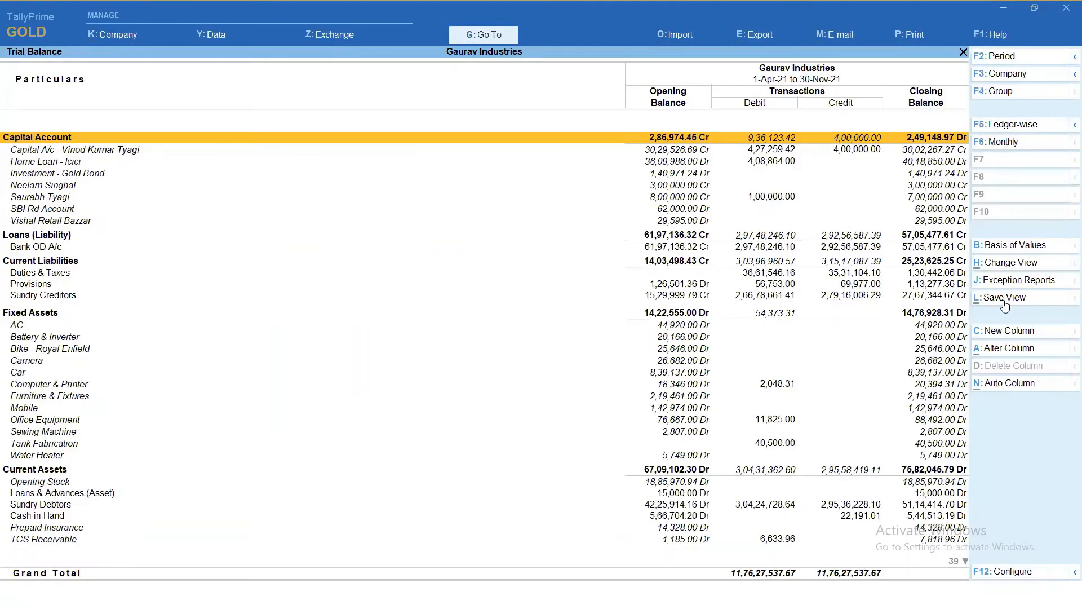
- Close and reopen the Trial Balance to check that it uses the saved default view, and return to the reports list
key(Escape)
key(Down)
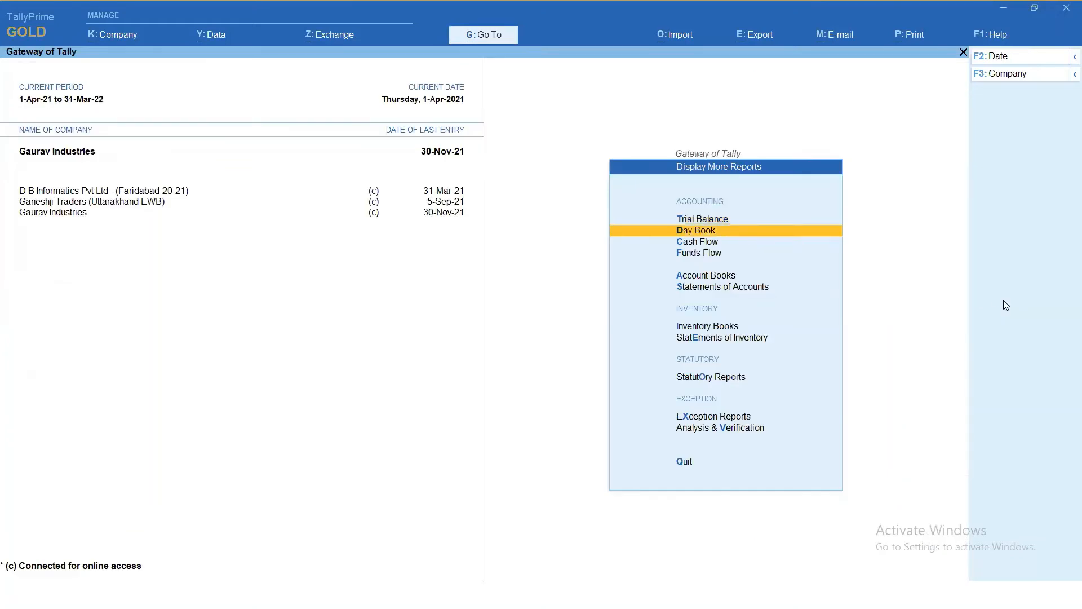
key(Return)
key(Escape)
key(Up)
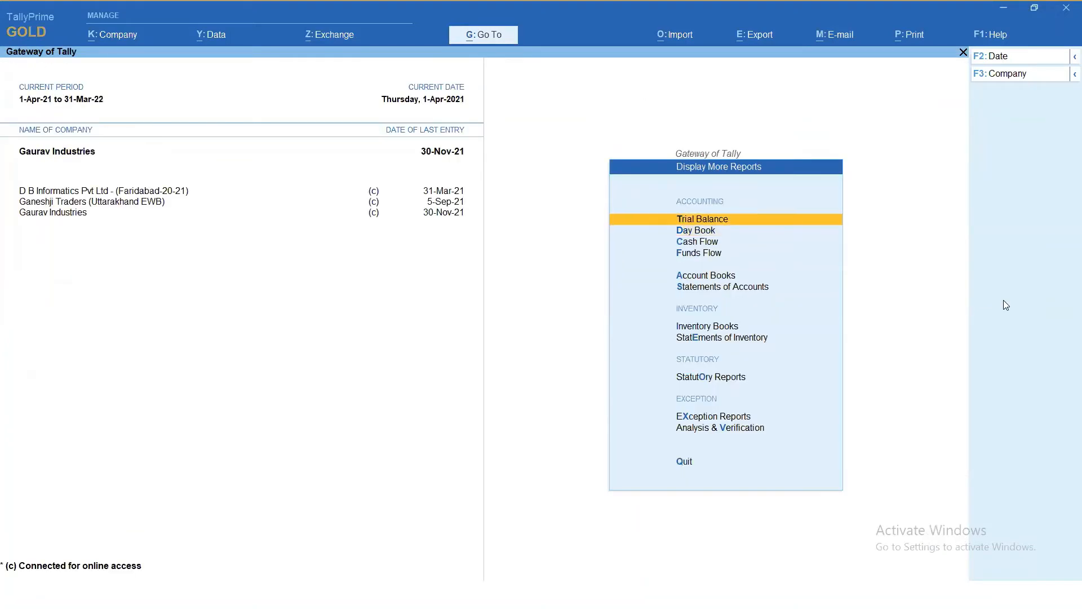
key(Return)
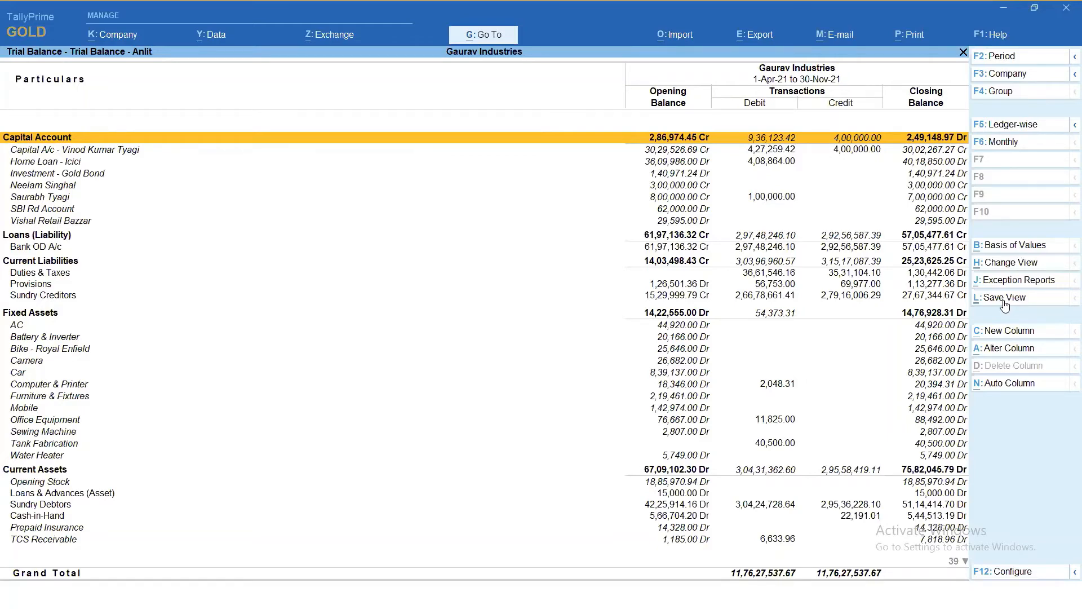
key(Escape)
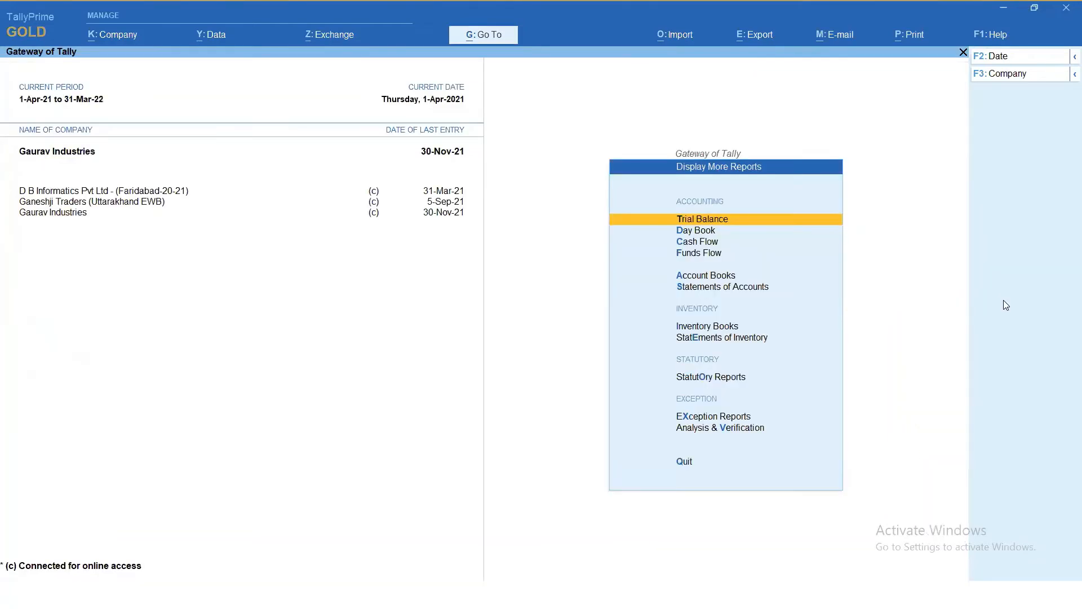
- Open the saved Stock Summary view from the list of reports and return to the reports list
click(484, 34)
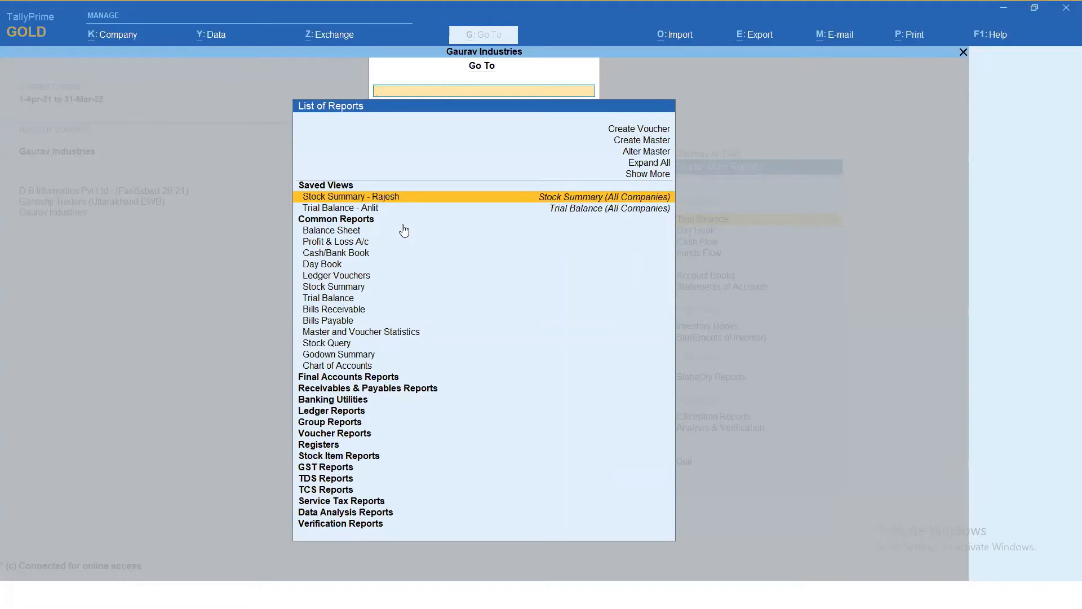
key(Return)
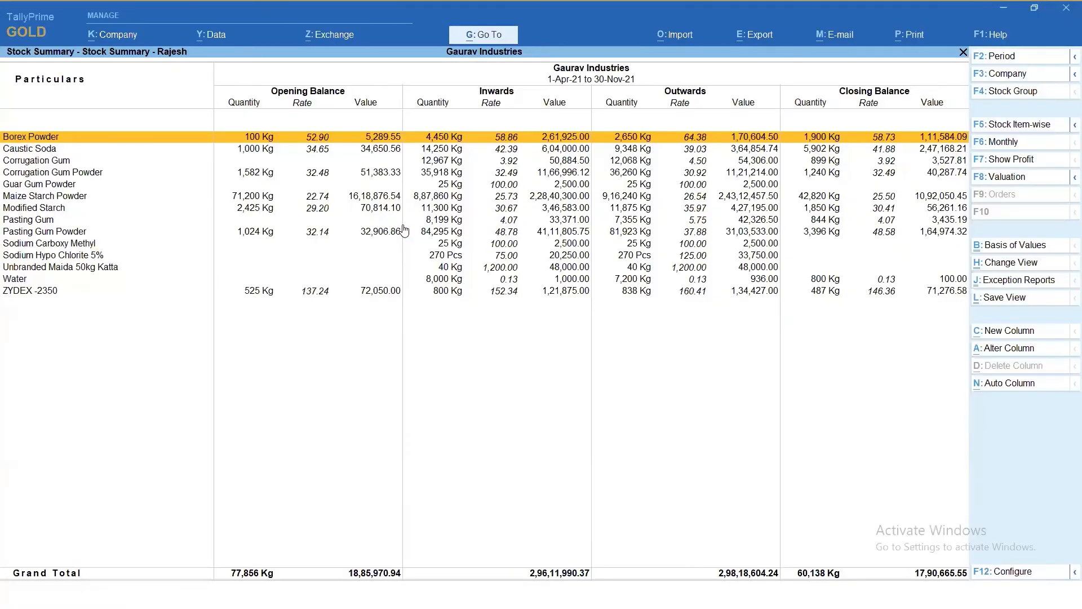
key(Escape)
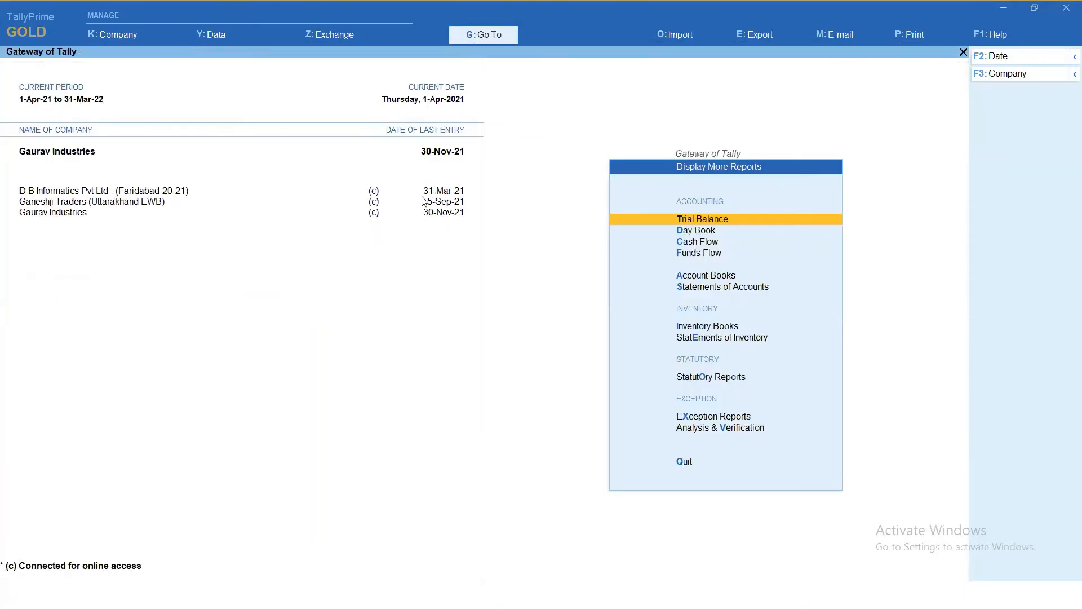
- Reopen the saved Stock Summary view, examine the other views offered for it, and return to the reports list
key(alt+g)
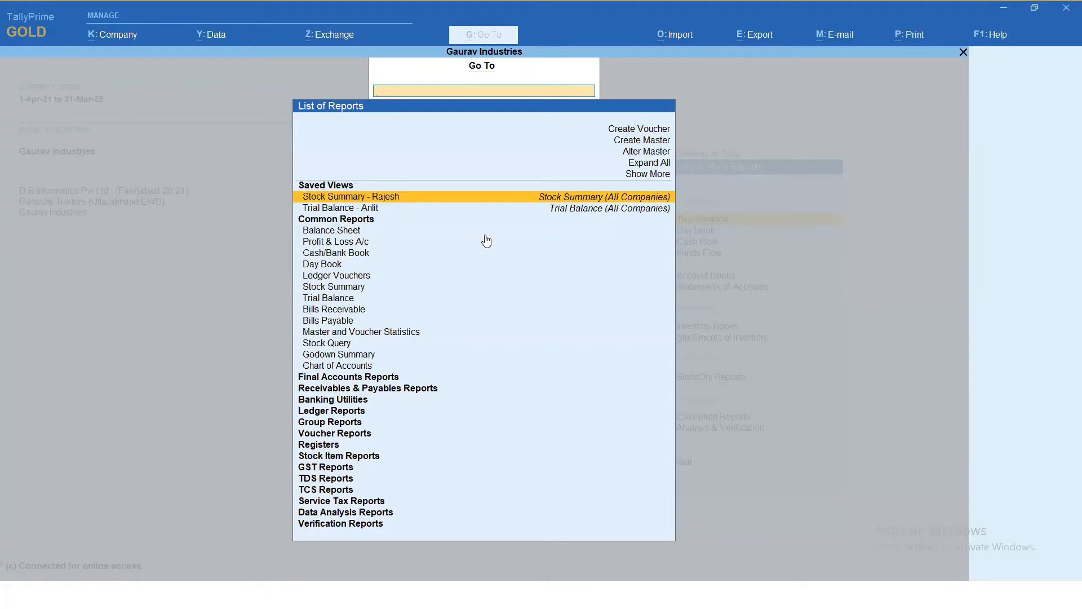
key(Return)
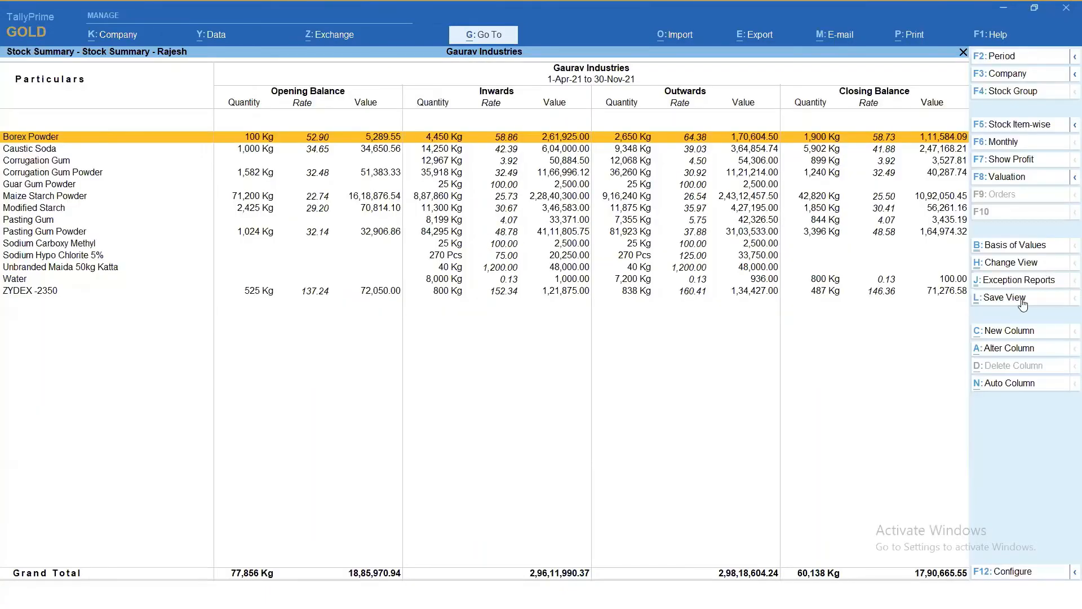
click(1009, 262)
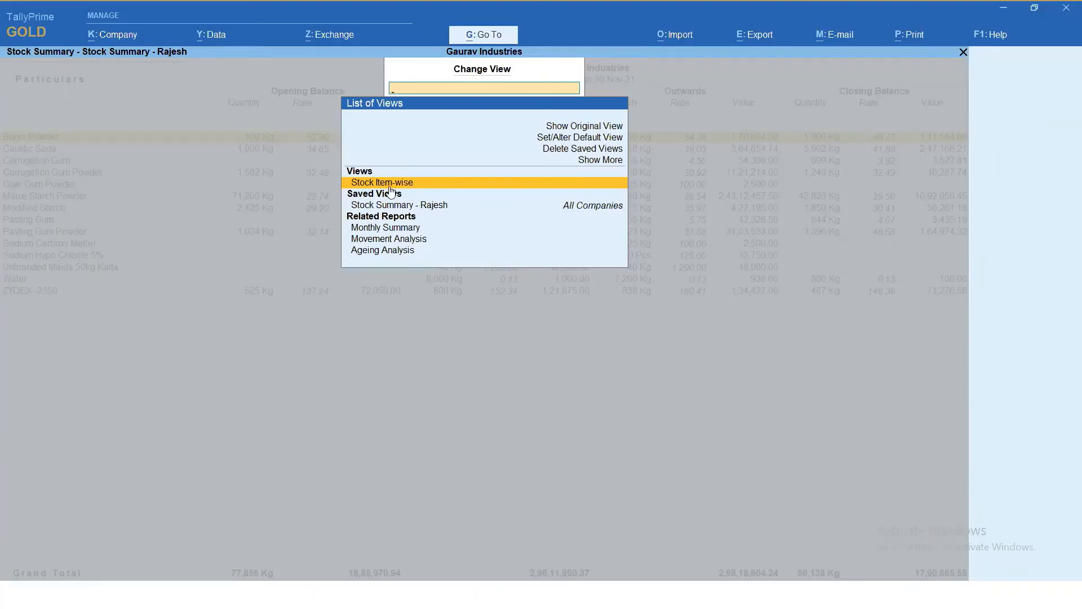
key(Escape)
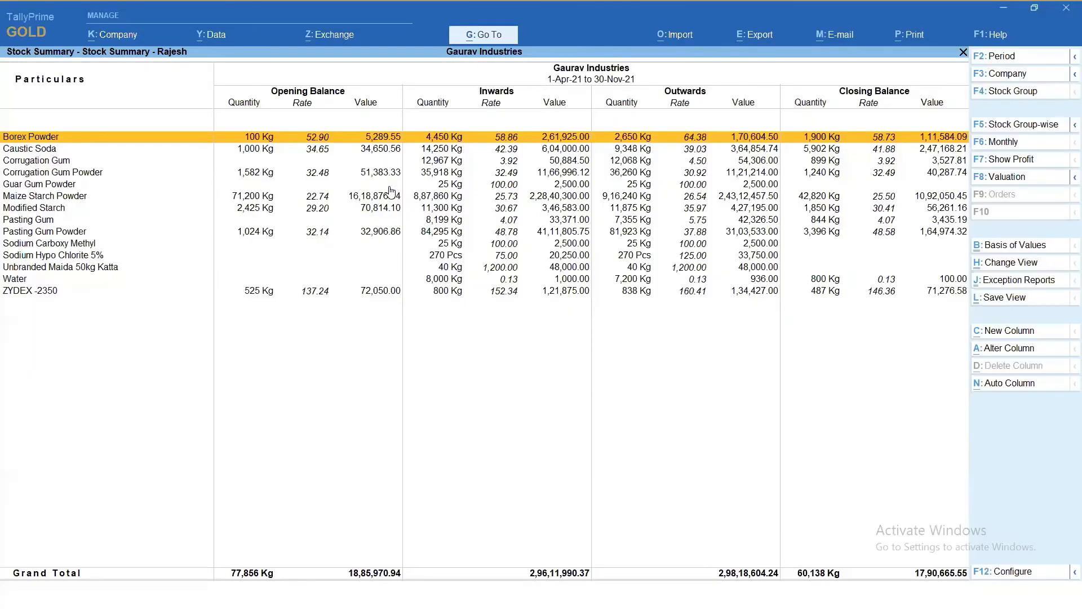
key(Escape)
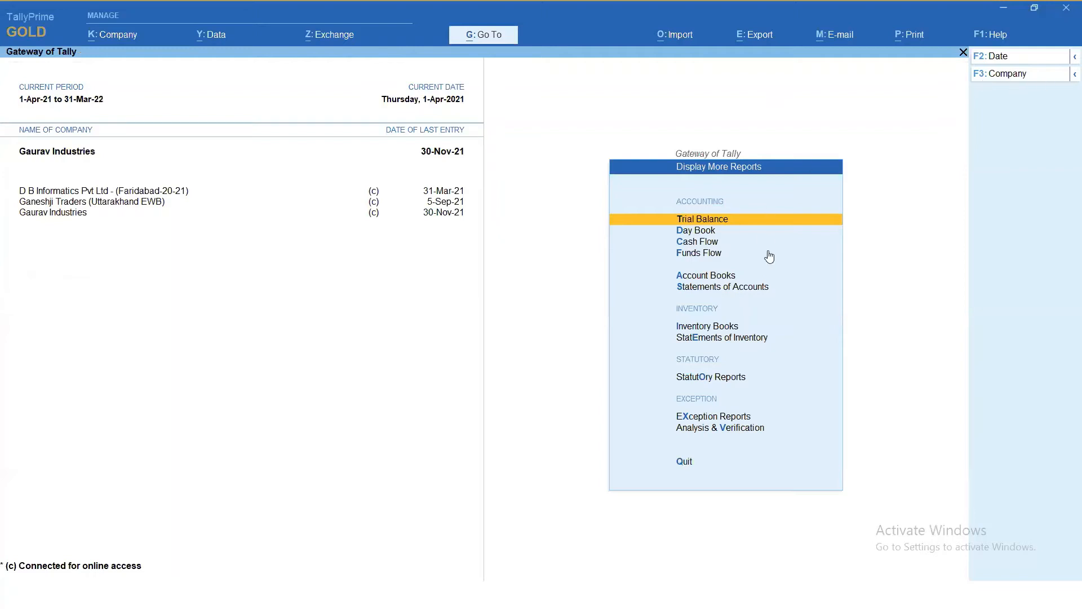
- Delete the saved default view of the Stock Summary for all companies and return to the reports list
click(486, 36)
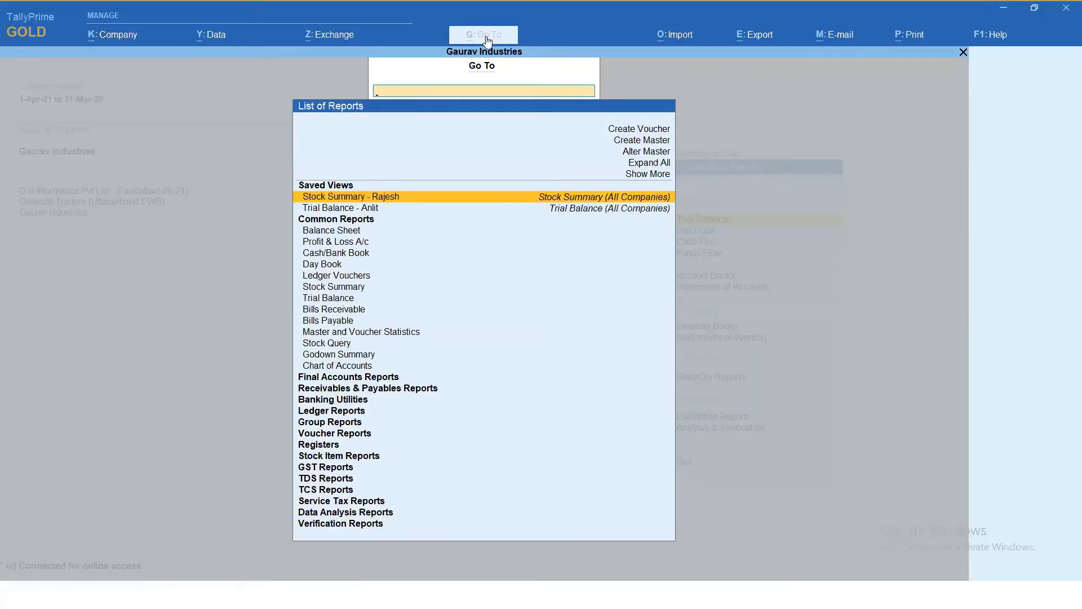
key(Return)
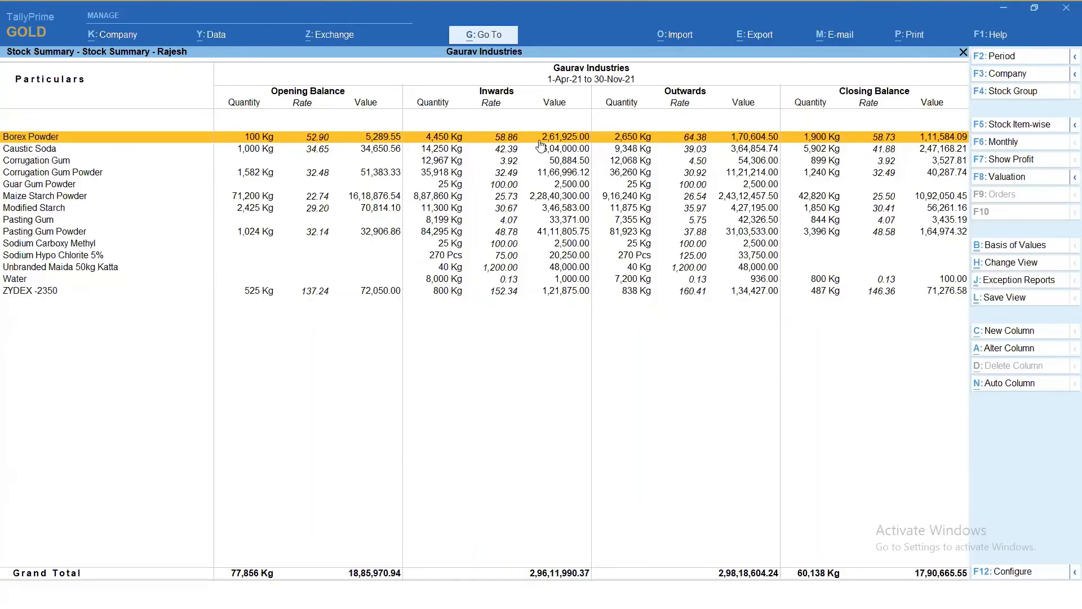
click(1015, 264)
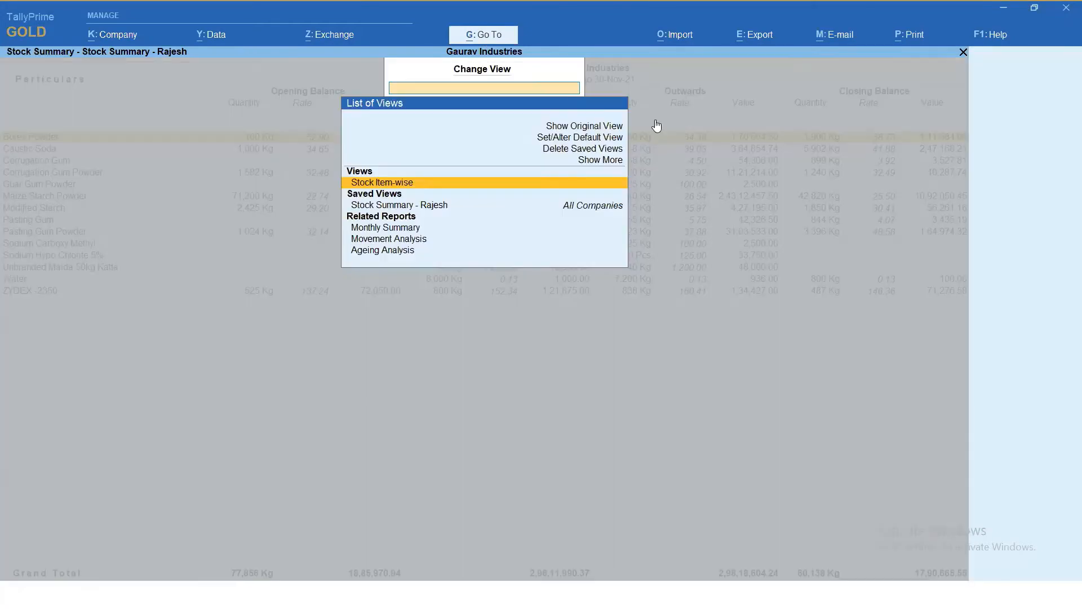
click(571, 151)
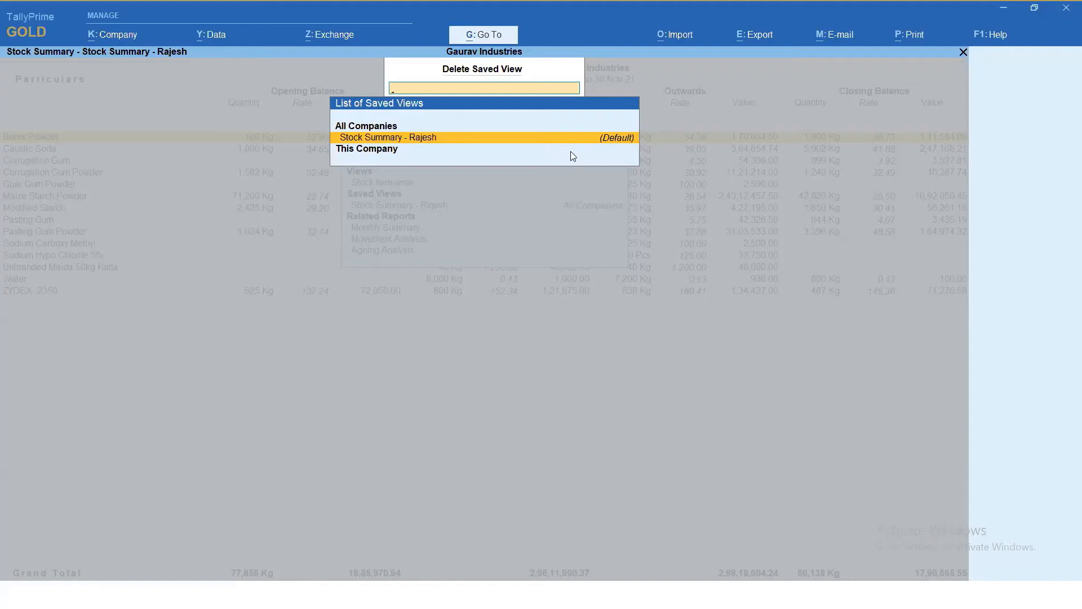
key(Return)
key(Return)
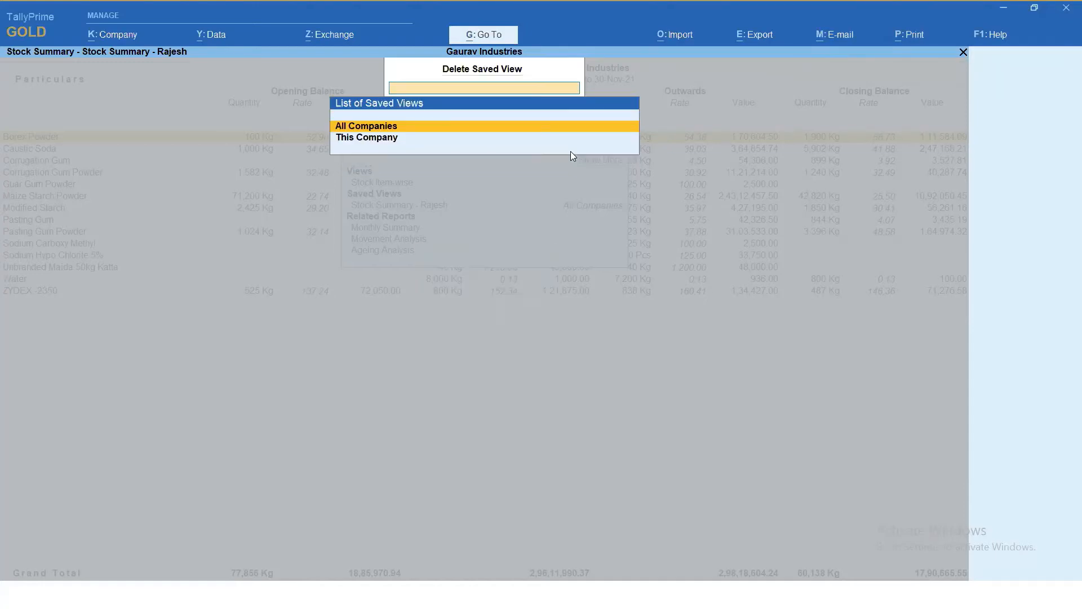
key(Escape)
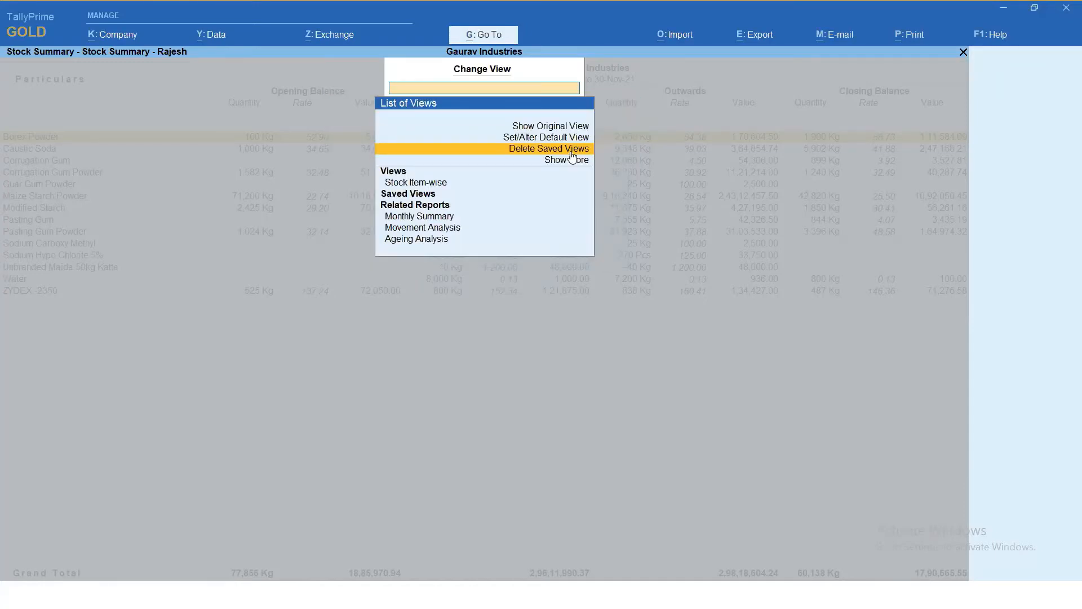
key(Escape)
key(Escape)
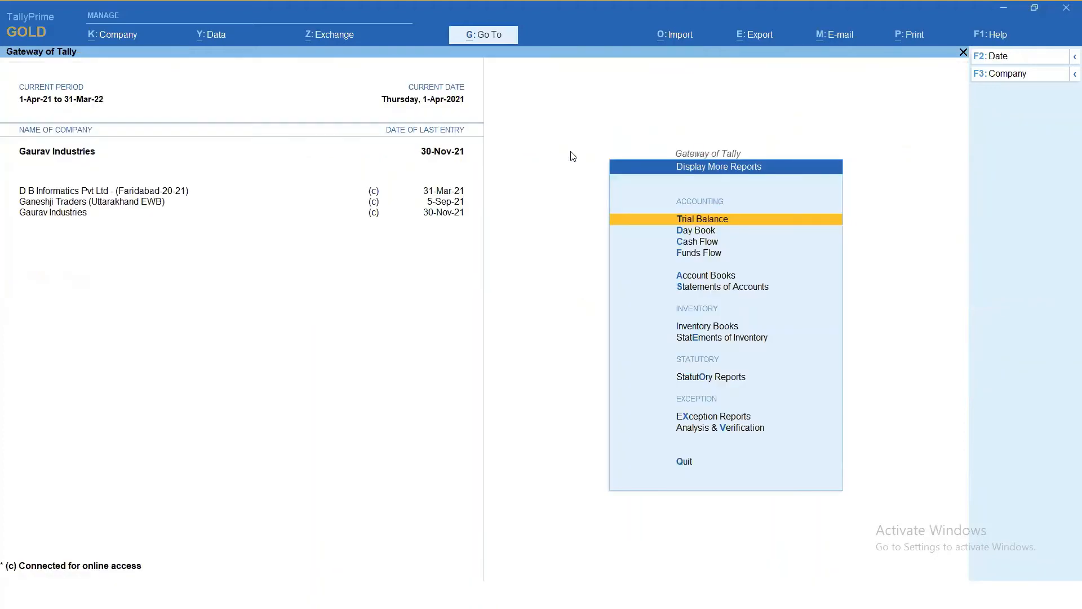
- Open the Trial Balance and the Stock Summary to check which view each uses, and return to the Gateway of Tally
key(Return)
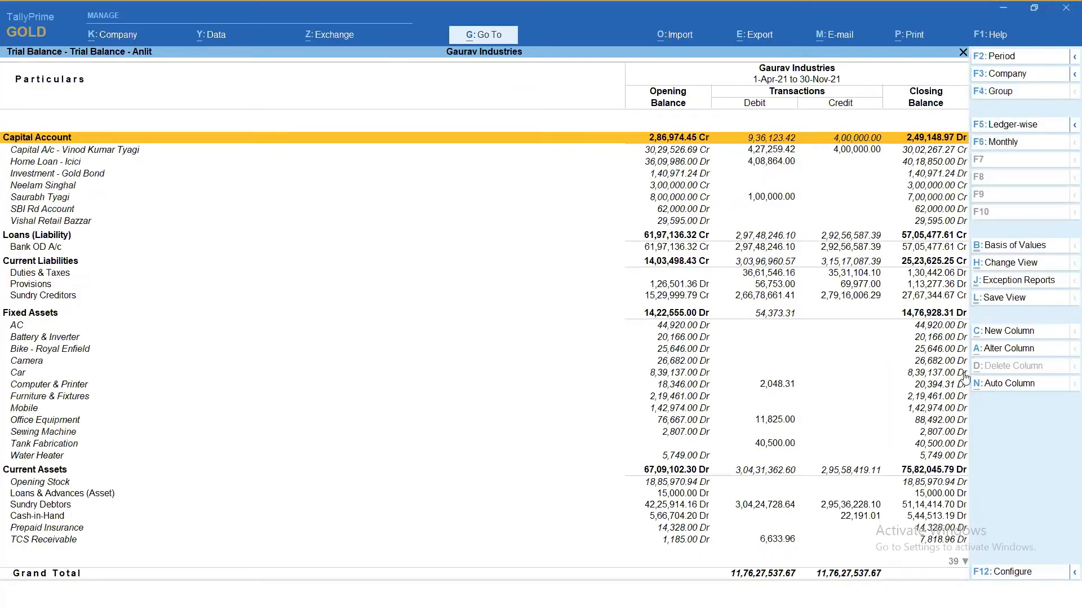
key(Escape)
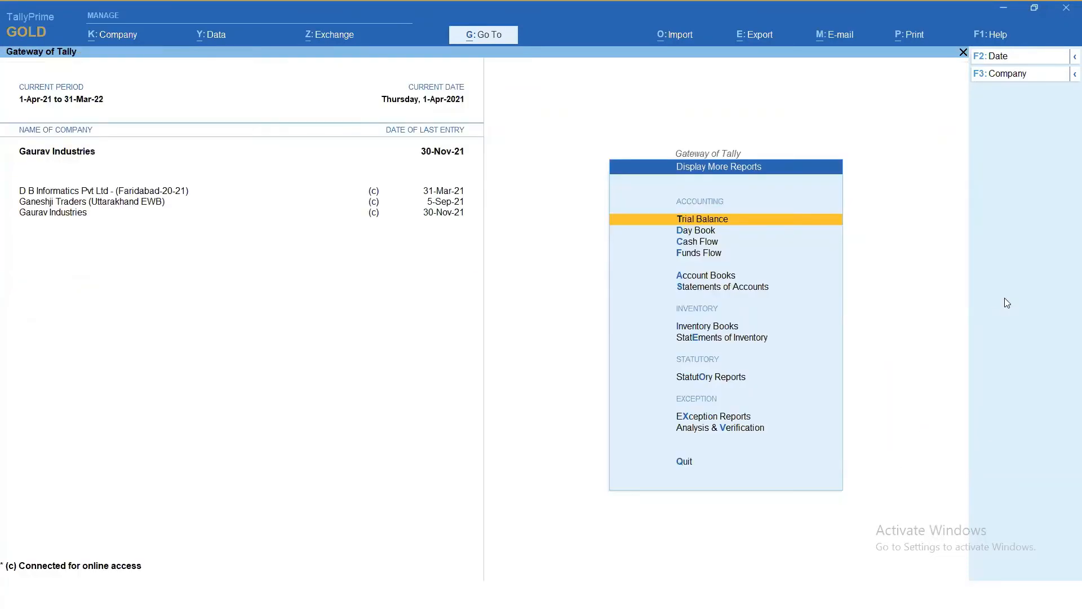
key(Escape)
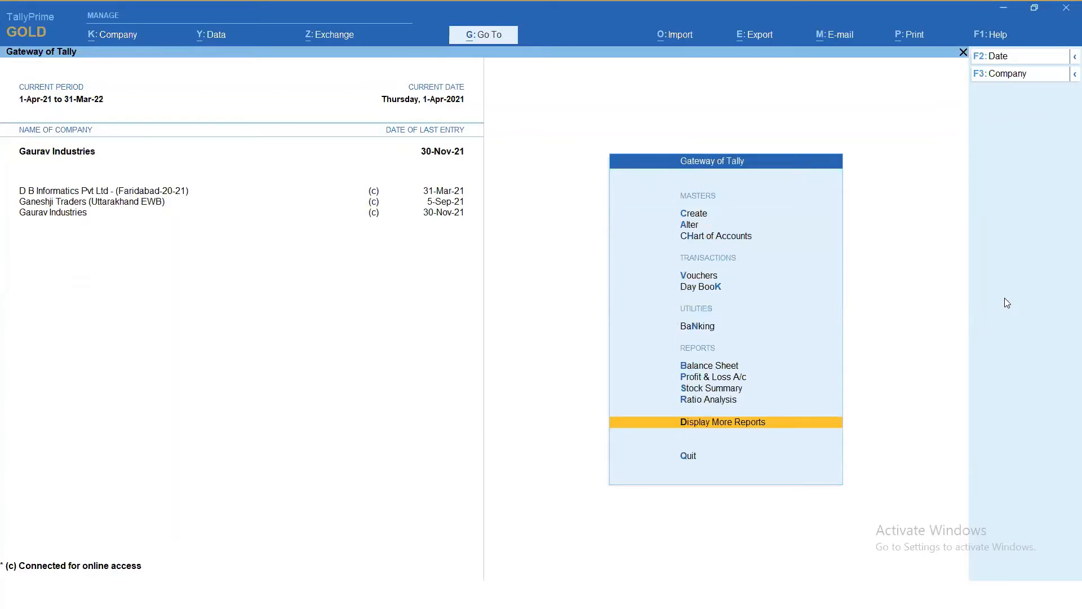
key(Up)
key(Up)
key(Return)
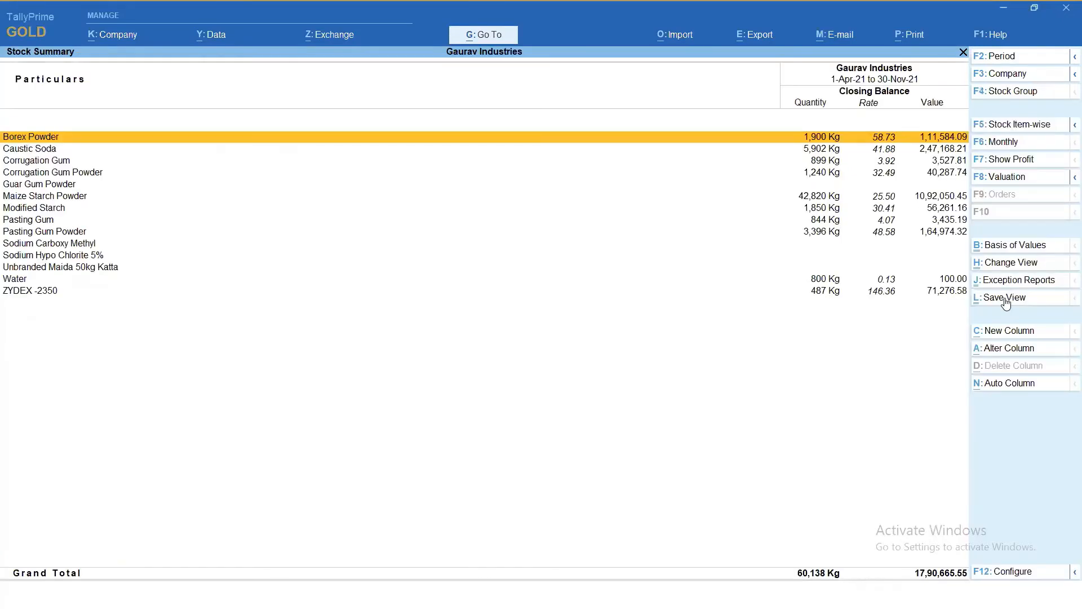
key(Escape)
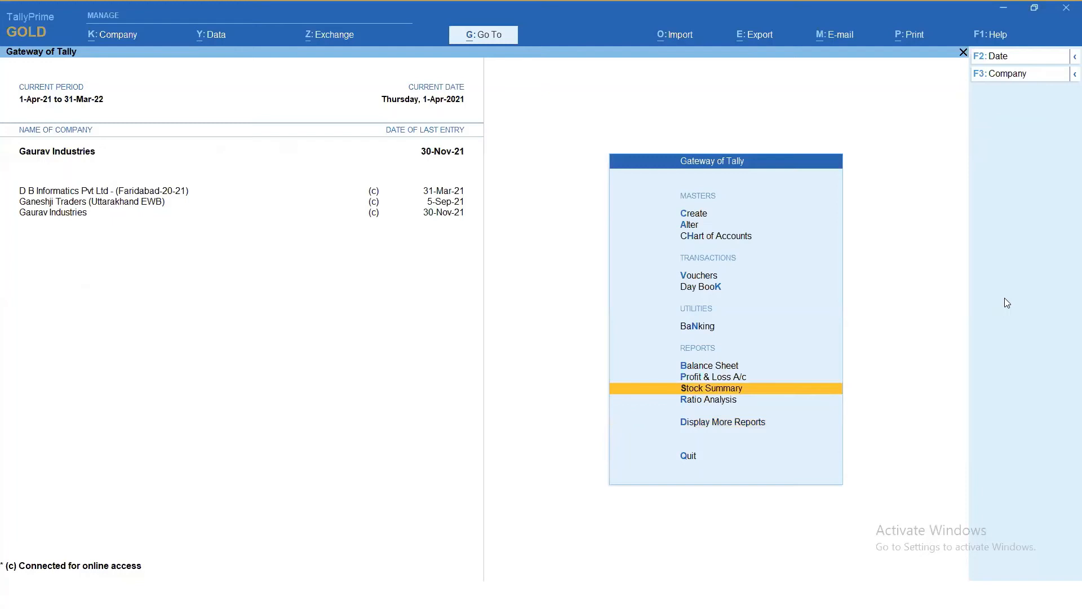
- Reopen the Trial Balance and apply its saved view for all companies
key(Up)
key(Down)
key(Down)
key(Down)
key(Return)
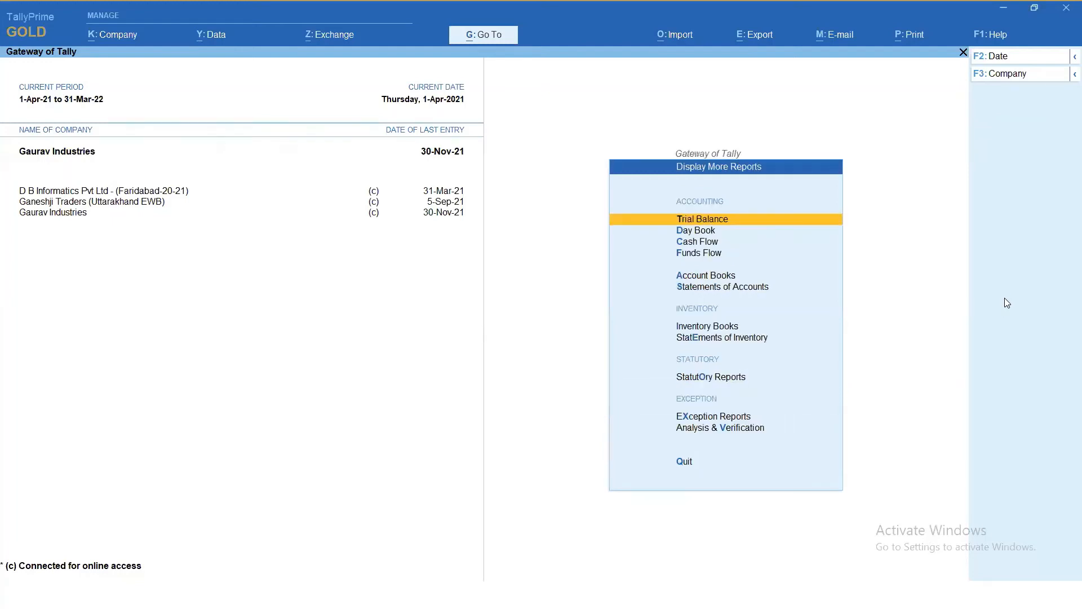
key(Return)
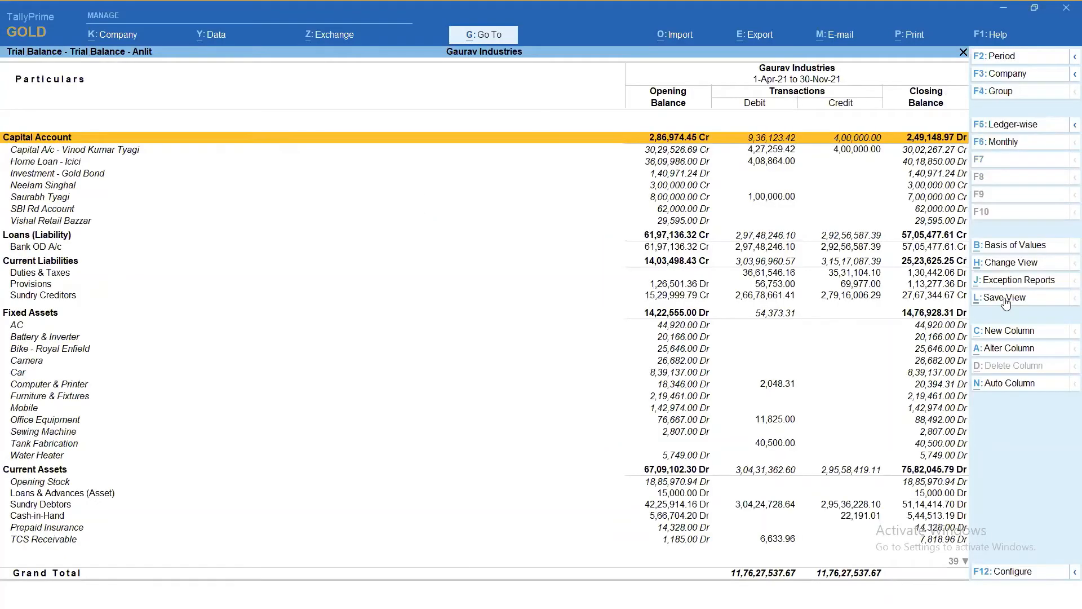
click(1007, 263)
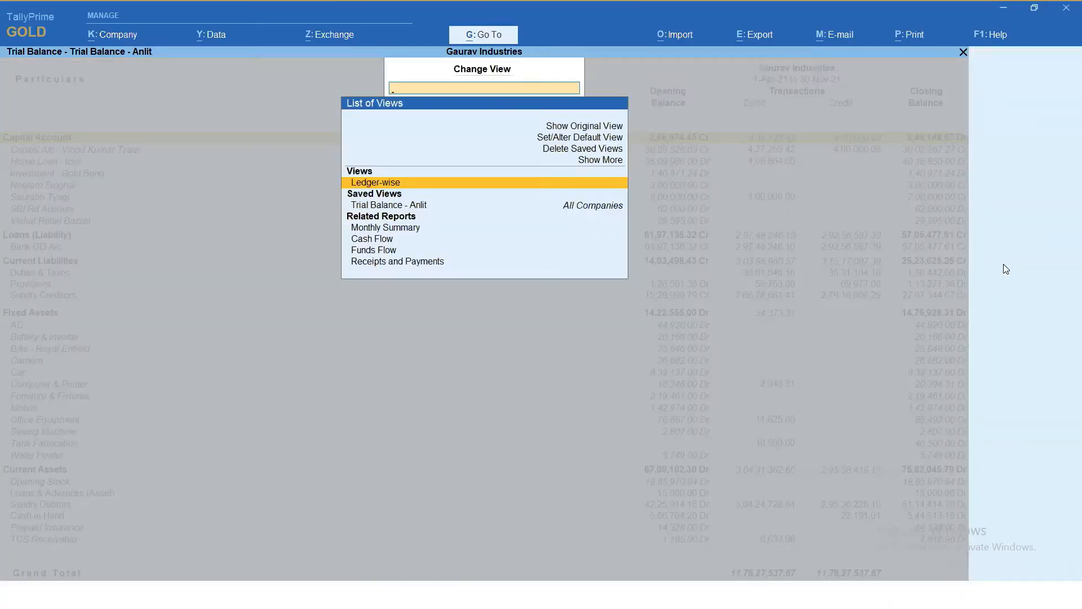
key(Down)
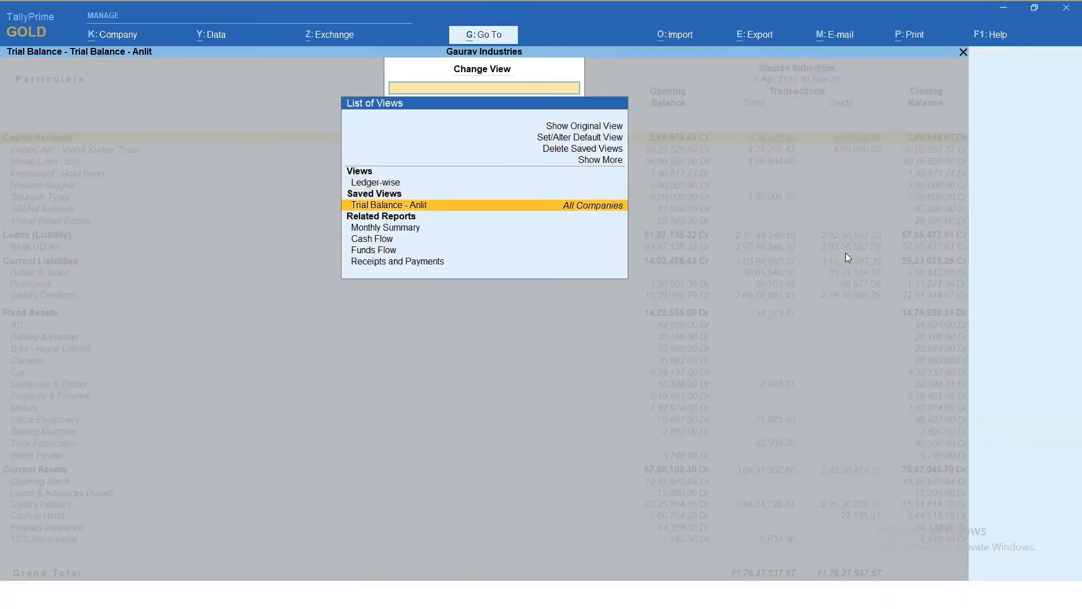
click(566, 207)
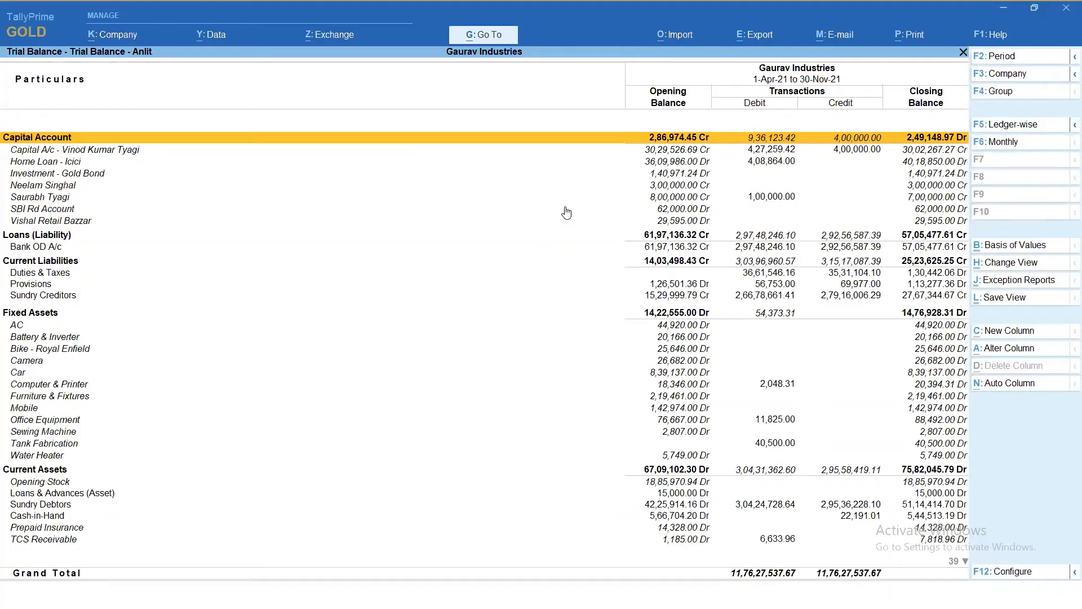
- Delete the saved view of the Trial Balance and return to the reports list
click(1019, 262)
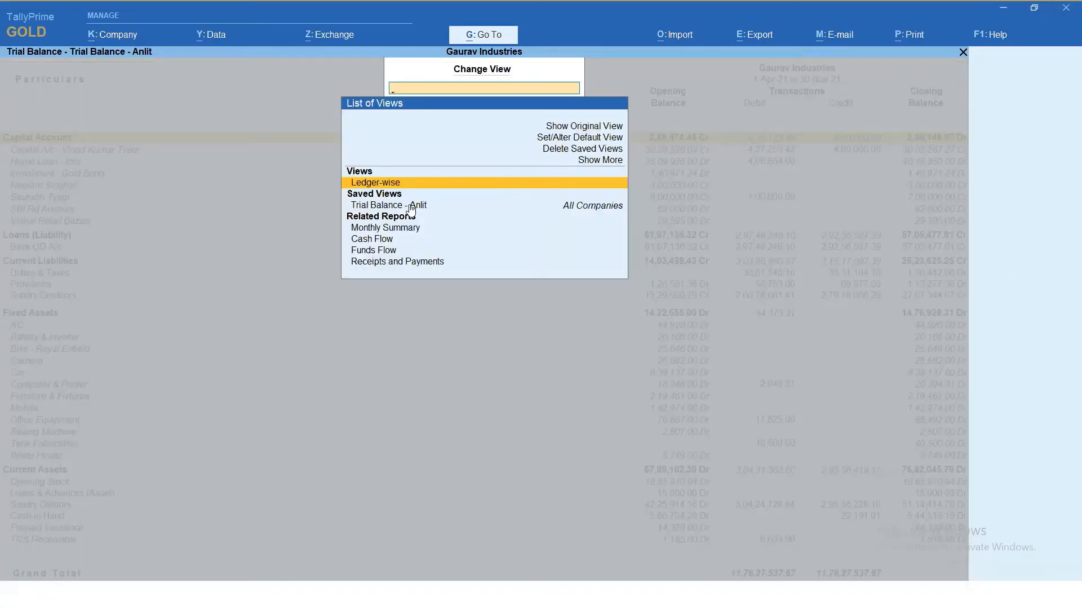
key(Down)
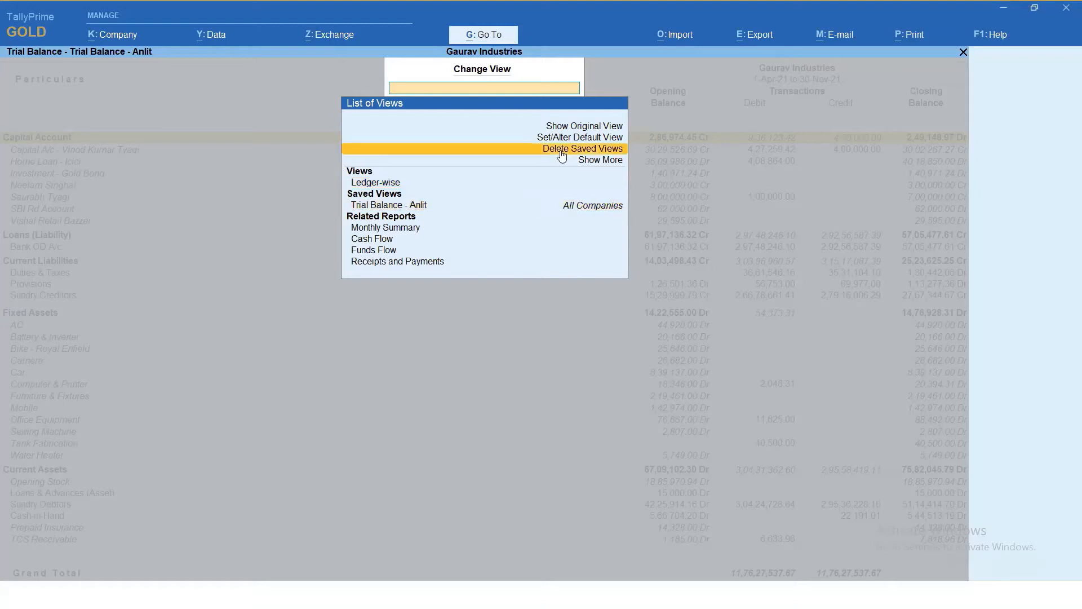
click(562, 149)
key(Return)
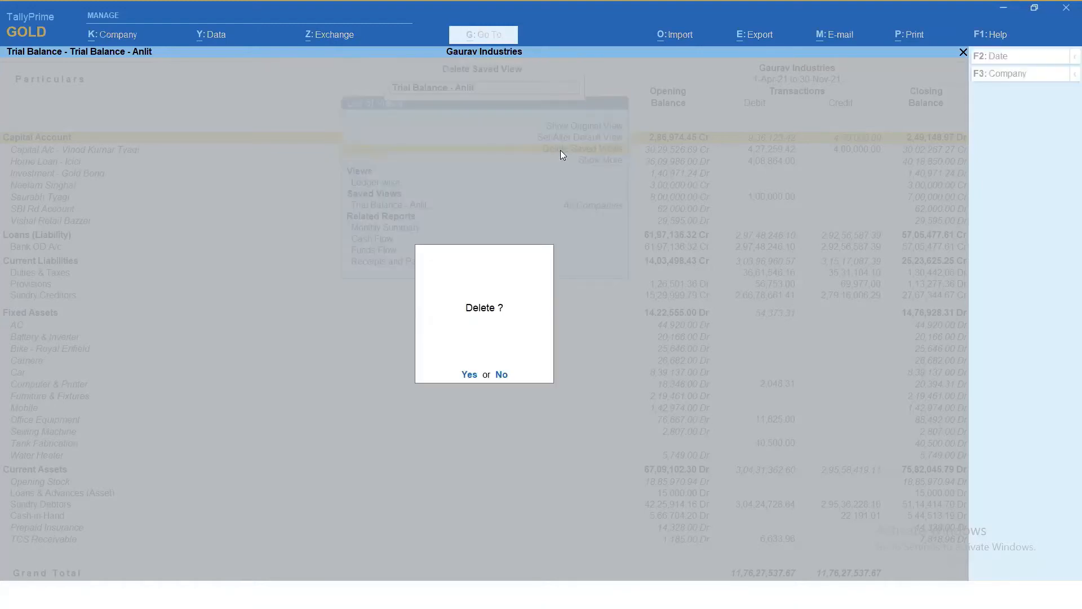
key(Return)
key(Escape)
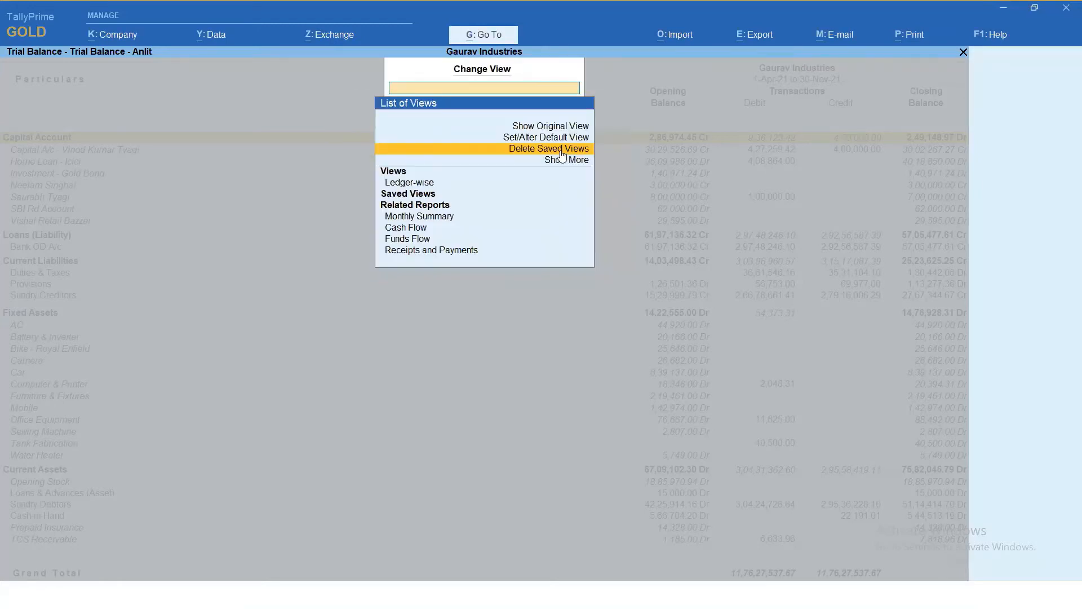
key(Escape)
key(Escape)
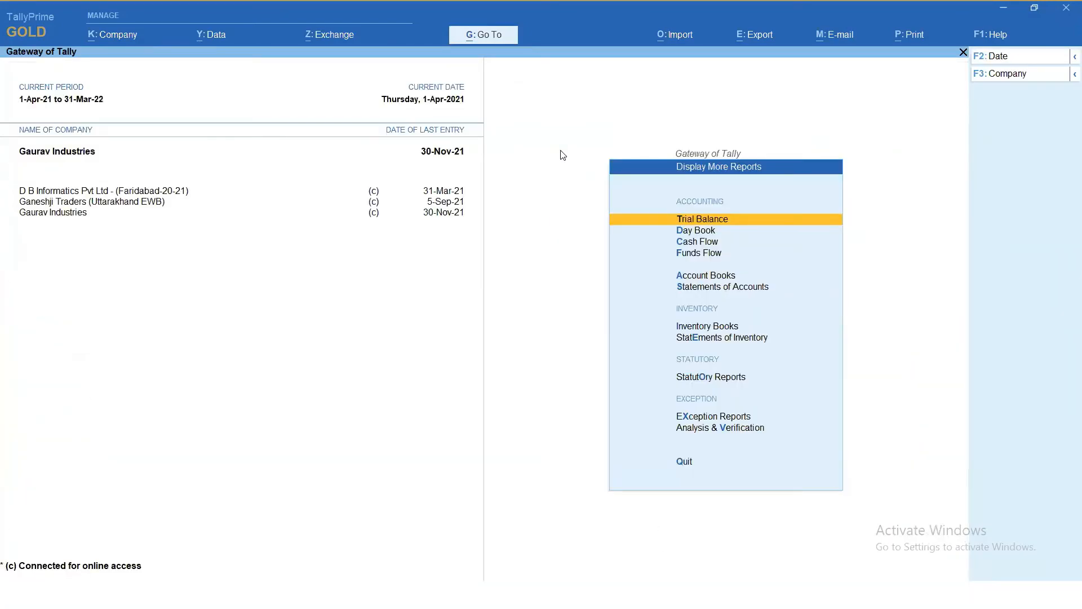
- Reopen the Trial Balance to check its default view, and switch to the Tally Prime Release 2.0 presentation
key(Down)
key(Down)
key(Down)
key(Down)
key(Up)
key(Up)
key(Up)
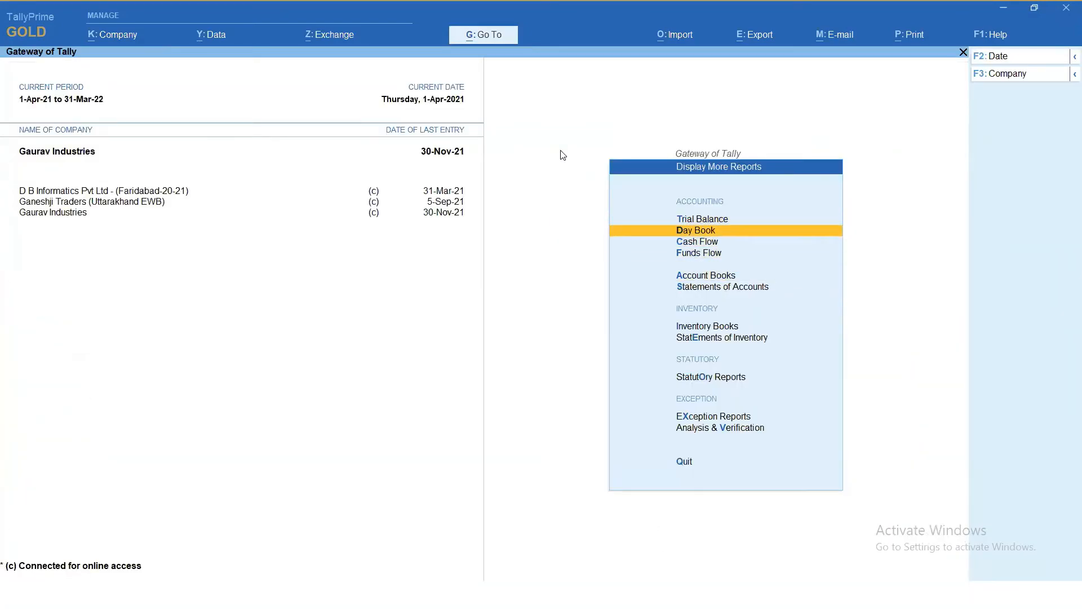
key(Up)
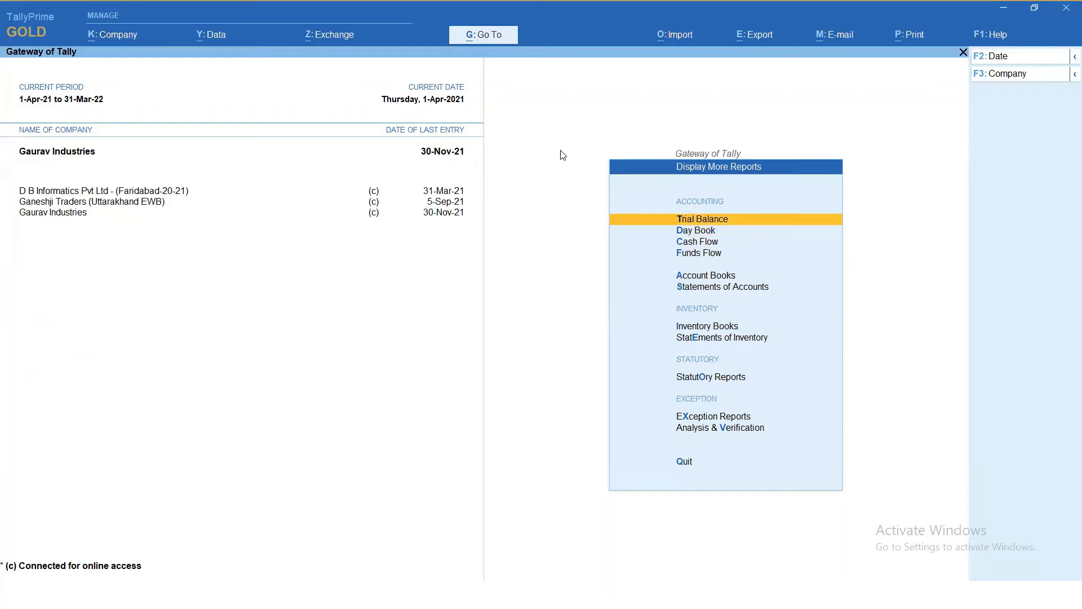
key(Return)
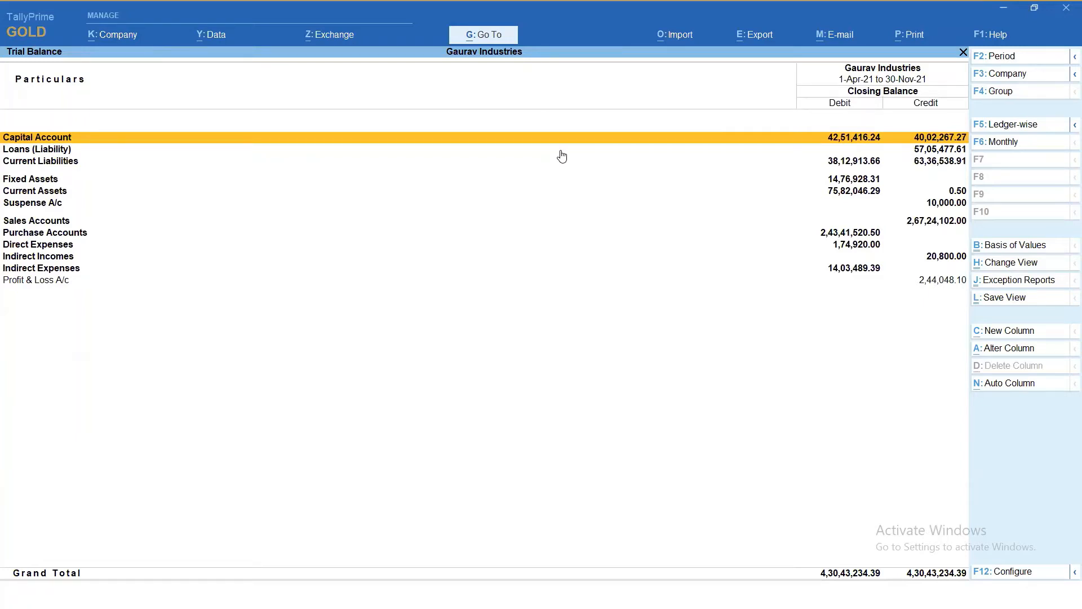
key(alt+Tab)
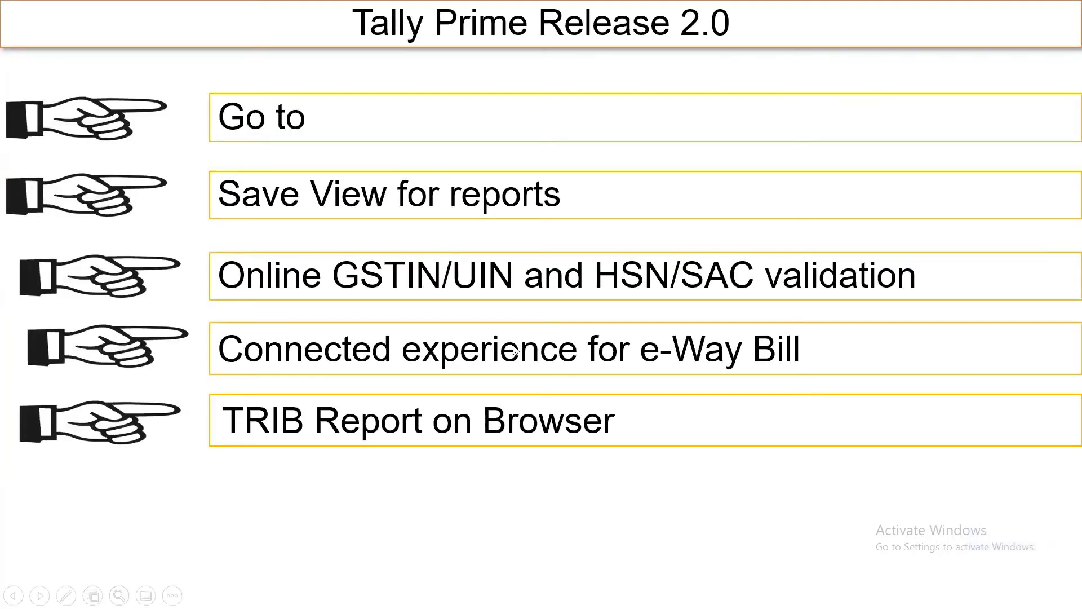
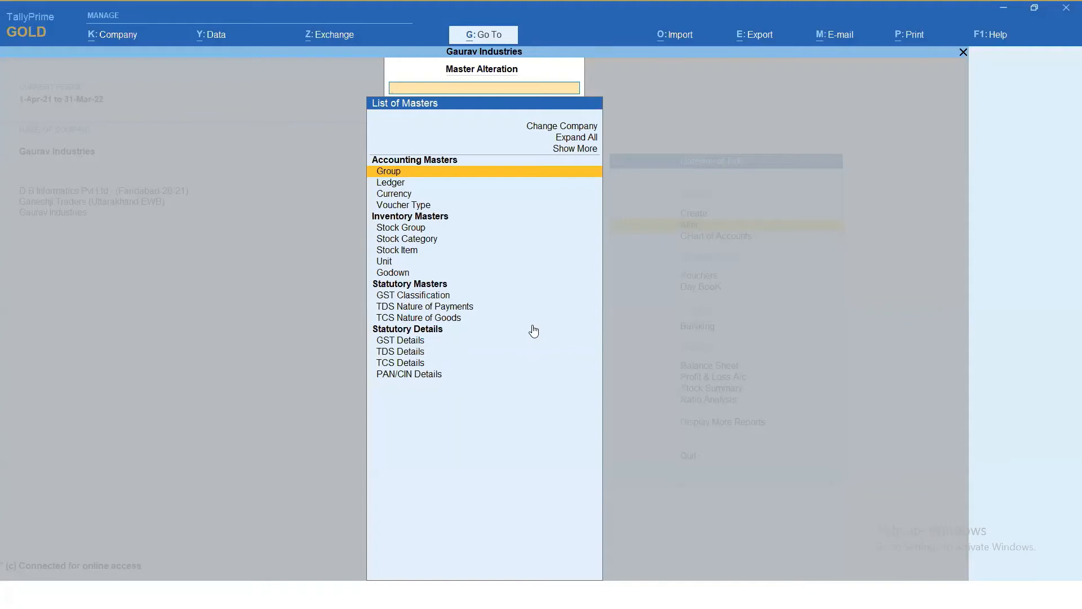
- Open the UNITED MARKETING ledger for alteration from the list of ledgers
key(Down)
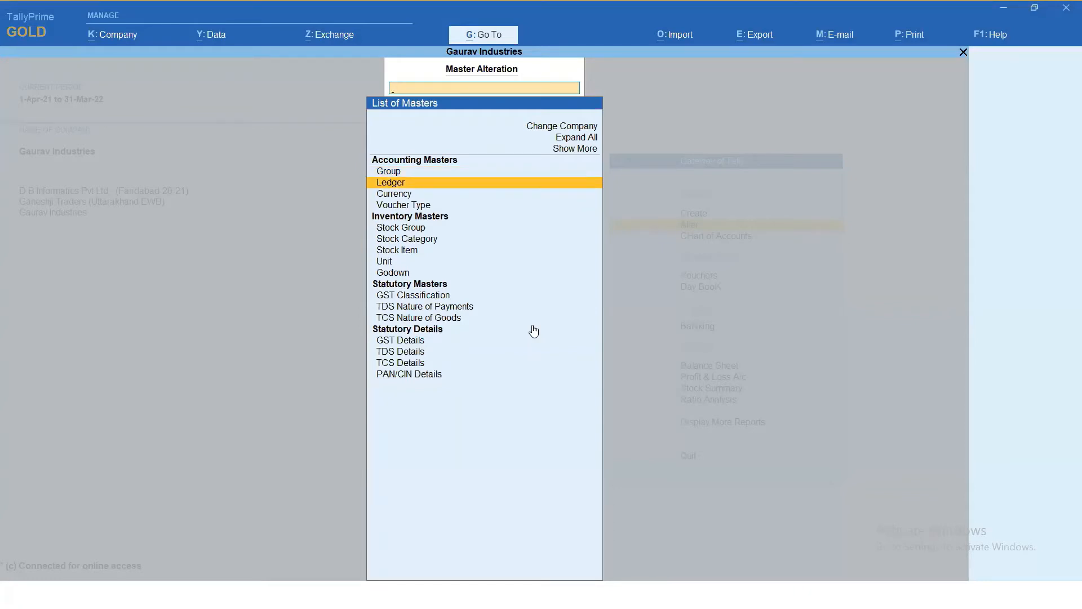
key(Return)
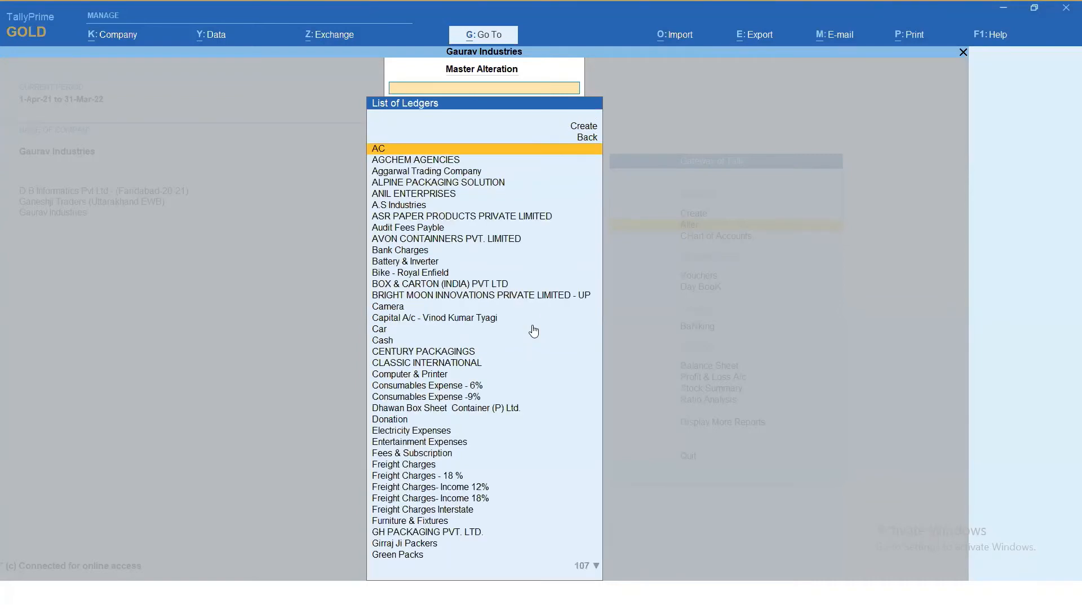
key(Down)
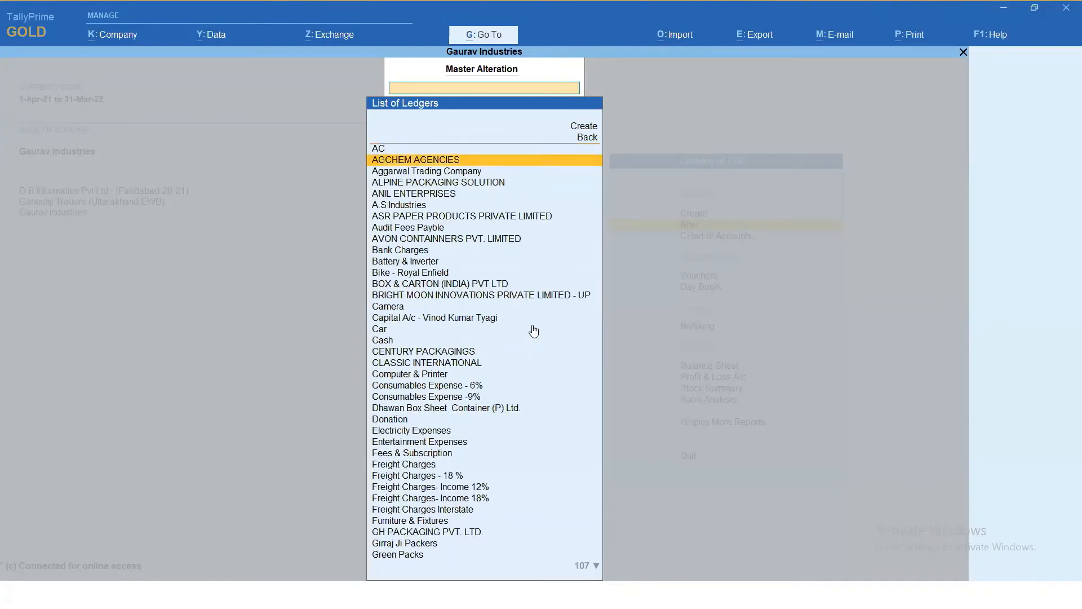
text(Uni)
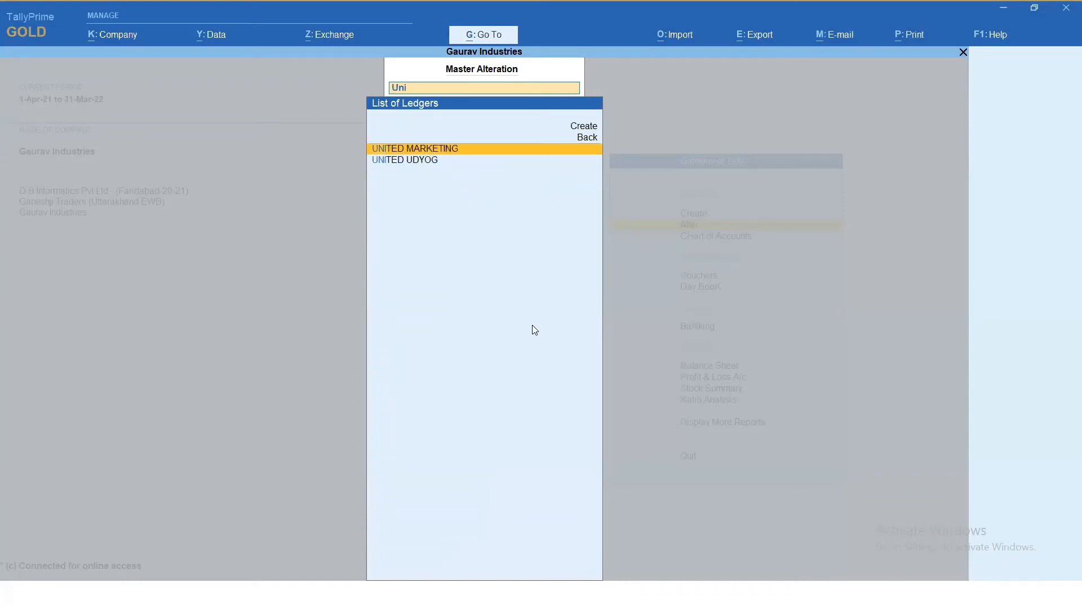
key(Return)
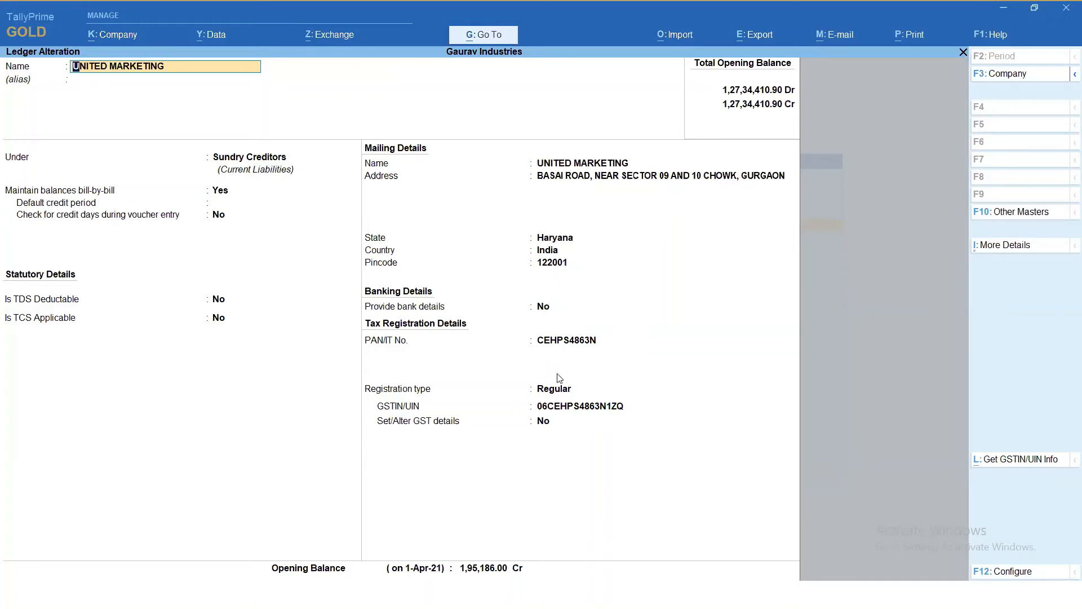
- Fetch the GSTIN/UIN details of UNITED MARKETING from the portal, and quit the ledger without saving
click(573, 407)
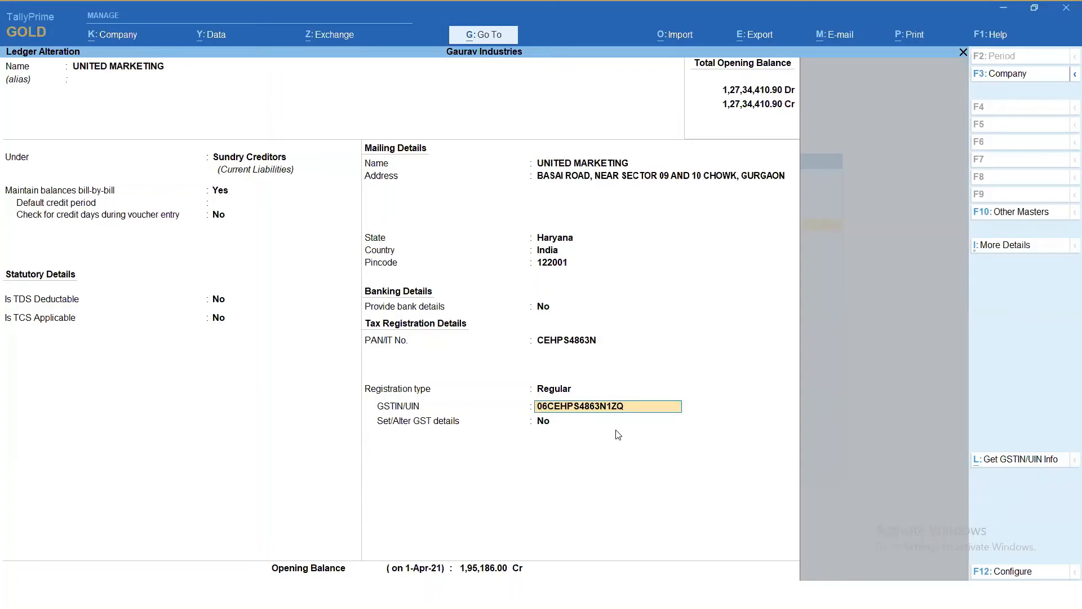
click(1017, 460)
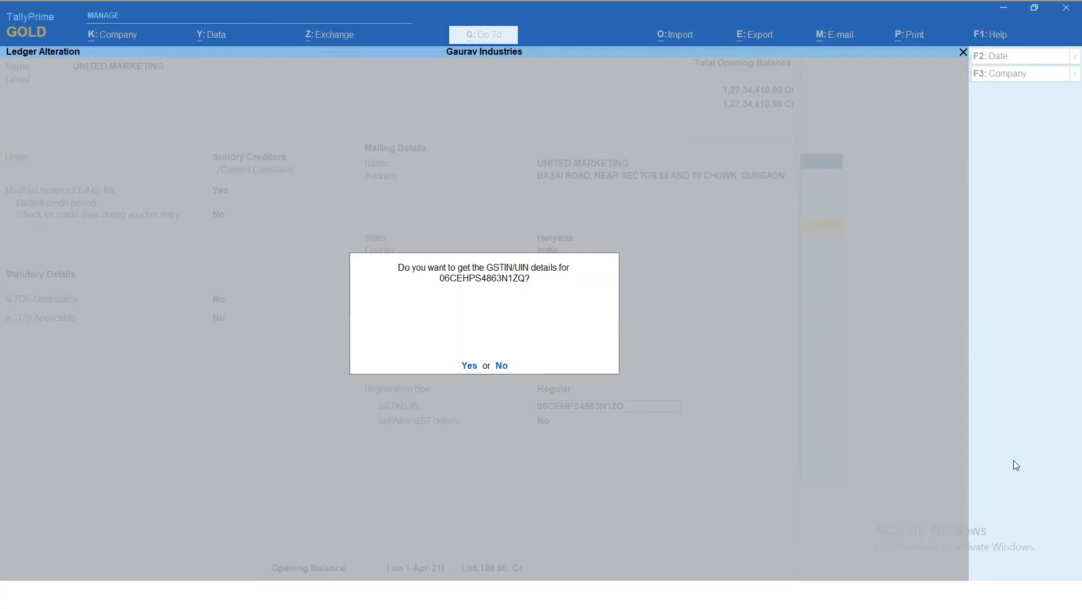
key(y)
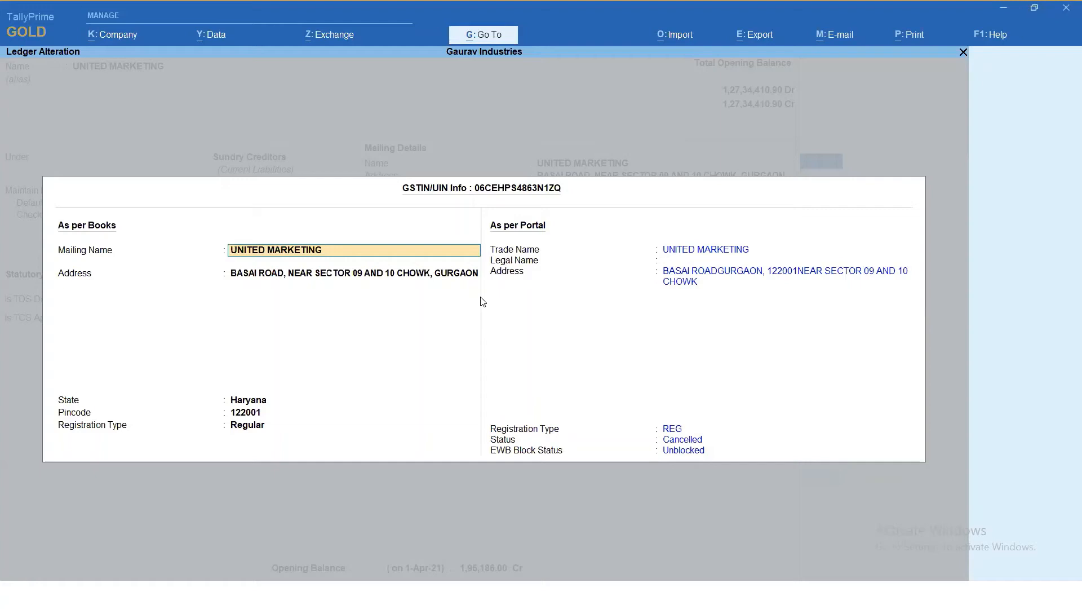
key(BackSpace)
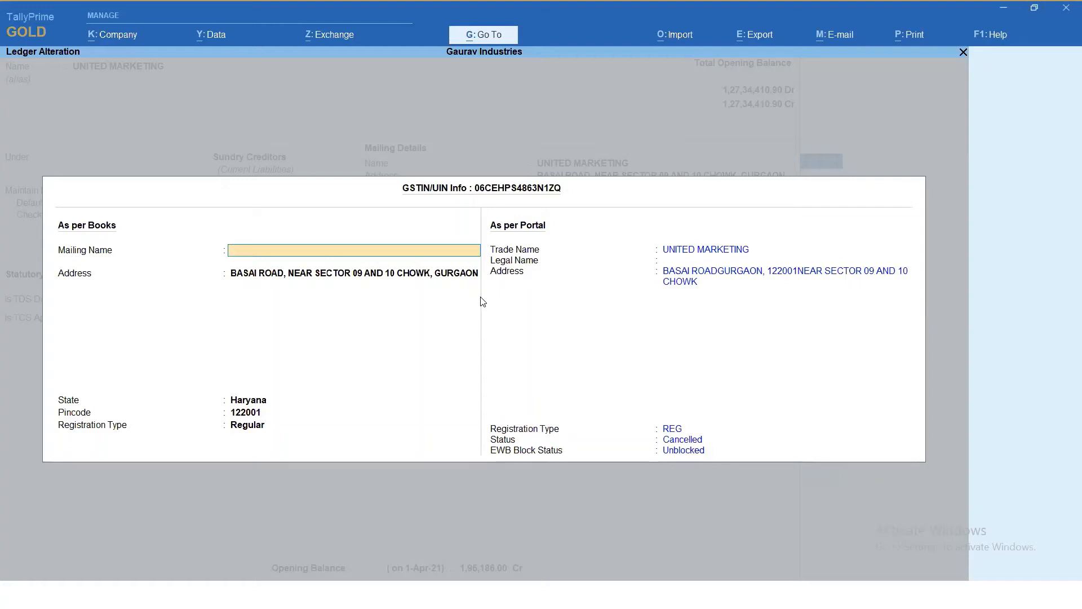
key(Escape)
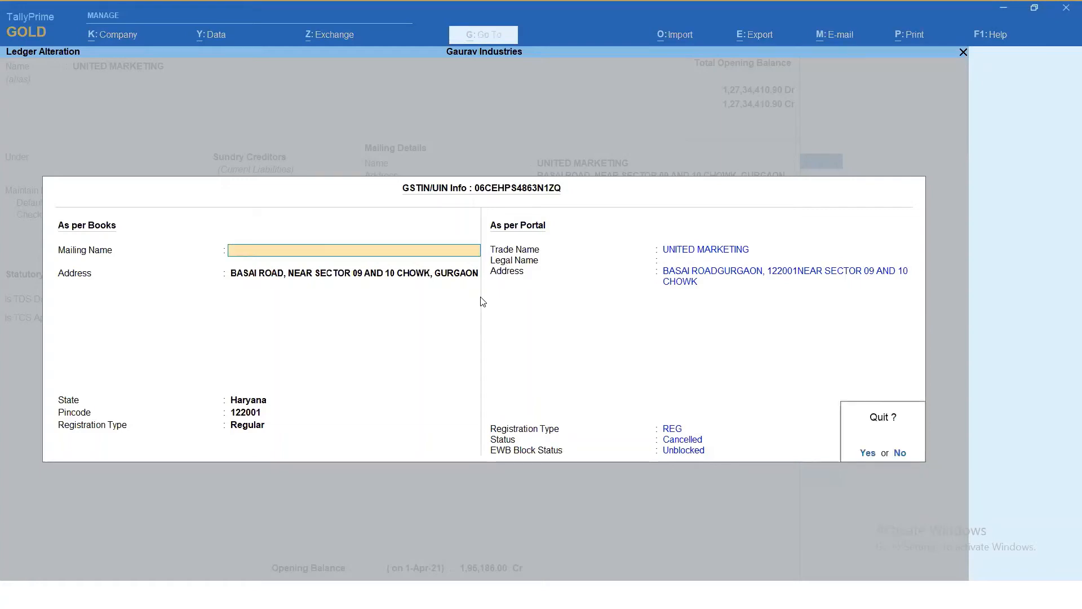
key(y)
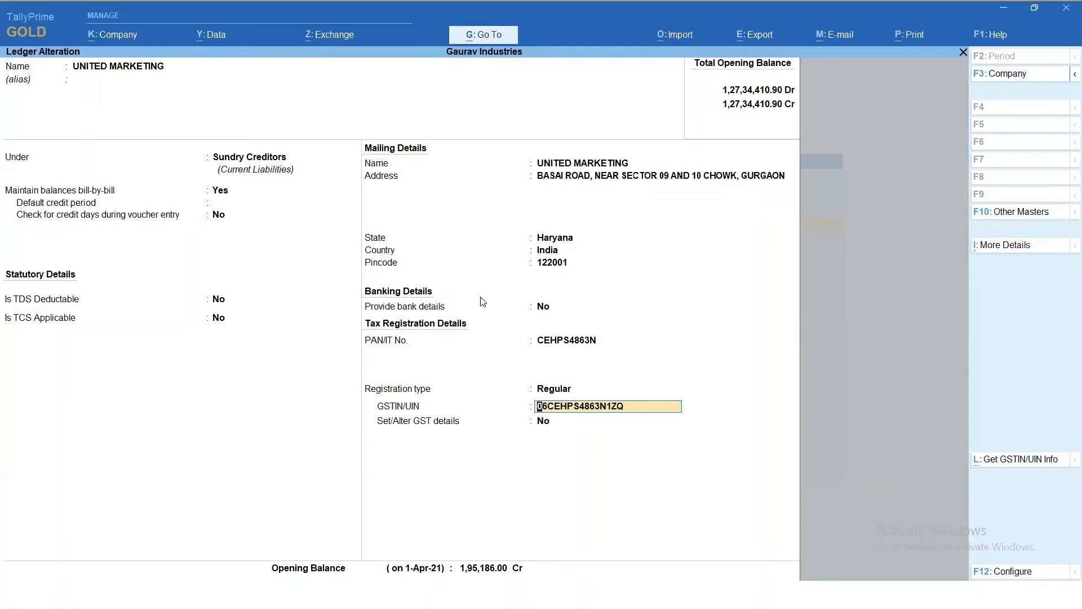
key(BackSpace)
key(Escape)
key(y)
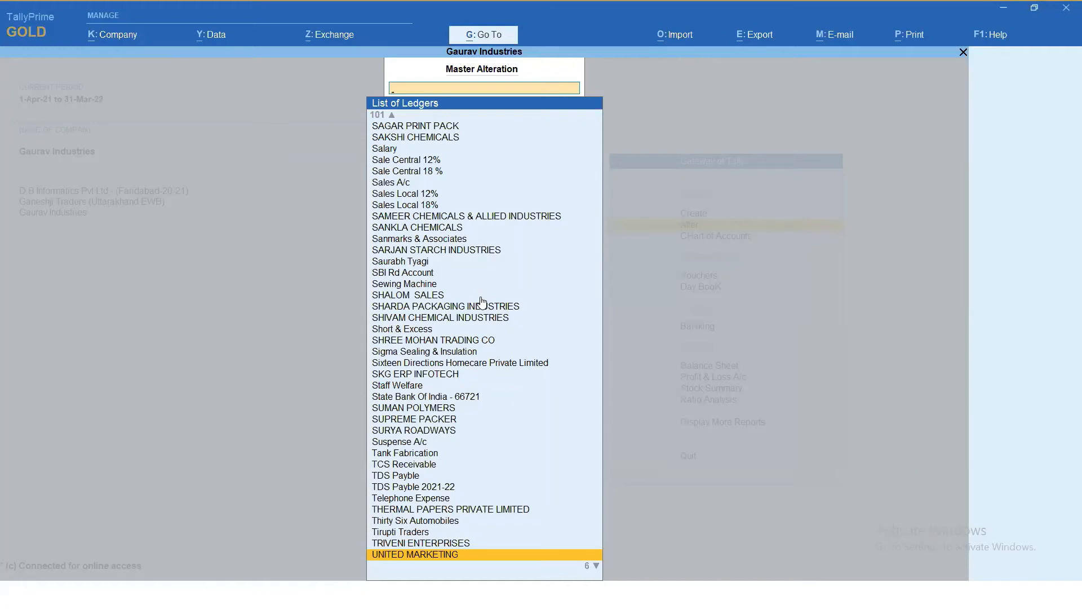
- Open the AGCHEM AGENCIES ledger, fetch its GSTIN/UIN details from the portal, and quit without saving
text(Ch)
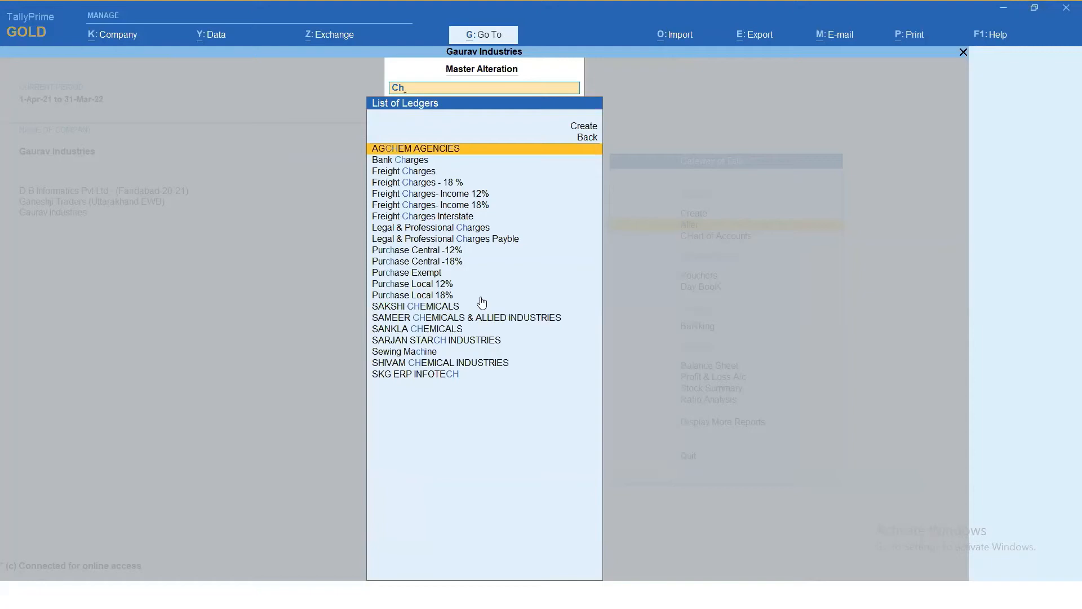
key(Return)
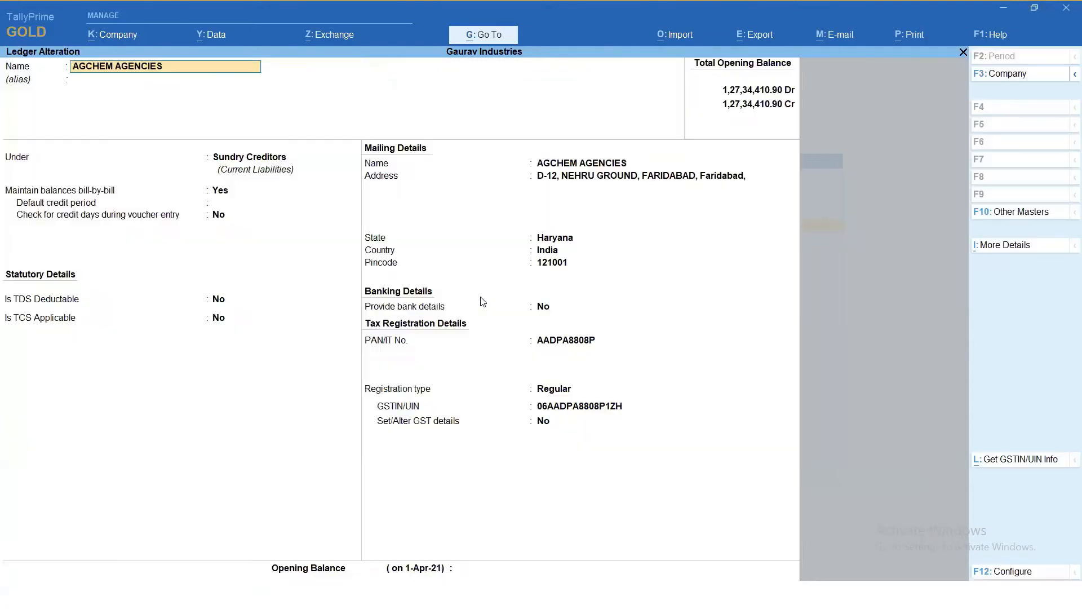
click(1027, 466)
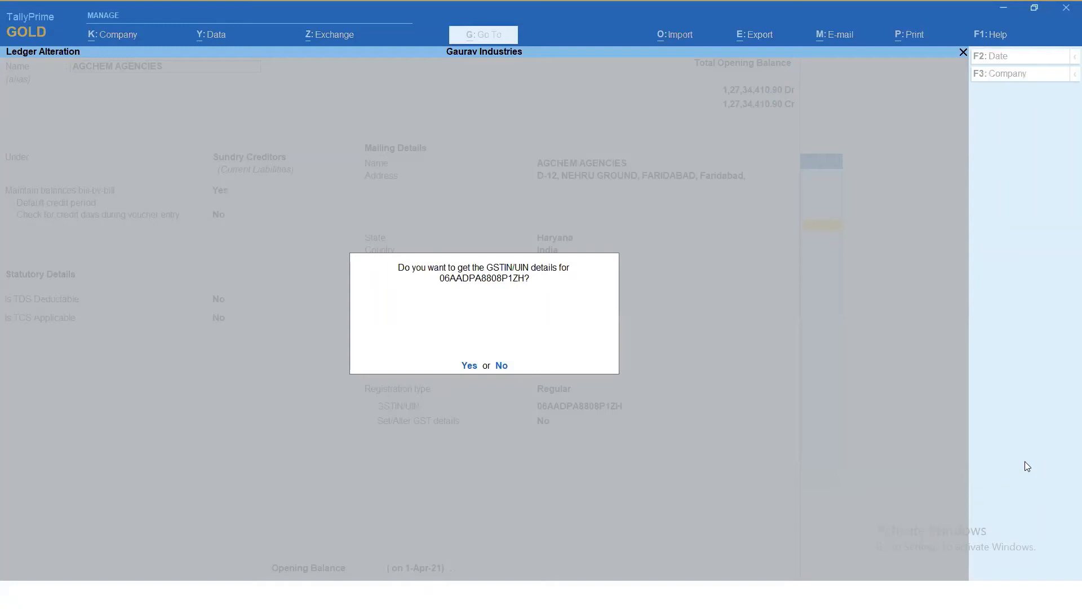
key(y)
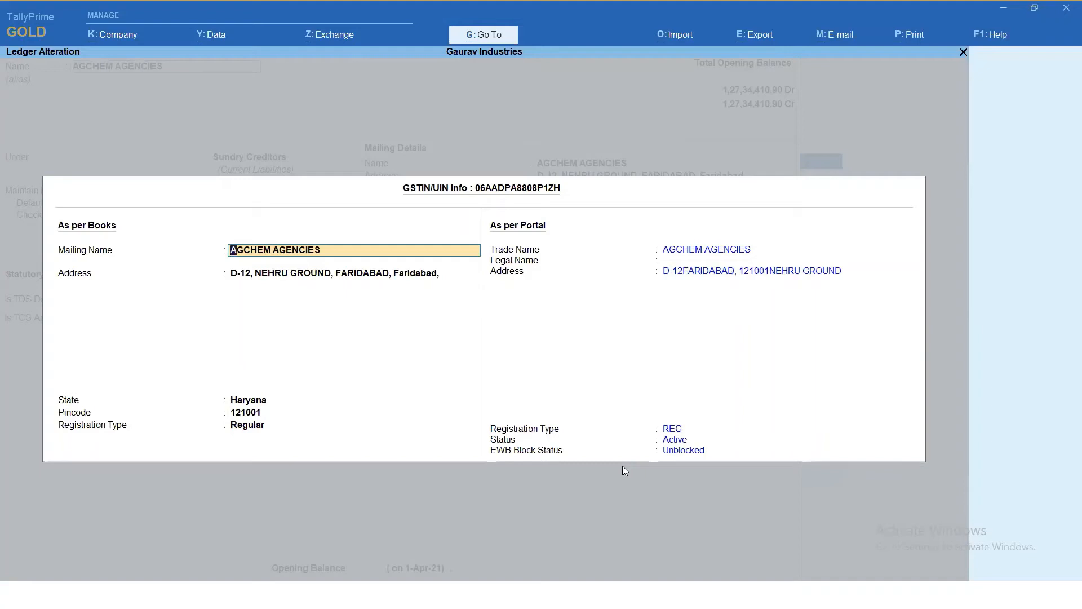
key(BackSpace)
key(Escape)
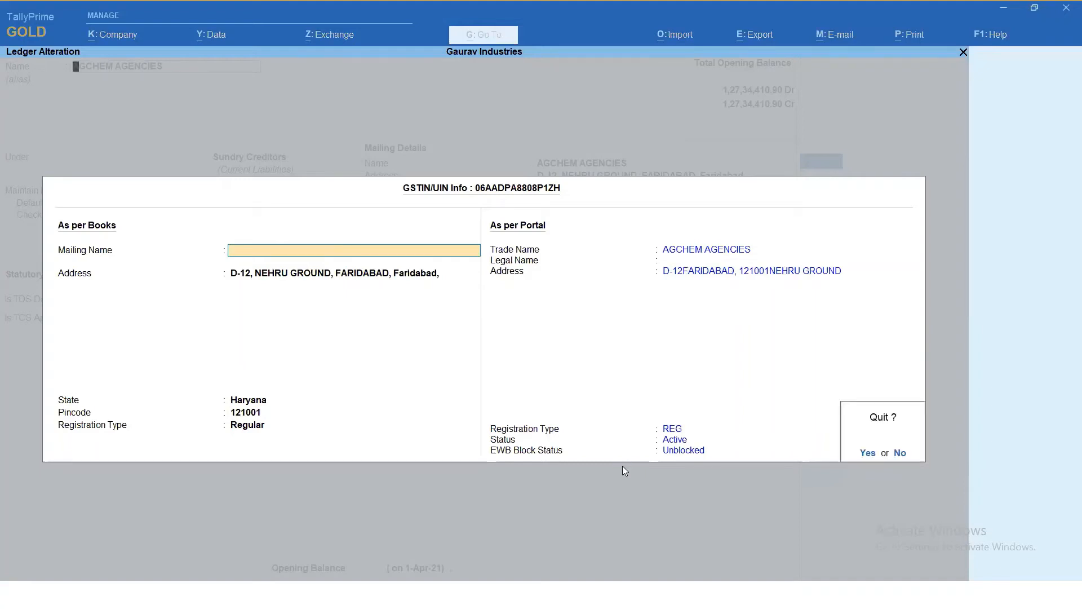
key(y)
key(BackSpace)
key(Escape)
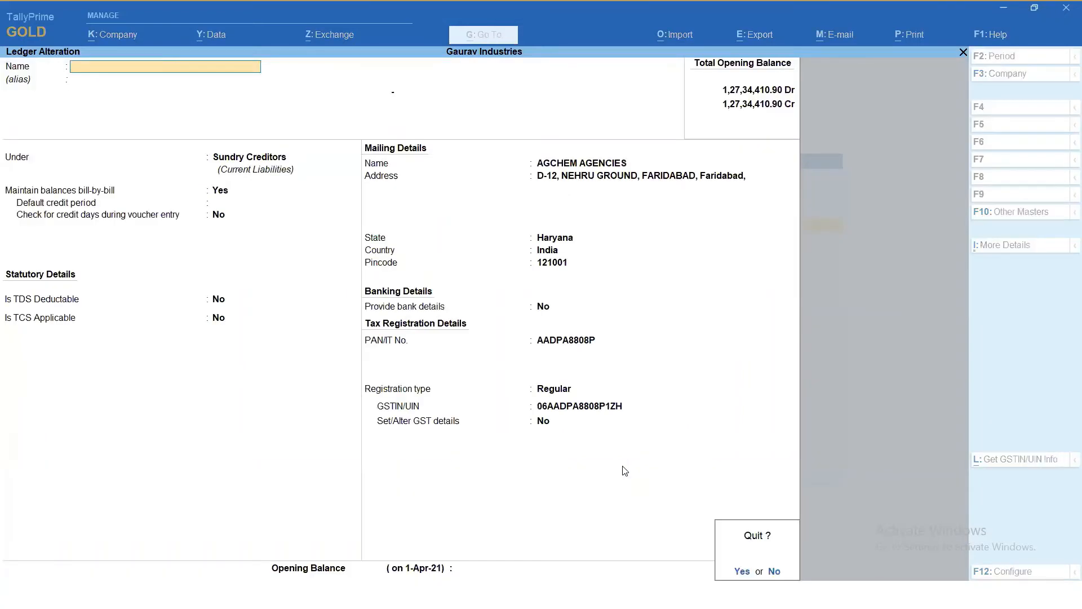
- Reopen the UNITED MARKETING ledger and fetch its GSTIN/UIN details again to check the registration status
text(yUni)
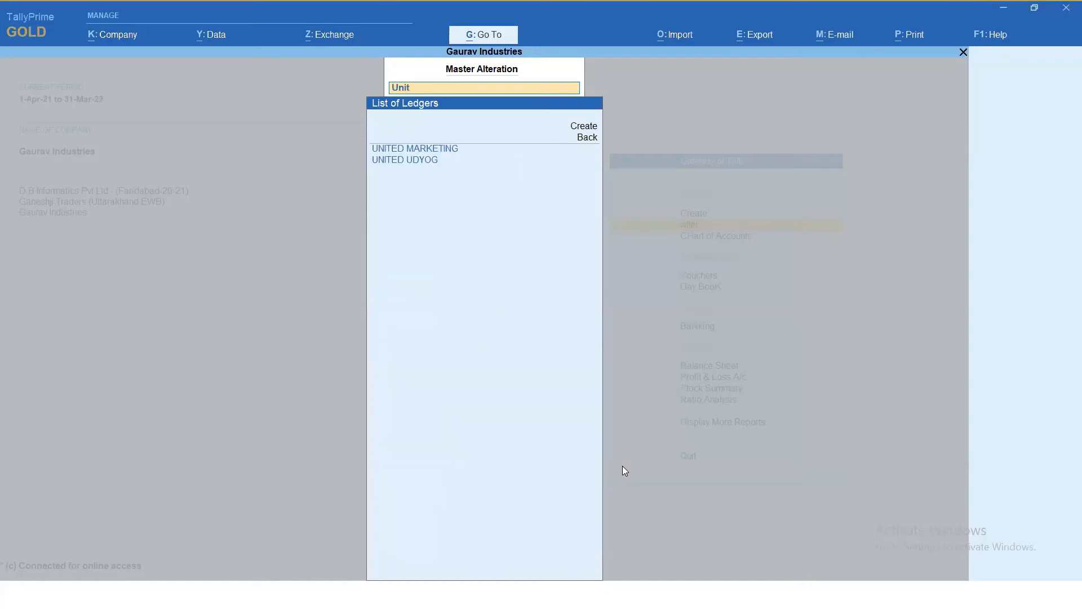
text(t)
key(Return)
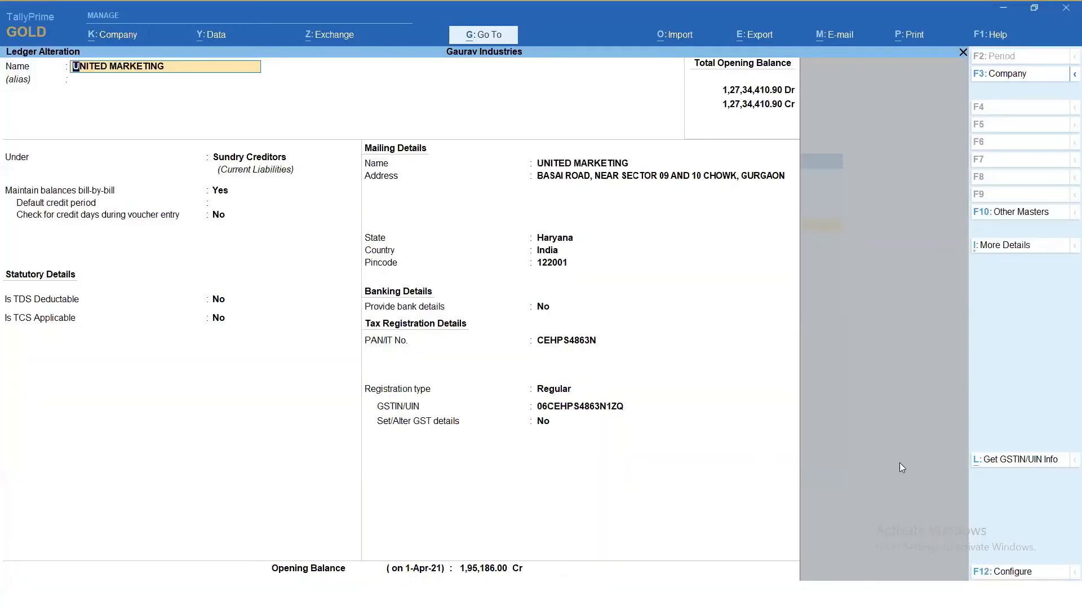
click(1006, 460)
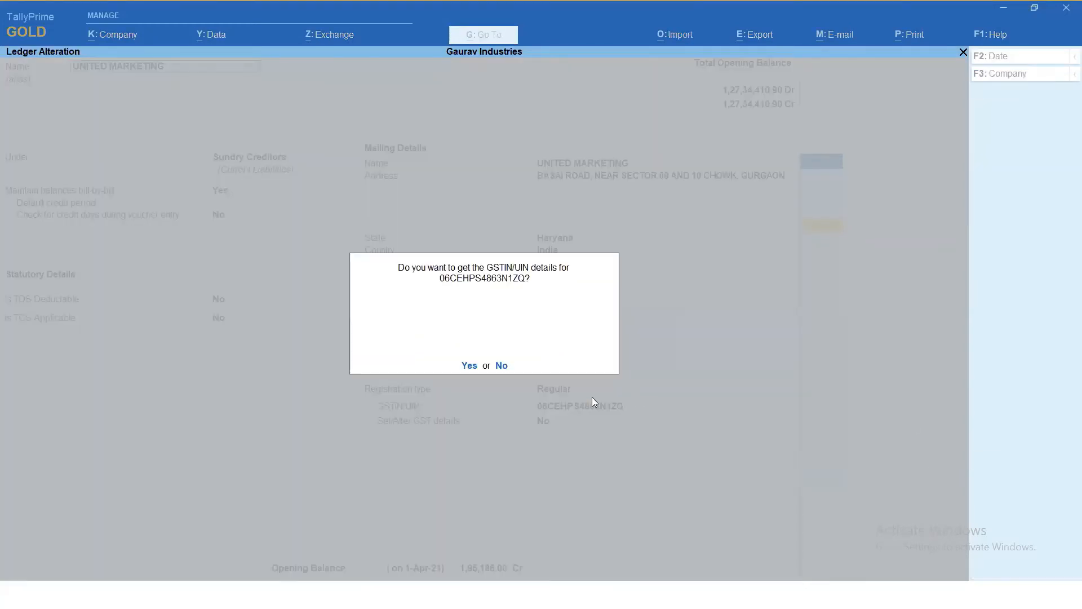
click(468, 365)
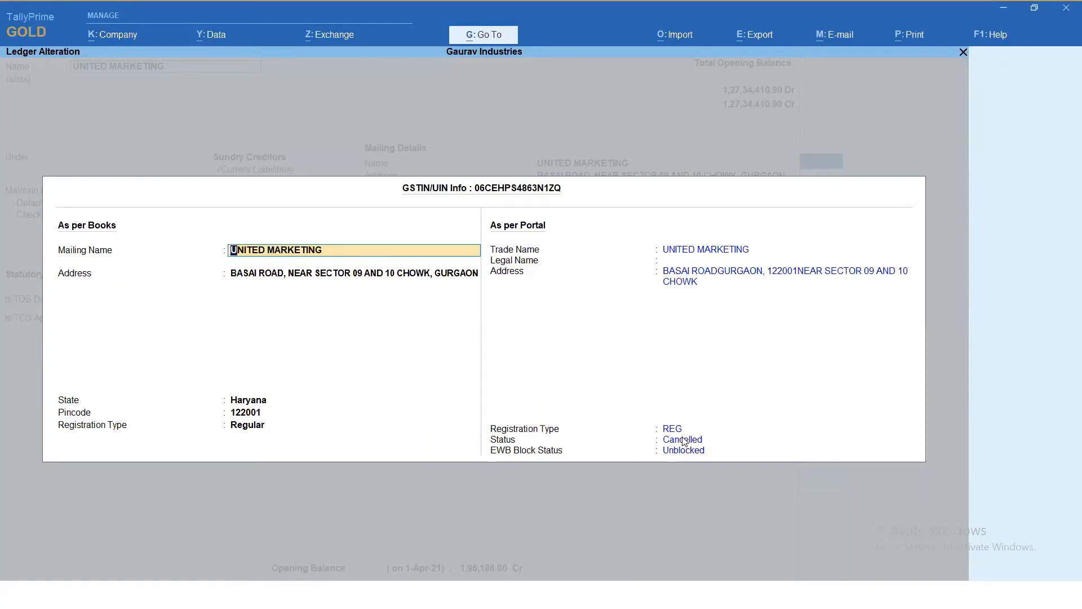
- Quit the GSTIN/UIN details and the ledger without saving, and return to the Gateway of Tally
key(BackSpace)
key(Escape)
key(Return)
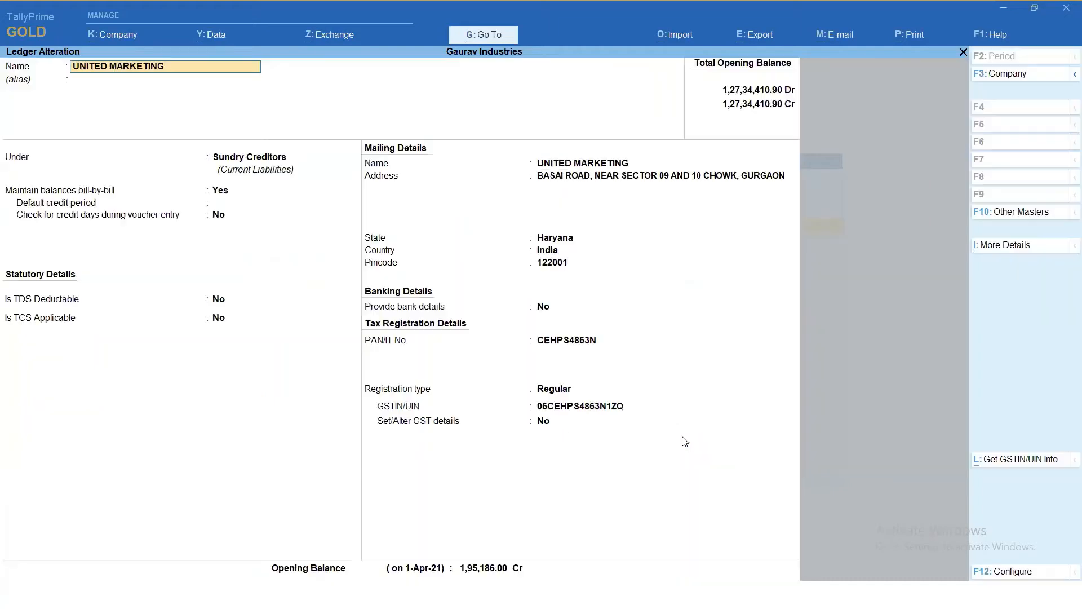
key(BackSpace)
key(Escape)
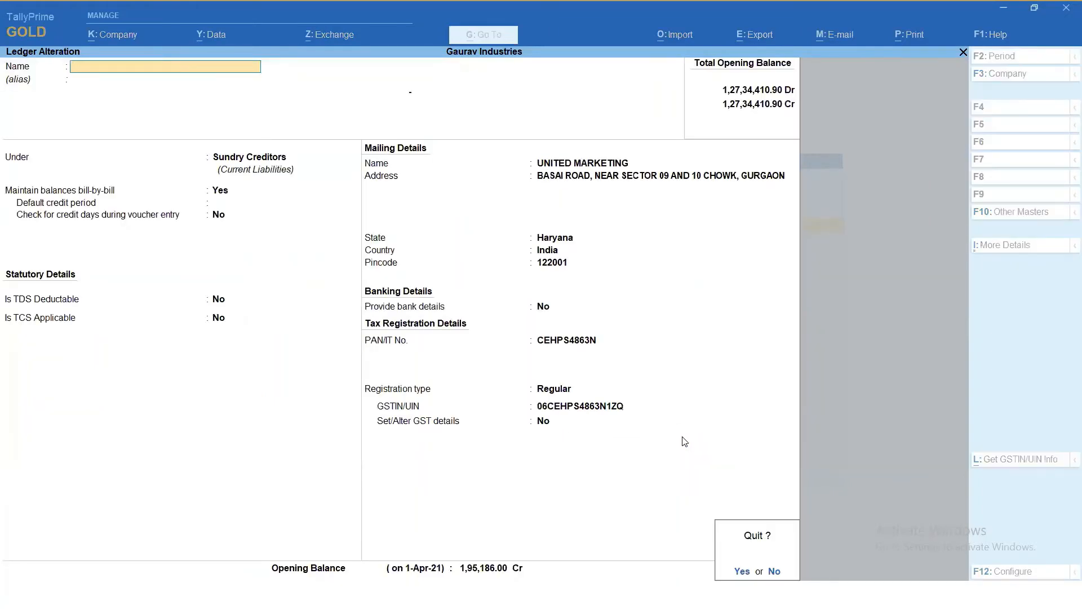
key(Return)
key(Escape)
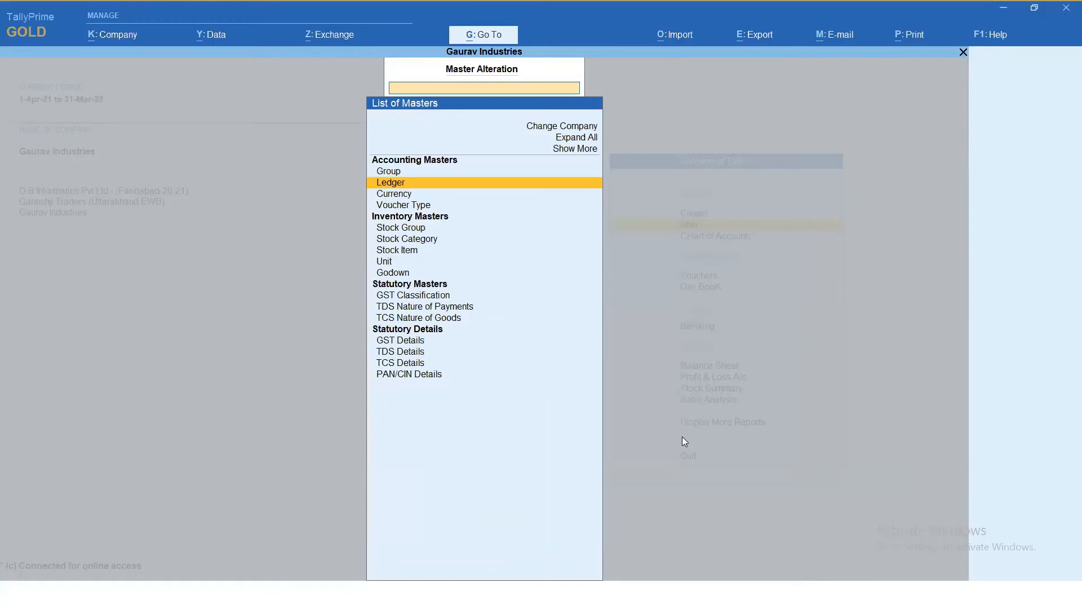
key(Escape)
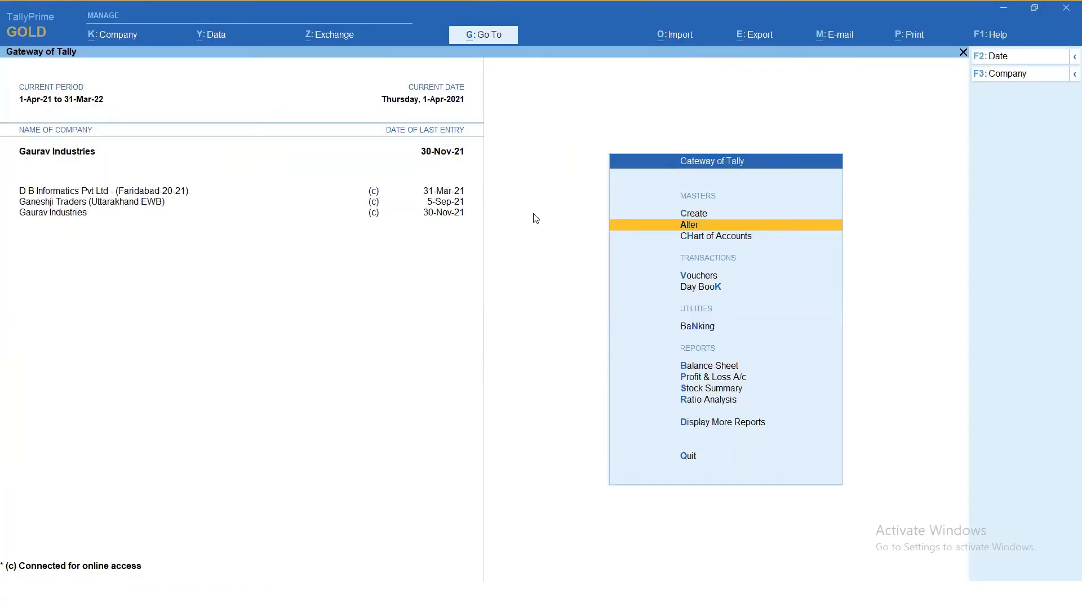
- Find the GST reports through Go To and open Update Party GSTIN
click(488, 43)
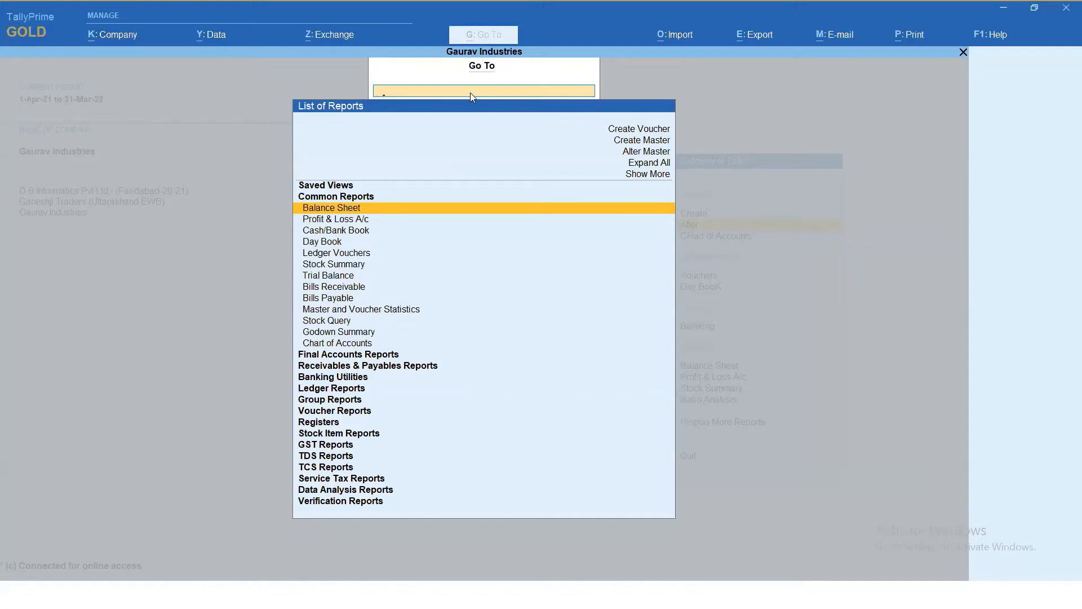
text(Gst)
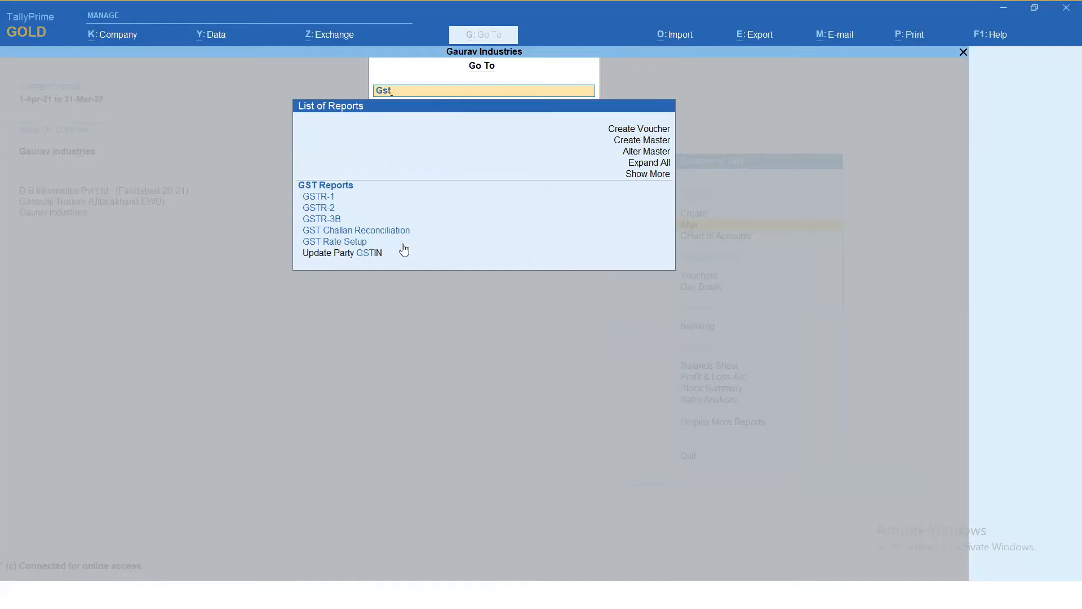
click(366, 257)
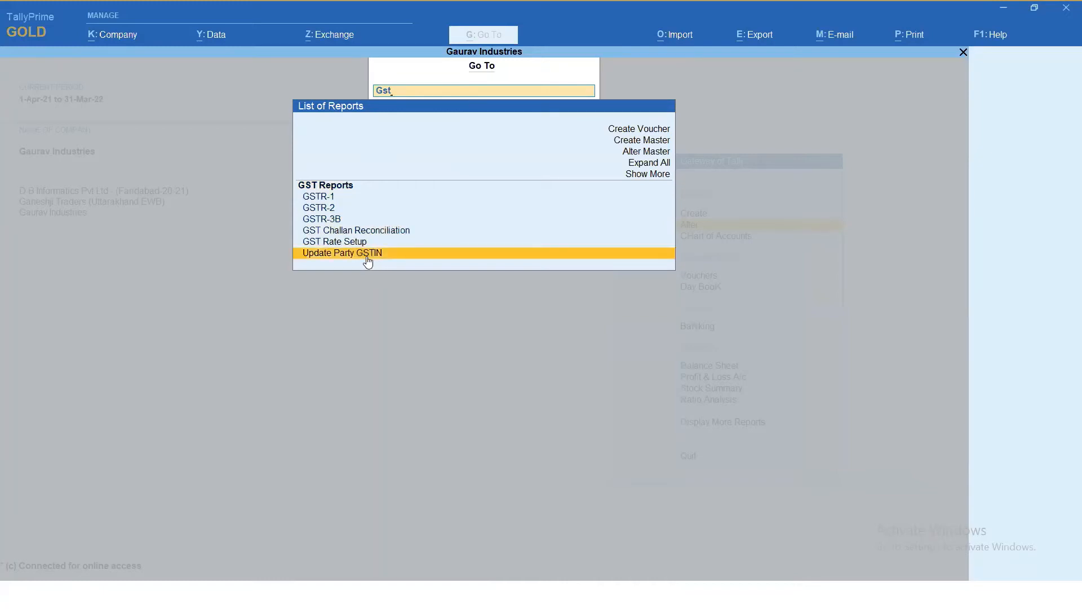
click(367, 257)
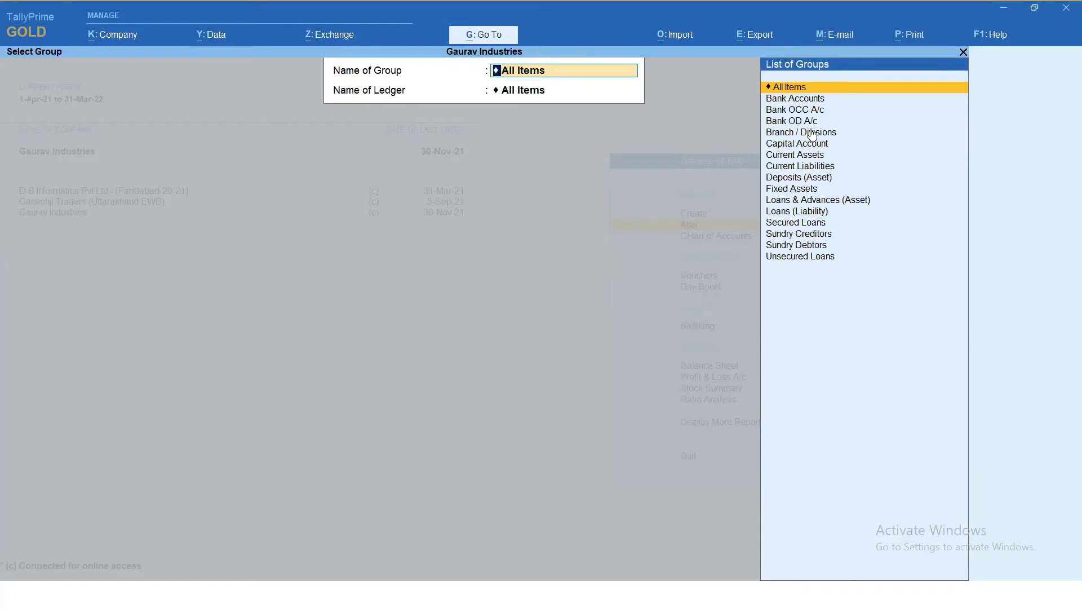
- List all party ledgers under the Sundry Debtors group in Update Party GSTIN
key(Down)
key(Down)
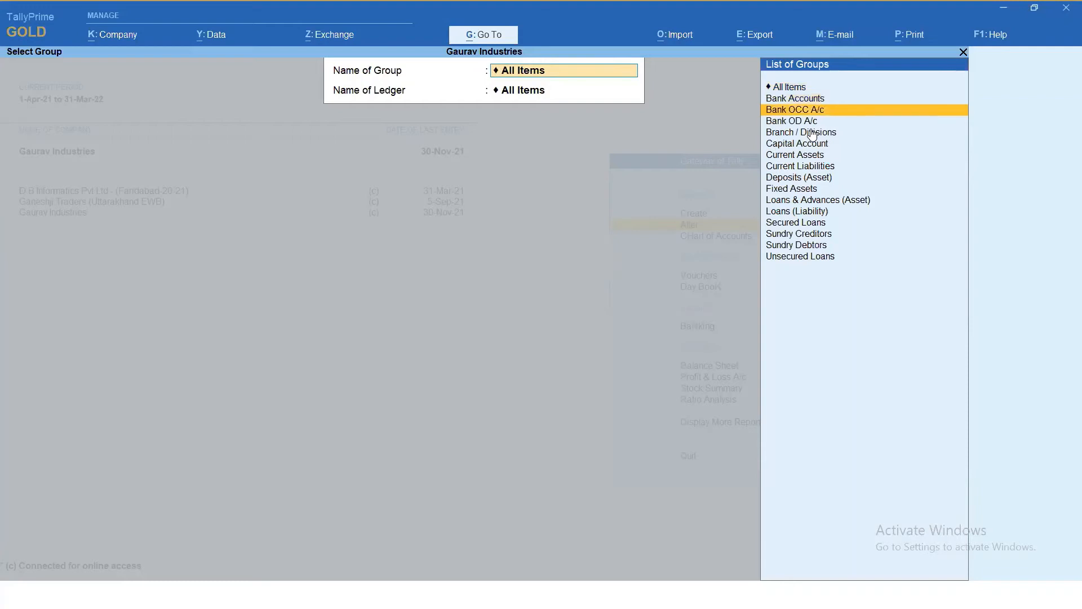
key(Down)
key(Down)
key(Down)
key(Down)
key(Down)
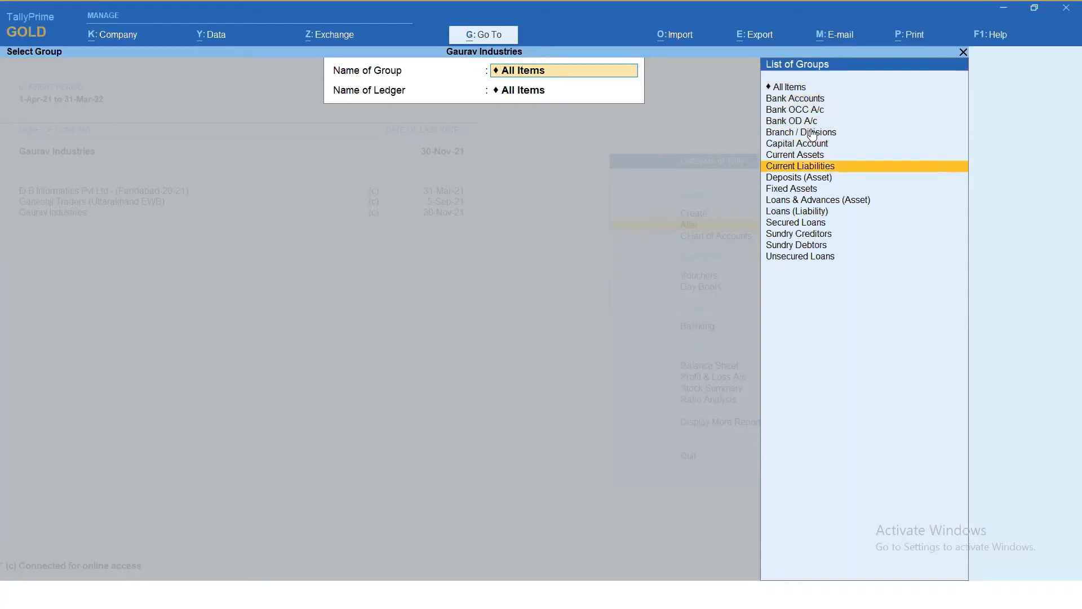
key(Down)
key(Down)
key(Down)
key(Down)
key(Down)
key(Down)
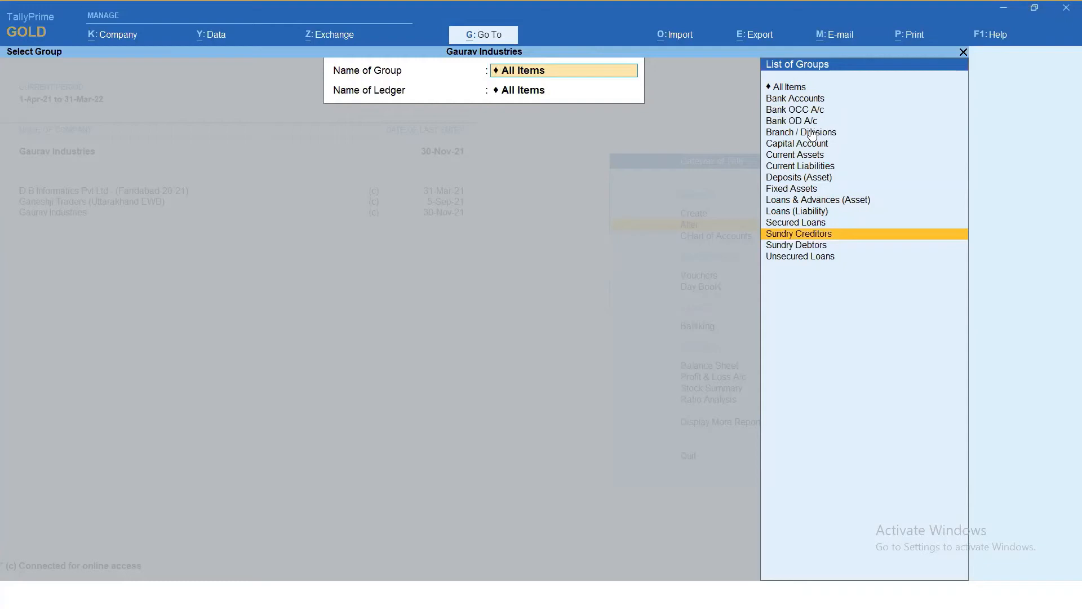
key(Up)
key(Up)
key(Up)
key(Up)
key(Up)
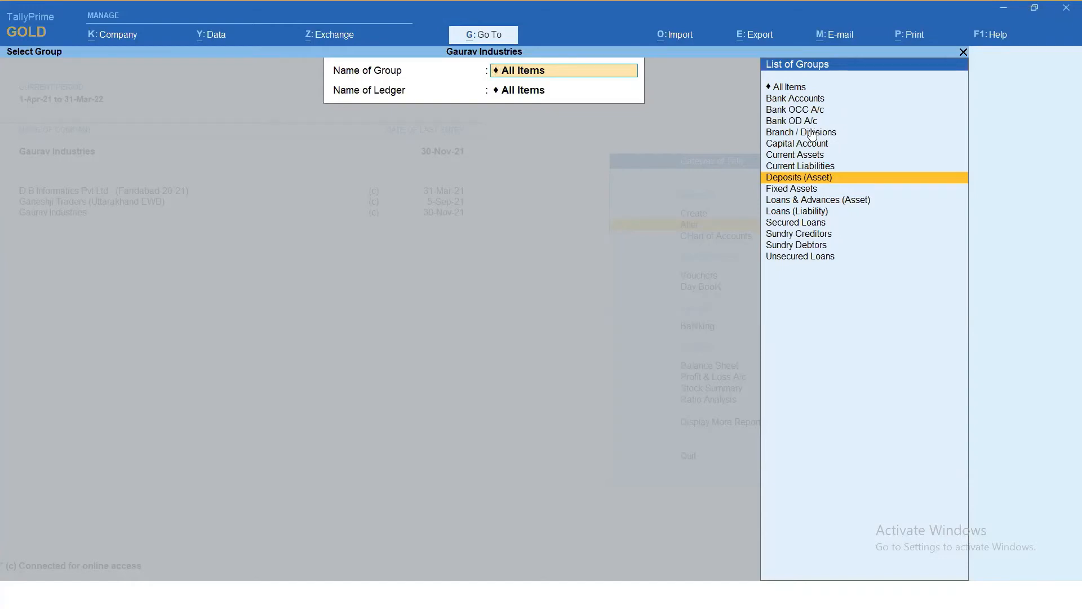
key(Down)
key(Down)
key(Down)
key(Down)
key(Down)
key(Down)
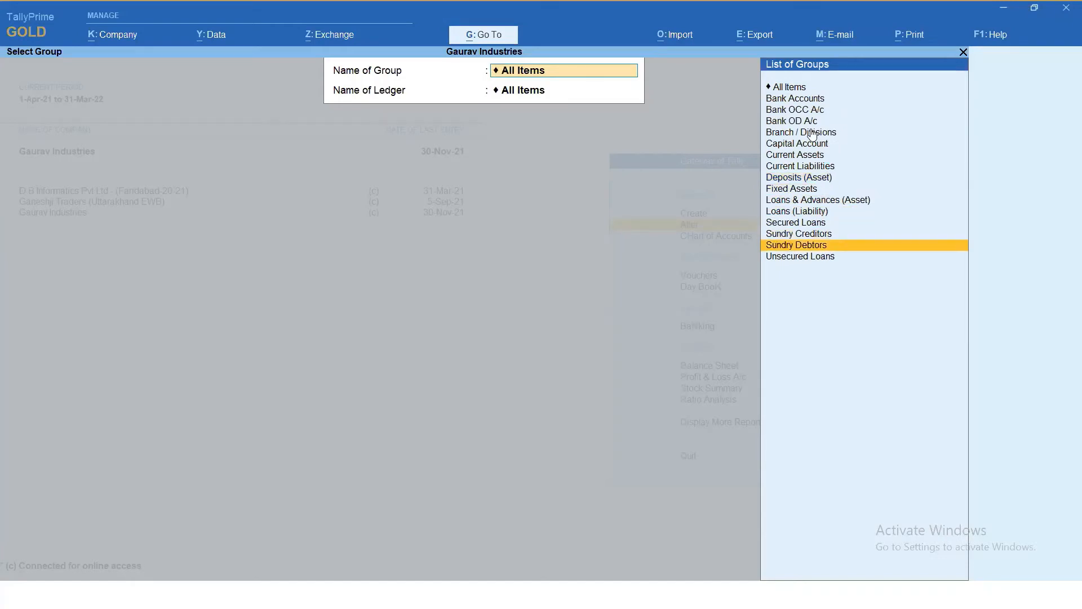
key(Return)
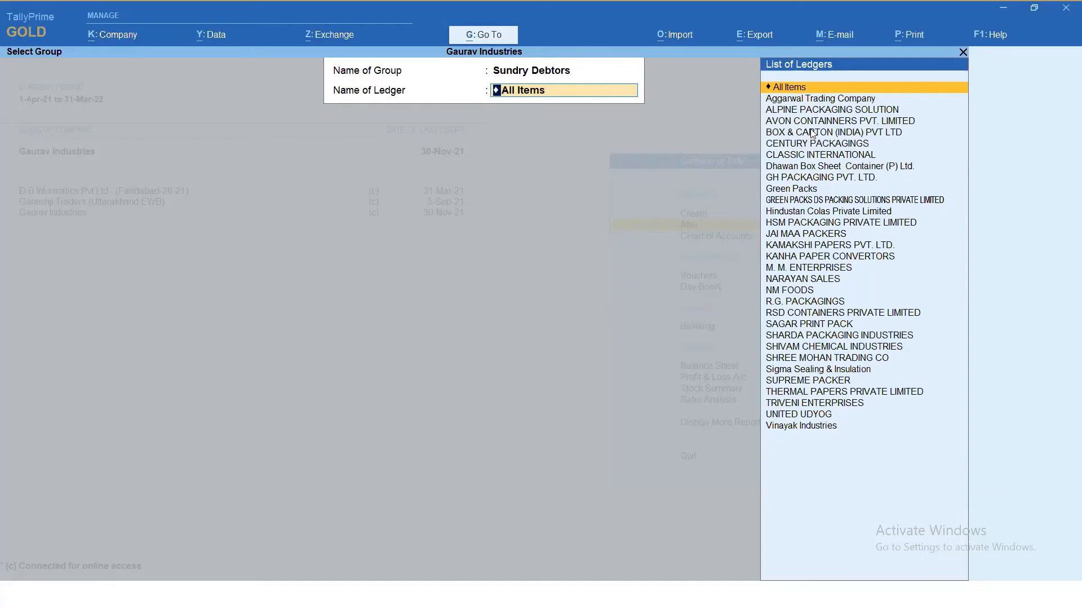
key(Return)
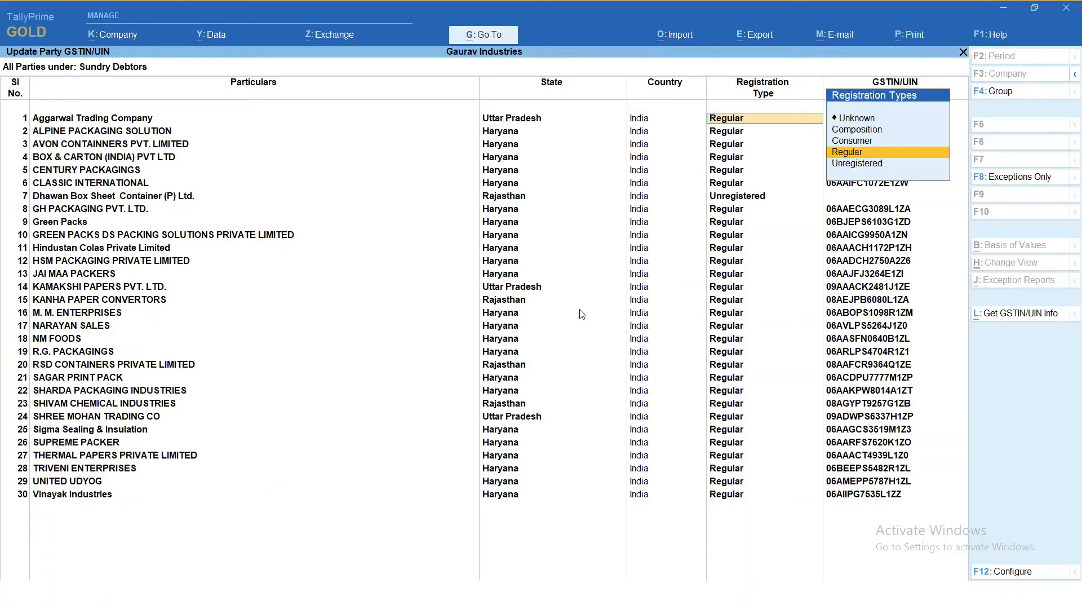
- Get GSTIN/UIN info for all correct GSTINs of the listed parties and check the Dhawan Box Sheet Container (P) Ltd. row
click(1005, 316)
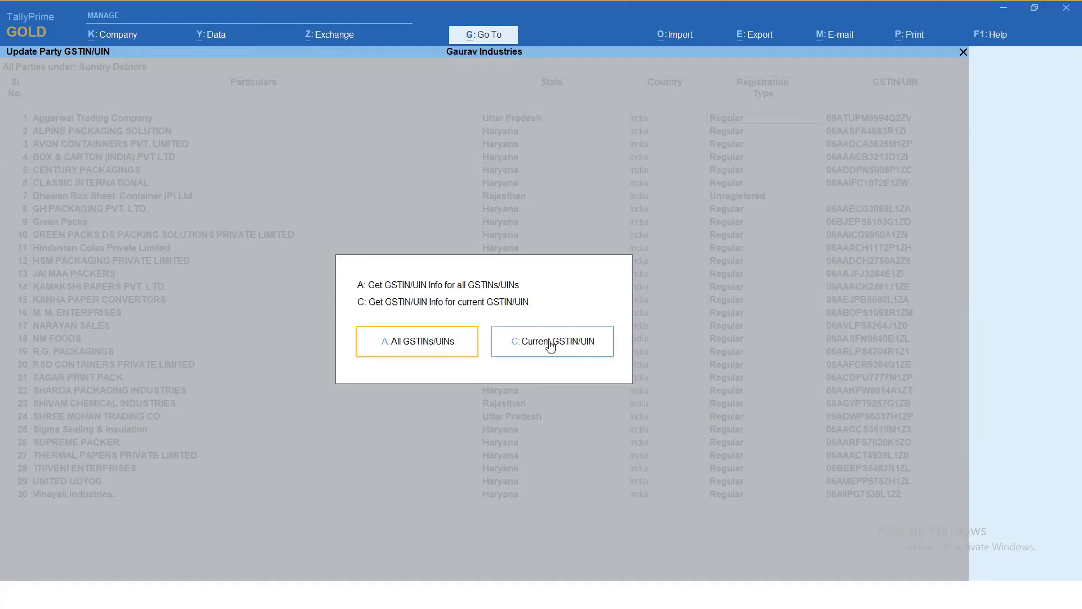
click(448, 349)
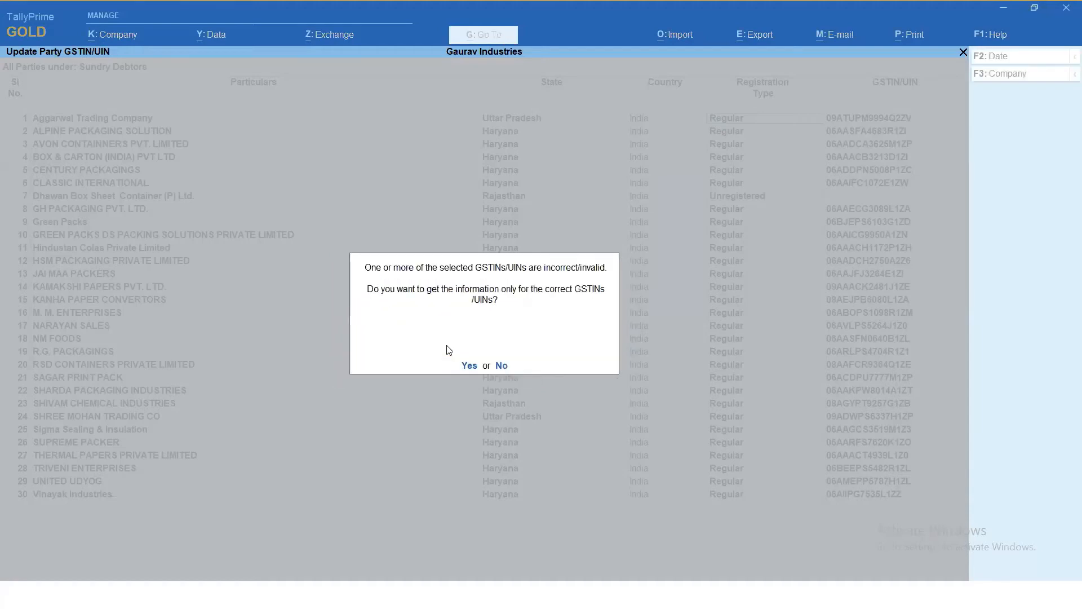
click(468, 366)
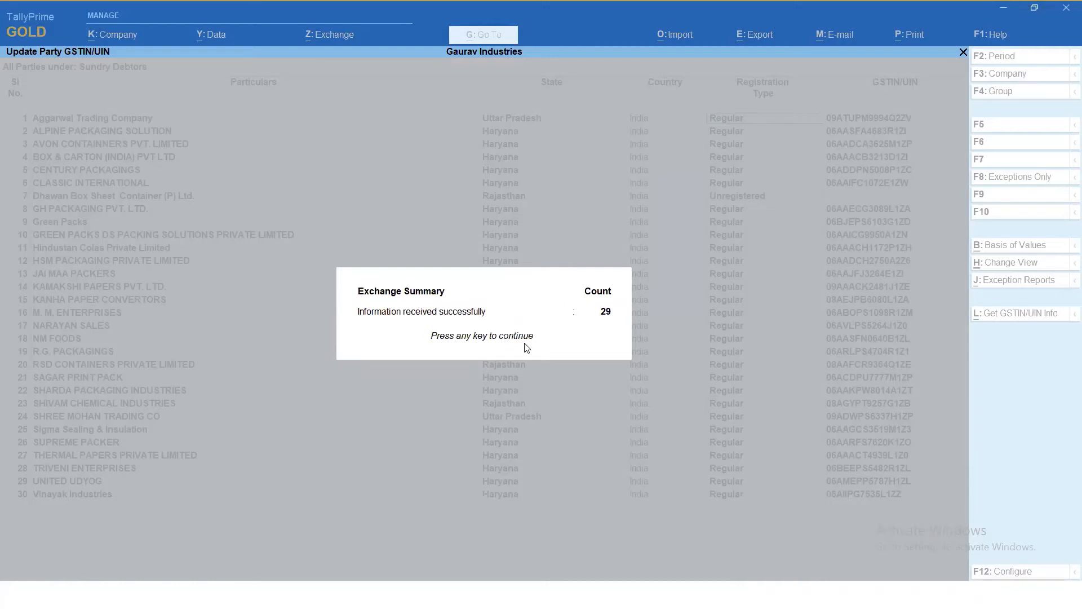
key(Return)
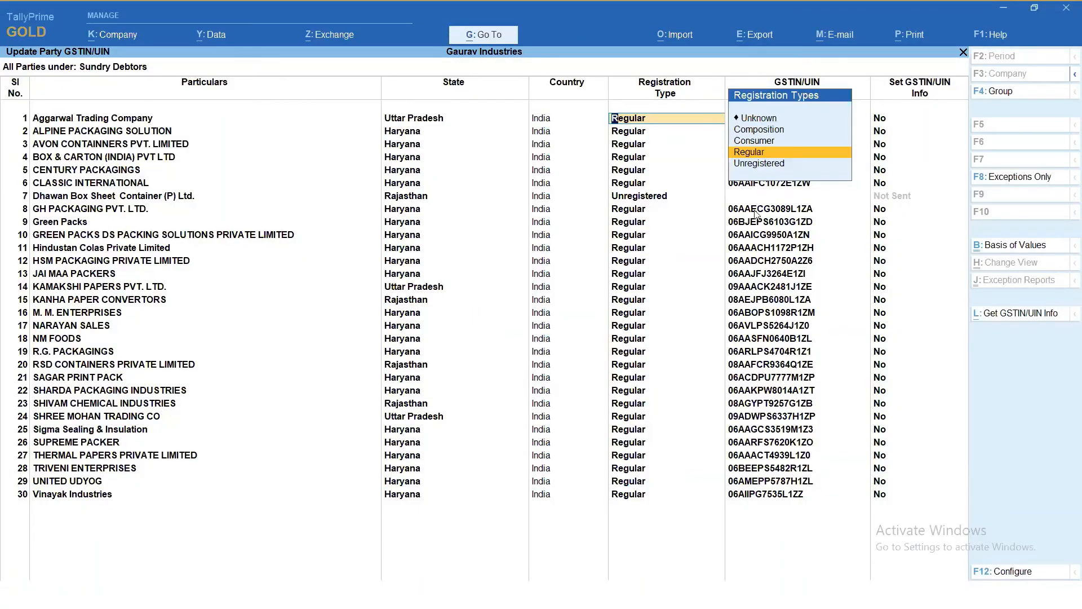
click(424, 198)
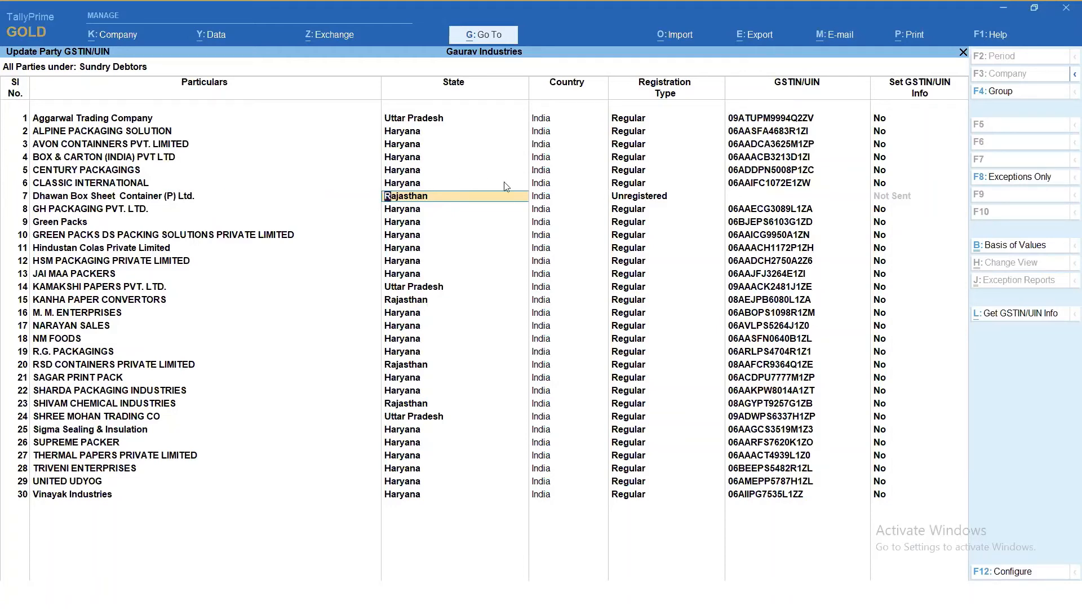
click(666, 198)
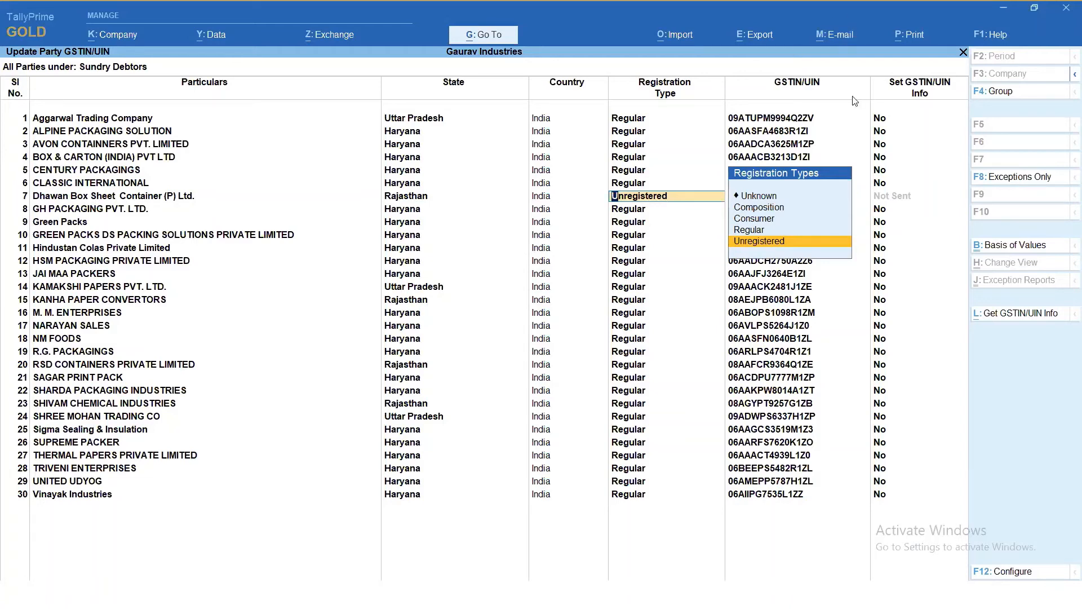
- Set the GSTIN/UIN info option to Yes for Aggarwal Trading Company to compare its book and portal details
click(110, 123)
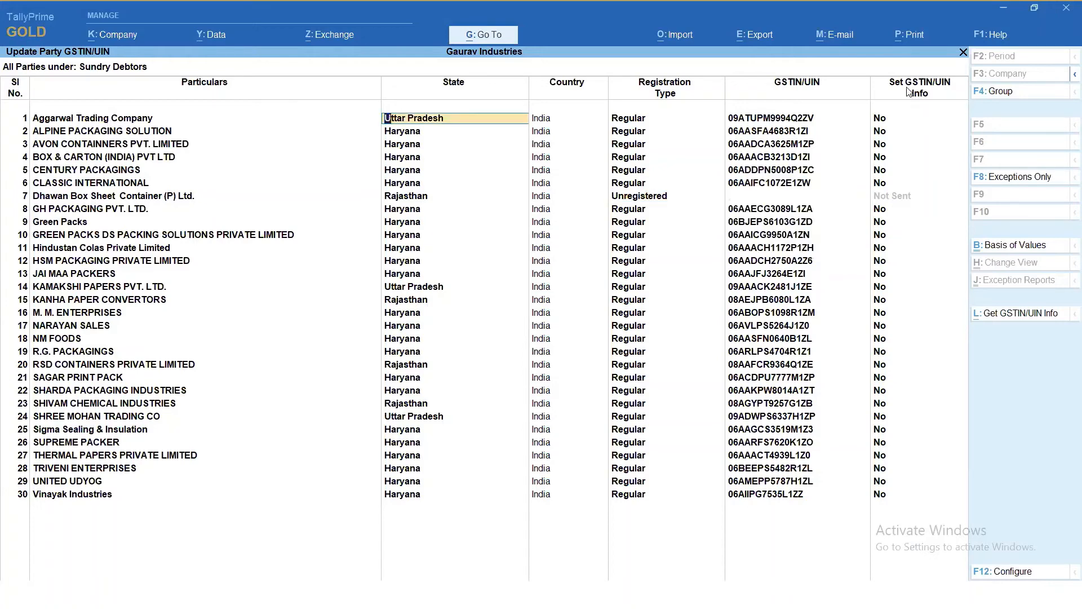
click(883, 120)
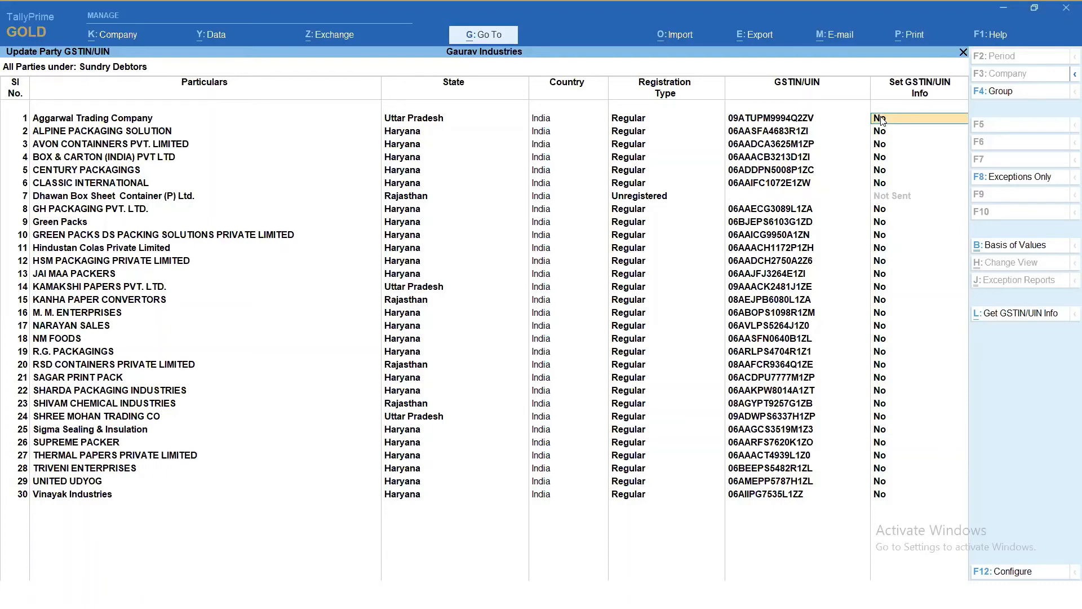
text(y)
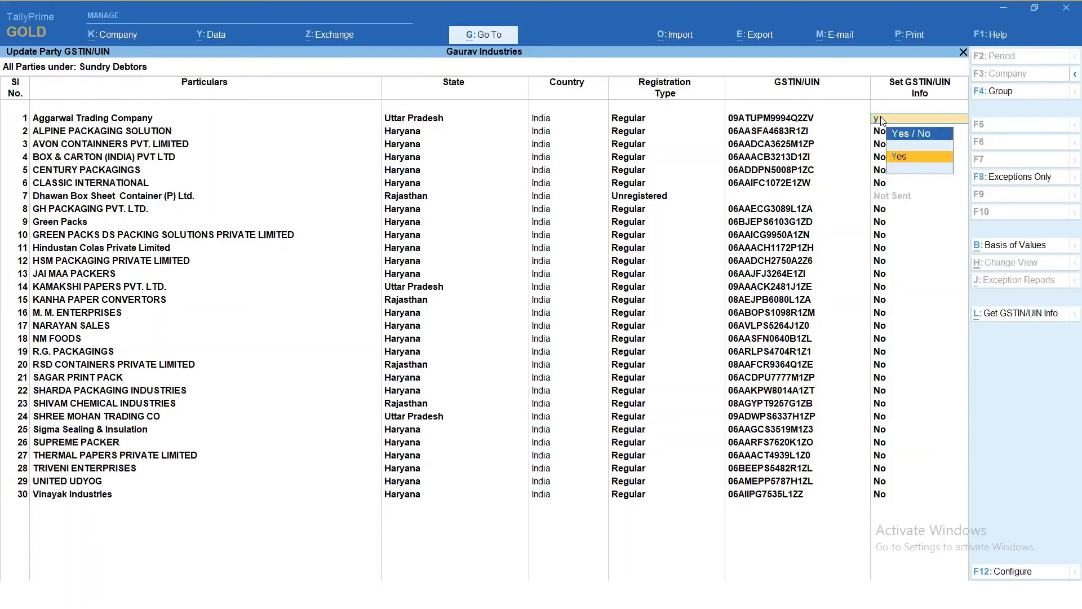
key(Return)
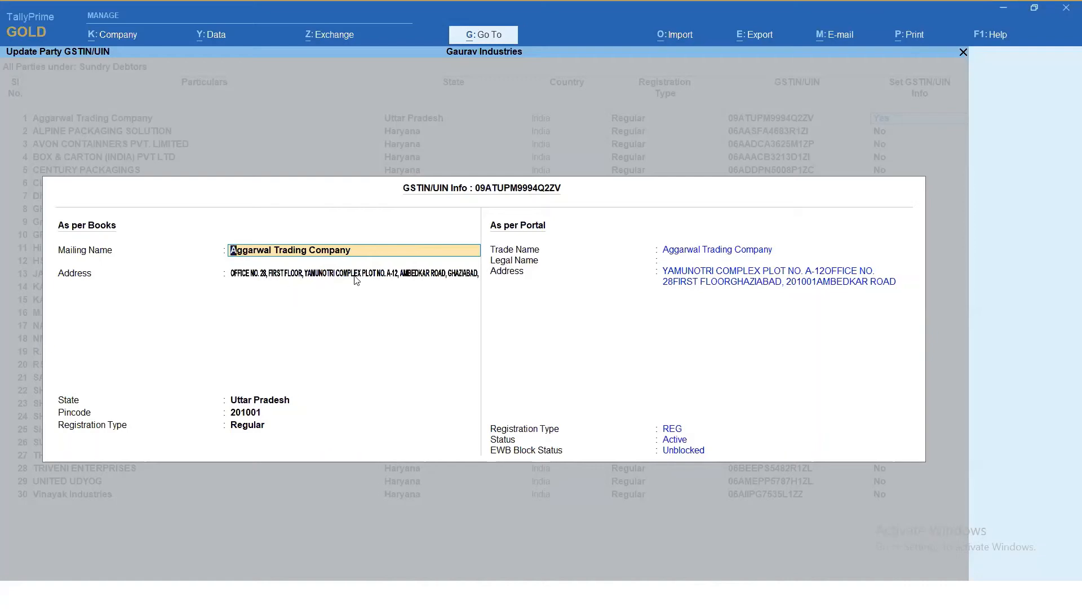
- Clear the address as per books for Aggarwal Trading Company, and quit its GSTIN/UIN info without saving
click(392, 280)
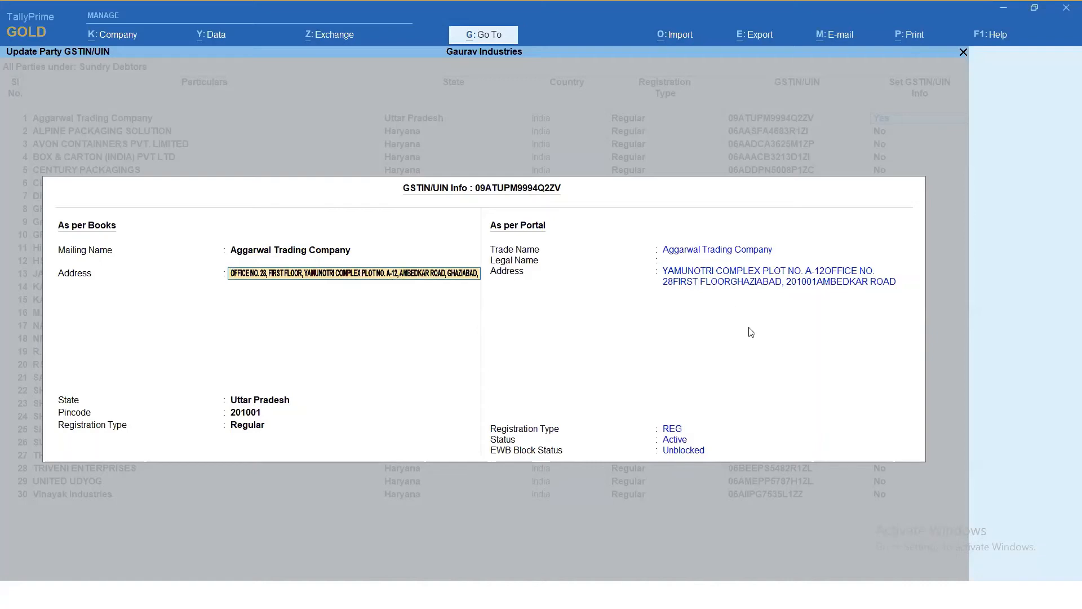
key(BackSpace)
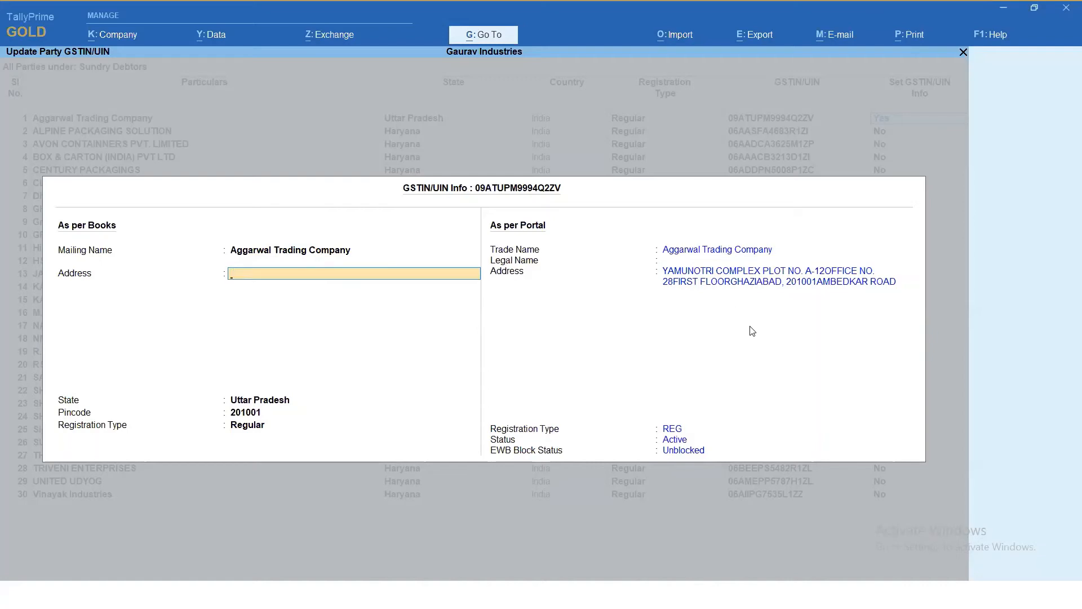
key(Escape)
key(y)
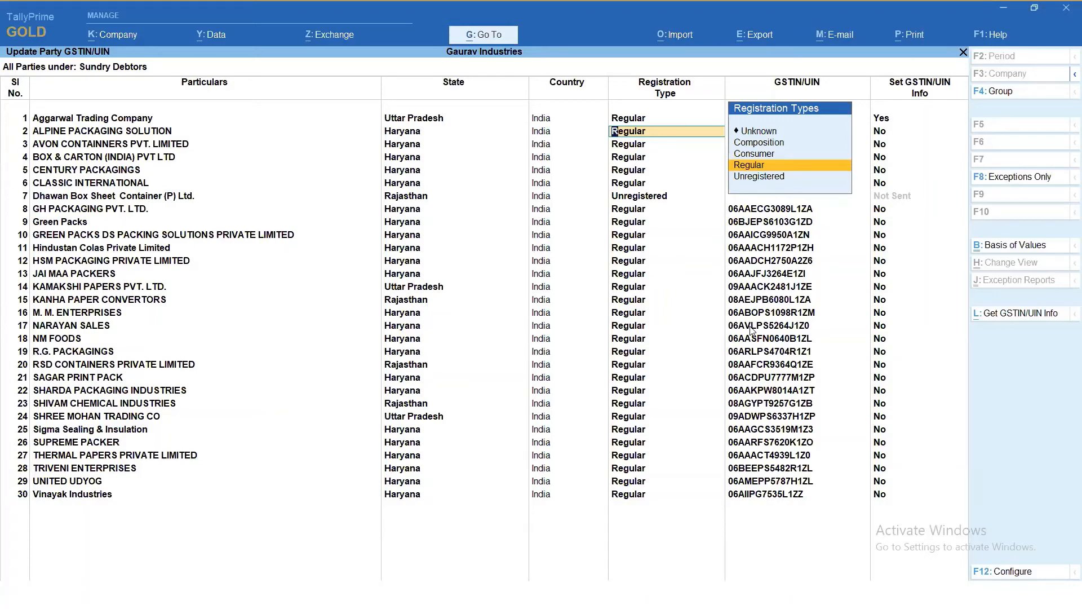
- Quit Update Party GSTIN without saving and return to the Gateway of Tally
key(BackSpace)
key(Escape)
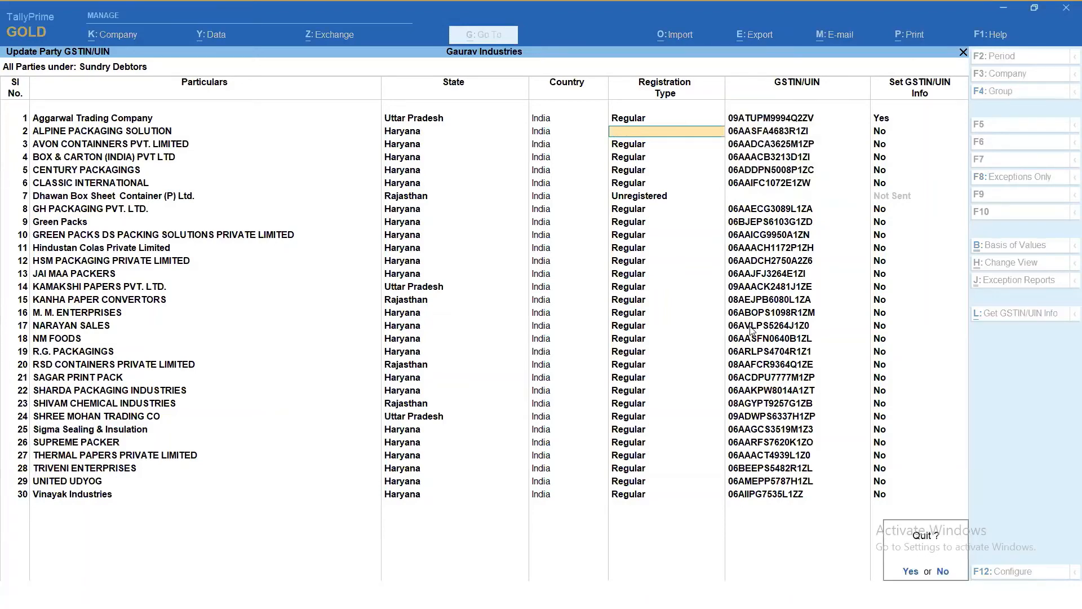
key(y)
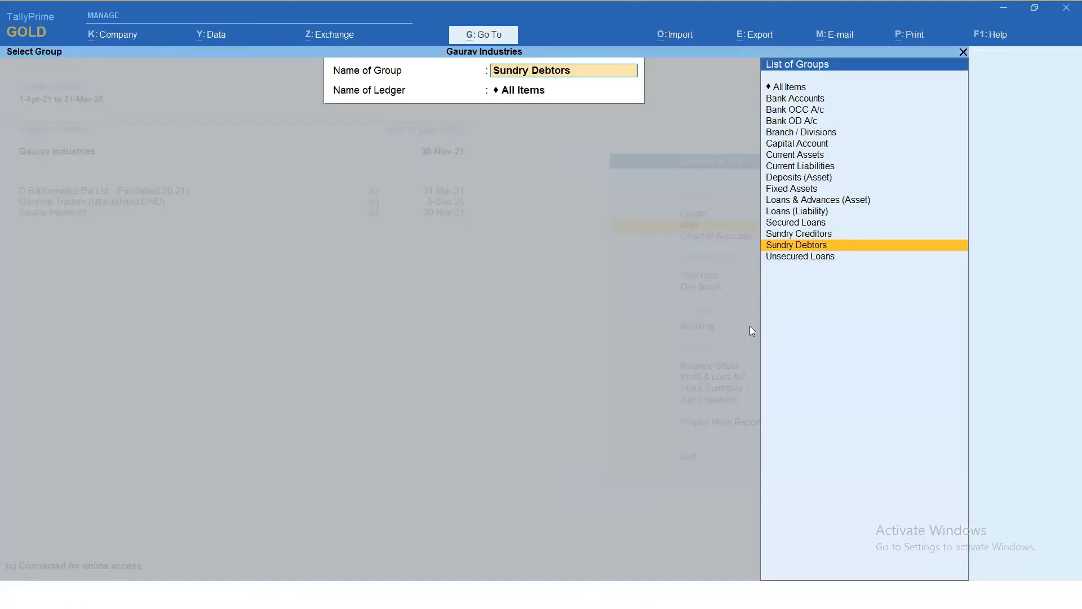
key(Escape)
key(Escape)
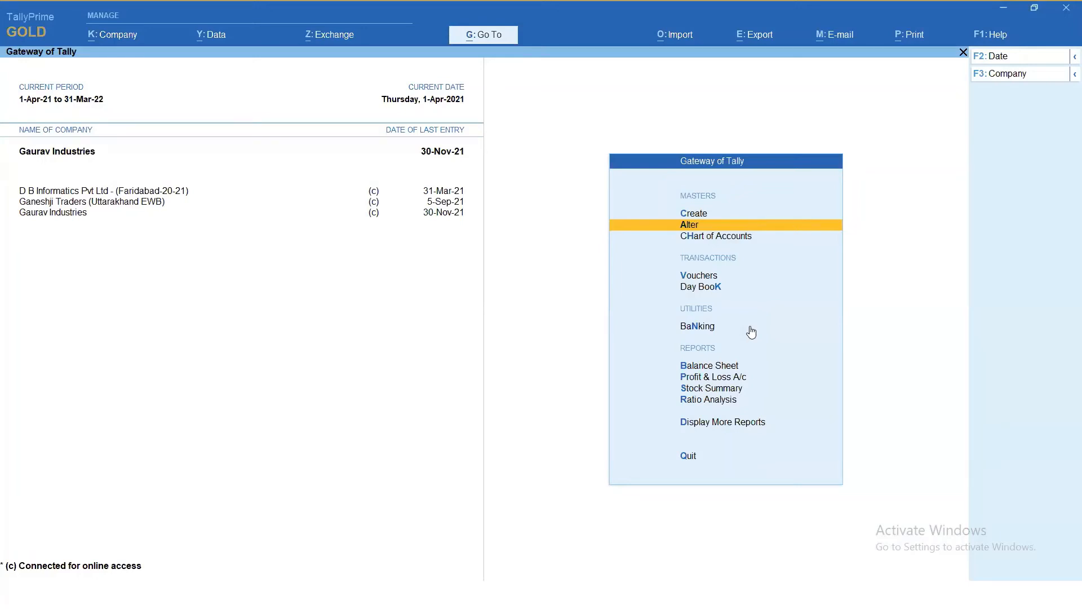
- Find the GST reports through Go To and open GST Rate Setup
click(482, 43)
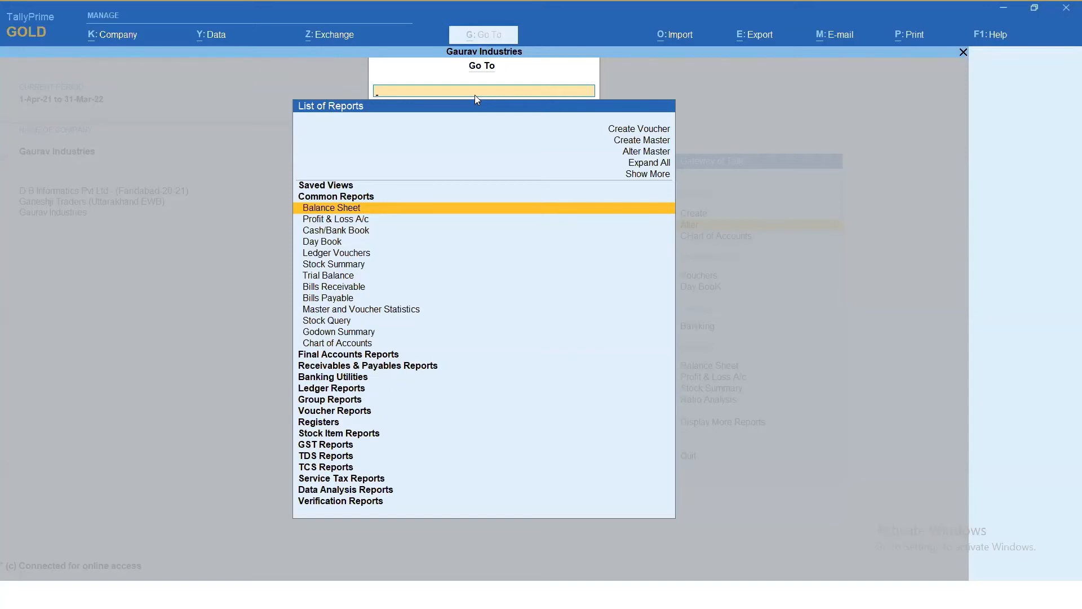
text(hs)
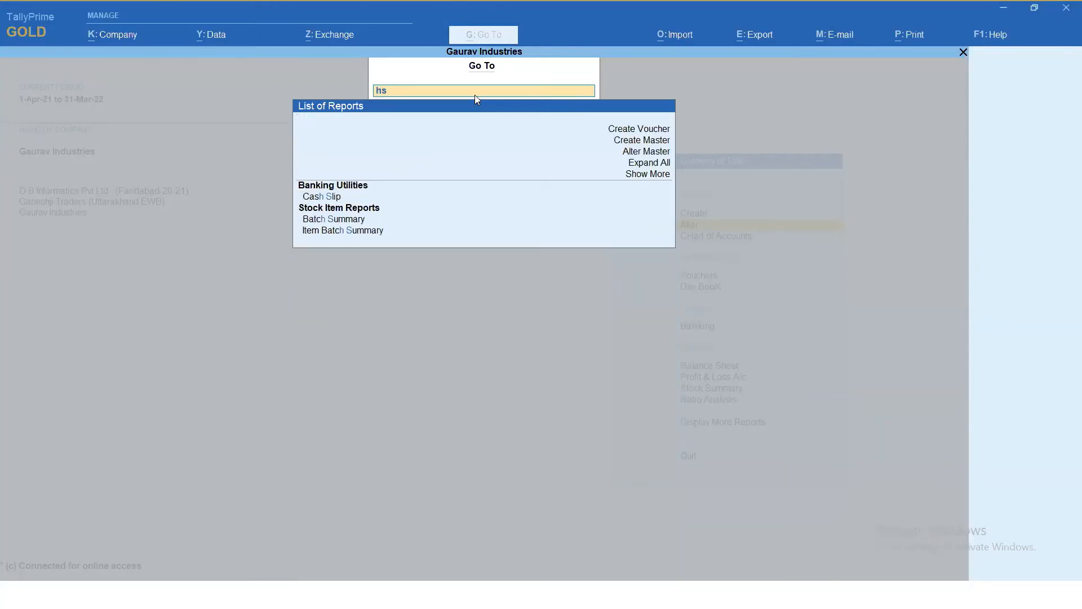
key(BackSpace)
key(BackSpace)
text(GST)
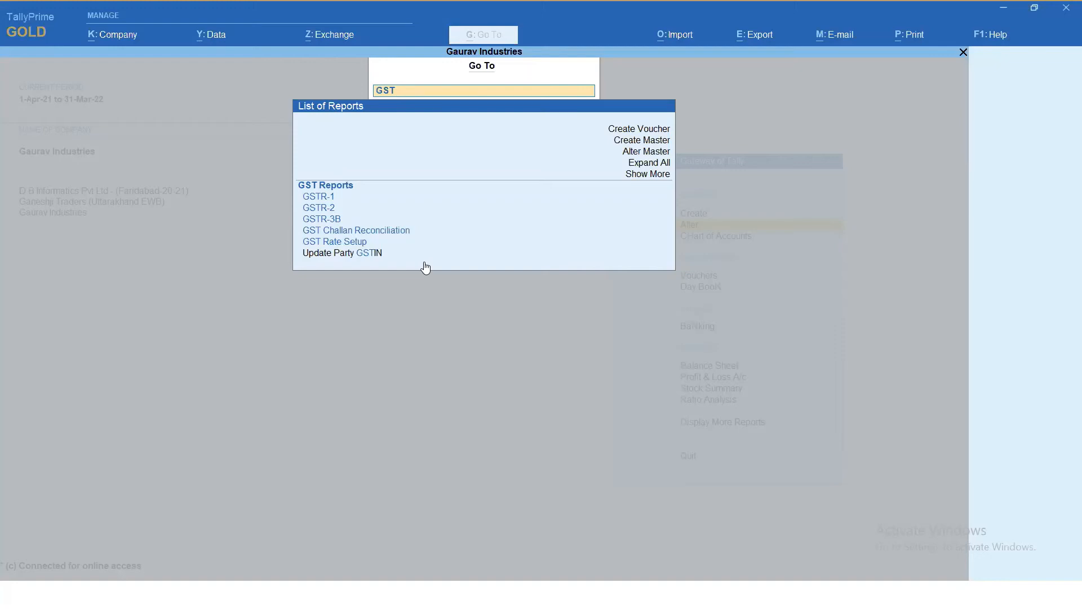
click(338, 242)
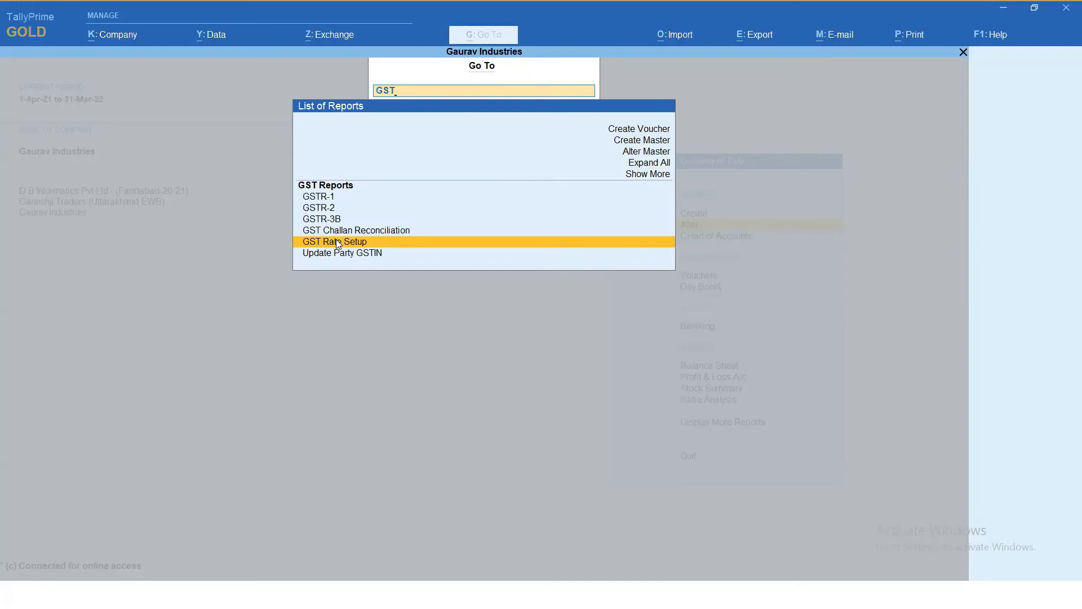
click(338, 243)
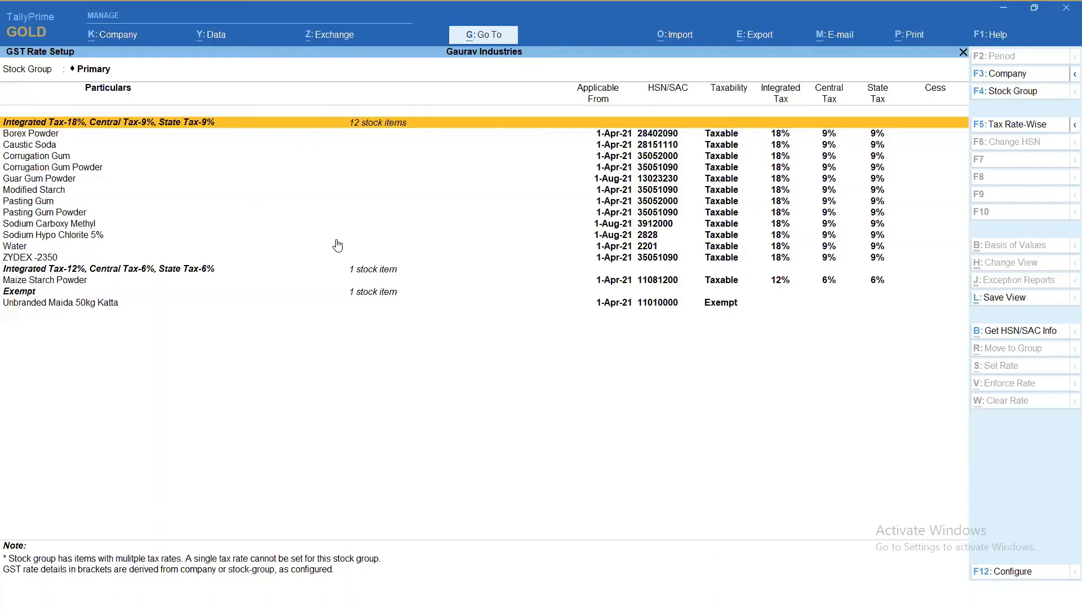
- Look through the HSN/SAC codes and tax rates of the stock items in the 18% integrated tax group
key(Down)
key(Down)
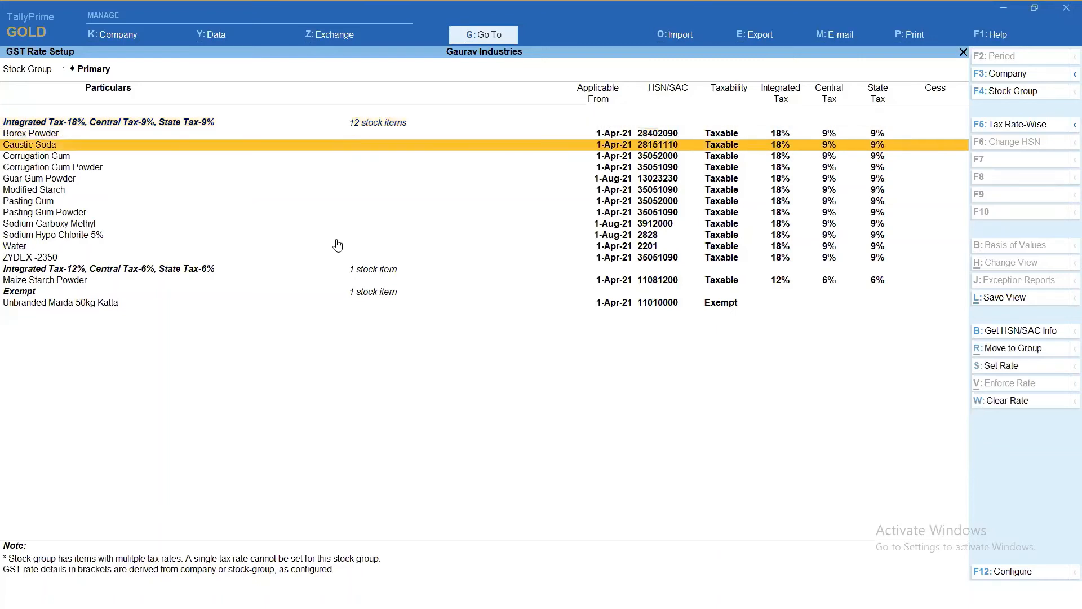
key(Down)
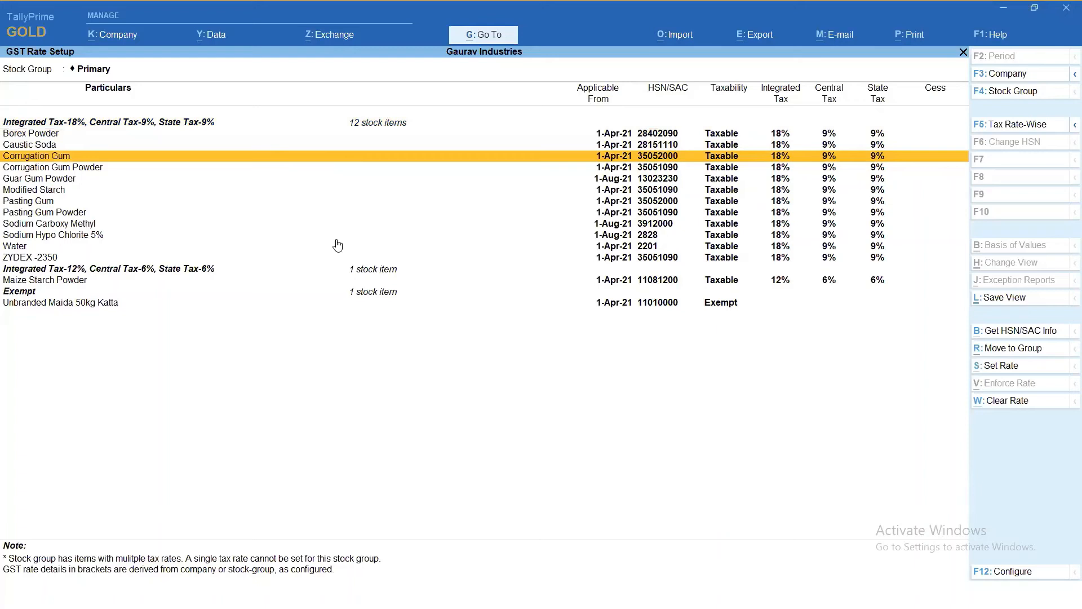
key(Down)
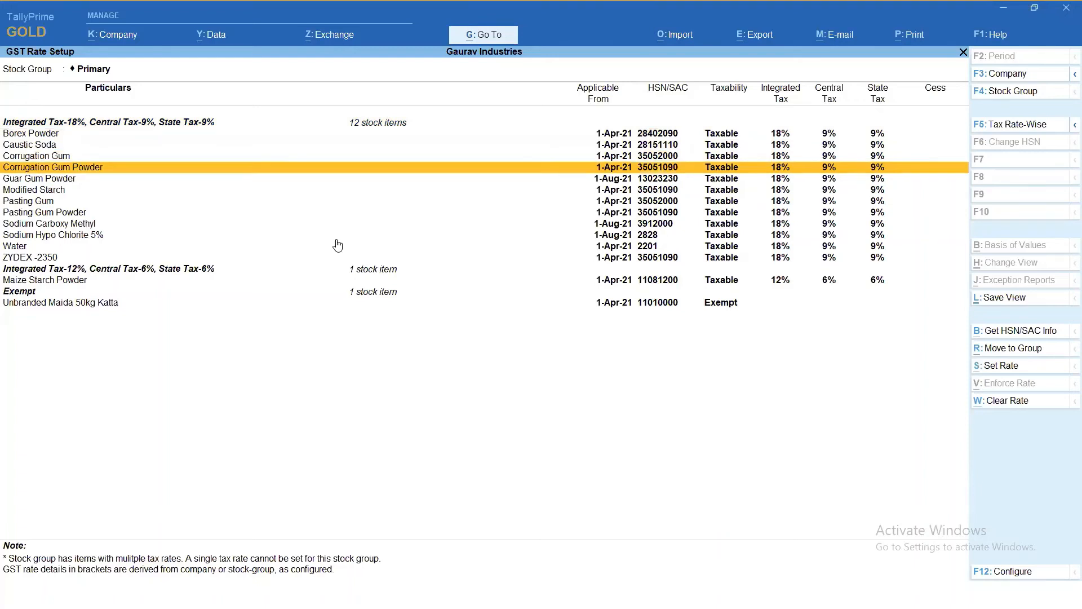
key(Down)
key(Down)
key(Down)
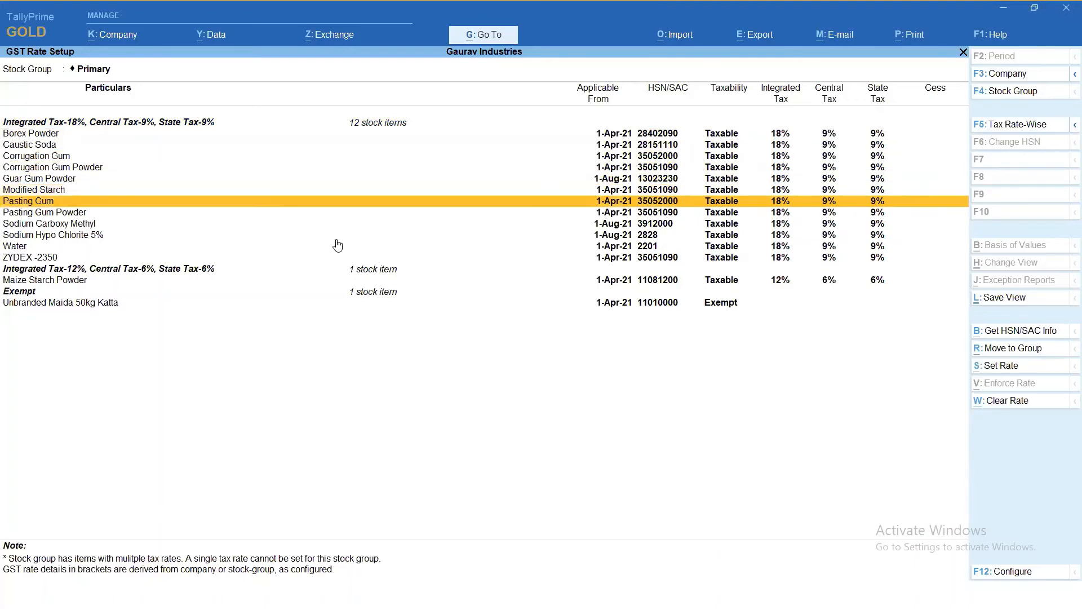
key(Up)
key(Up)
key(Up)
key(Up)
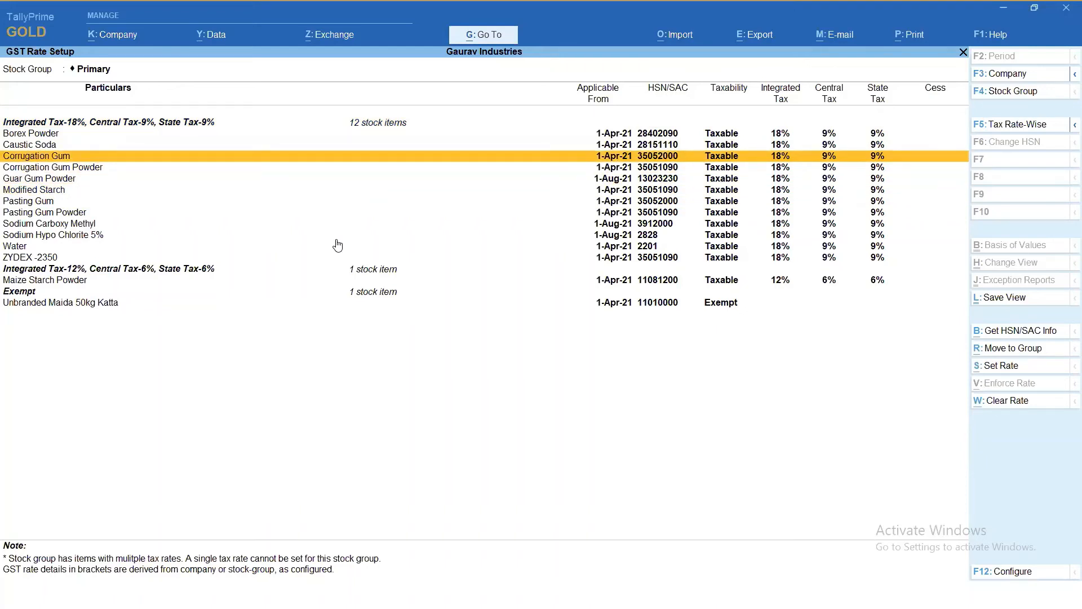
- Select Borex Powder, Modified Starch, Water and Maize Starch Powder together in the rate list, and clear the selection
key(Up)
key(Up)
key(Up)
key(Down)
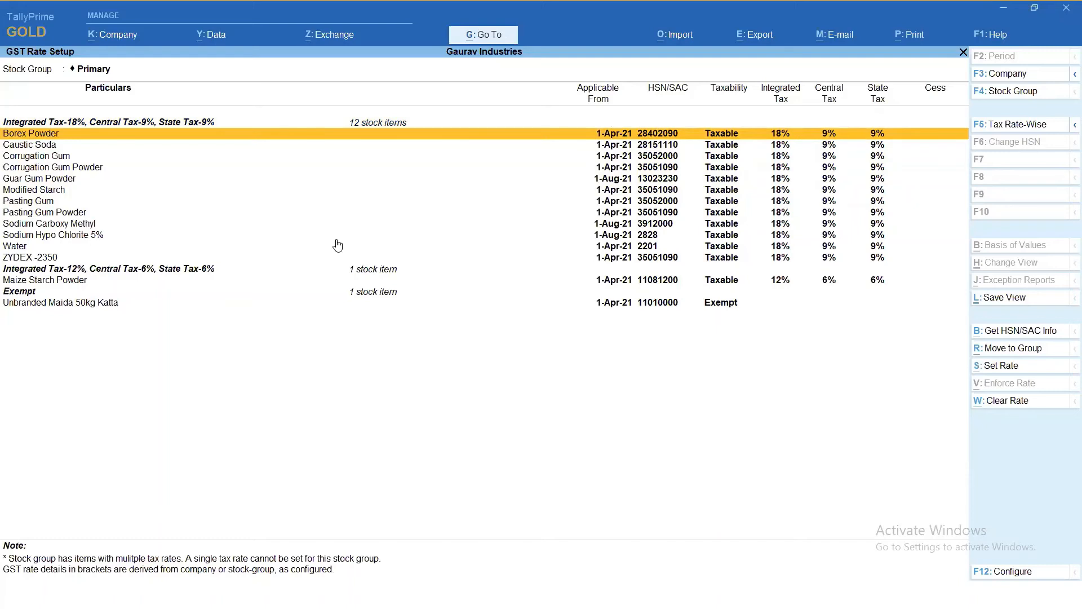
key(space)
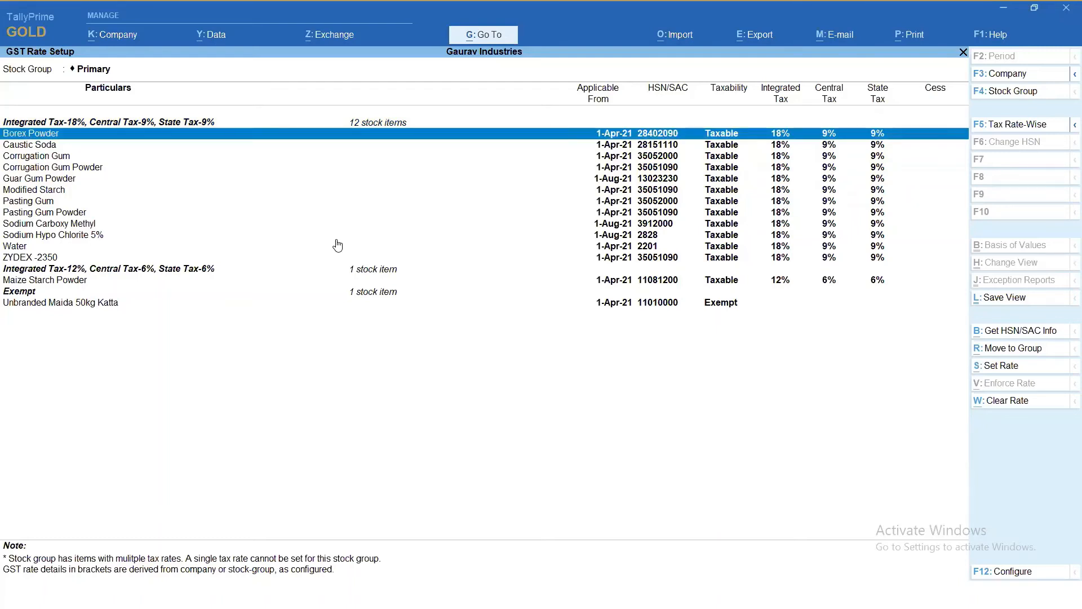
key(Down)
key(Down)
key(Down)
key(Down)
key(Down)
key(space)
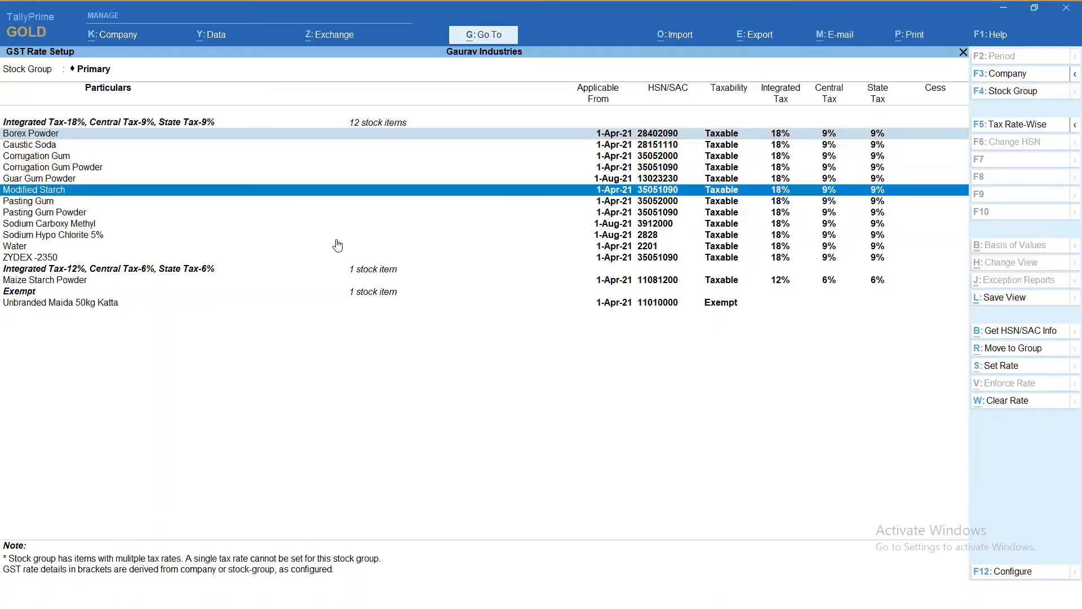
key(Down)
key(Down)
key(Down)
key(Down)
key(Down)
key(space)
key(Down)
key(Down)
key(Down)
key(Down)
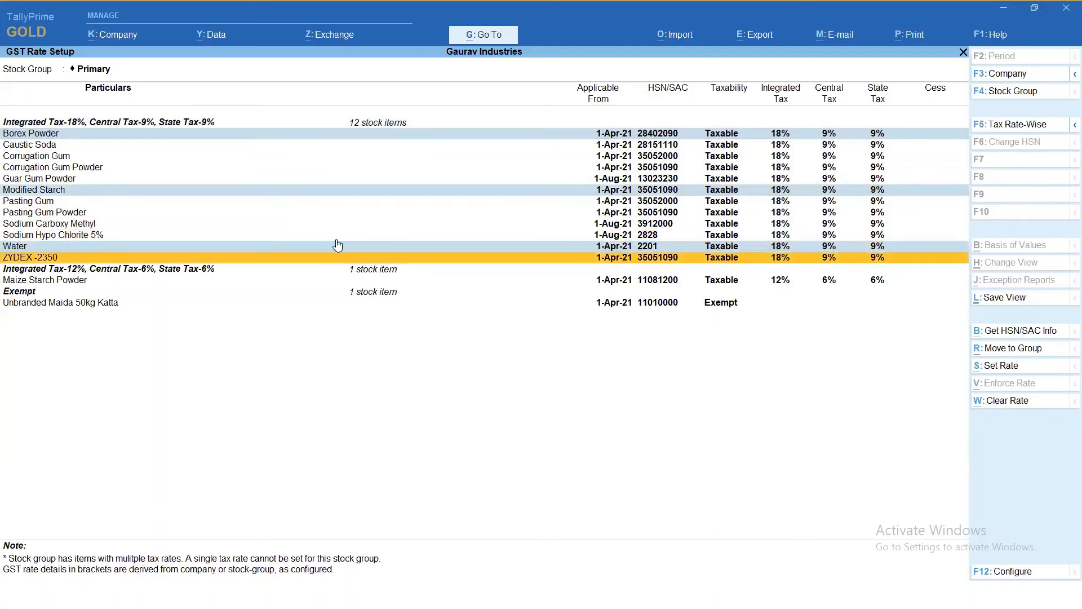
key(Up)
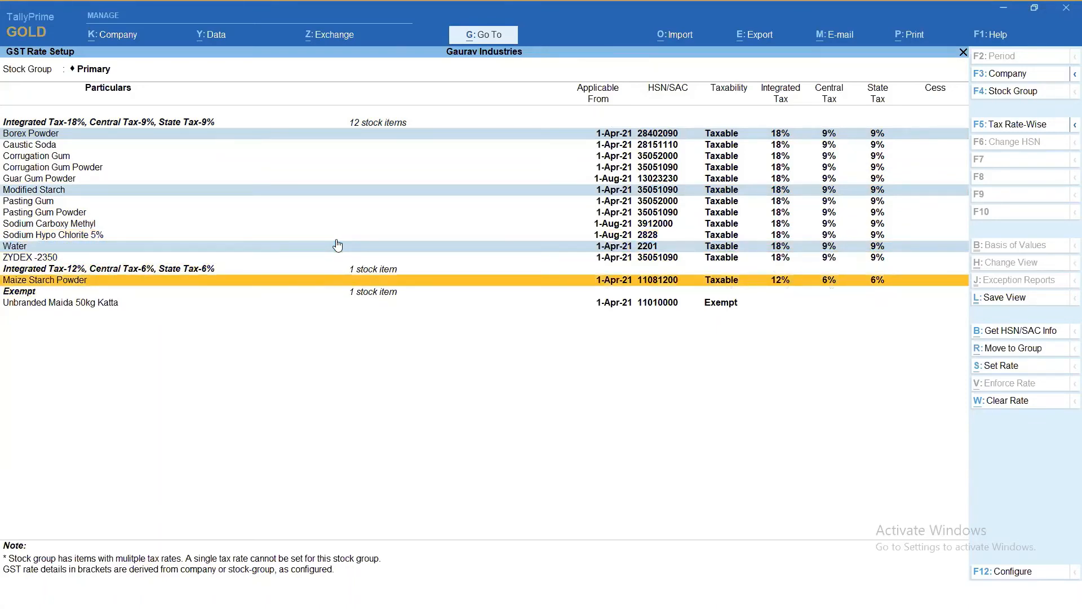
key(space)
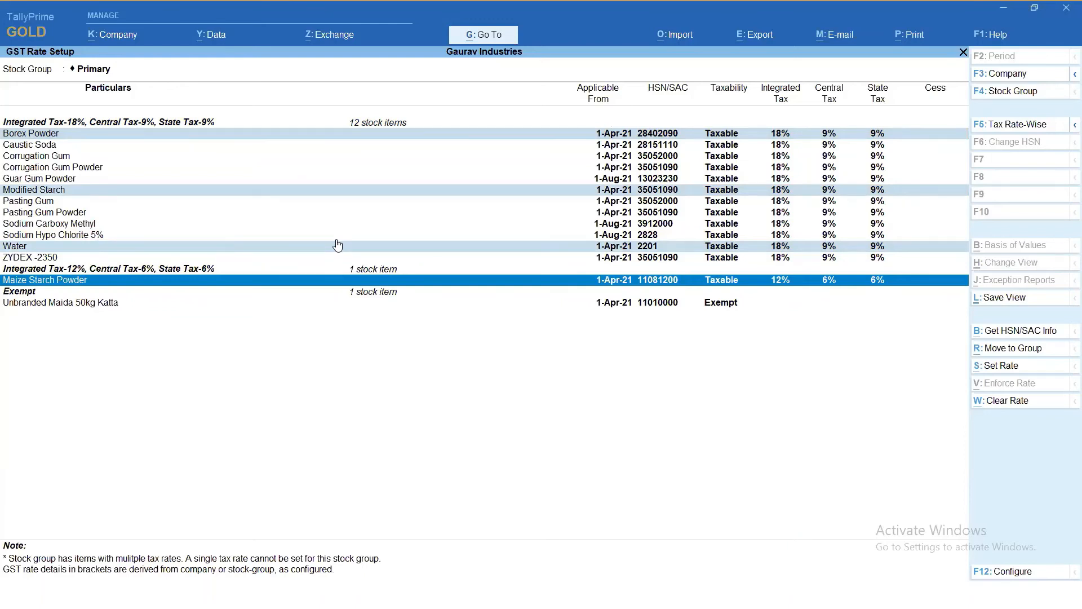
key(Escape)
key(Up)
key(Up)
key(Up)
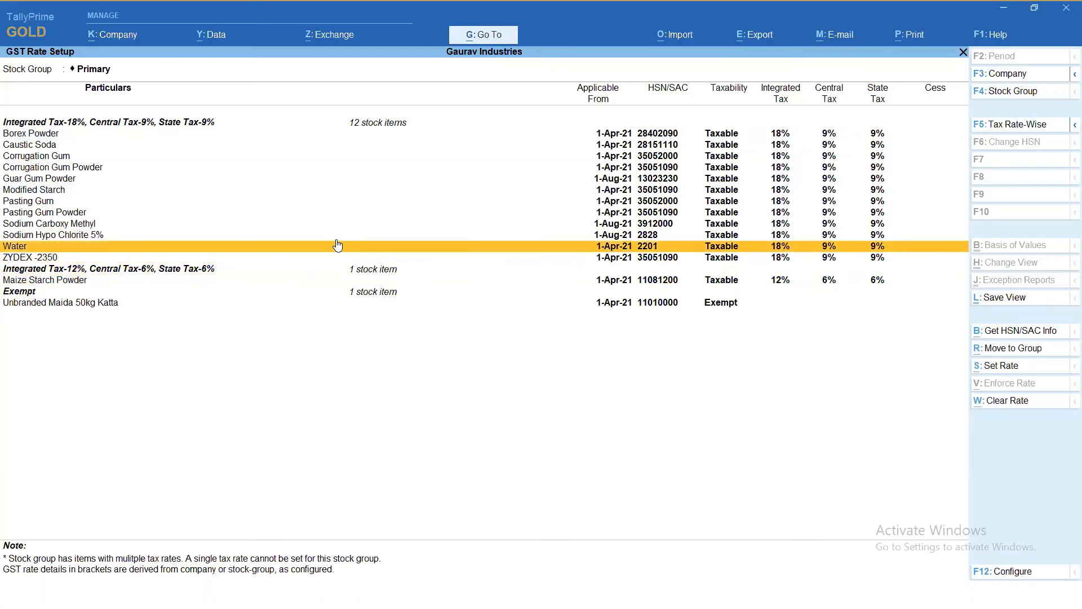
- Select all stock items across the 18%, 12% and exempt groups, and clear the selection
key(ctrl)
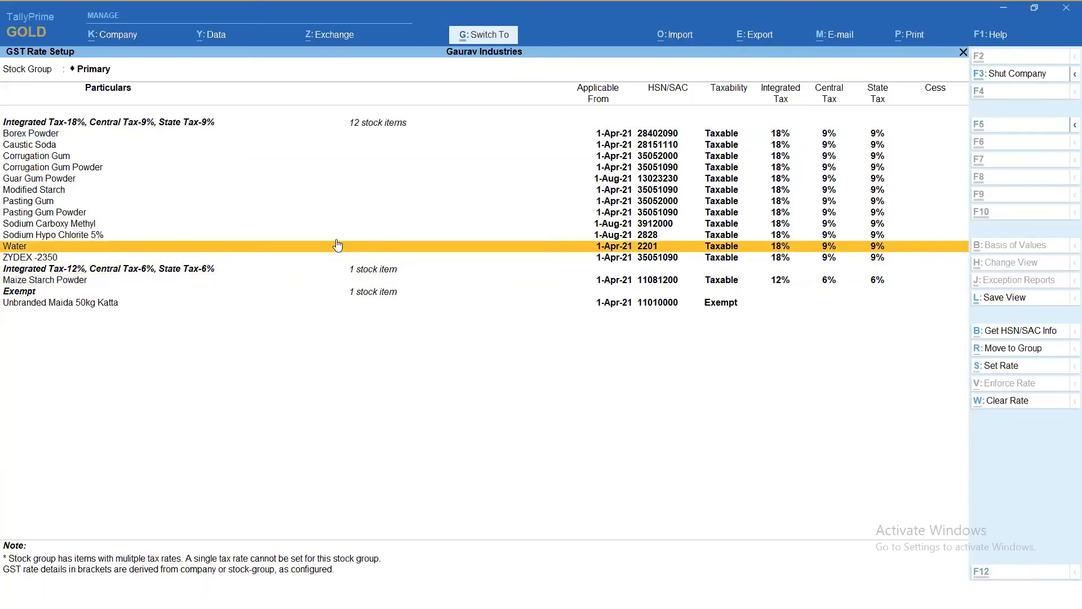
click(646, 135)
key(shift+Down)
key(shift+Down)
key(shift+Down)
key(shift+Down)
key(shift+Down)
key(shift+Down)
key(shift+Down)
key(shift+Down)
key(shift+Down)
key(shift+Down)
key(shift+Down)
key(shift+Down)
key(shift+Down)
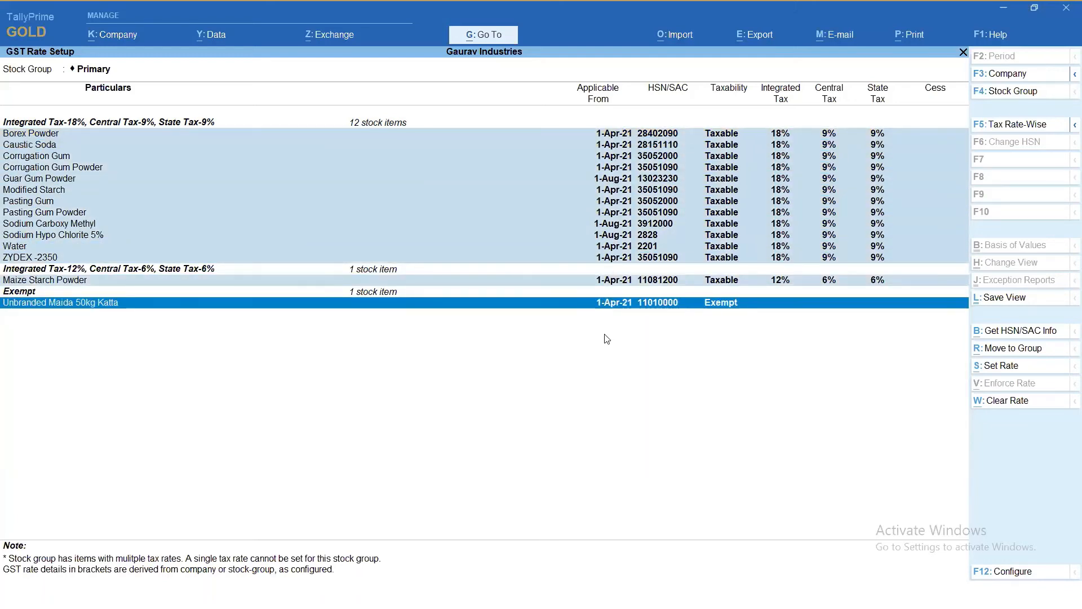
key(ctrl+space)
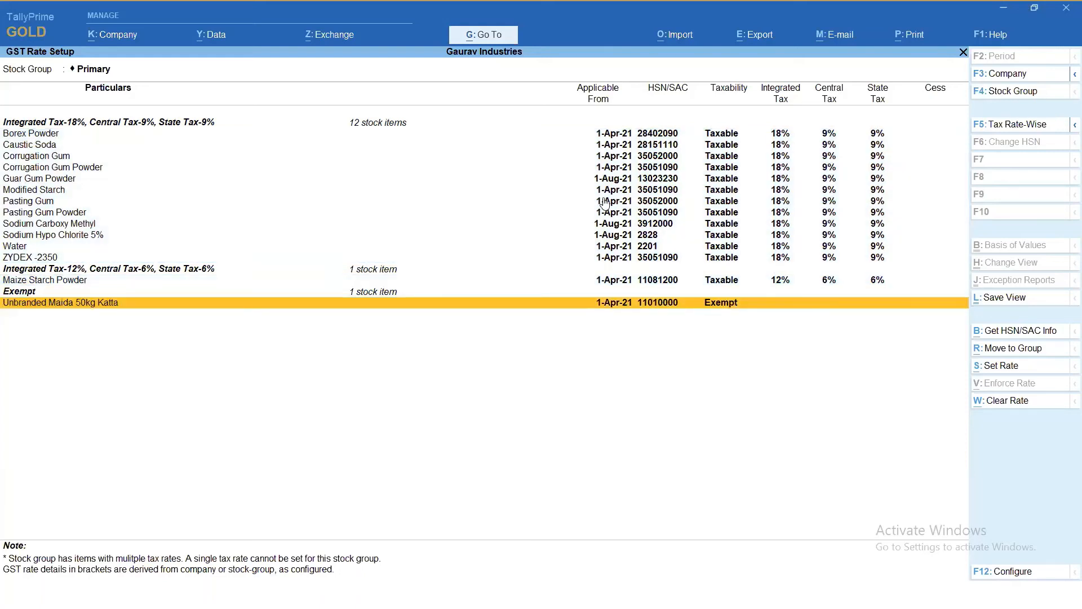
- Select every stock item in GST Rate Setup and fetch the HSN/SAC info for all of them
key(ctrl+space)
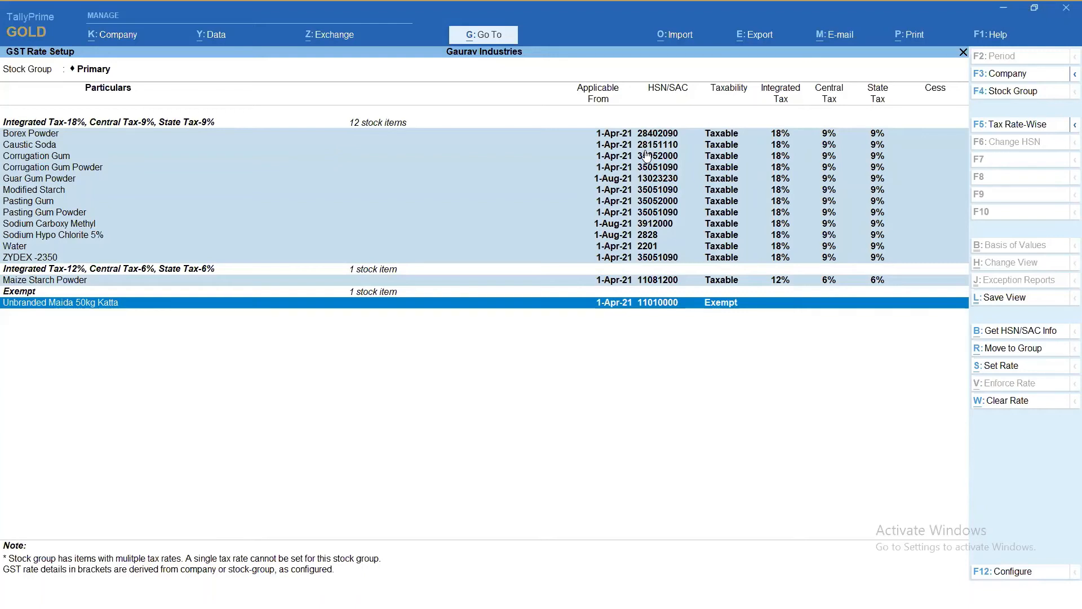
click(1011, 338)
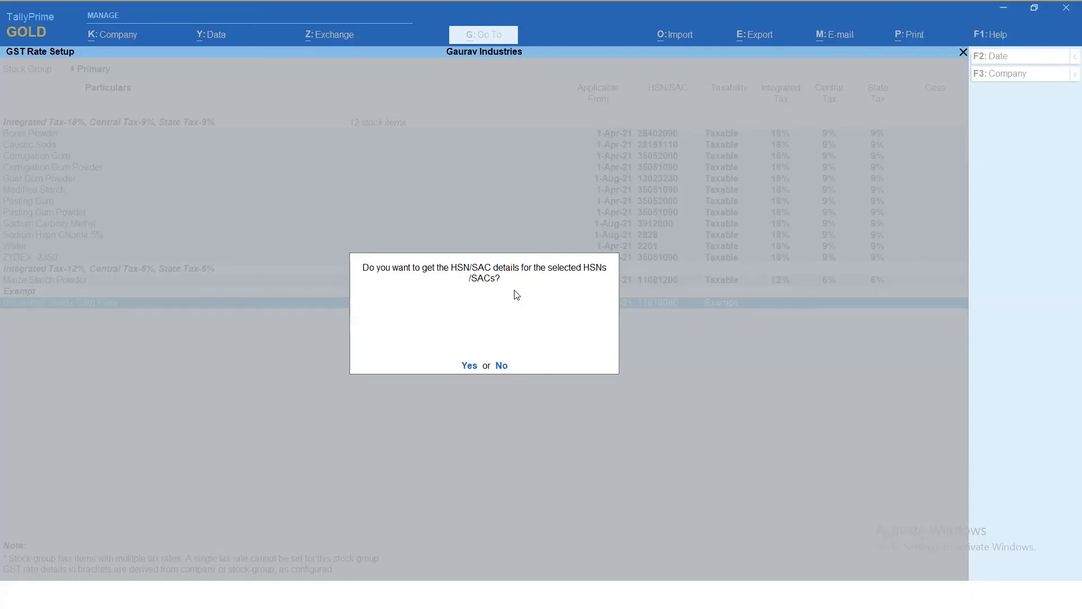
key(Return)
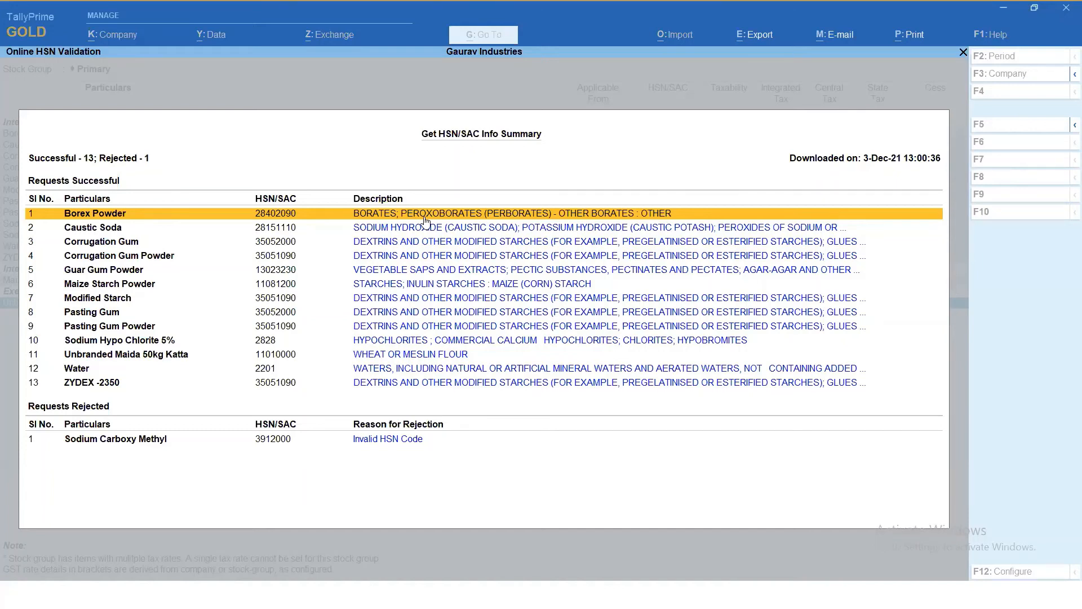
- Compare the fetched HSN/SAC descriptions of the stock items in the successful requests, from Caustic Soda to ZYDEX -2350
click(111, 225)
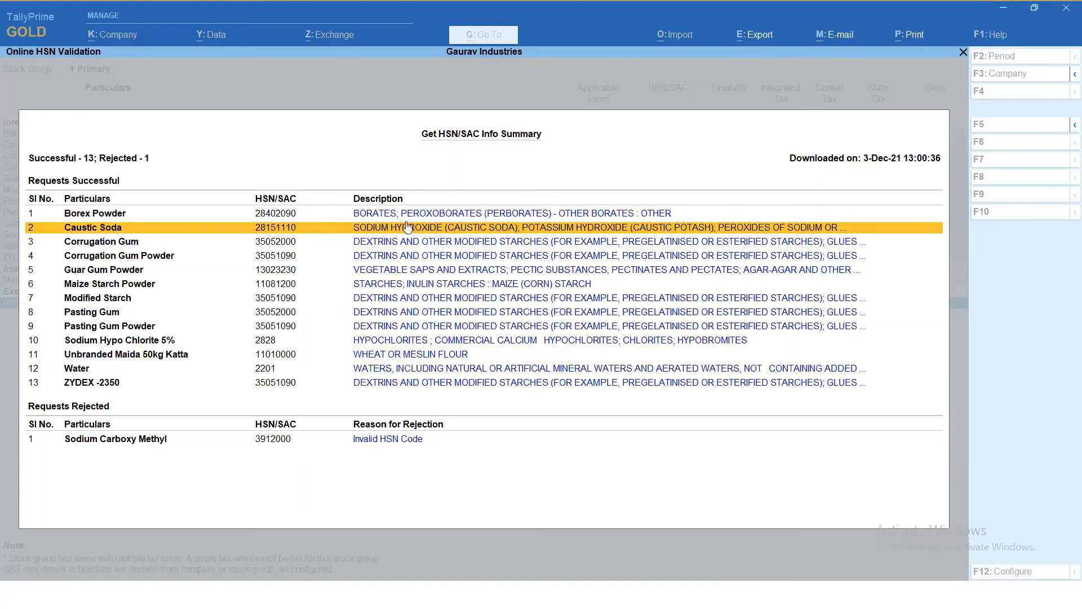
click(86, 304)
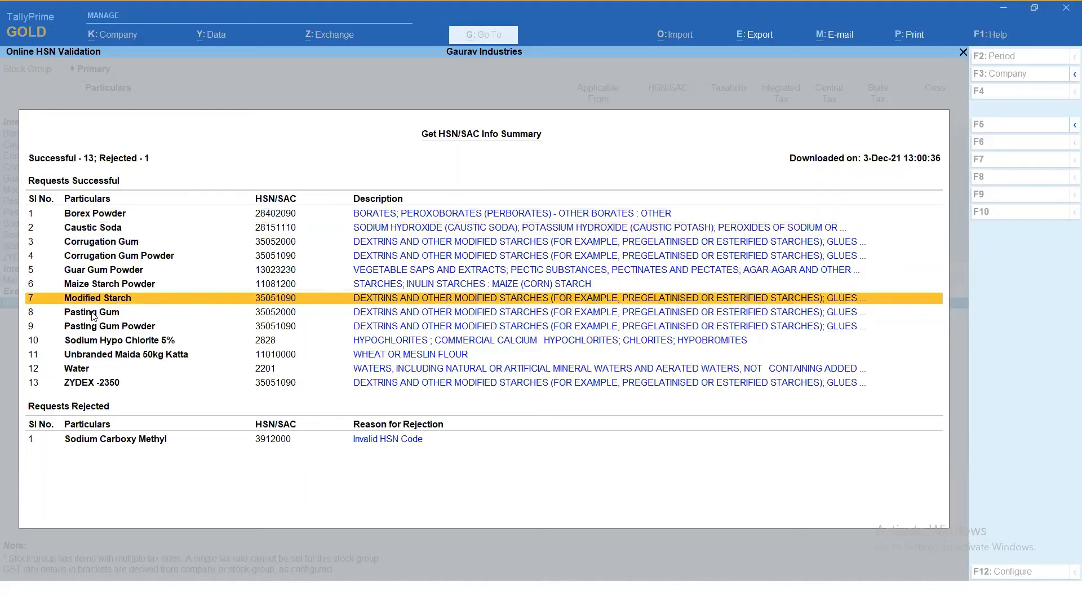
click(410, 309)
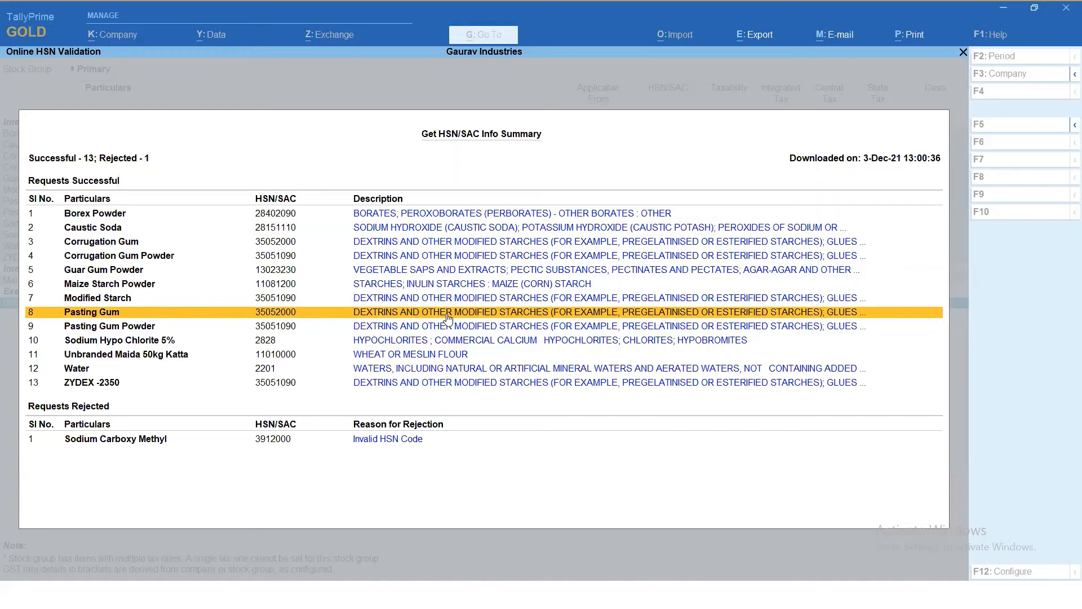
click(117, 332)
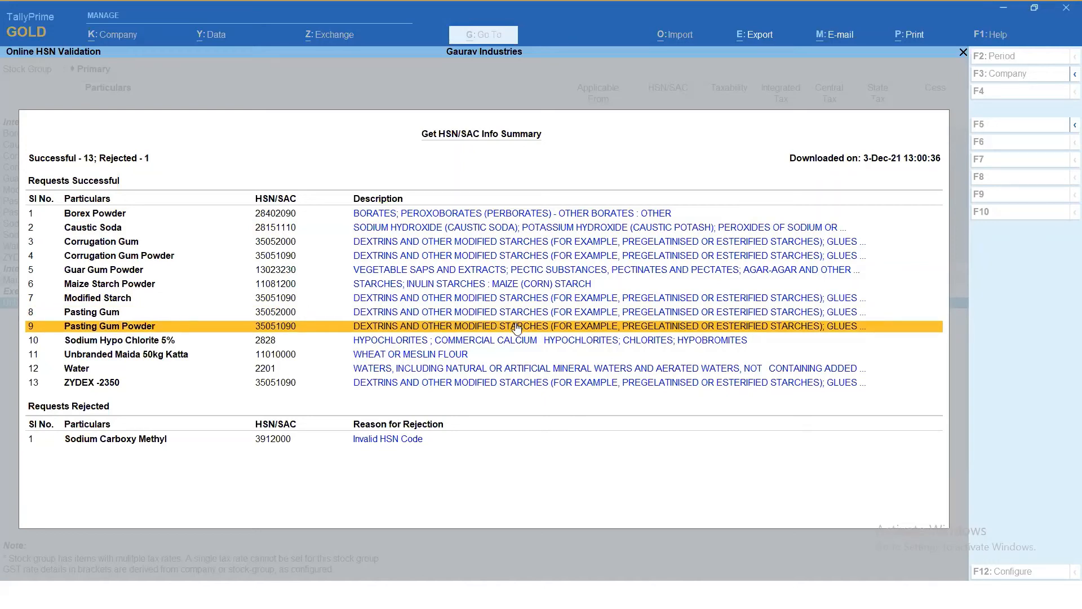
click(98, 385)
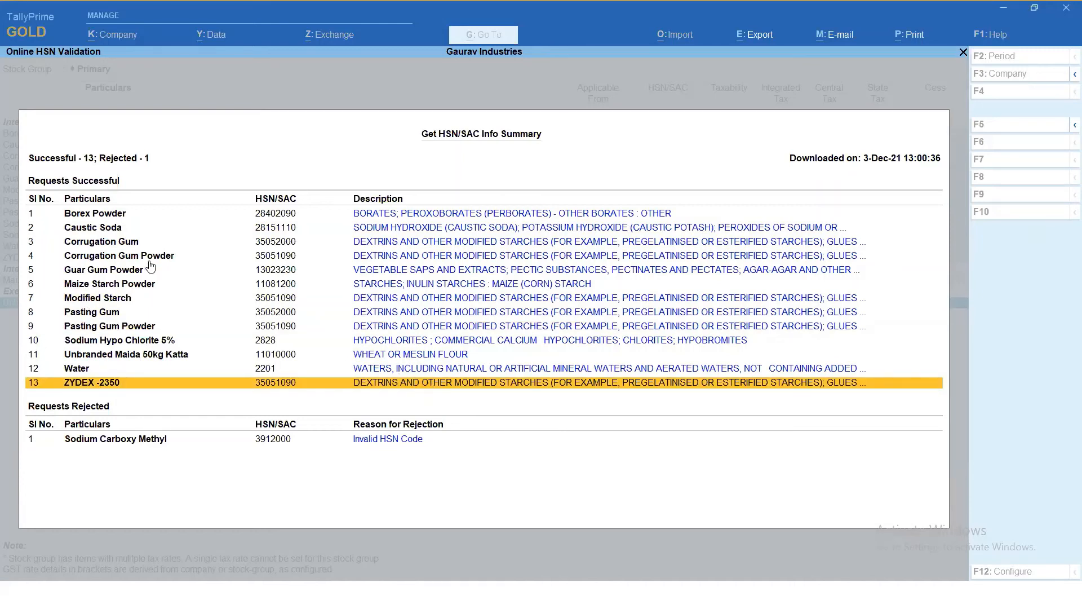
click(79, 244)
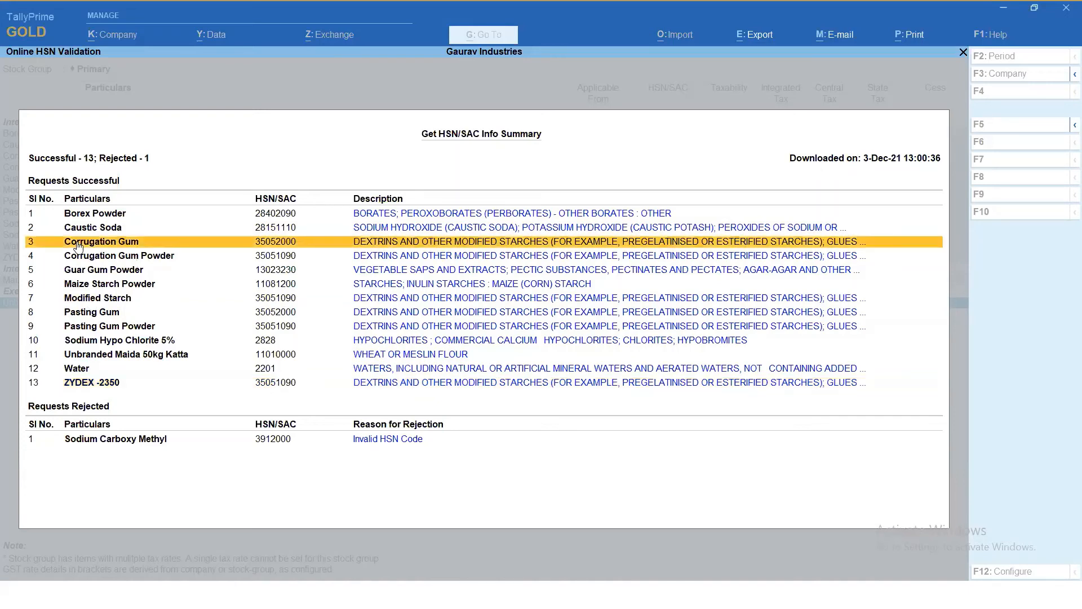
click(85, 261)
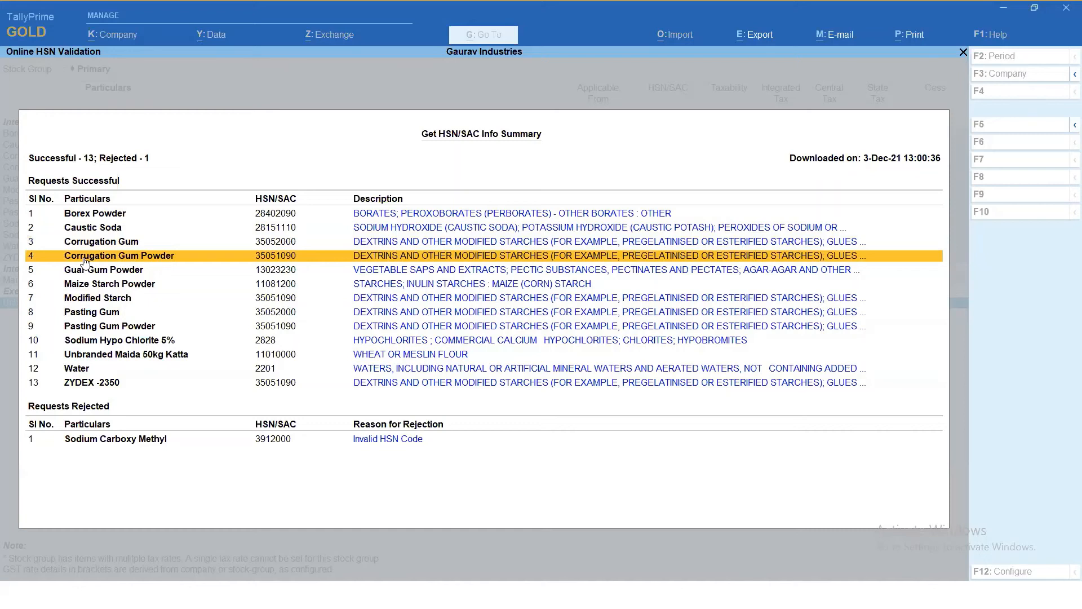
click(88, 299)
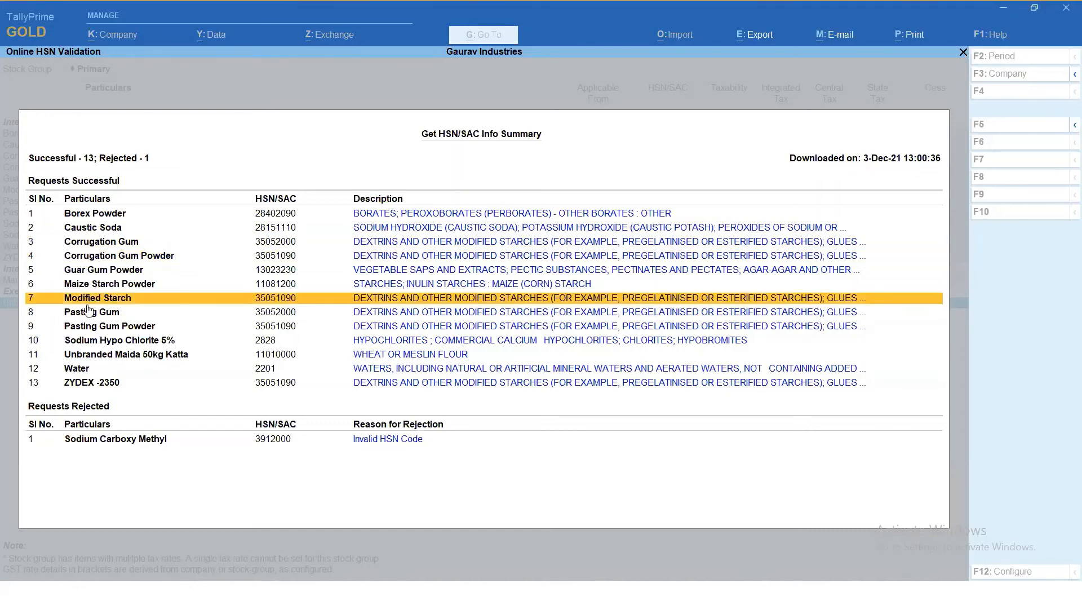
click(88, 312)
click(85, 327)
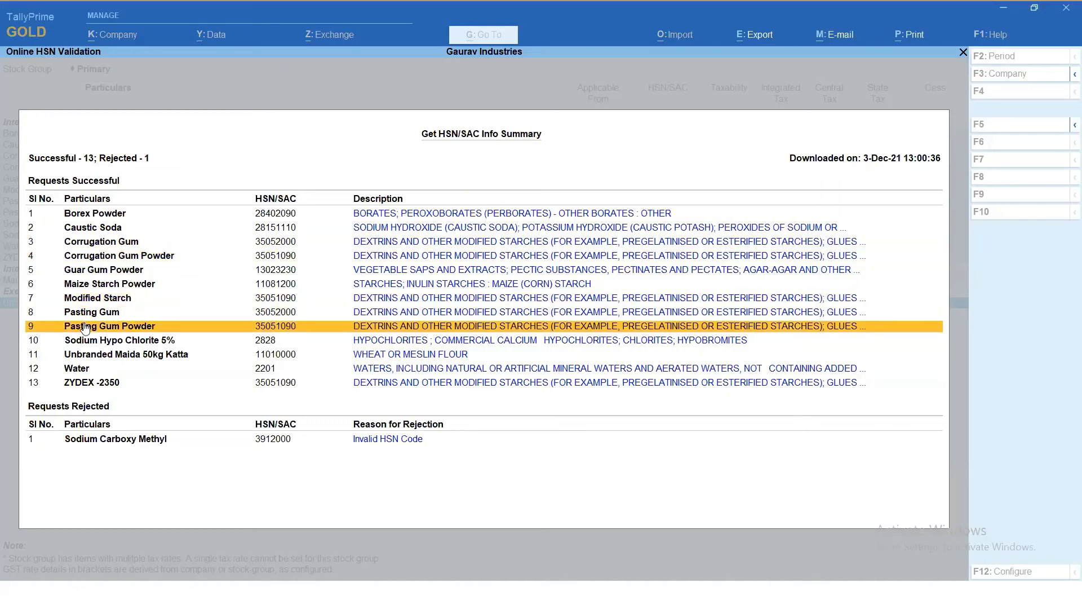
click(83, 383)
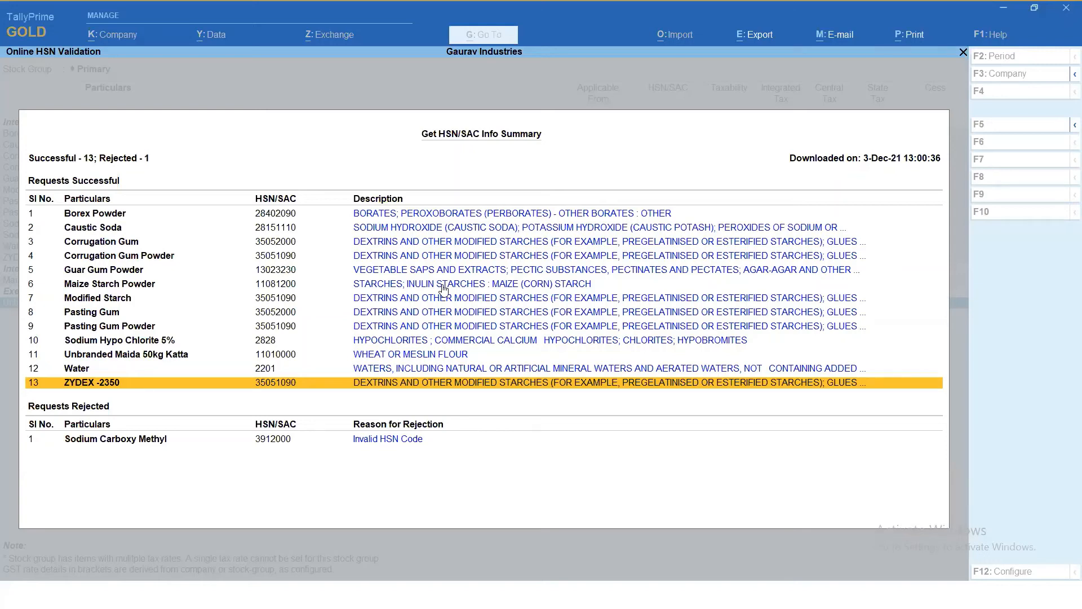
- Check the rejection reason for Sodium Carboxy Methyl's HSN code, and close the HSN/SAC info summary
click(95, 218)
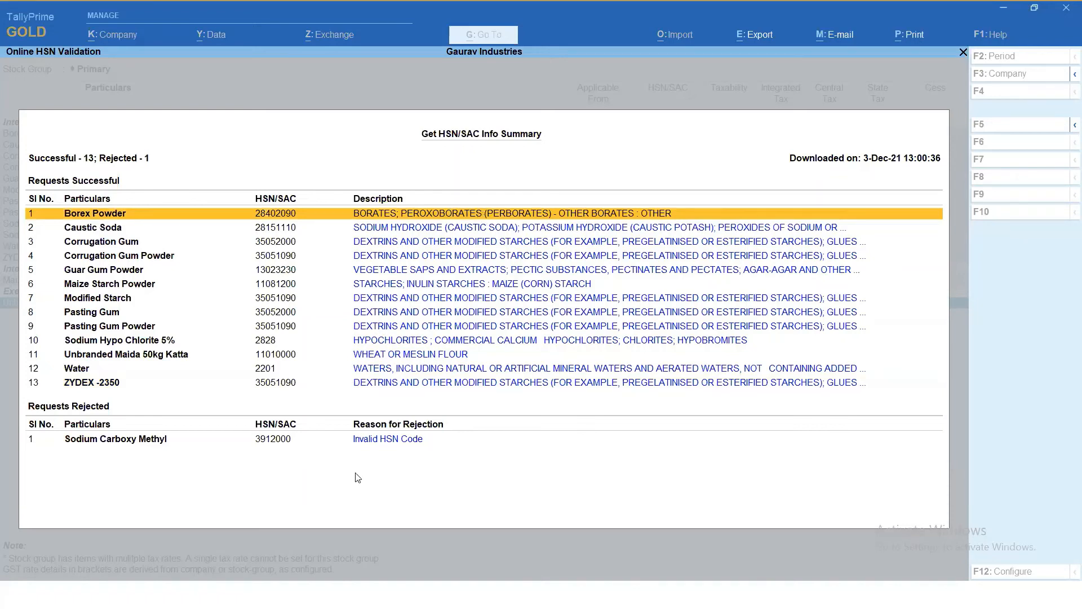
click(399, 445)
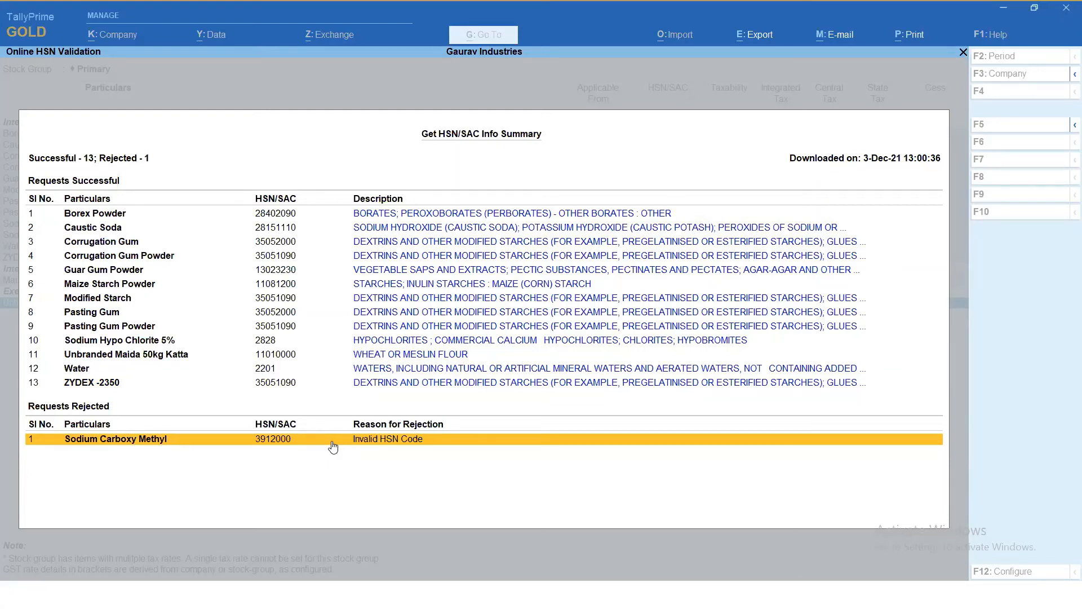
key(Escape)
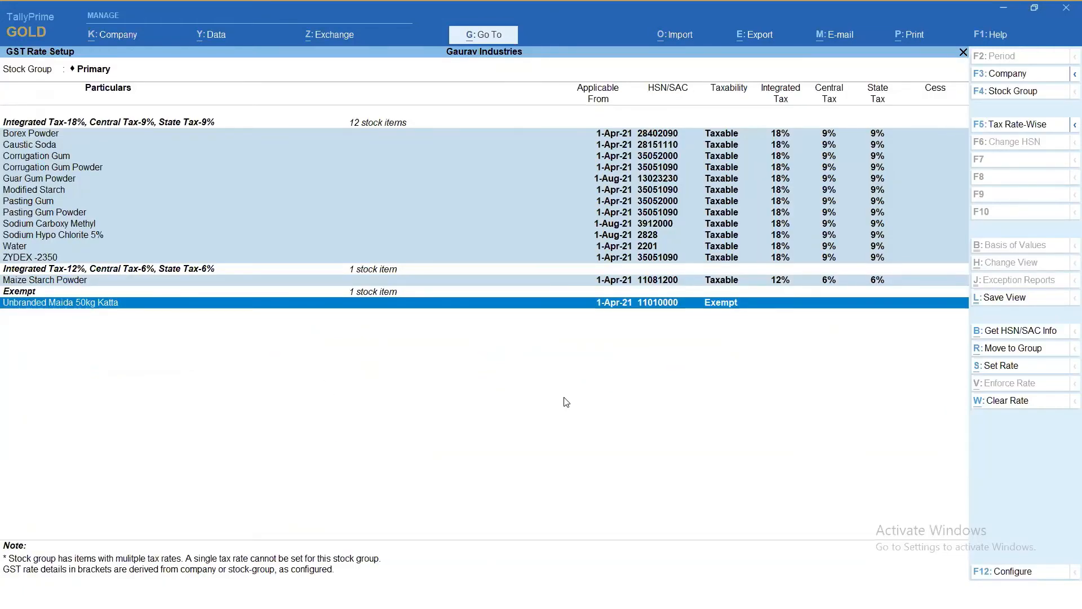
- Clear the selection, fetch the HSN/SAC info for Borex Powder alone, and leave GST Rate Setup
key(ctrl+space)
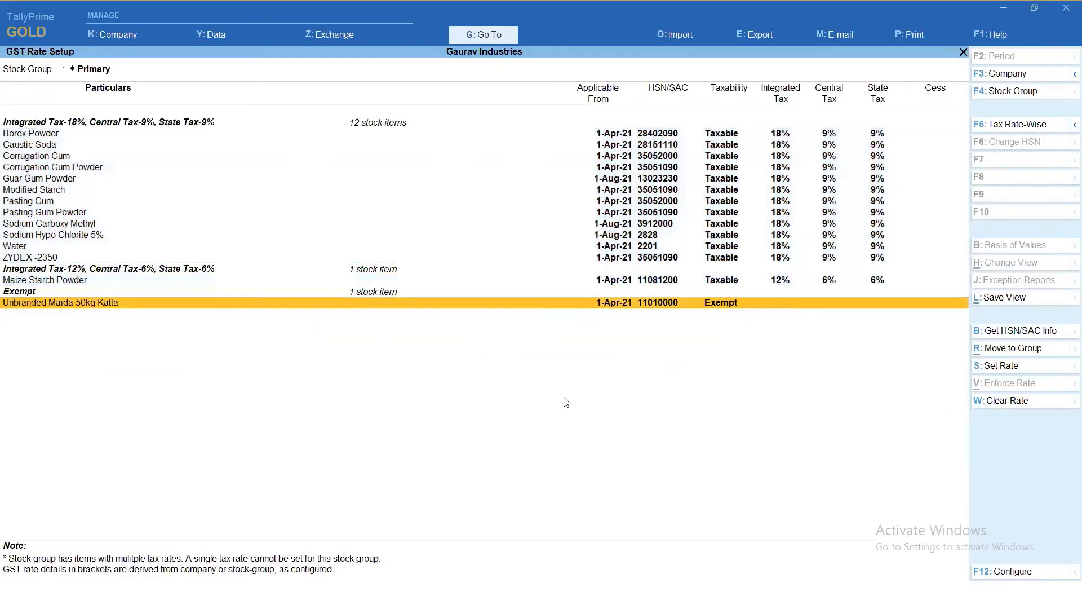
click(623, 138)
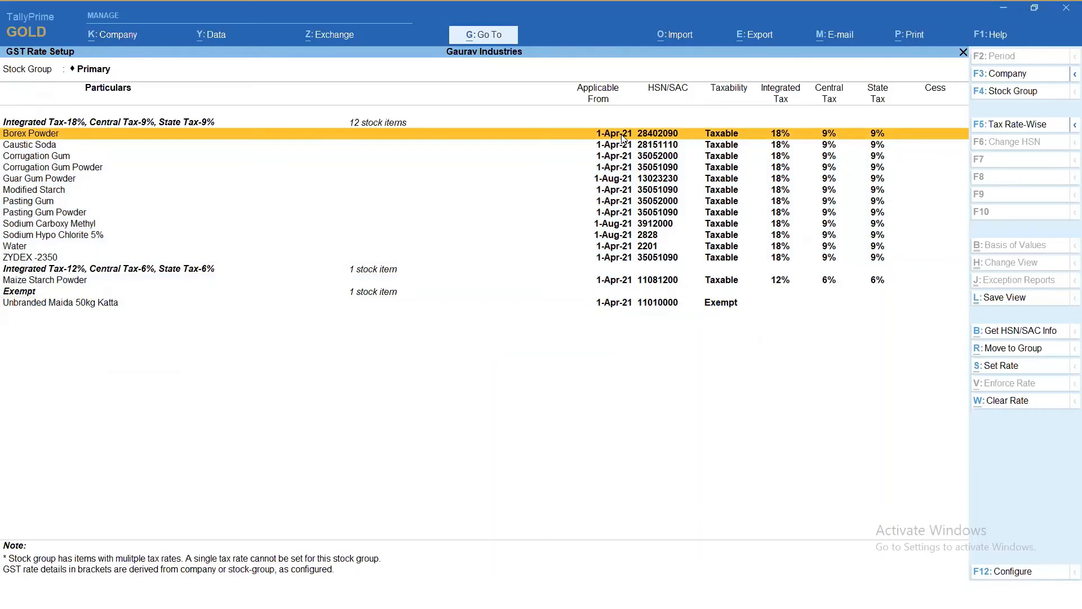
click(1038, 332)
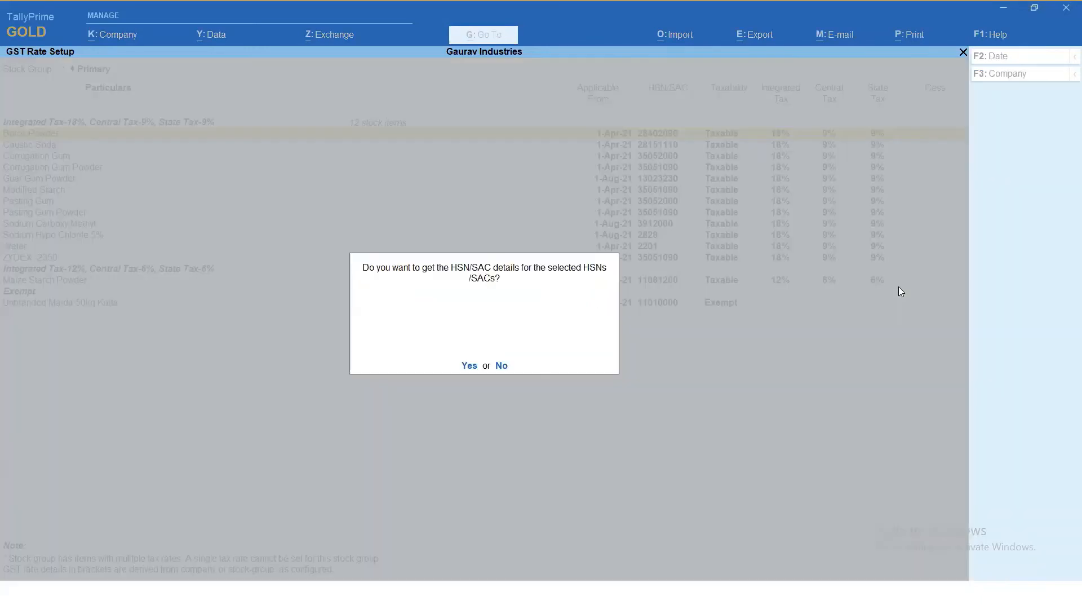
click(468, 366)
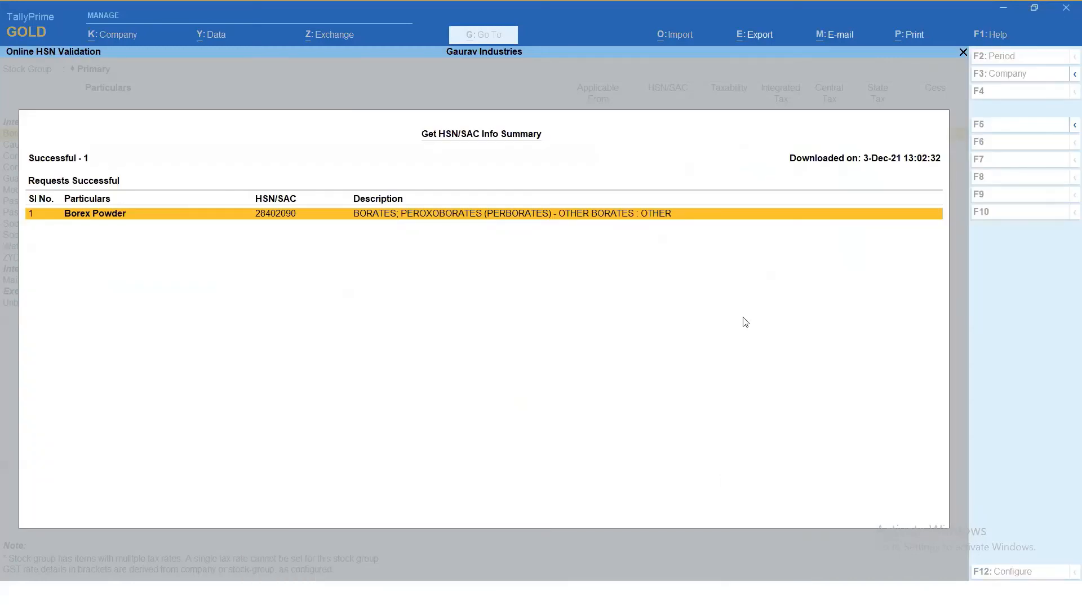
key(Escape)
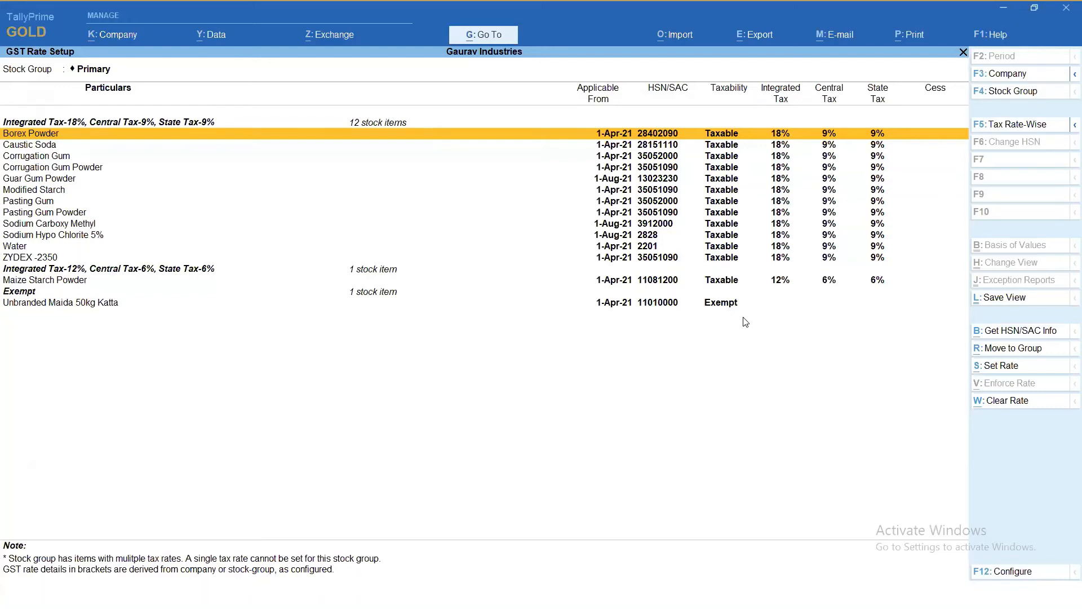
key(Escape)
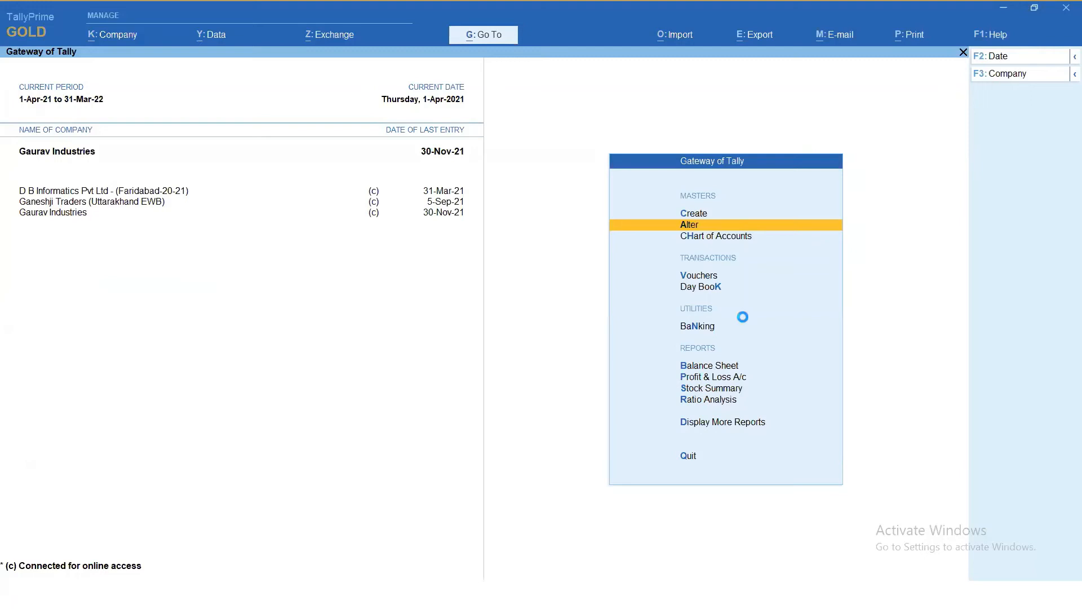
- Open the stock item Caustic Soda for alteration from the inventory masters
key(Return)
key(Down)
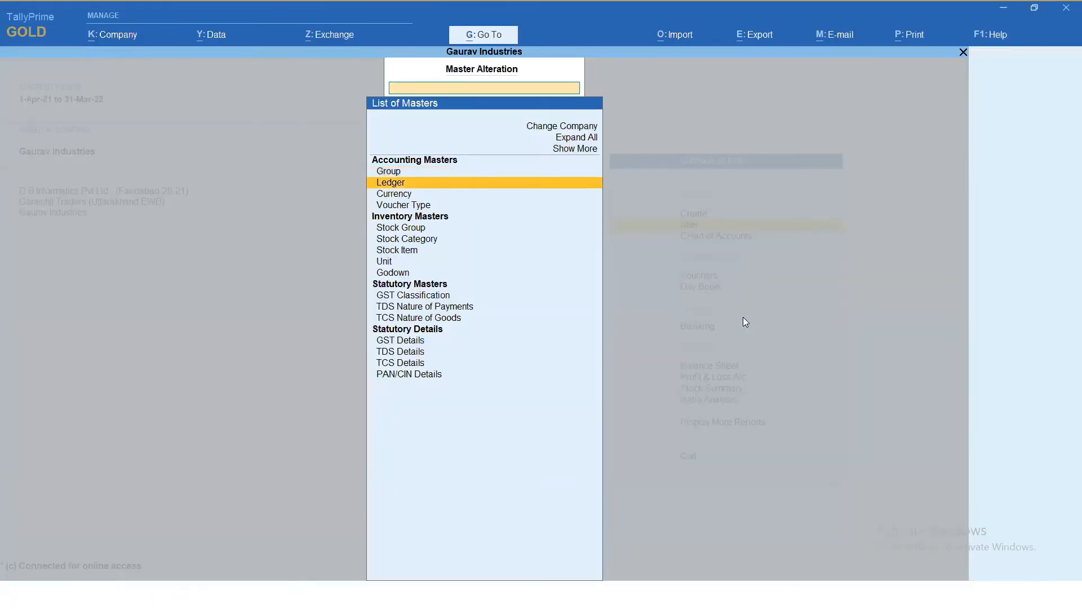
key(Down)
key(Down)
key(Down)
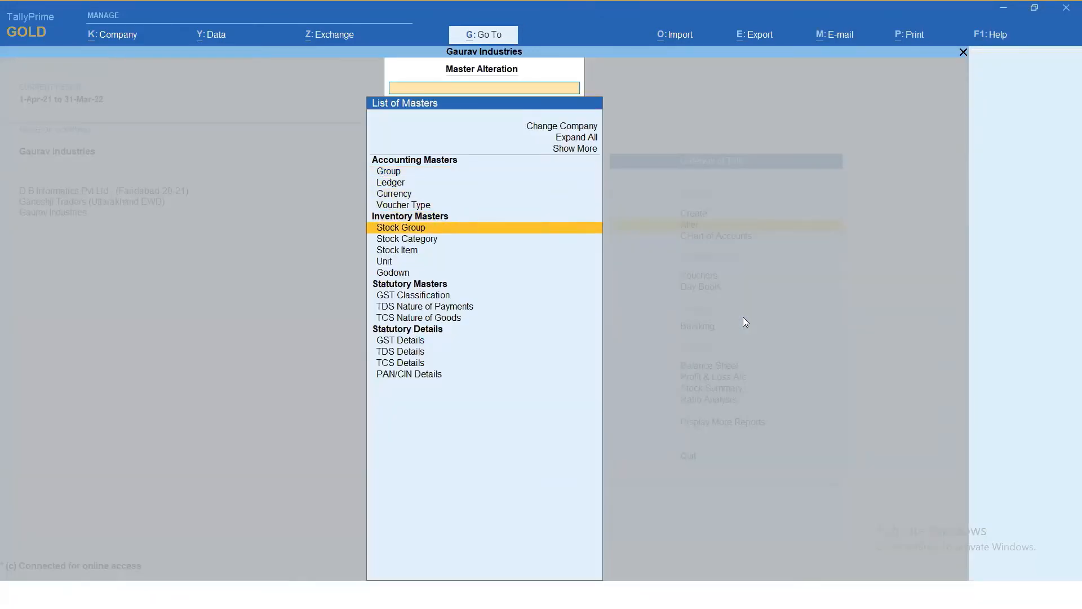
key(Down)
key(Down)
key(Return)
key(Down)
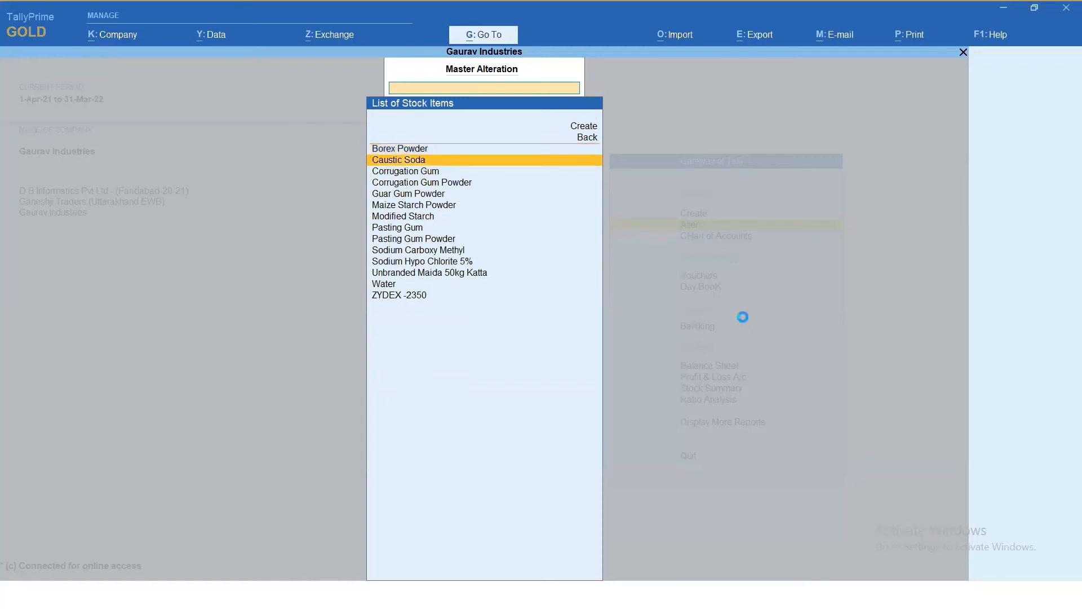
key(Return)
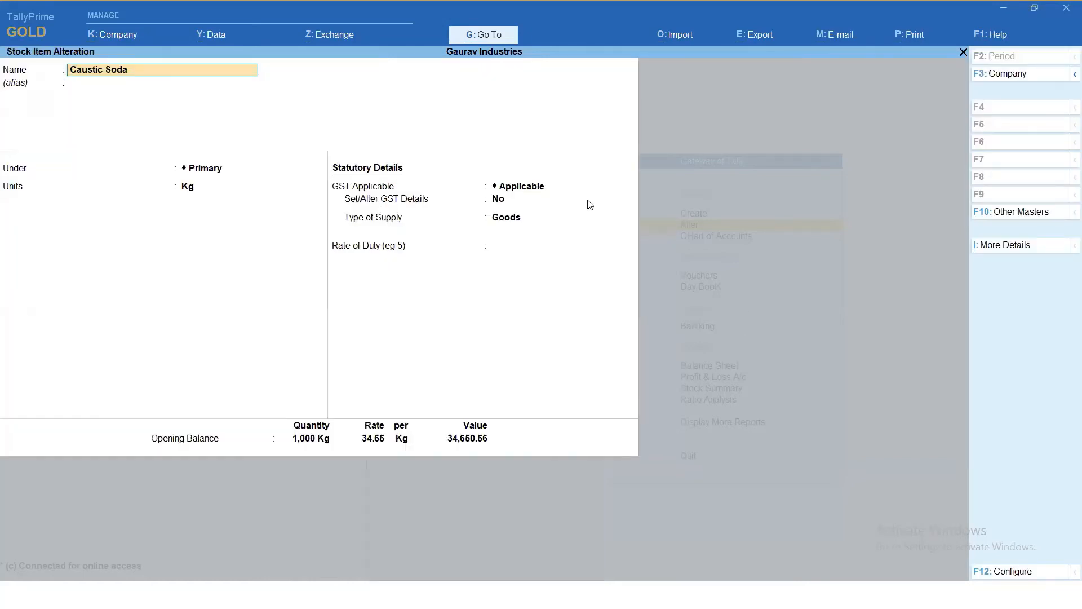
- Enable altering the GST details of Caustic Soda, fetch its HSN/SAC info for 28151110, and close the summary
click(522, 188)
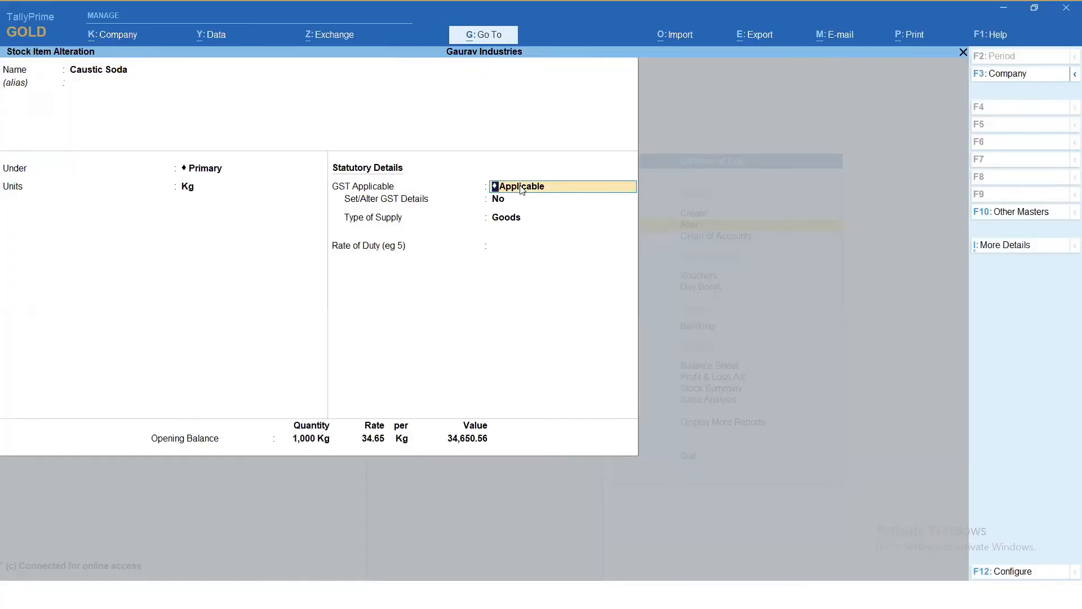
key(Return)
text(Y)
key(Return)
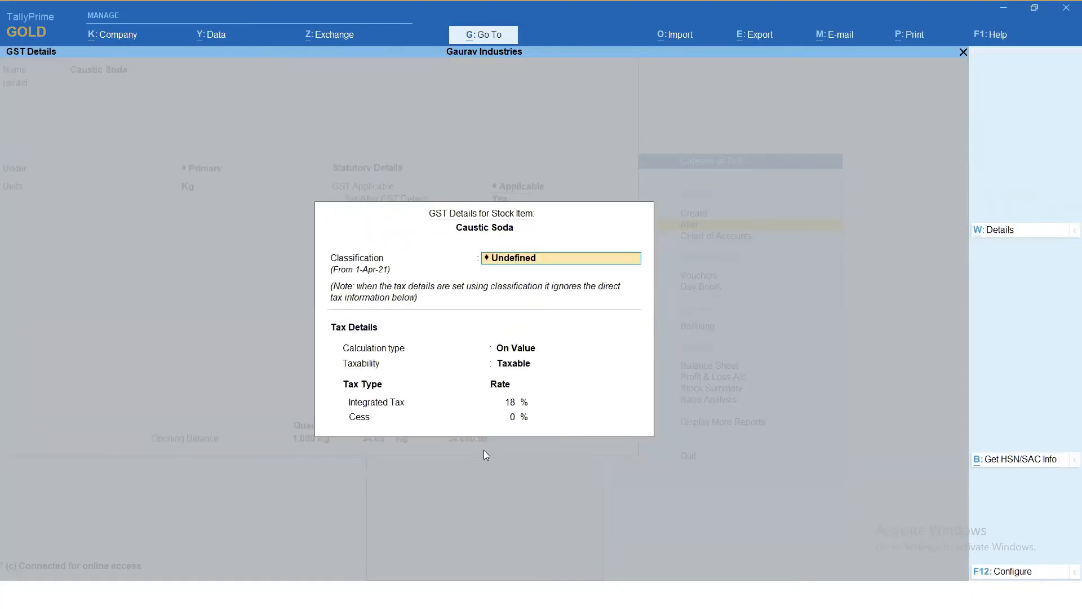
click(1018, 464)
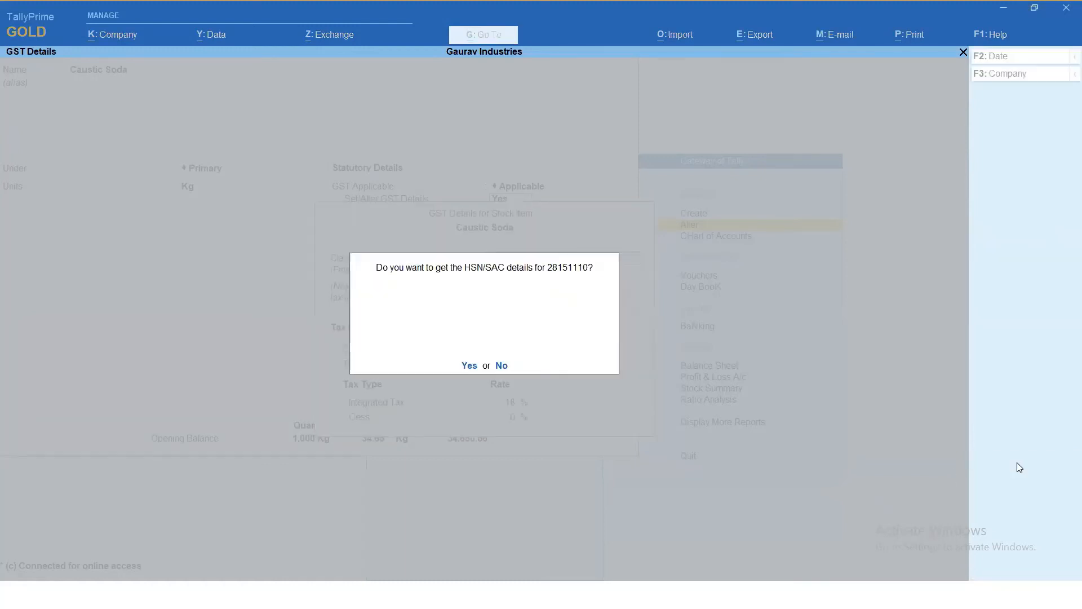
click(470, 364)
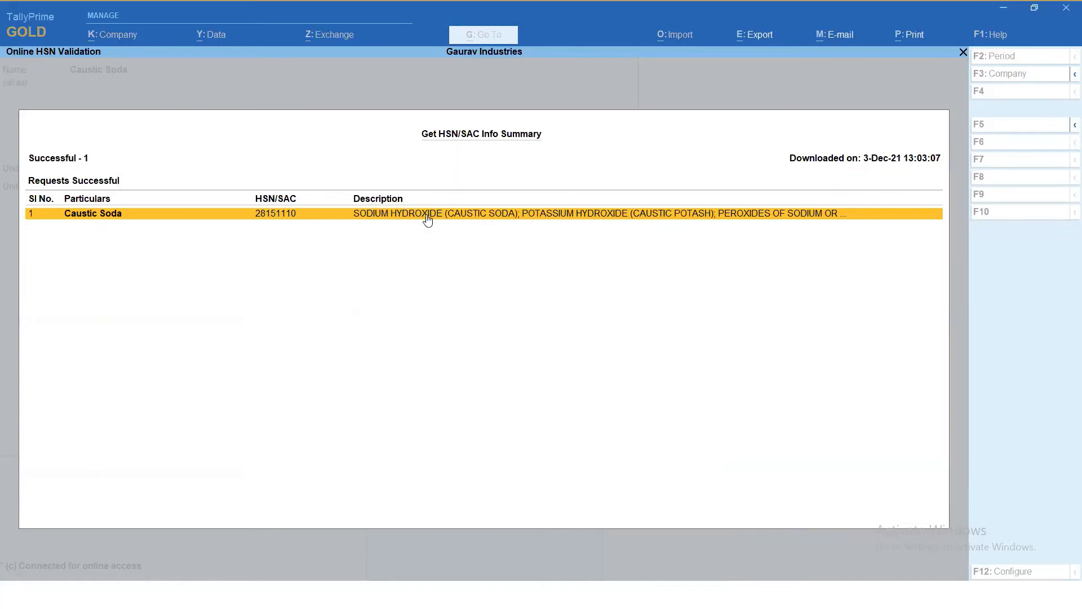
key(Escape)
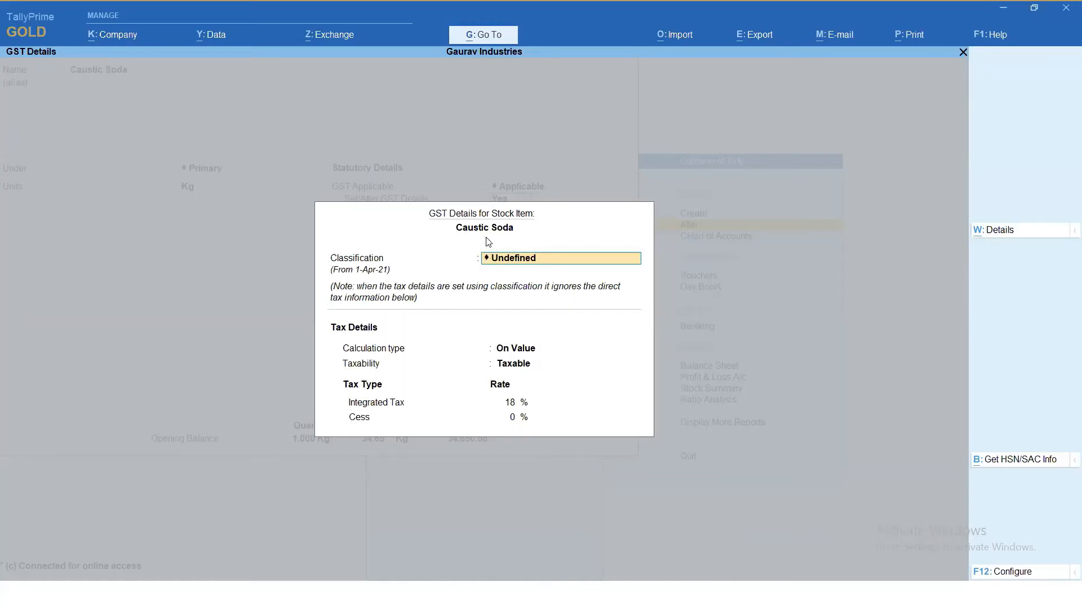
- Leave the Caustic Soda alteration without saving and return to the Gateway of Tally
key(BackSpace)
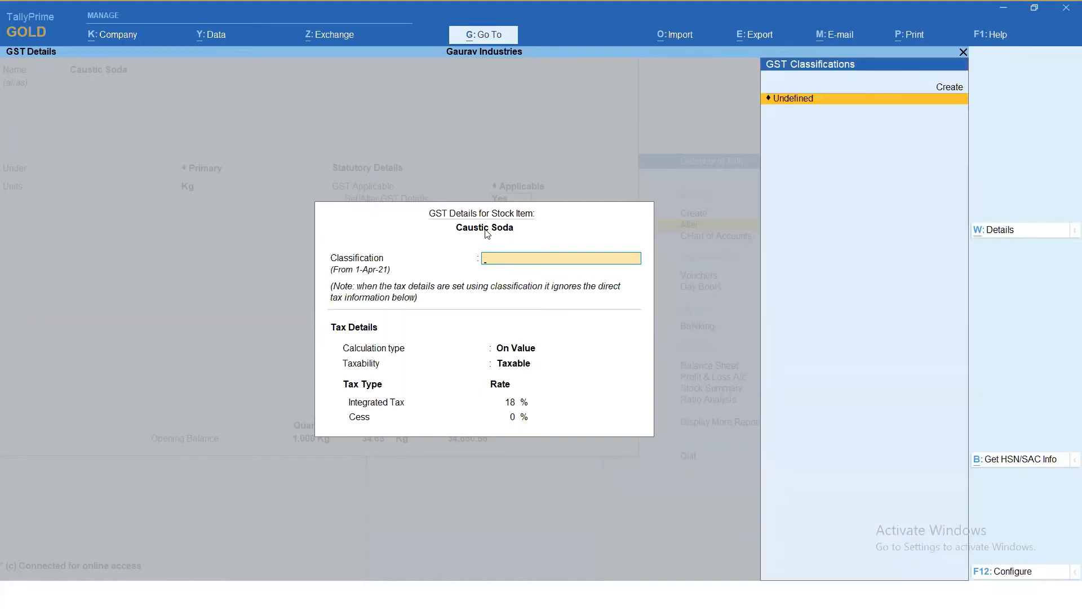
key(Escape)
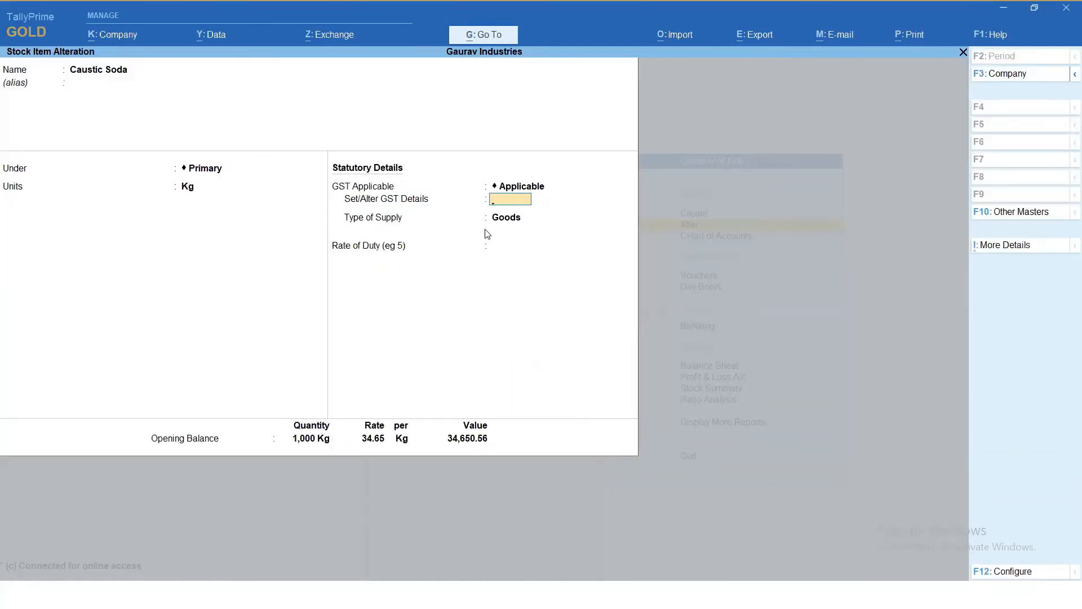
key(Escape)
key(y)
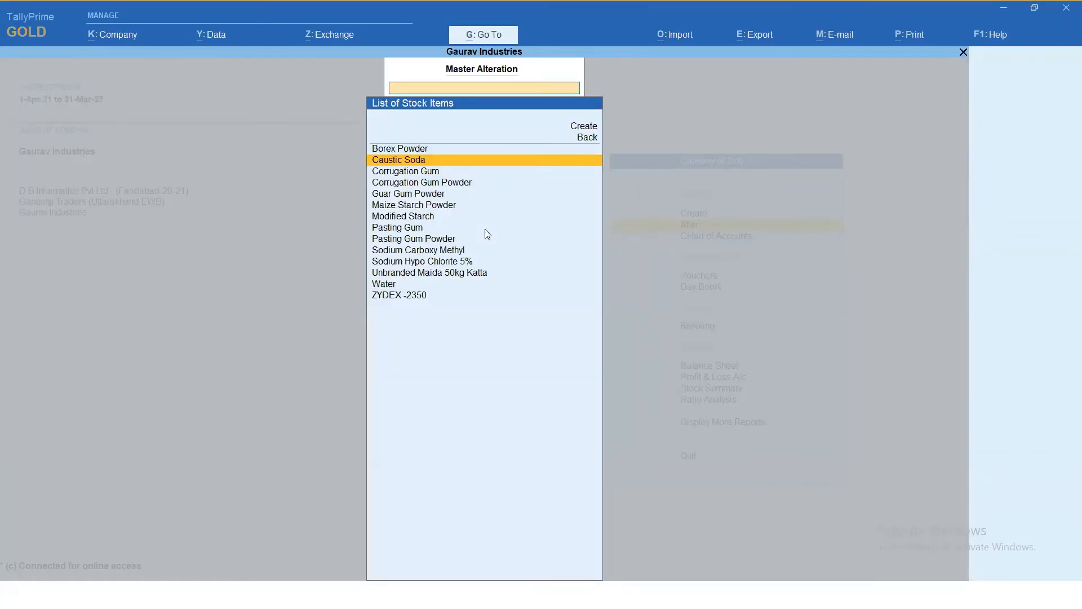
key(Escape)
key(Escape)
key(n)
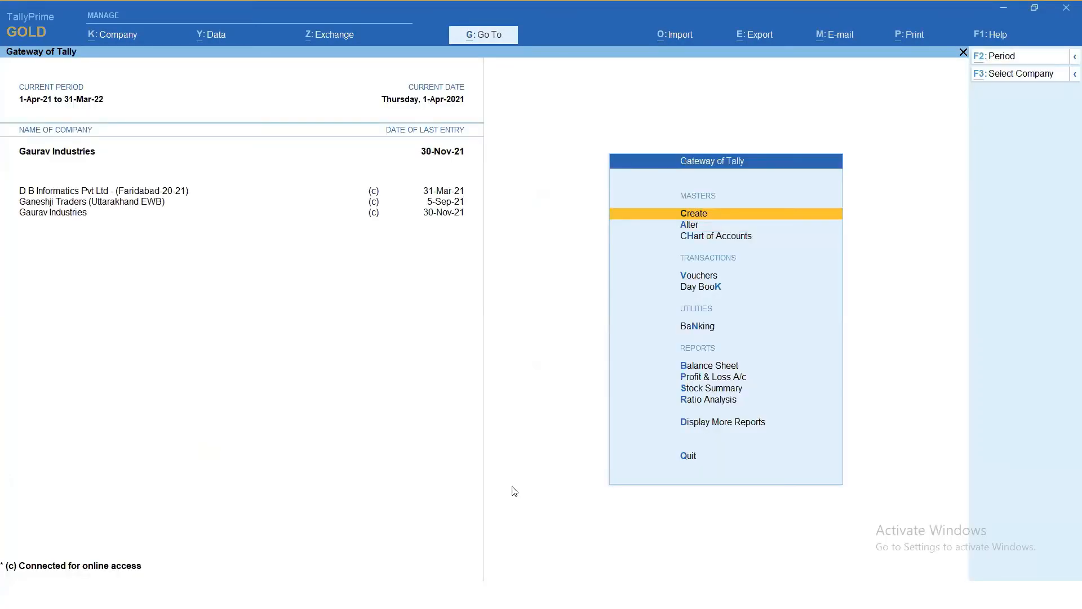
- Switch to the Tally Prime Release 2.0 slide show in PowerPoint
key(alt+Tab)
key(Tab)
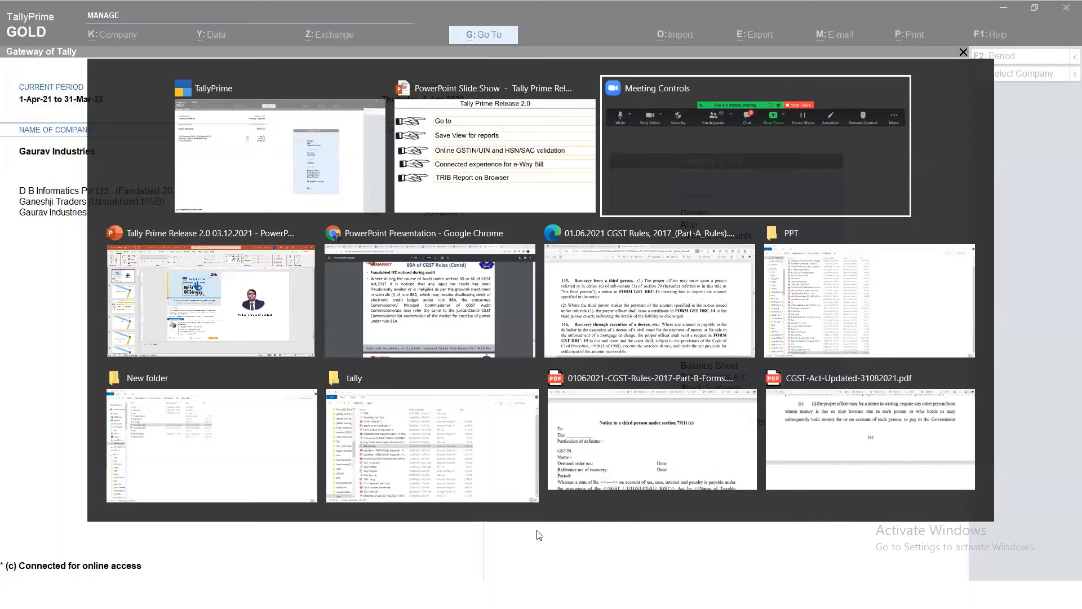
key(alt+shift+Tab)
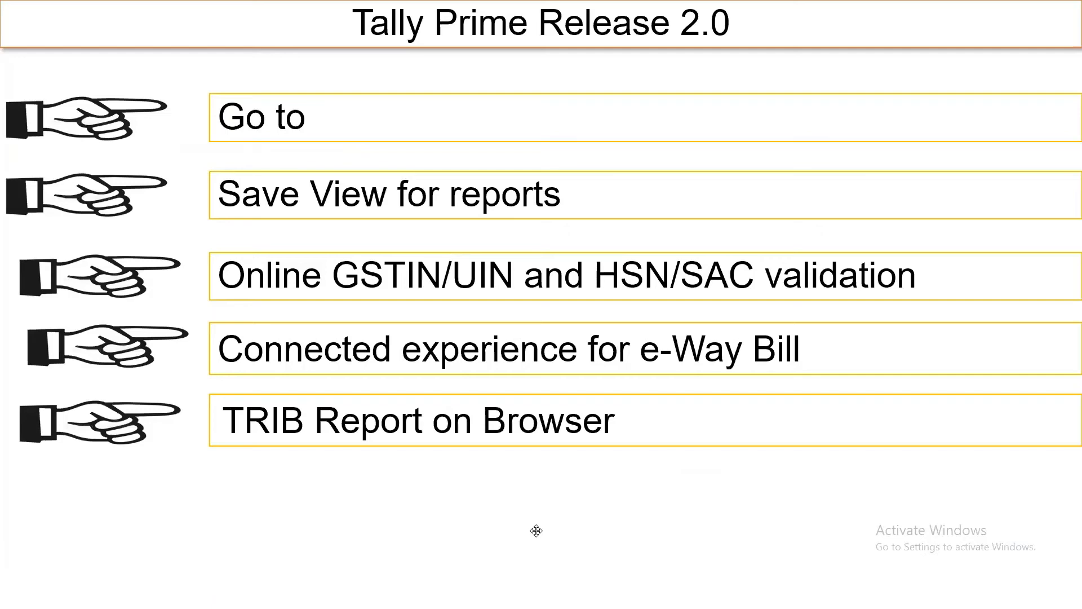
key(alt+Tab)
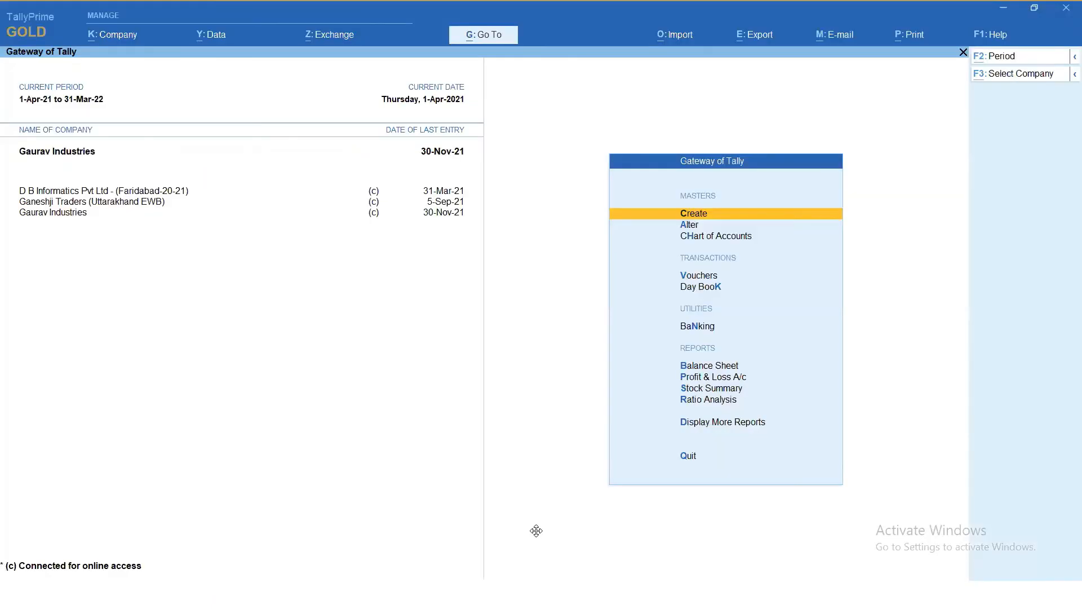
key(alt+Tab)
key(Right)
key(Right)
key(Right)
key(Right)
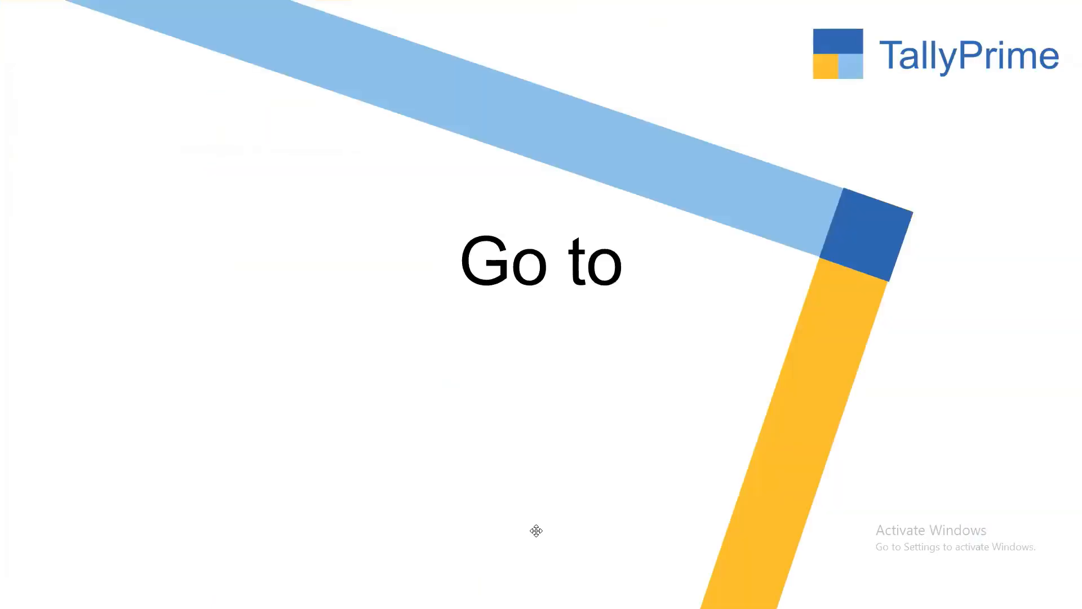
key(Right)
key(Right)
key(Right)
key(Right)
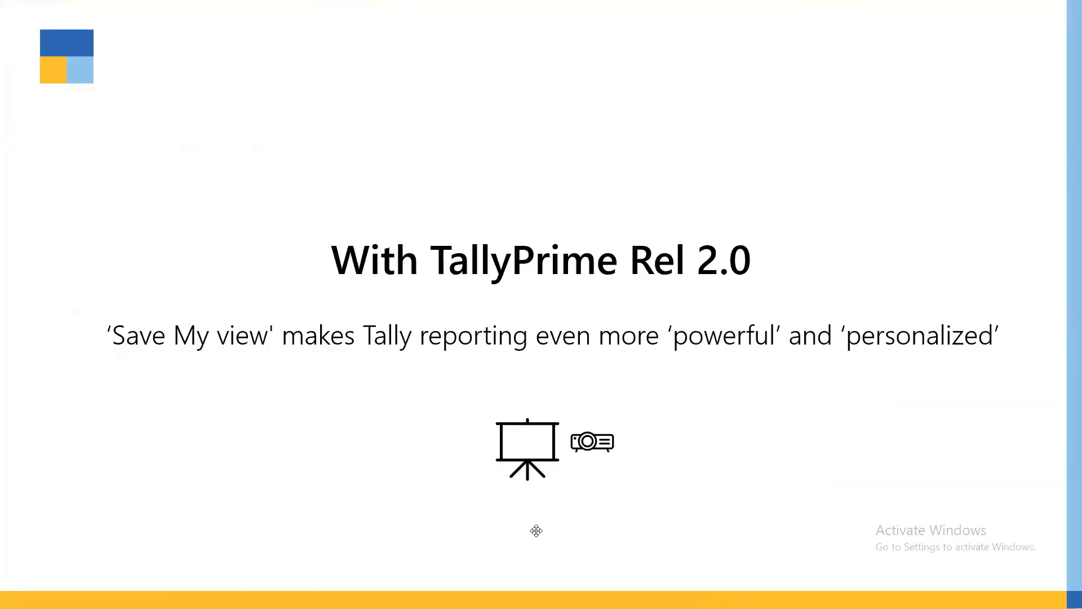
key(Right)
key(Right)
key(Right)
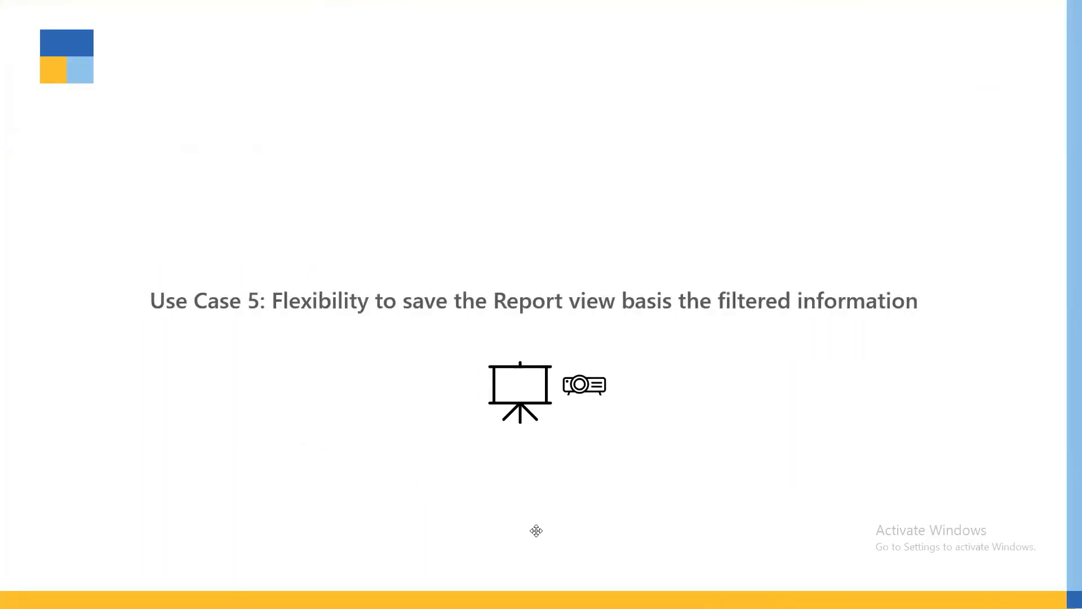
key(Right)
key(Right)
key(Right)
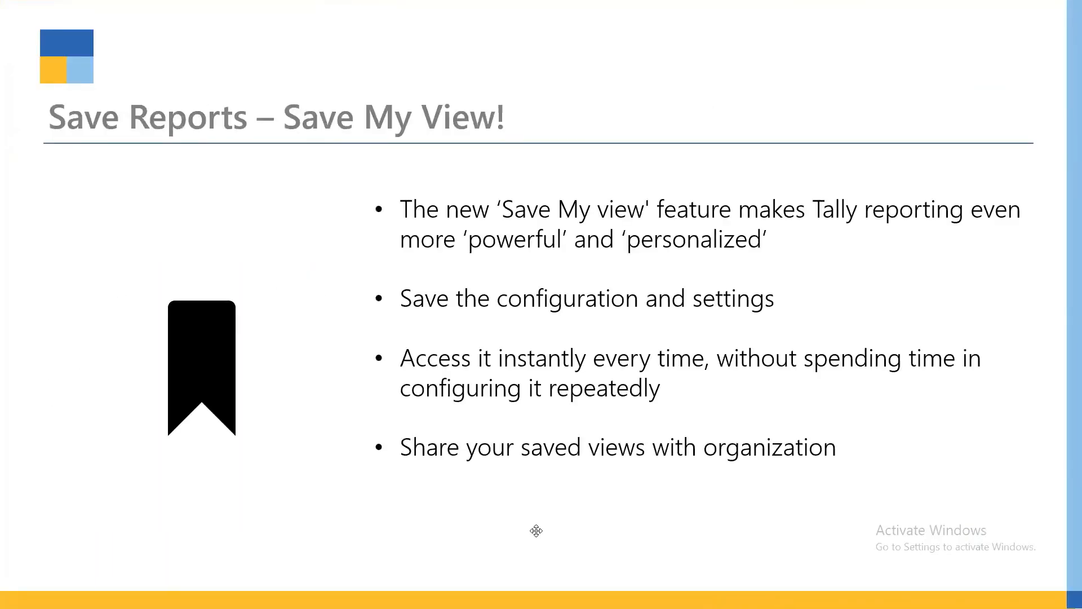
key(Right)
key(Right)
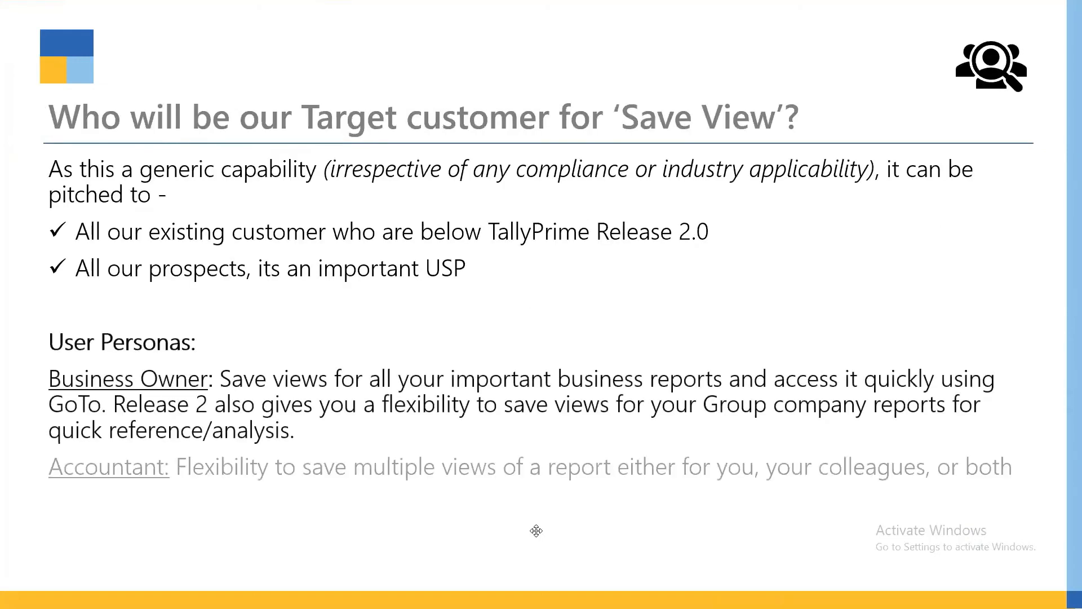
key(Right)
key(Right)
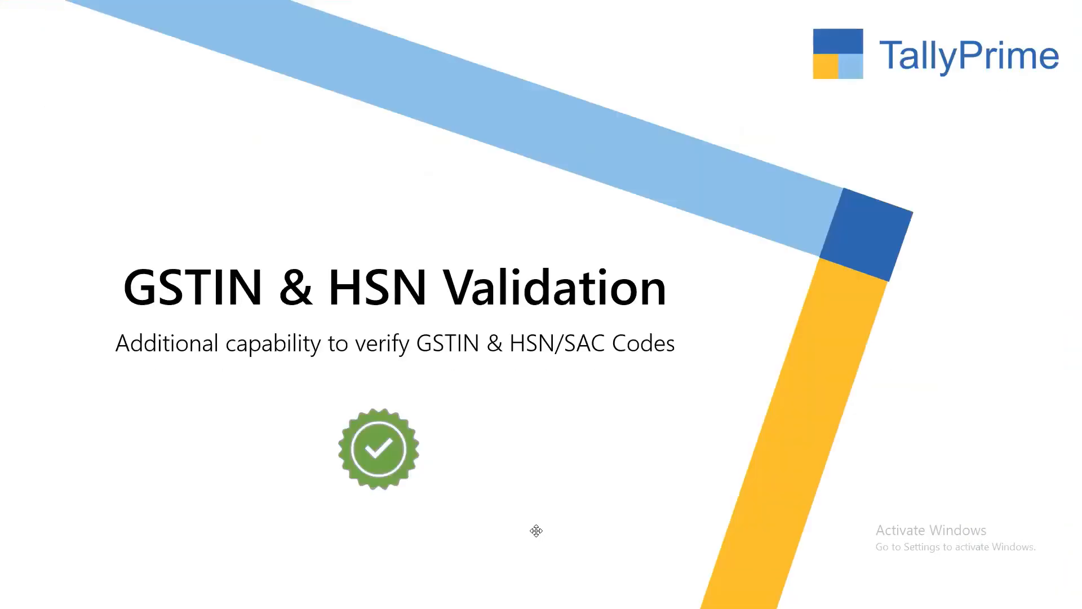
key(Right)
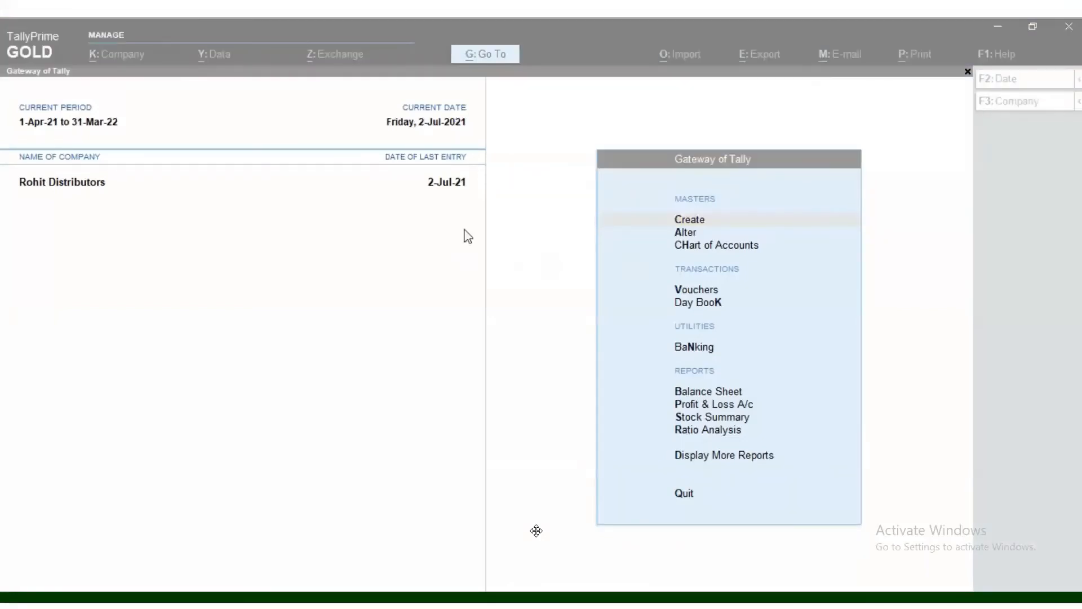
click(485, 55)
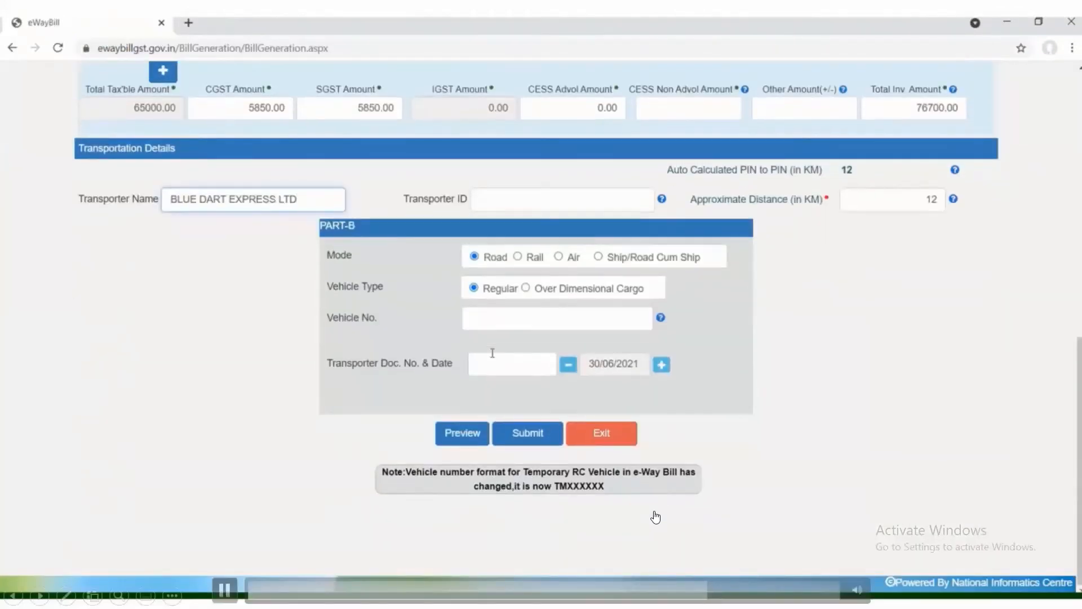
- Enter the vehicle's registration number in Part B of the e-way bill and review the bill's preview down to the transporter details
click(501, 318)
text(KA)
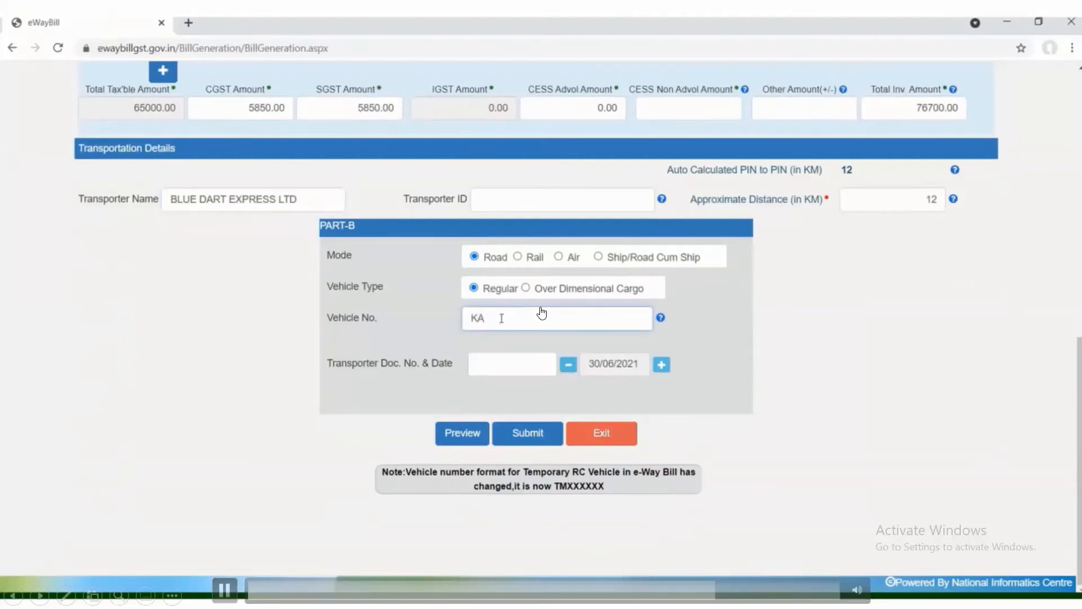
text(51Q9188)
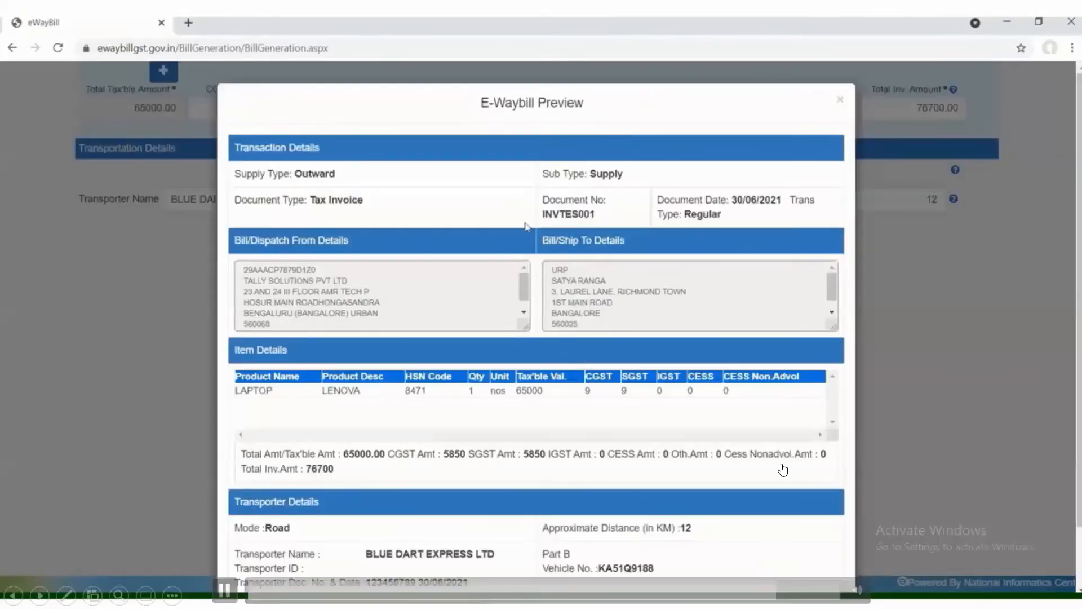
scroll(527, 227, down, 1)
scroll(527, 228, down, 1)
scroll(526, 226, down, 1)
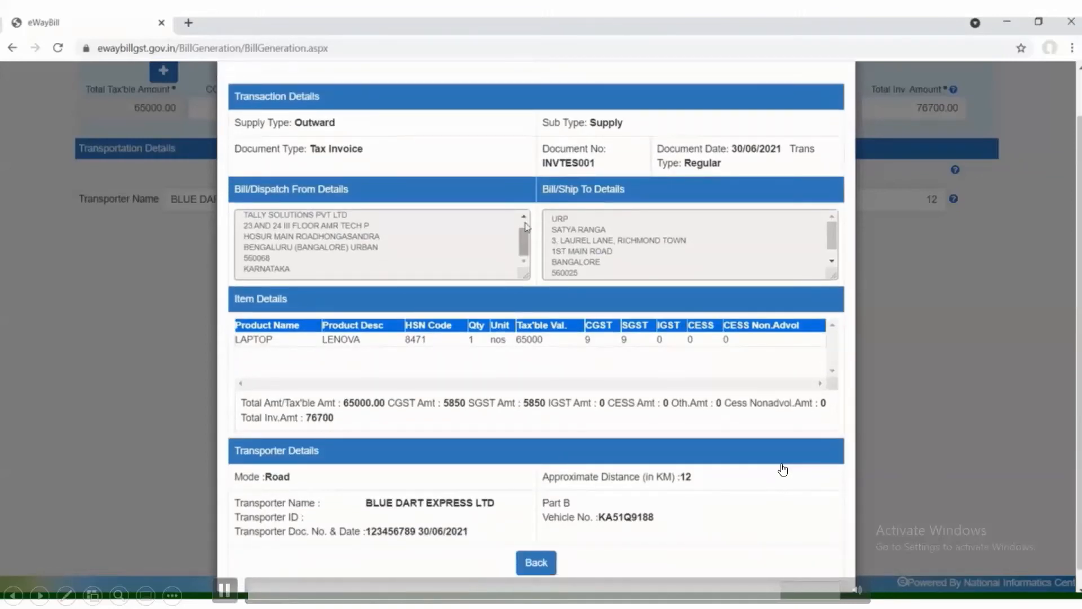
scroll(714, 239, down, 1)
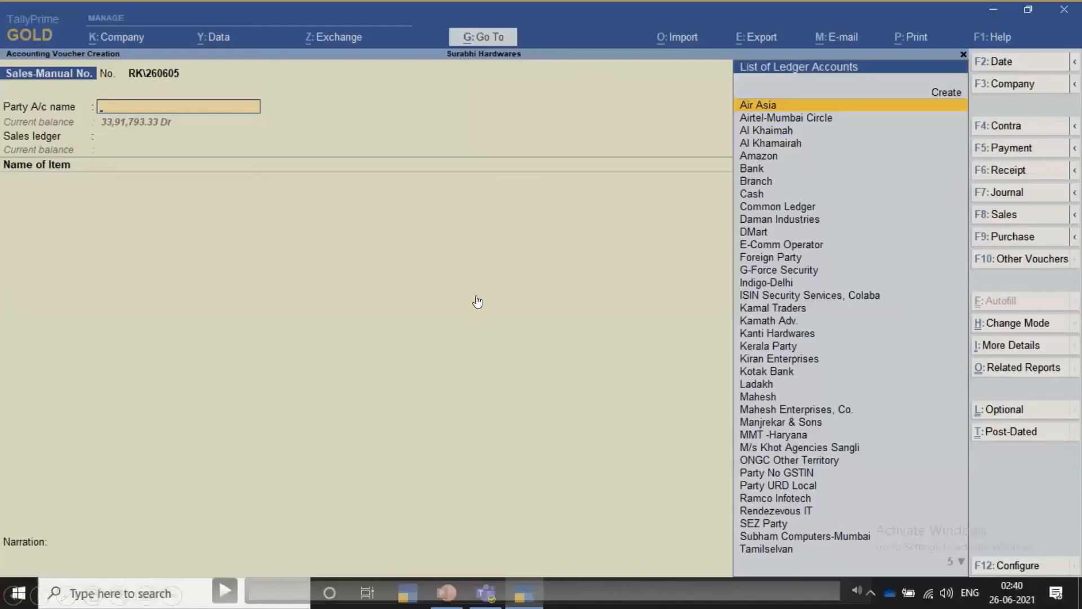
- Add the item 12MM** to the Kanti Hardwares sales voucher, with tracking and order numbers set to Not Applicable
click(464, 374)
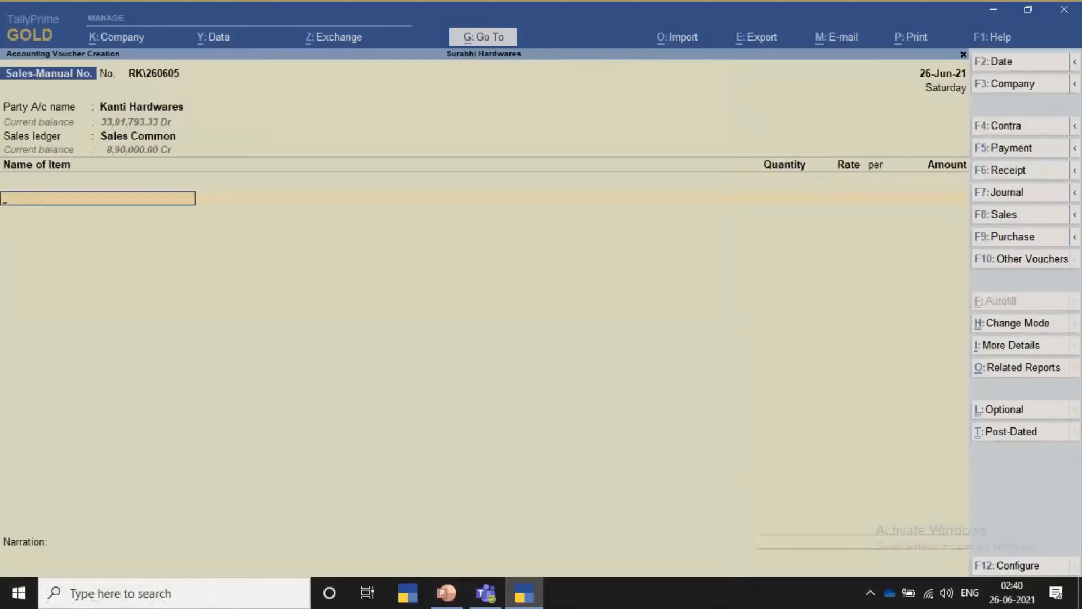
text(12)
key(Return)
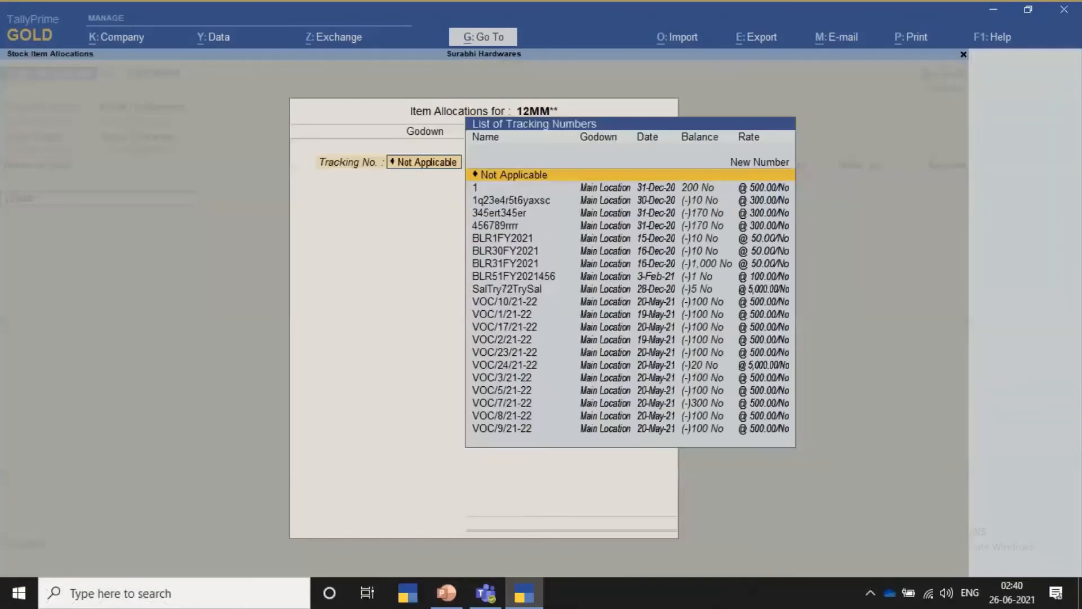
key(Return)
- Allocate 10 No of the item from Main Location at a rate of 5,000.00 and accept the line
key(Return)
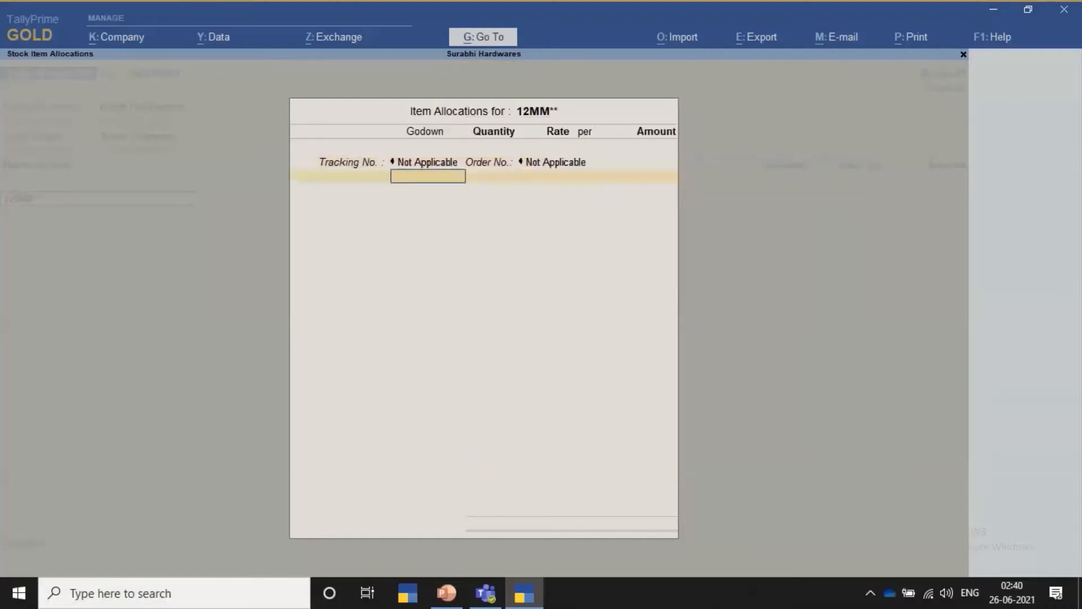
key(Return)
text(10)
key(Return)
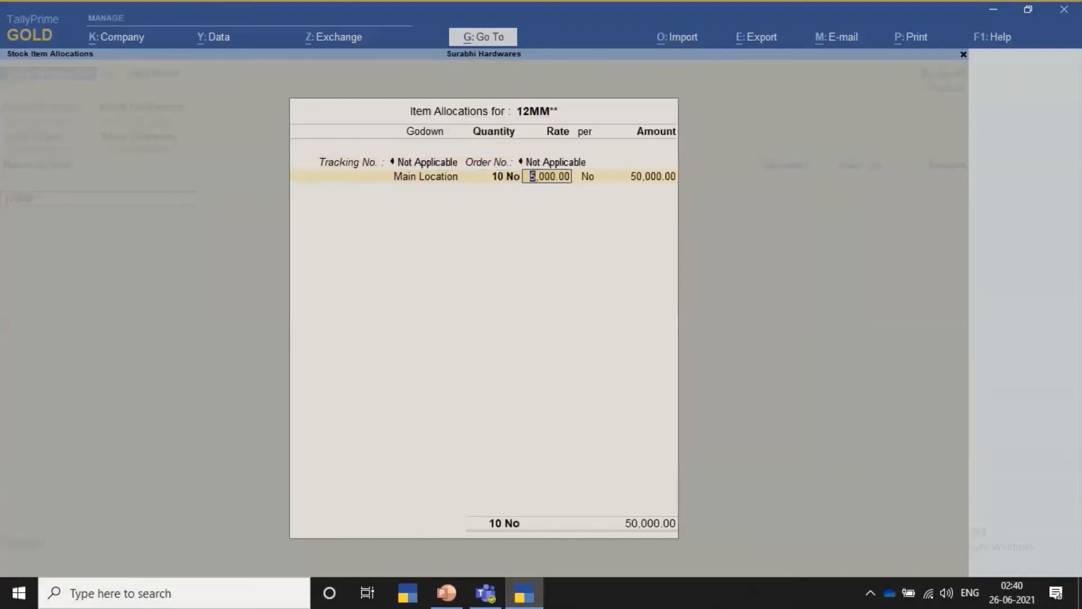
key(Return)
key(Return)
key(Return)
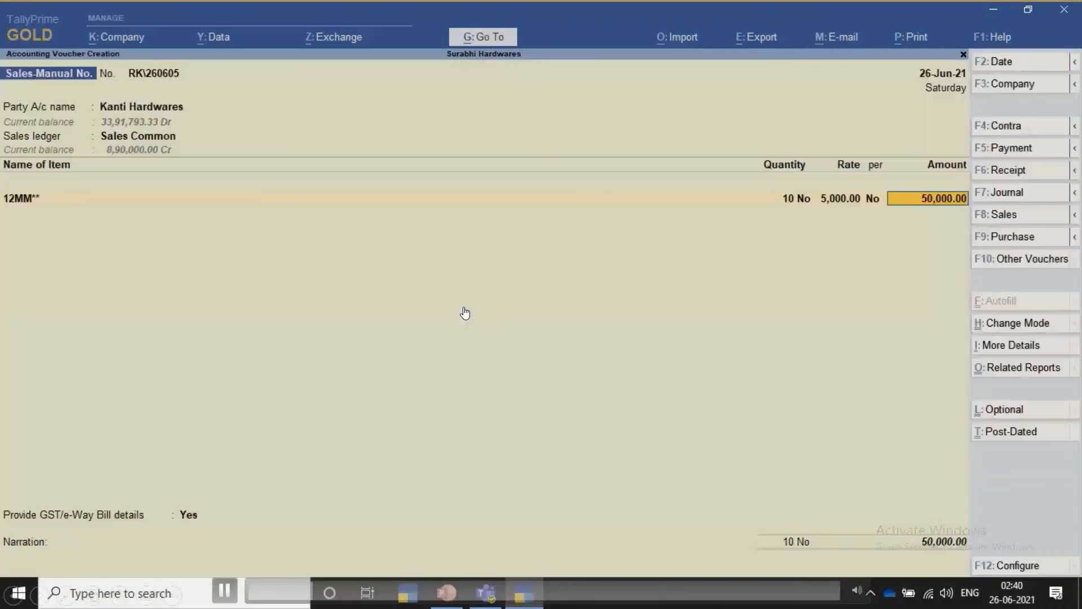
key(Return)
- Add the IGST ledger below the item and open the voucher's GST/e-Way Bill details
key(Return)
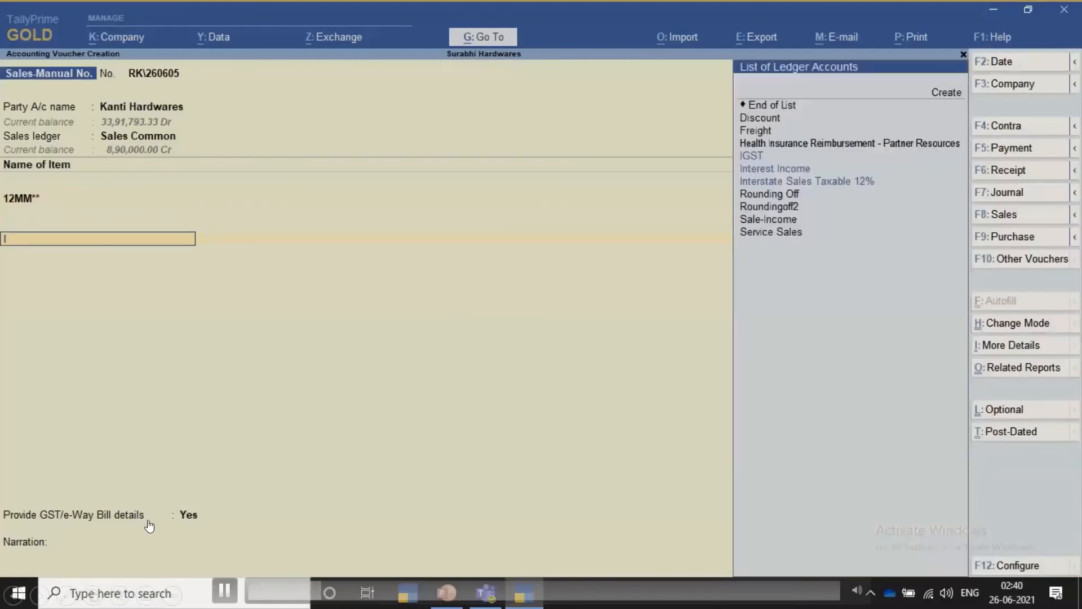
text(igst)
key(Return)
key(Return)
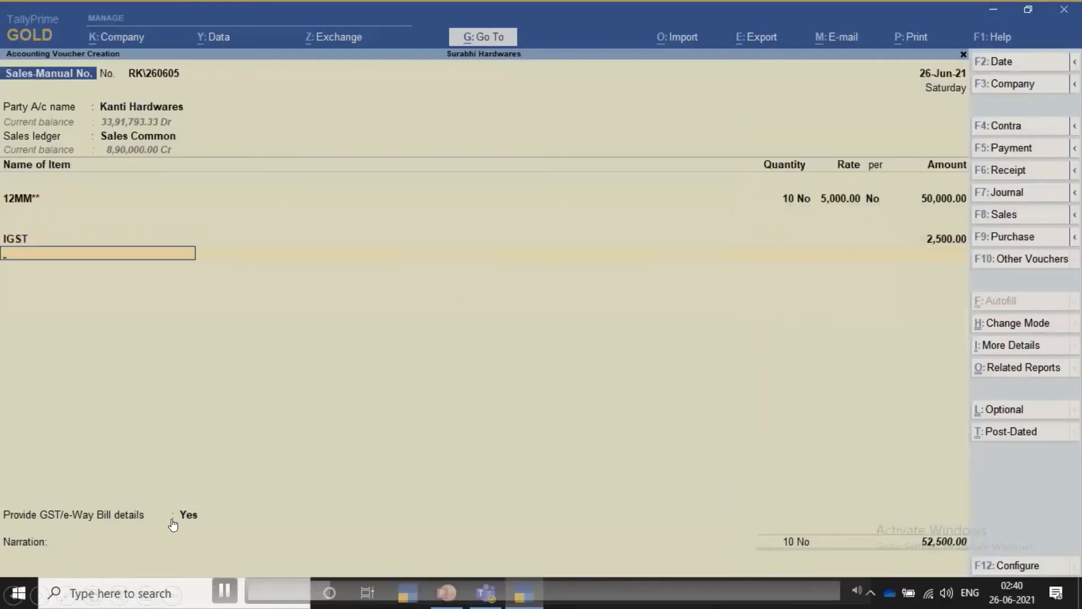
key(Return)
key(Return)
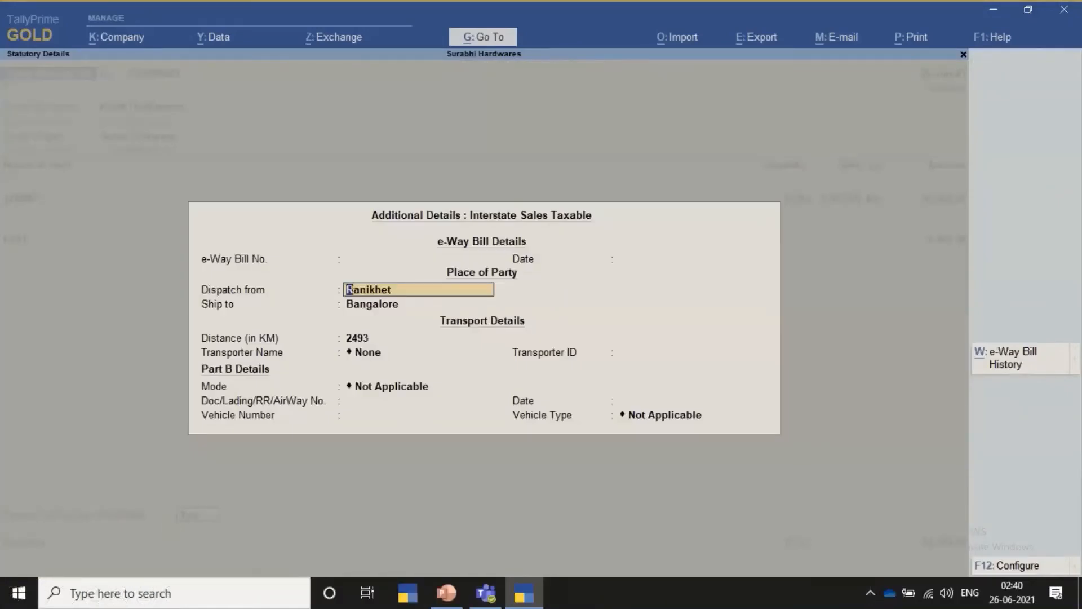
- Accept Ranikhet as dispatch place, Bangalore as ship-to place and 2493 km as distance, and choose VRL Logistics as the transporter
key(Return)
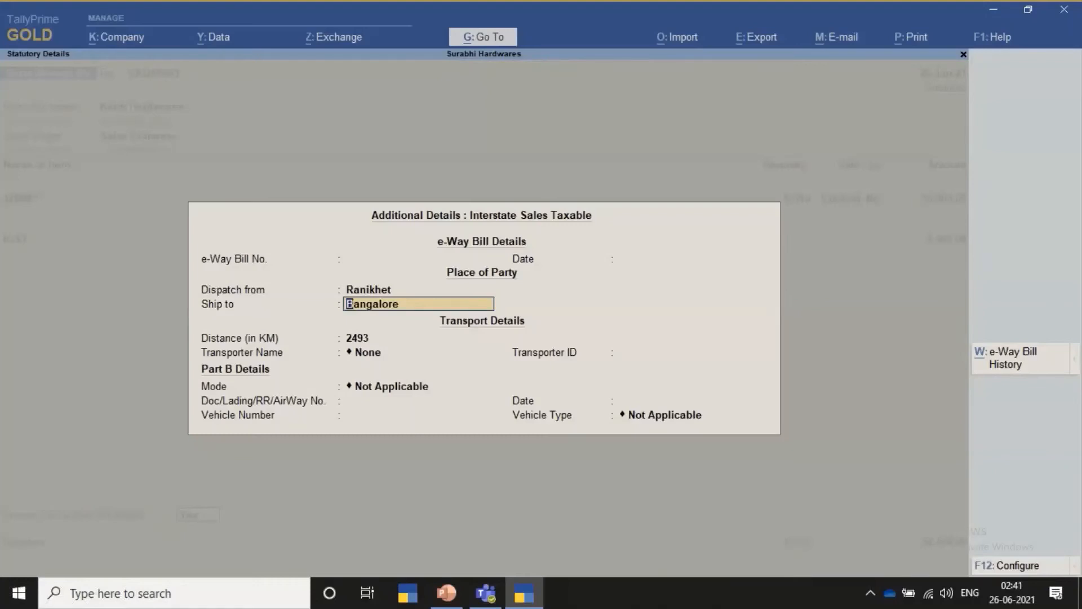
key(Return)
key(Return)
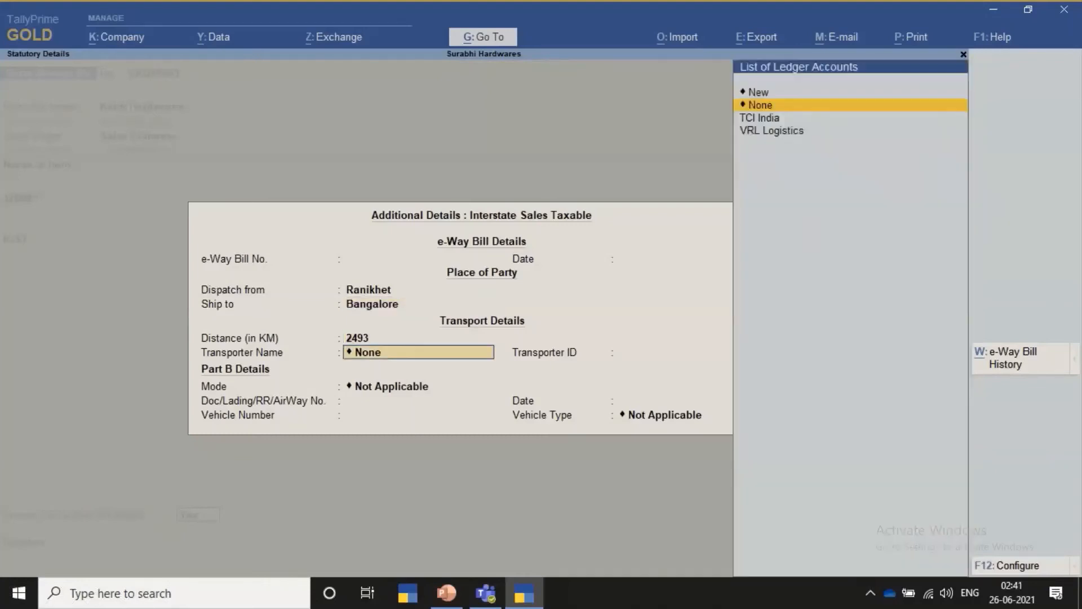
key(Down)
key(Down)
- Accept the Transporter ID, set the transport mode to 1 - Road and the vehicle number to UK-10-P-1234, and accept the e-Way Bill details
key(Return)
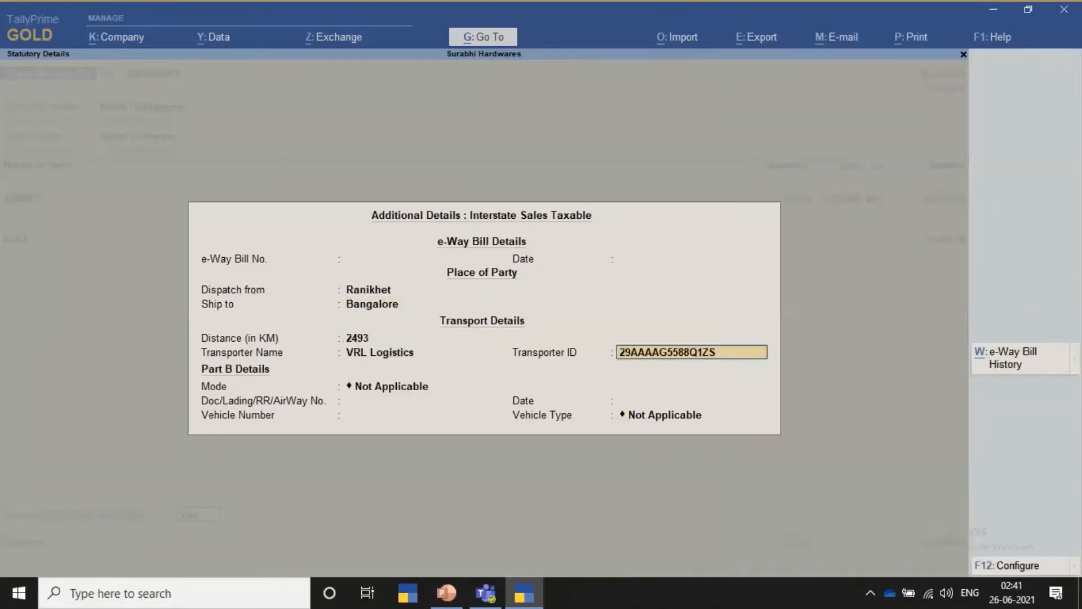
key(Return)
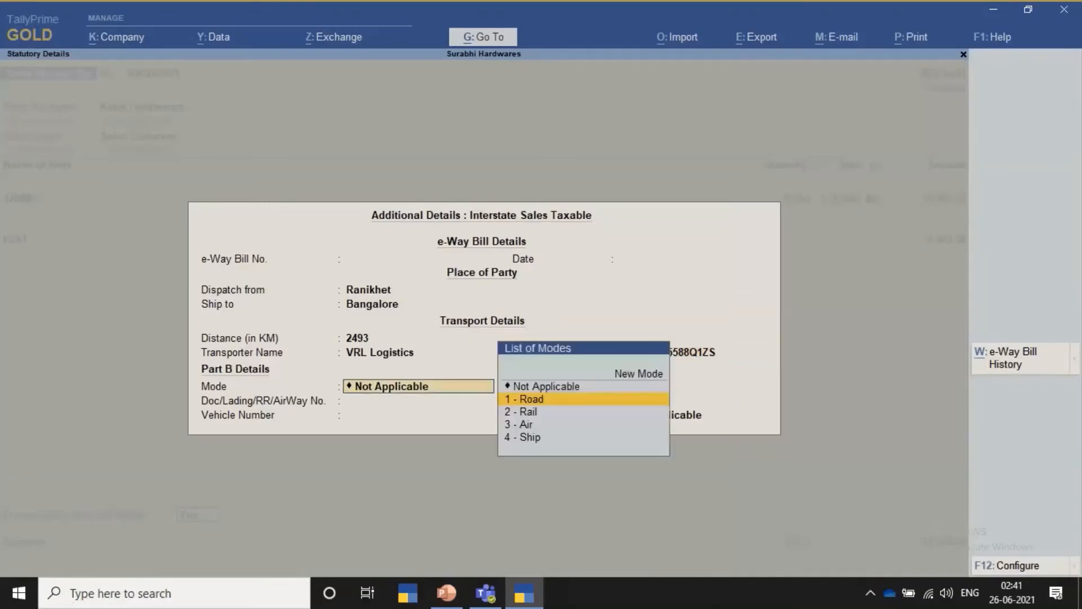
key(Return)
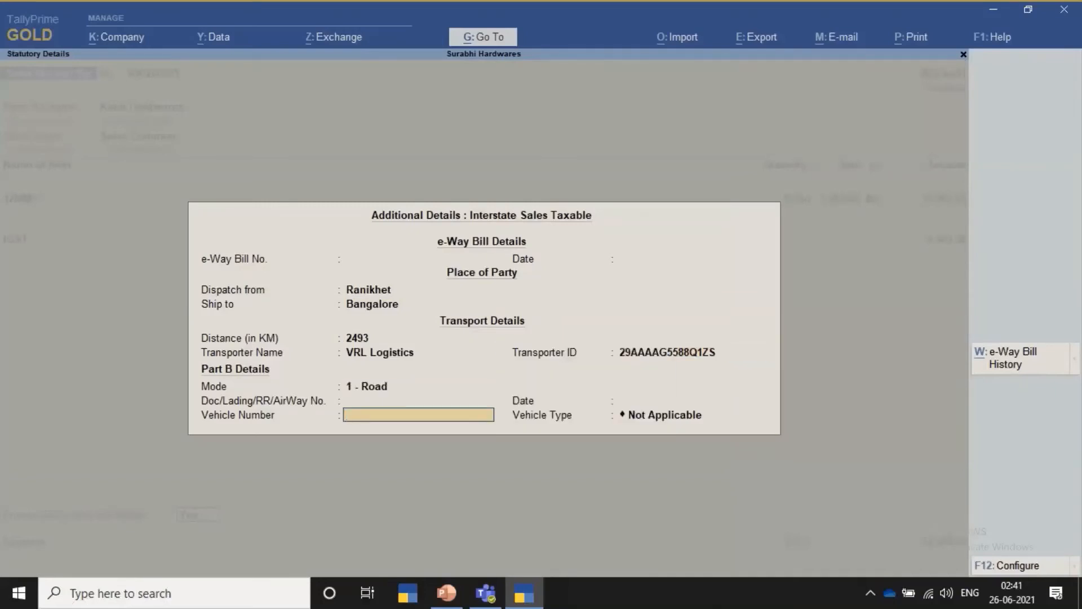
text(UK-10-P-1234)
key(Return)
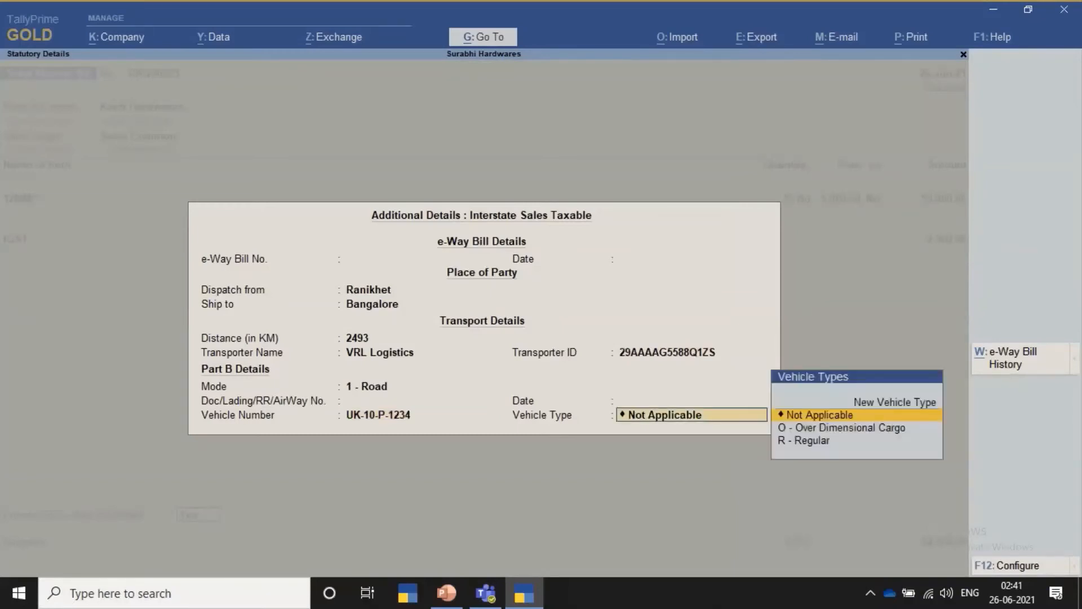
key(Return)
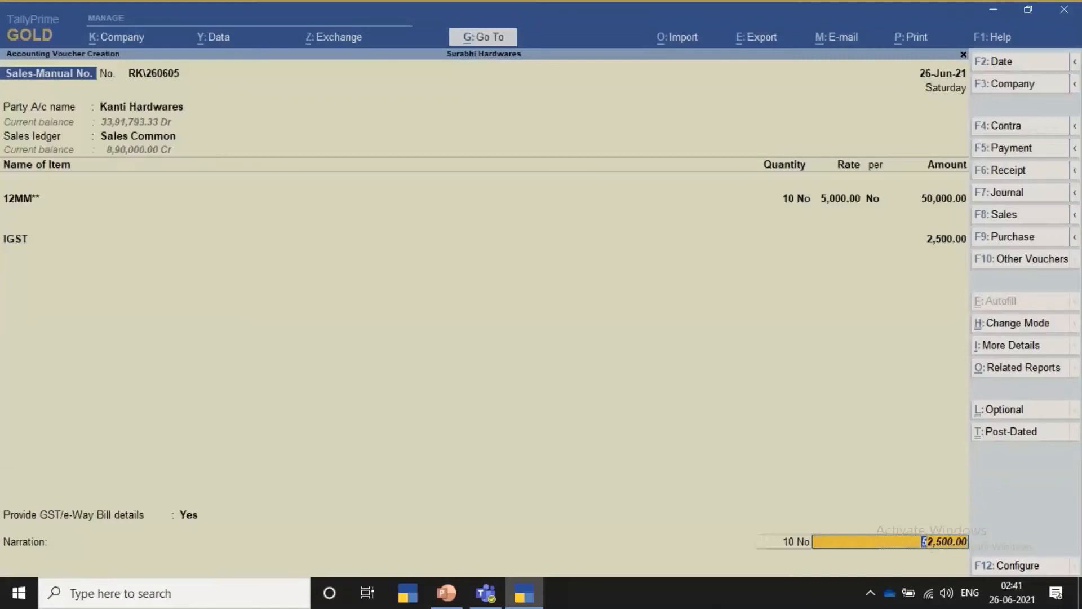
- Accept the voucher total and allocate 52,500.00 Dr for Kanti Hardwares to the New Ref RK\260605, saving the voucher
key(Return)
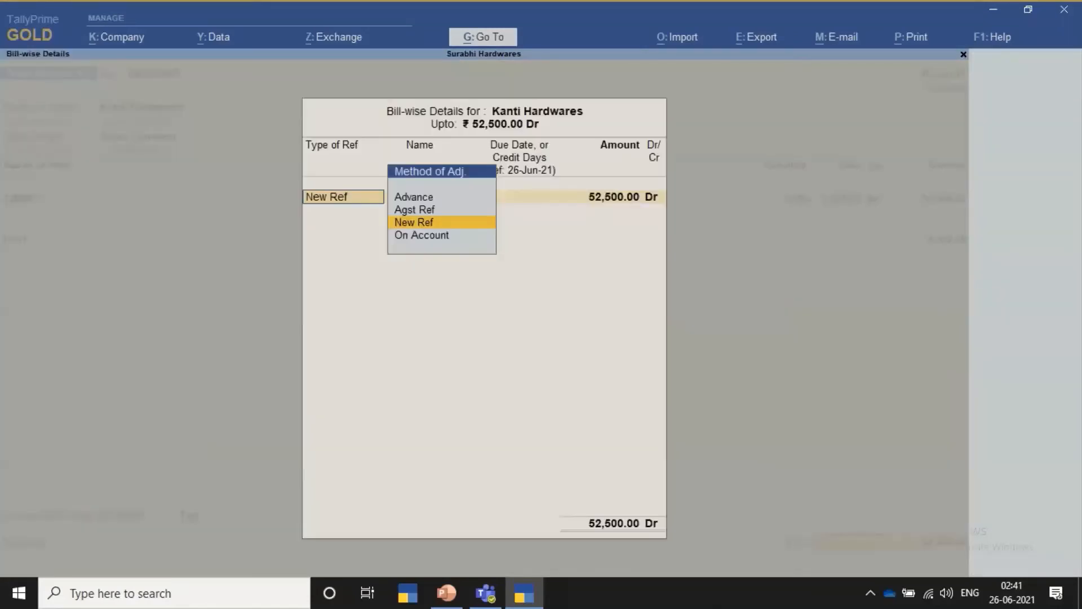
key(Return)
key(Return)
key(Return)
key(Return)
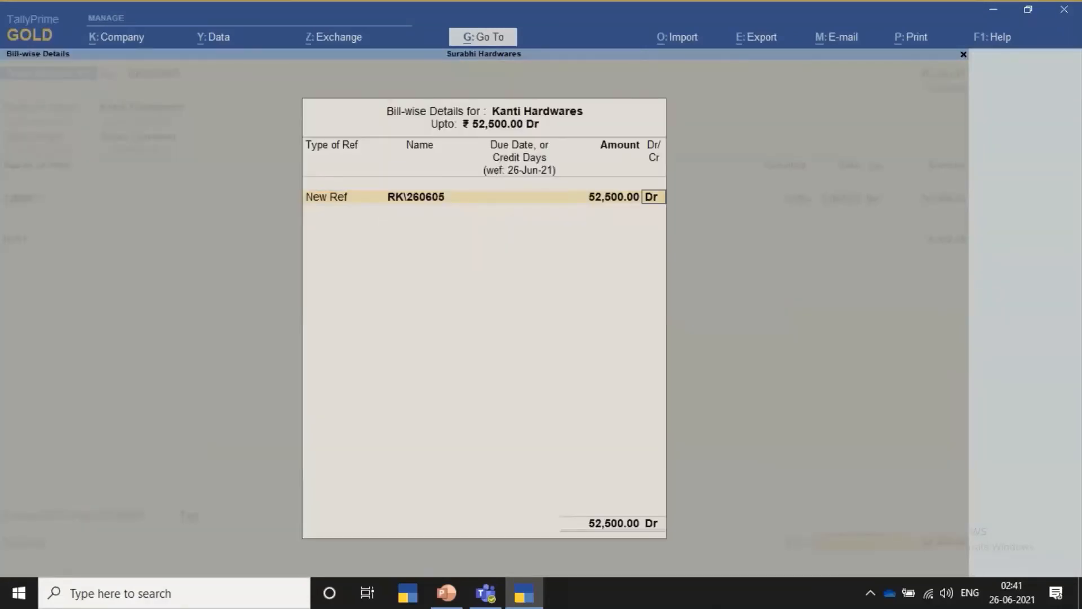
key(Return)
key(Return)
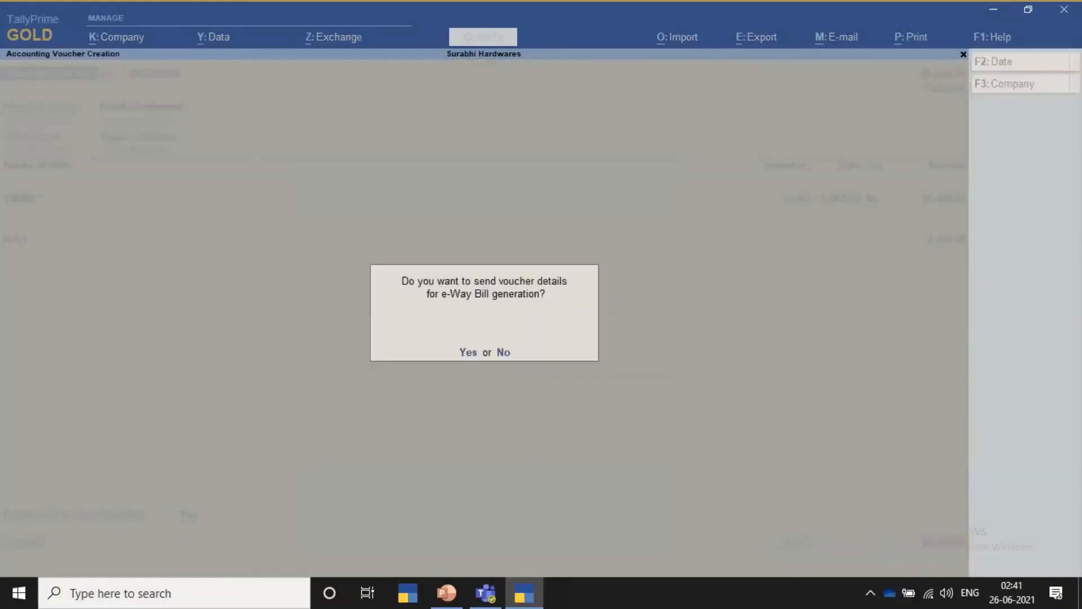
- Send the voucher details for e-Way Bill generation, logging in with the e-Way Bill username and password
text(y)
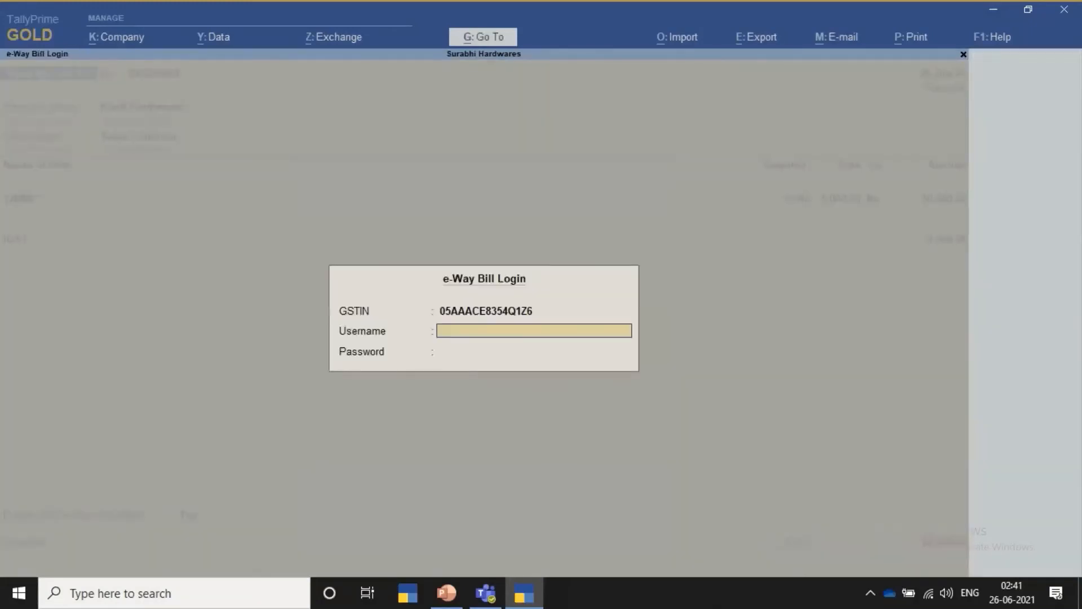
key(Return)
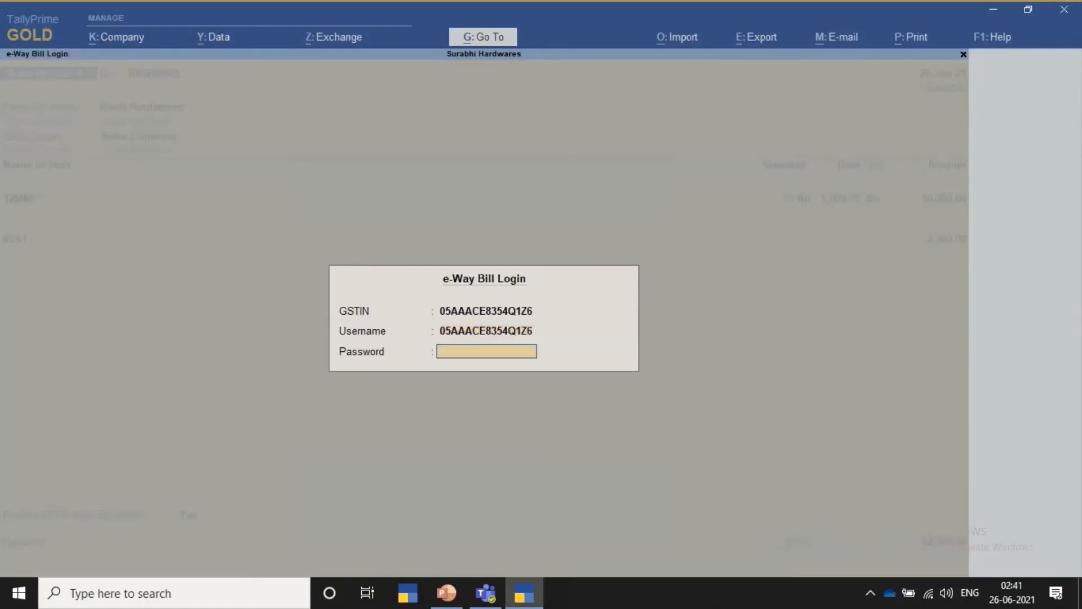
text(********)
key(Return)
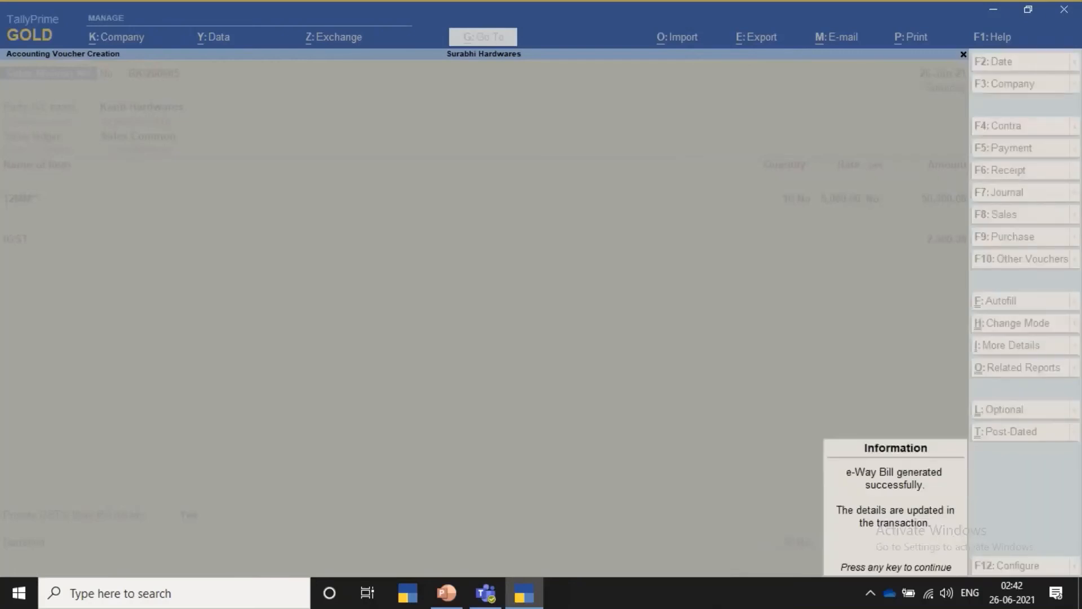
key(Return)
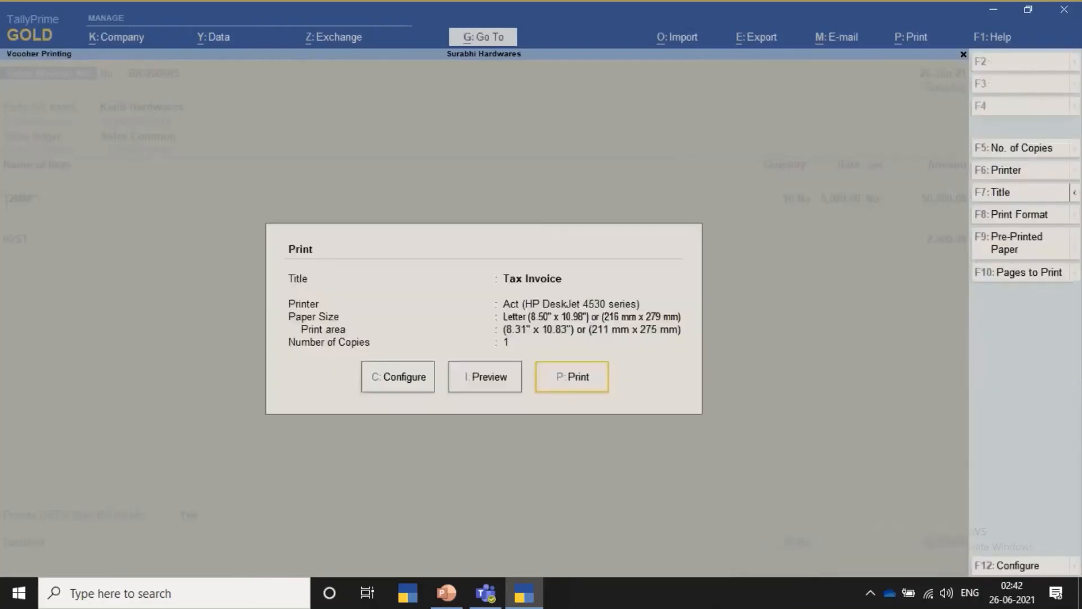
- Preview the voucher's Tax Invoice printout at enlarged size and examine its e-Way Bill number, item and tax details
key(Left)
key(Return)
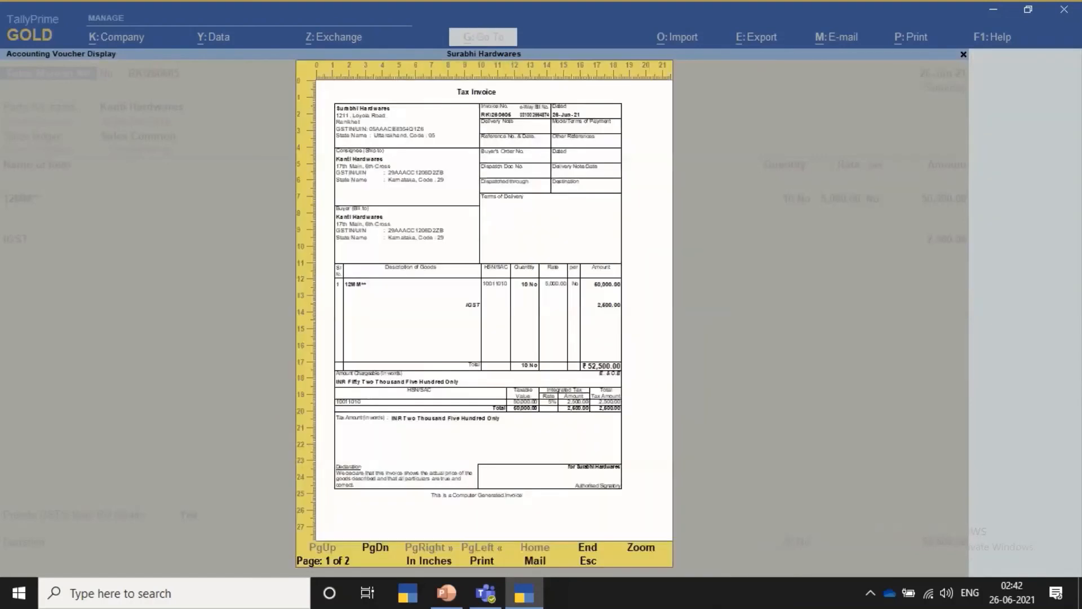
key(Return)
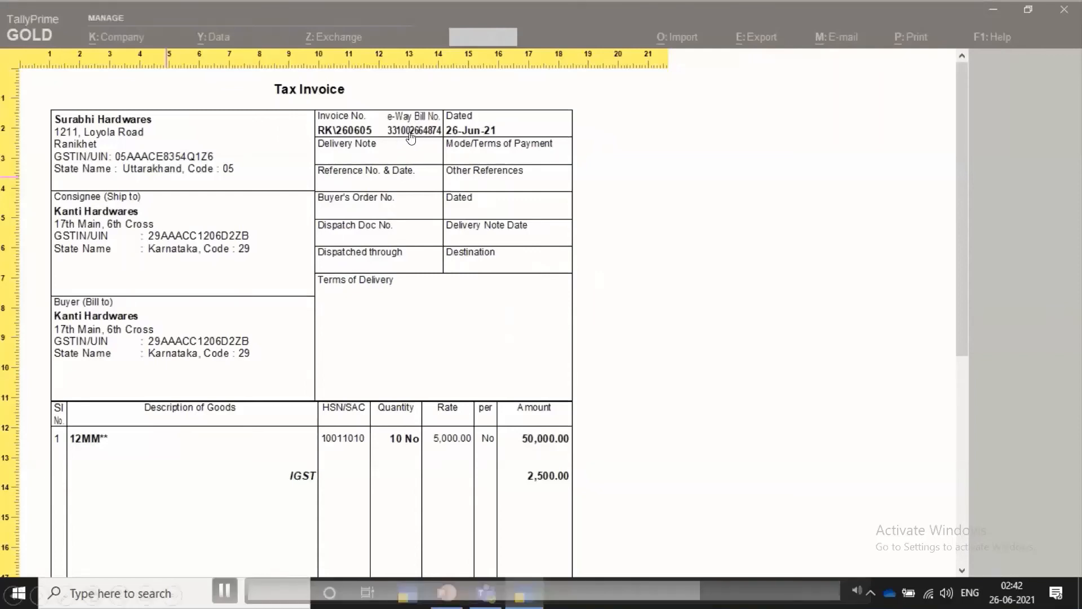
scroll(403, 134, down, 3)
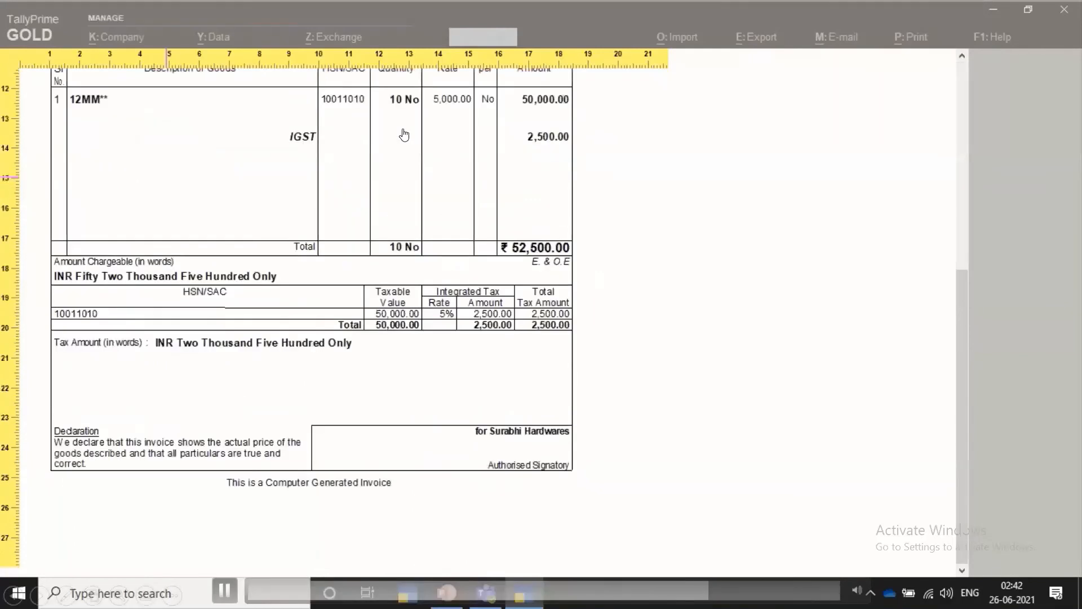
scroll(404, 134, down, 3)
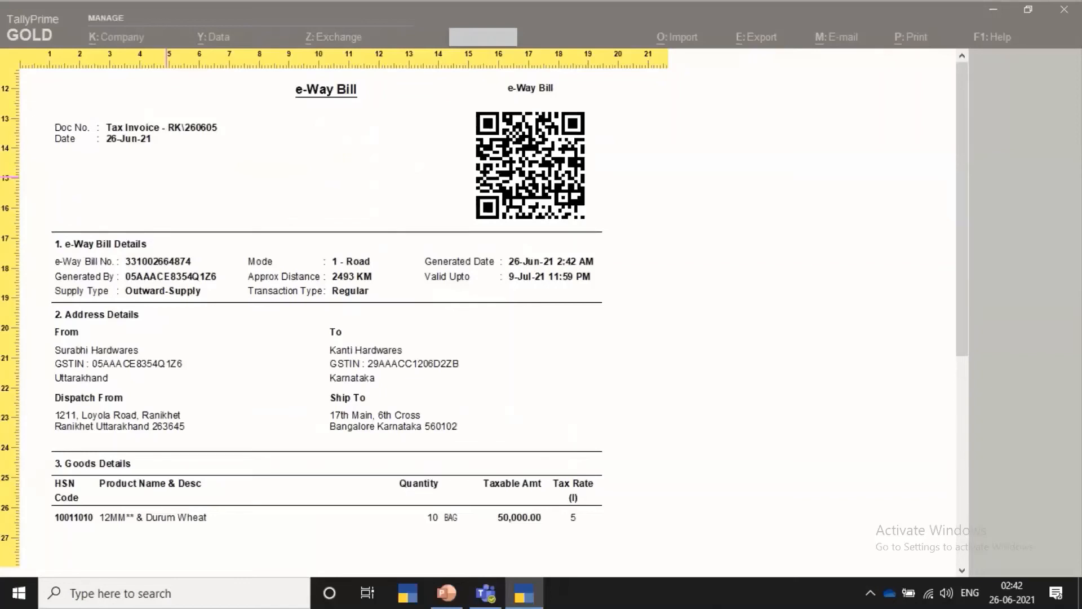
- Examine the e-Way Bill page's address, goods, transportation and vehicle details, and leave the print preview
scroll(485, 318, down, 1)
scroll(485, 318, down, 3)
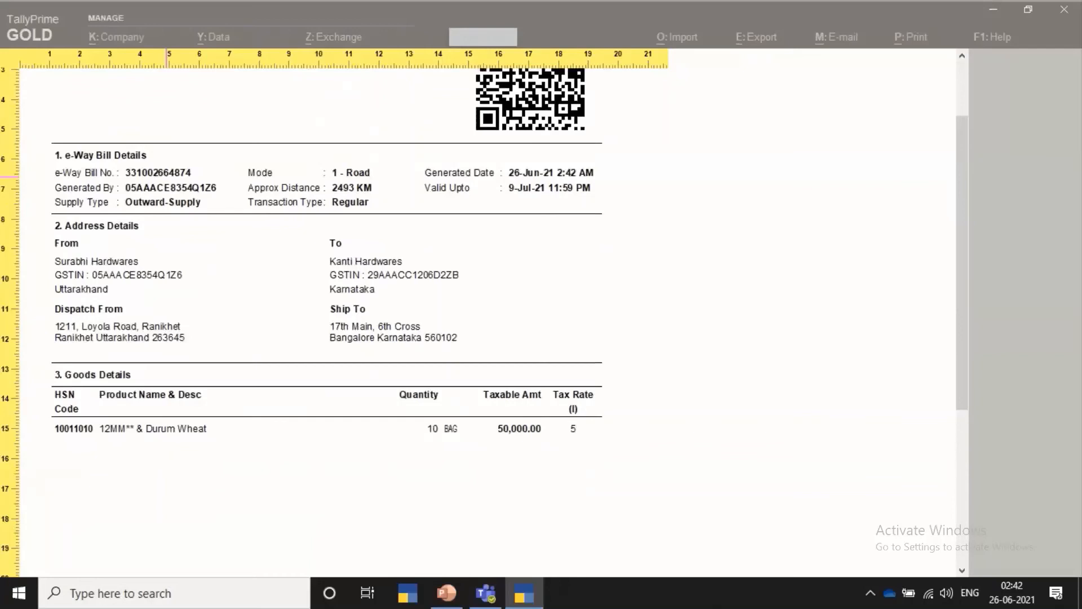
scroll(485, 319, down, 3)
scroll(404, 164, down, 2)
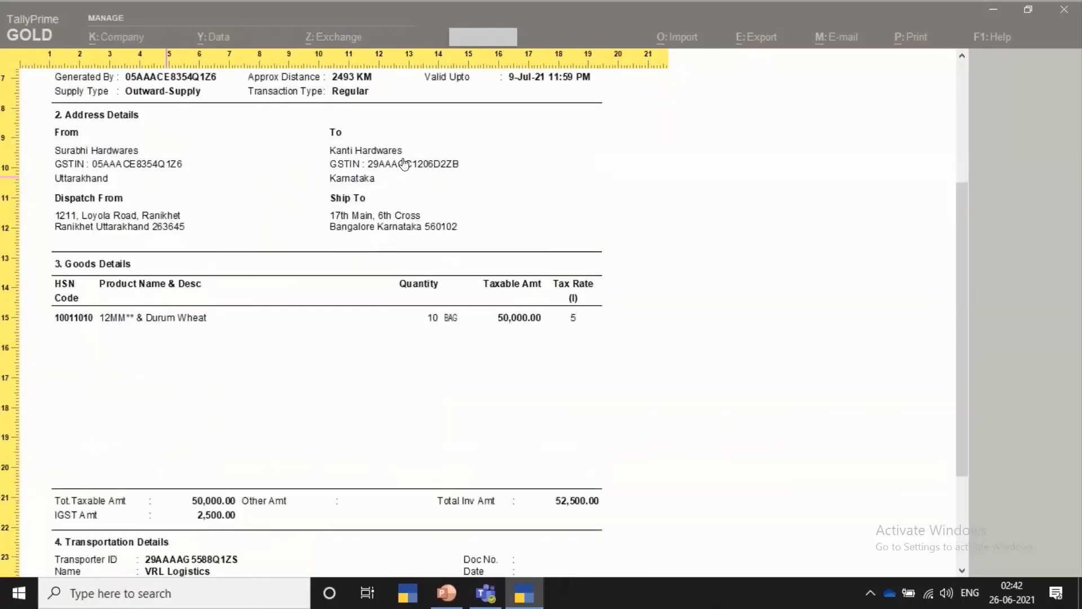
scroll(631, 131, down, 3)
scroll(691, 292, down, 1)
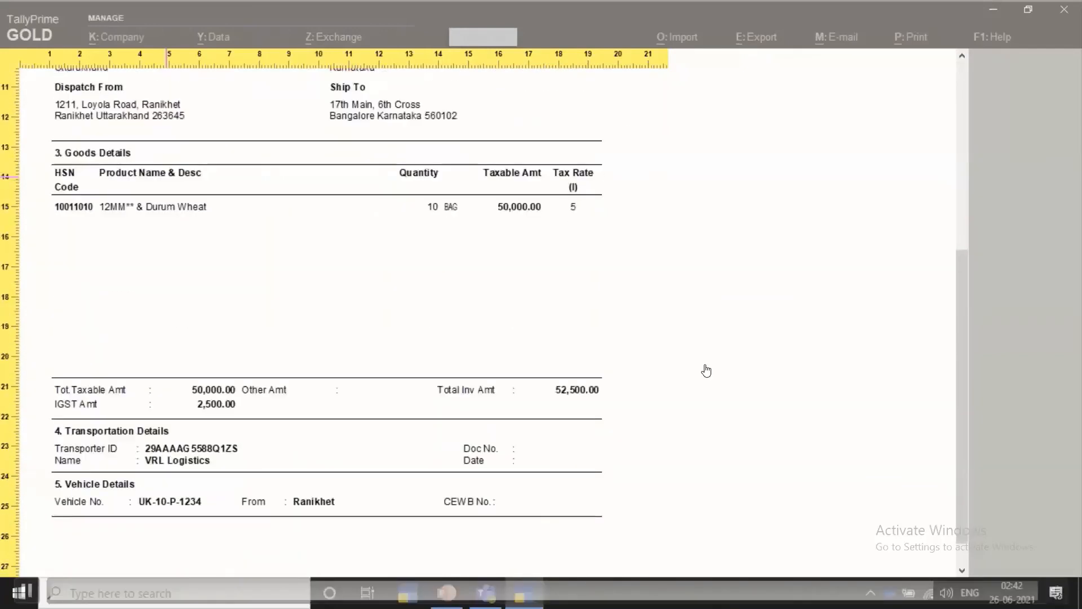
scroll(712, 378, down, 1)
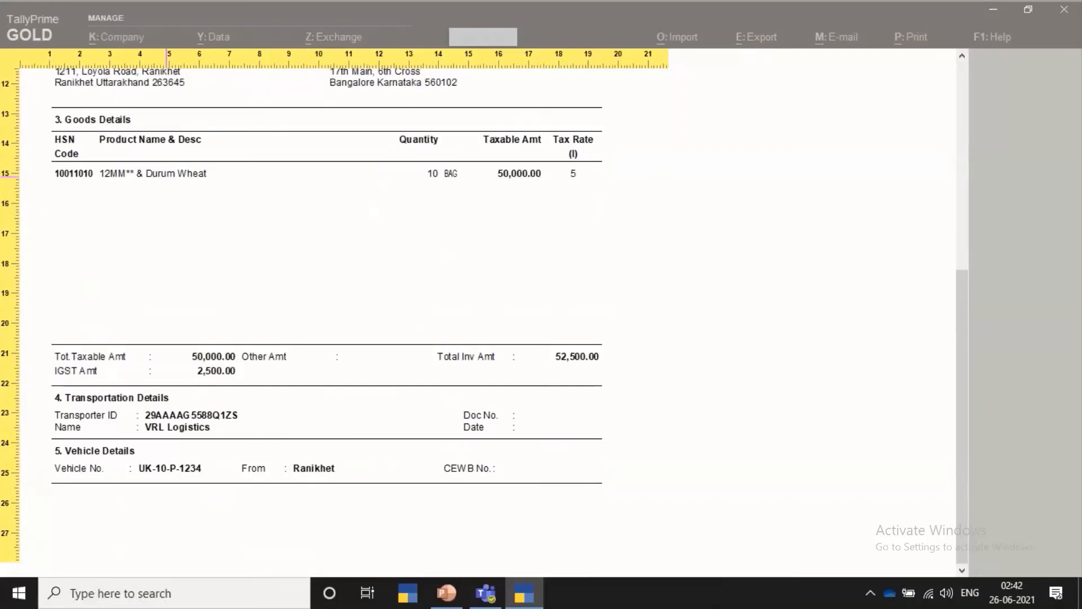
key(Escape)
key(Escape)
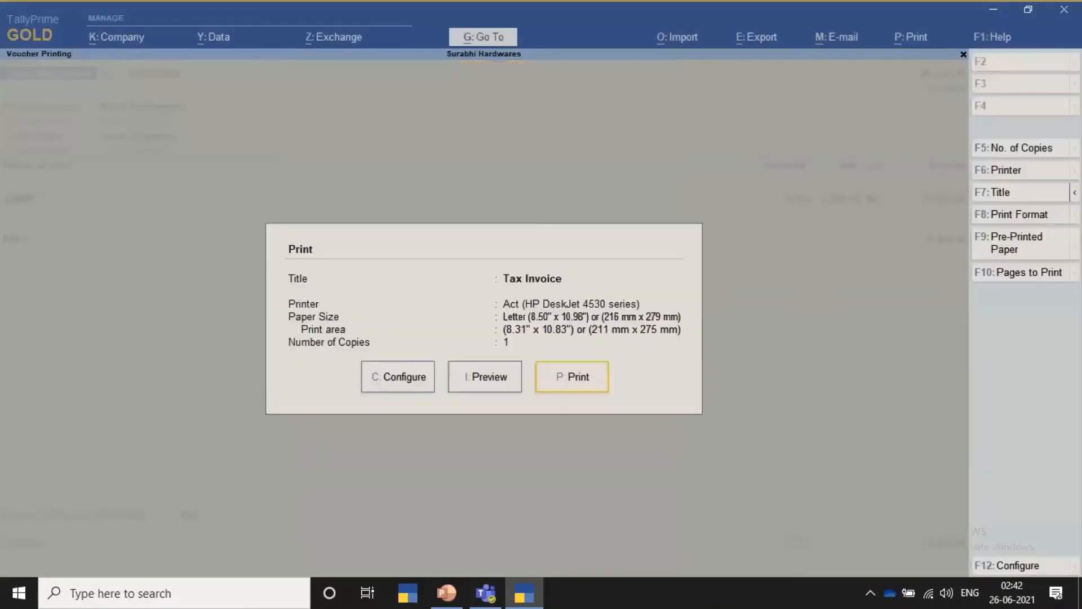
key(Escape)
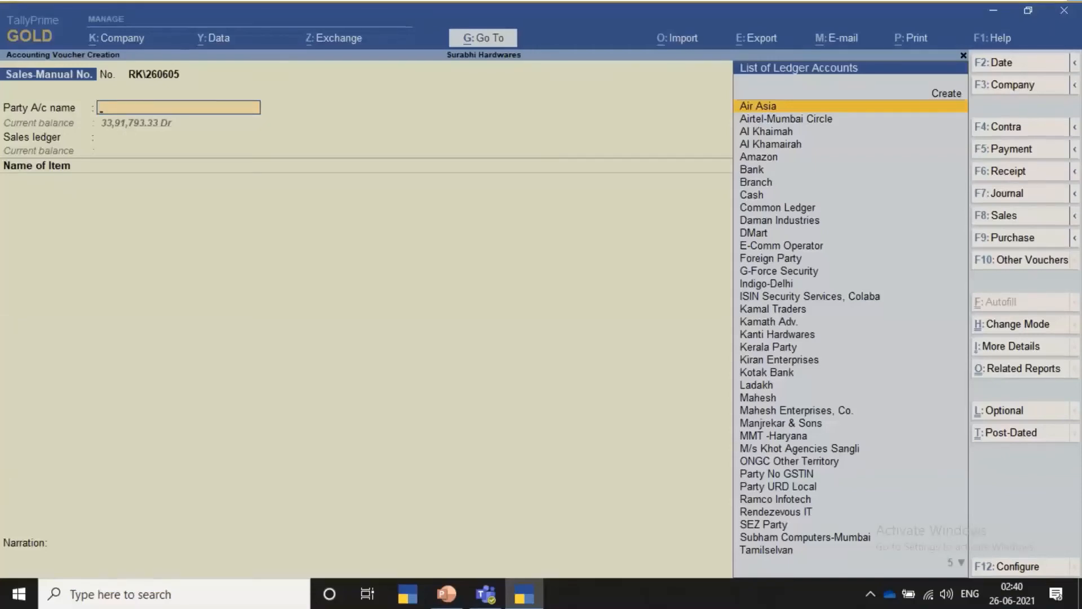
- Enter Kanti Hardwares as the party of a sales voucher, accept its dispatch and party details, and filter the sales ledgers by Sales
text(Kan)
key(Return)
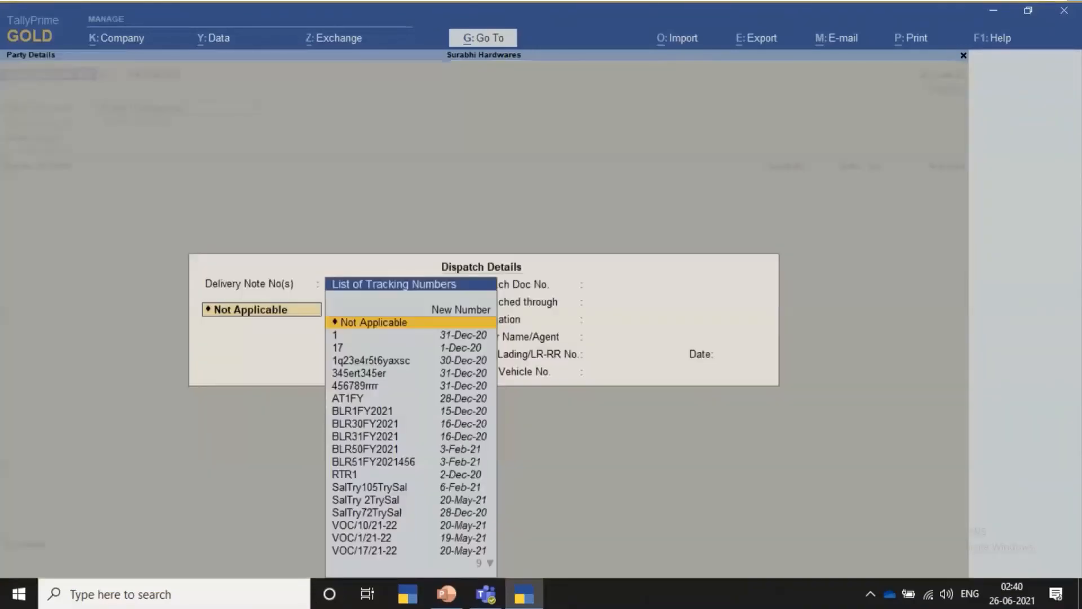
key(ctrl+a)
key(ctrl+a)
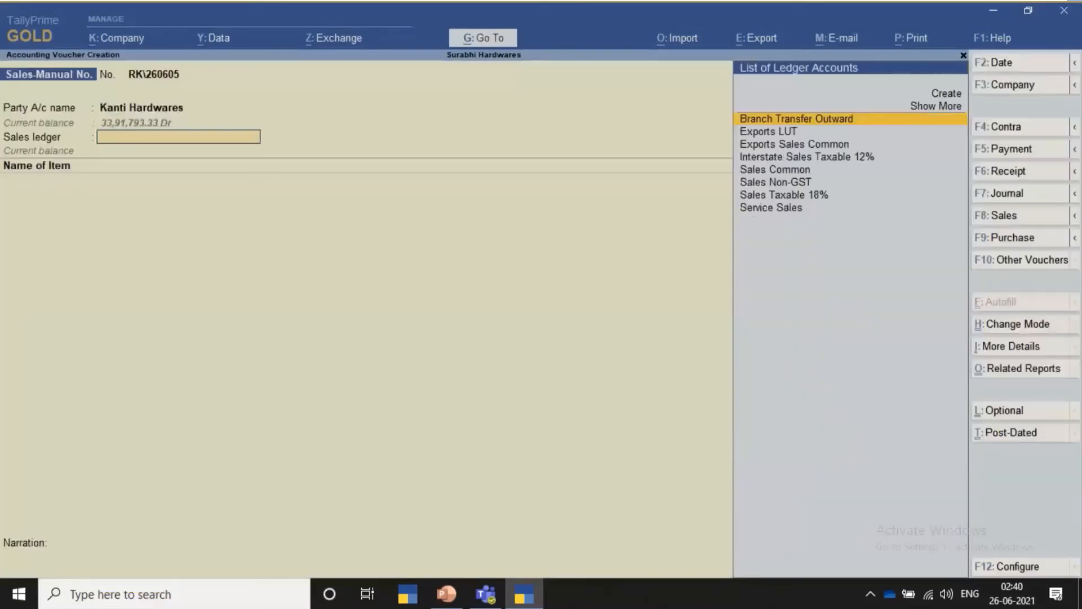
text(Sales)
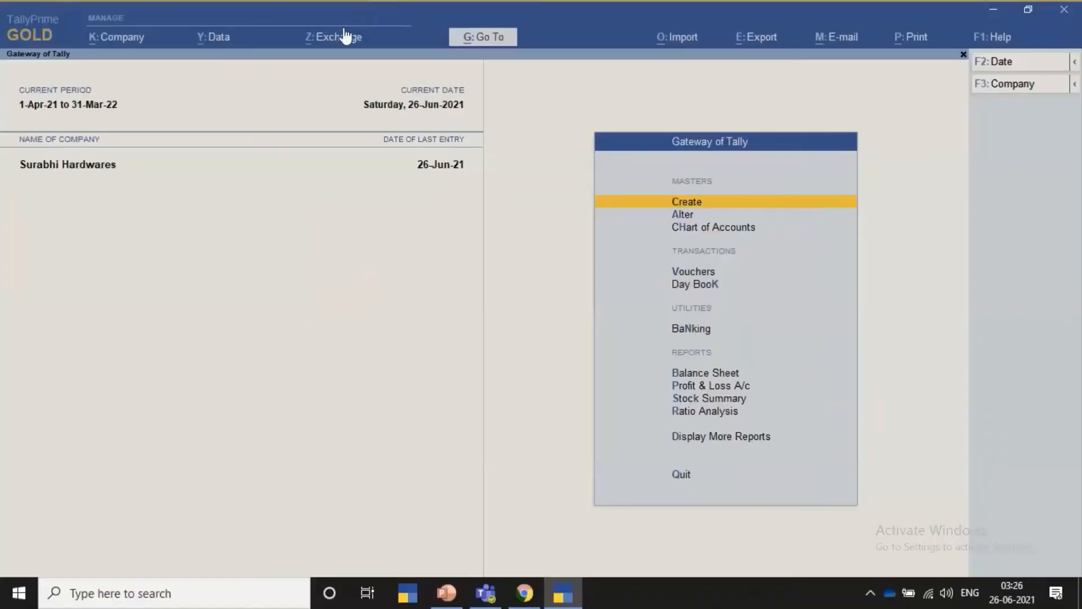
- Open the Send for e-Way Bill list of pending vouchers from the Gateway of Tally
click(340, 38)
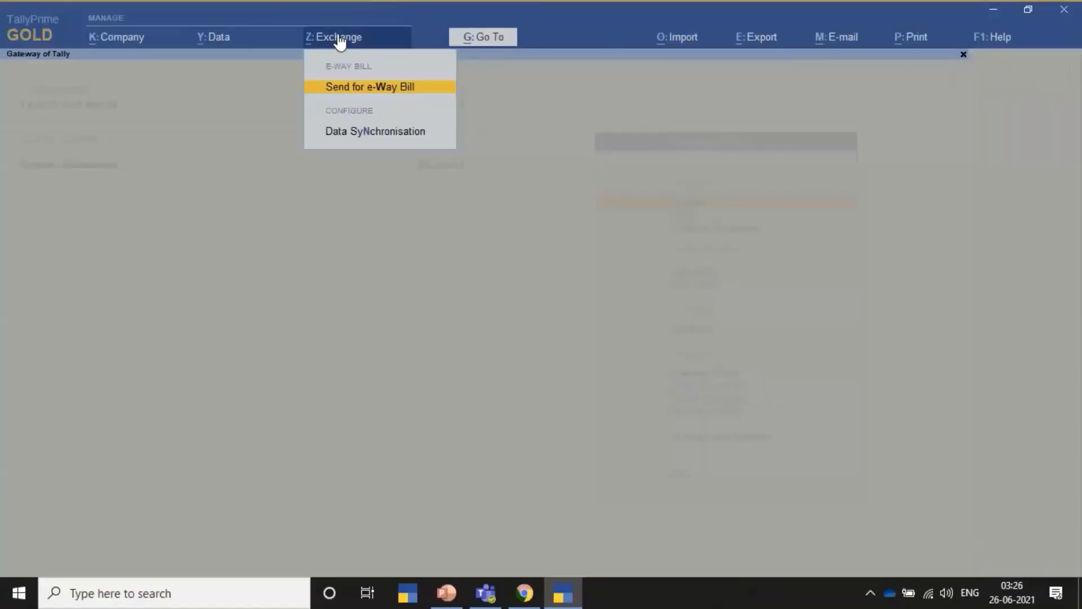
click(354, 89)
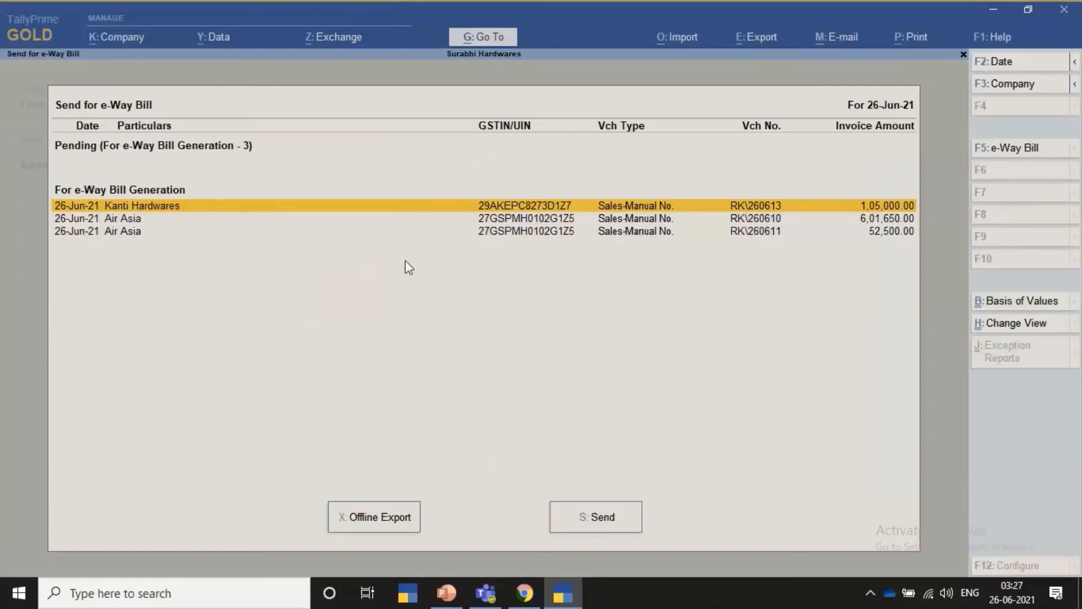
- Select the pending Kanti Hardwares voucher and both Air Asia vouchers for e-Way Bill generation
key(space)
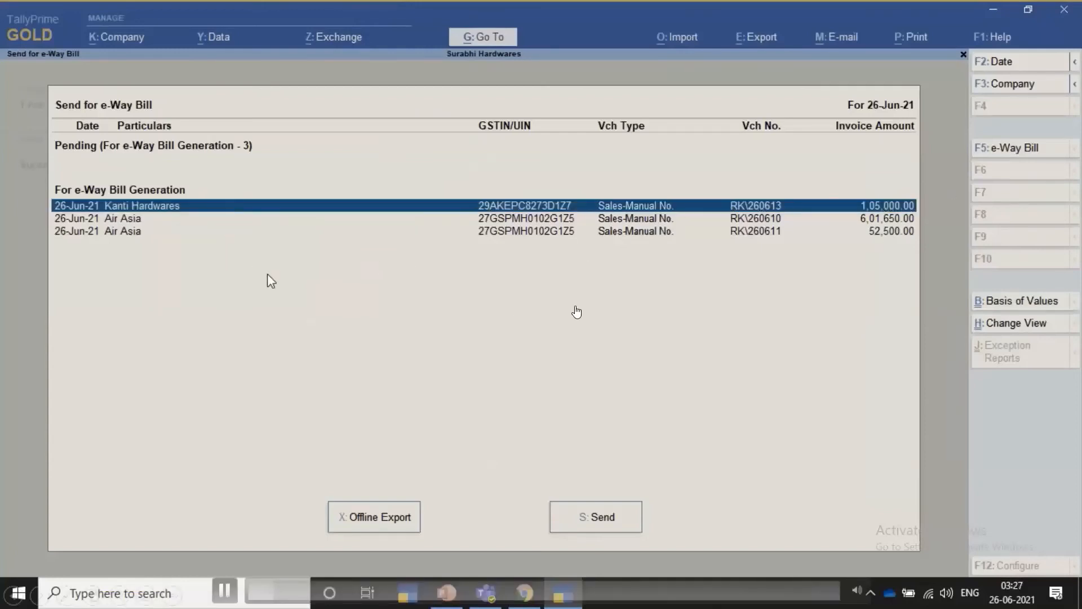
key(Down)
key(space)
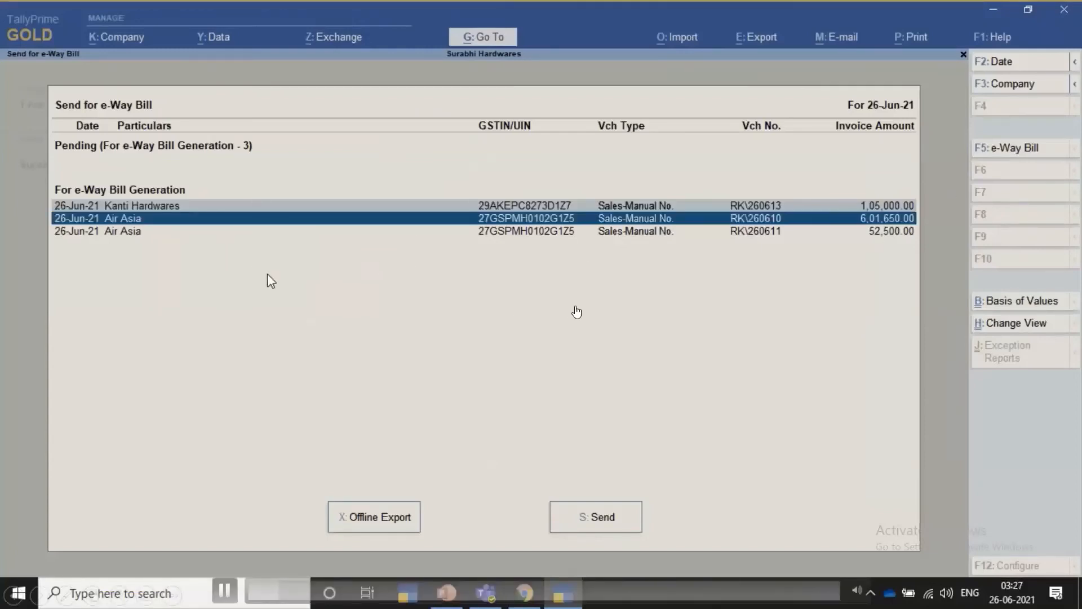
key(Down)
key(space)
key(Down)
- Clear the selection on all the pending vouchers in the e-Way Bill list
key(Up)
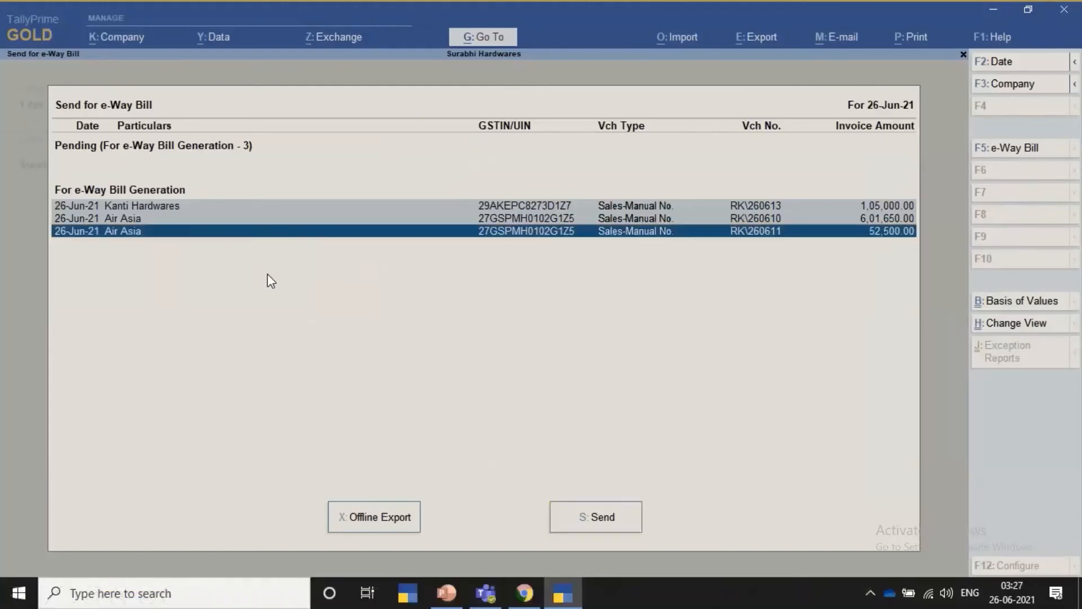
key(Up)
key(Up)
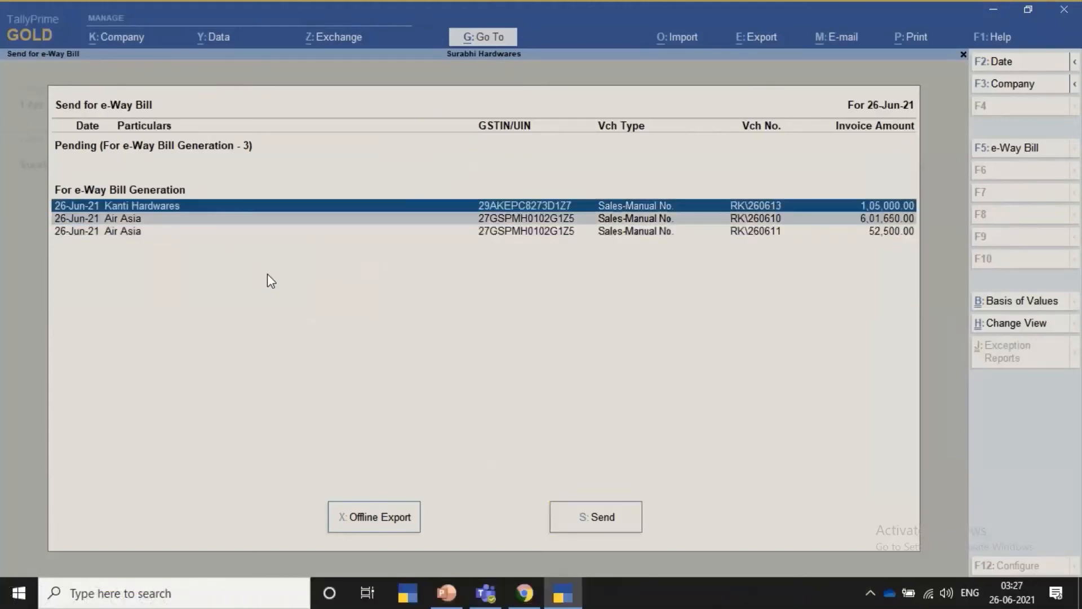
key(Down)
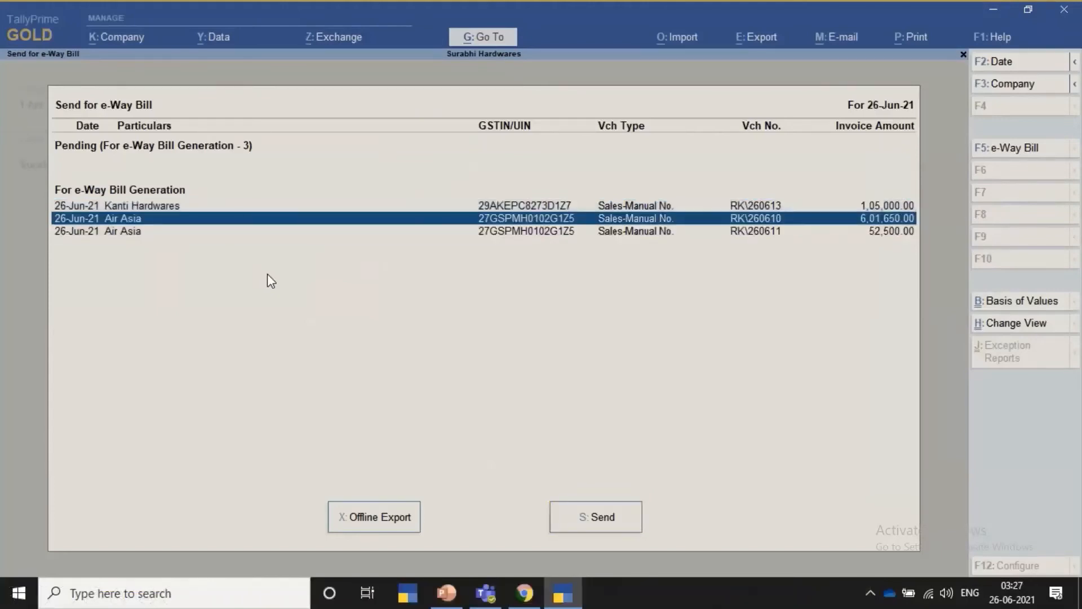
key(Up)
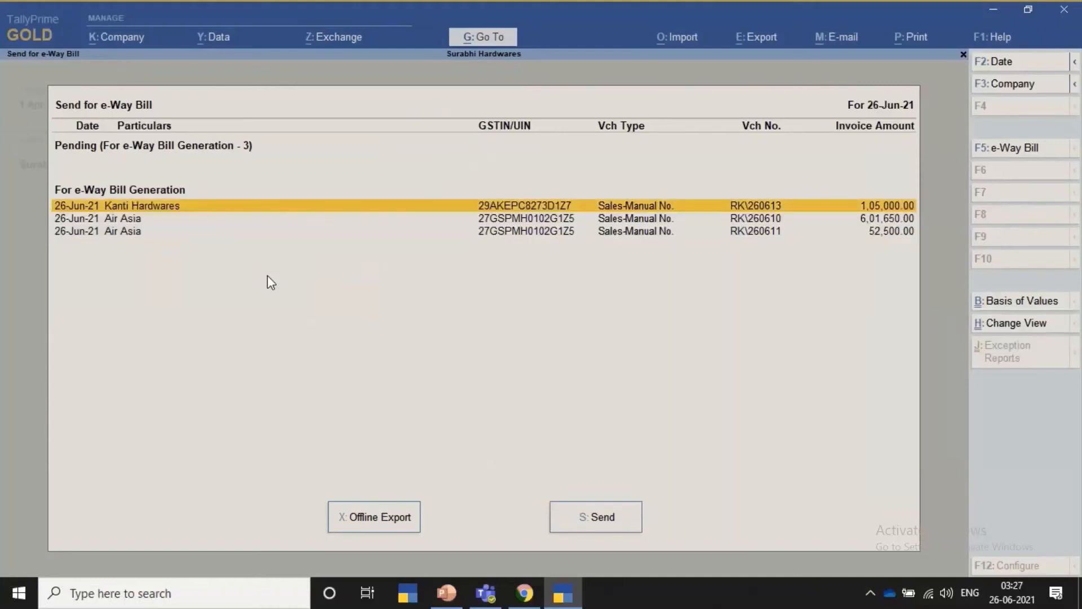
- Send all three pending vouchers for e-Way Bill generation and close the exchange summary
click(585, 524)
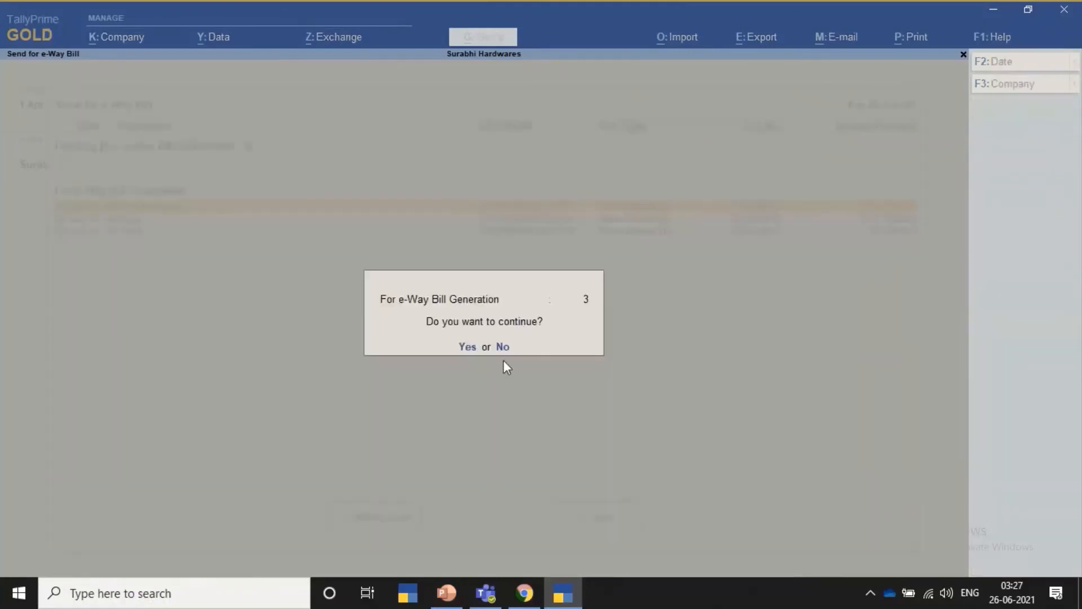
click(468, 347)
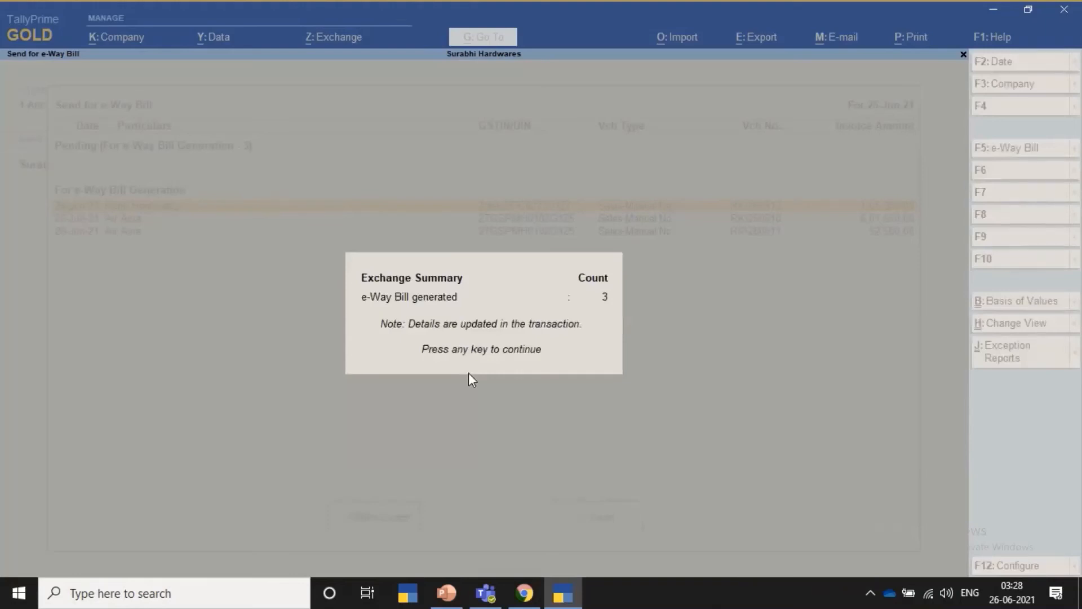
key(Return)
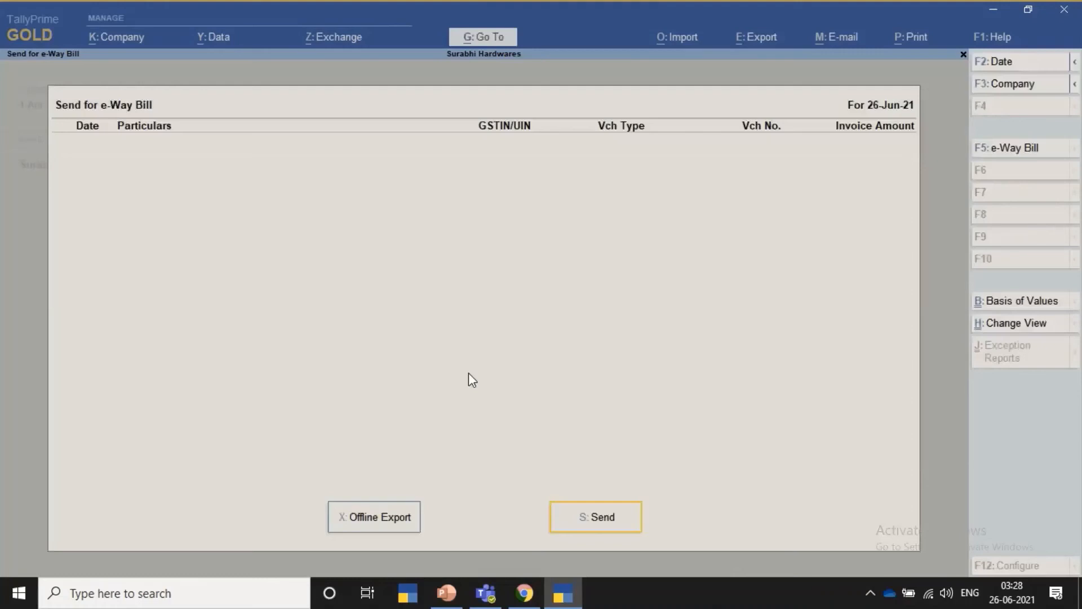
- Leave the pending list, open the e-Way Bill report and list the vouchers generated with Part B
key(Escape)
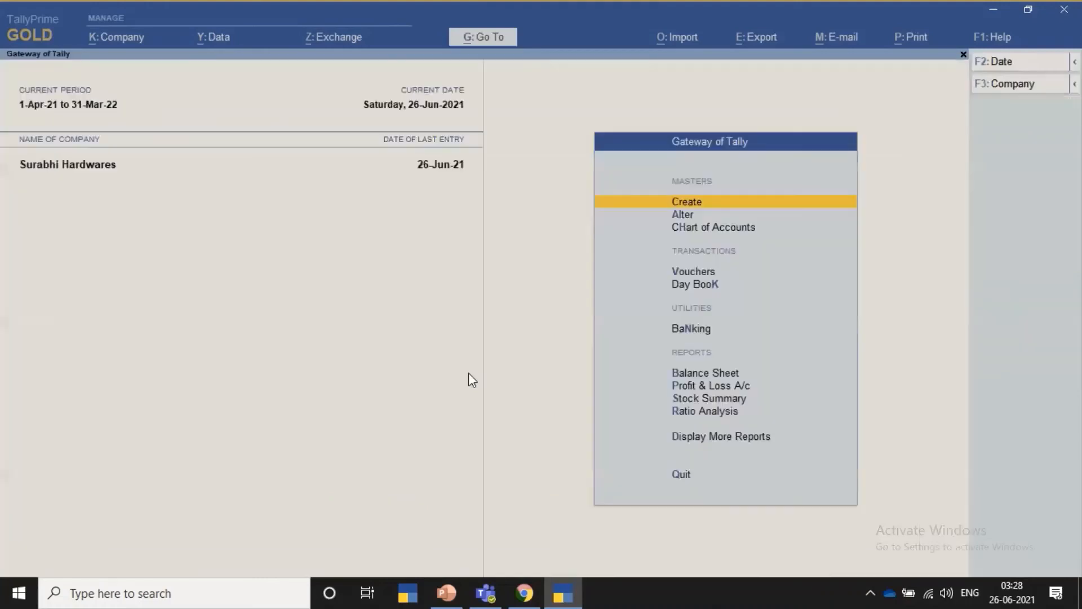
click(501, 42)
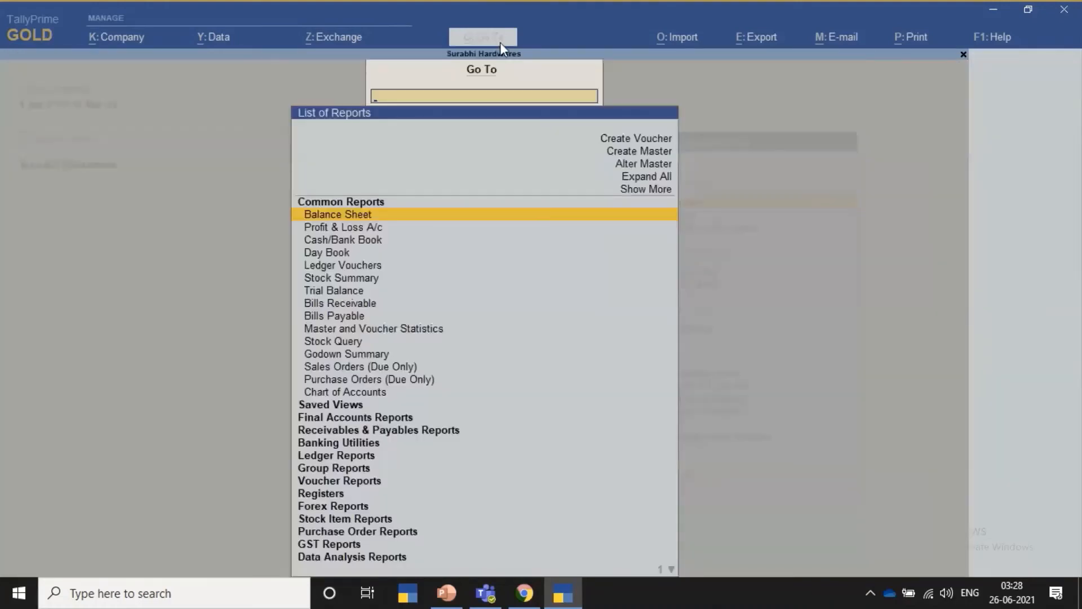
text(Eway)
key(Return)
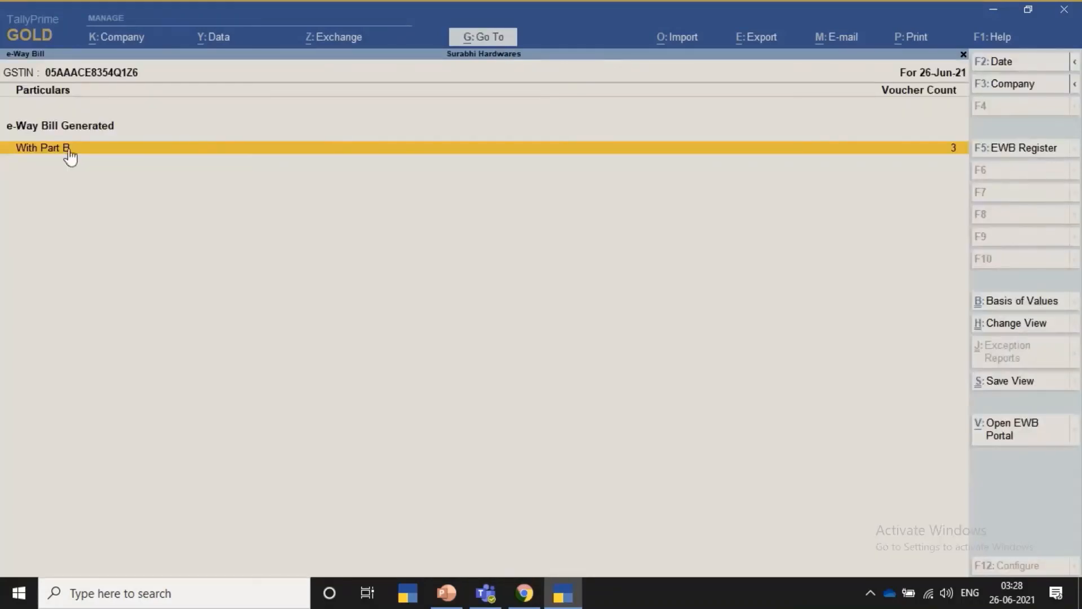
key(Return)
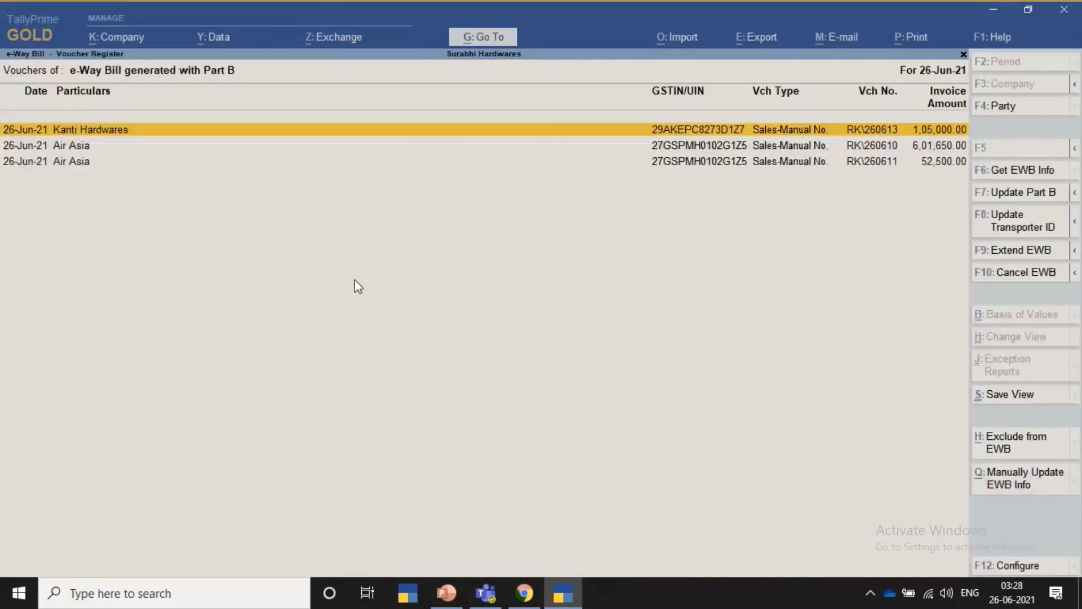
- Preview the print of the Kanti Hardwares sales voucher and examine its tax invoice and e-Way Bill pages
key(Return)
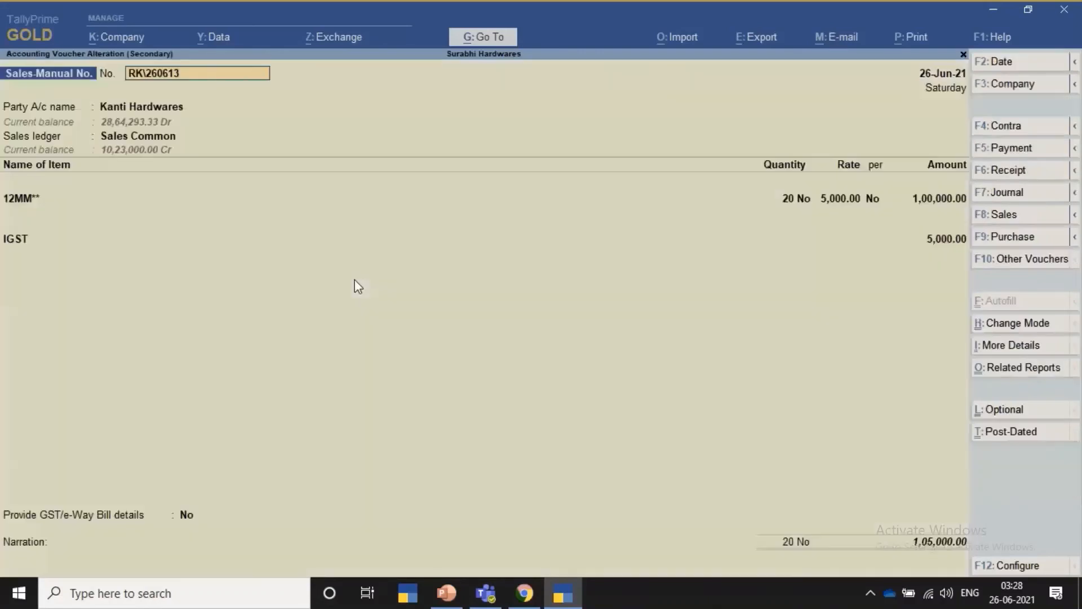
key(ctrl)
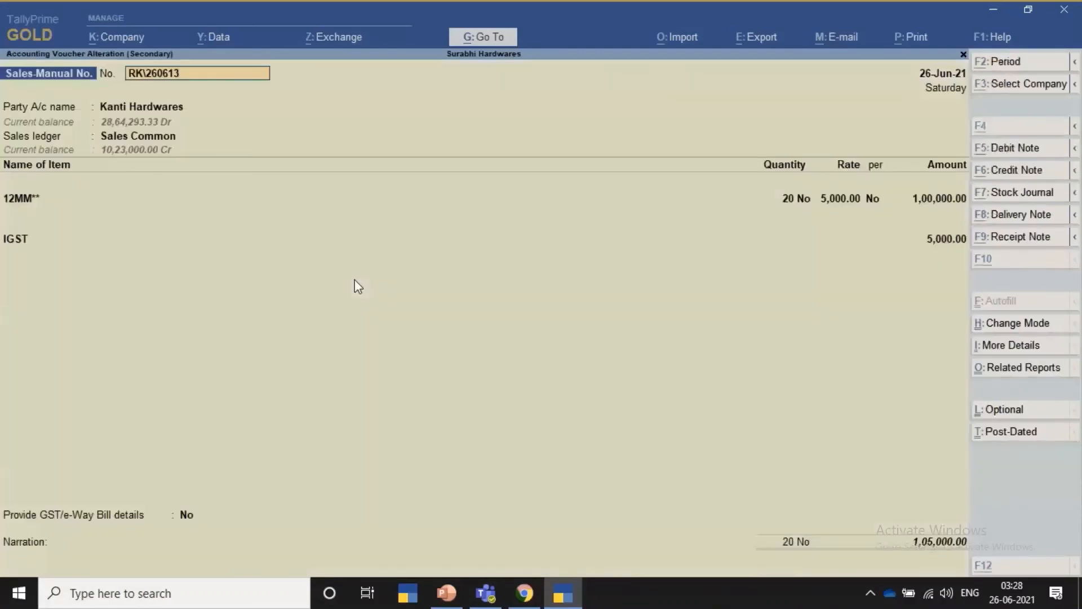
key(alt+p)
key(Return)
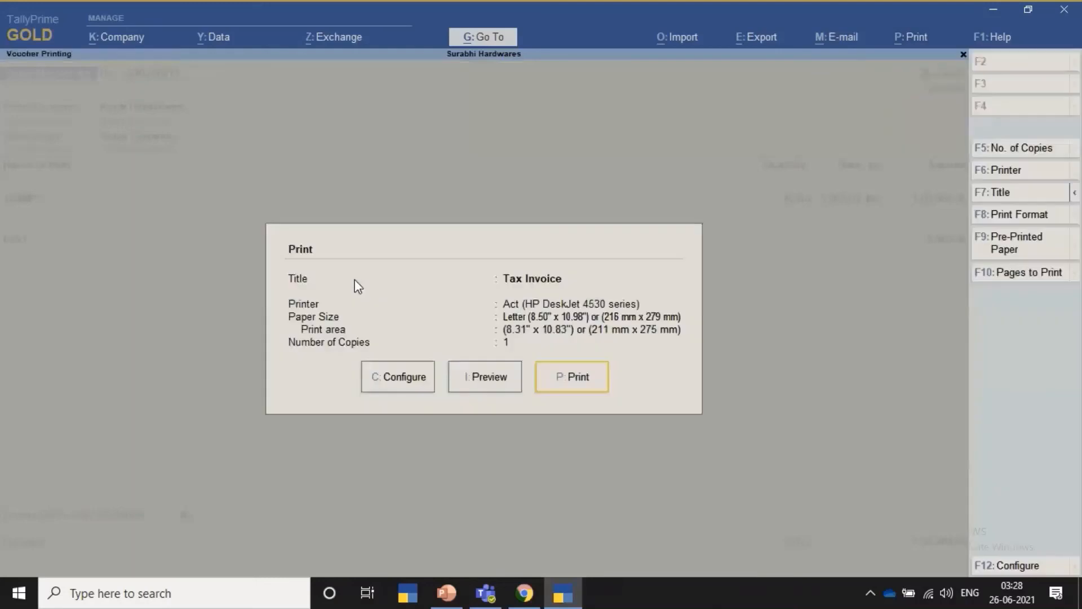
key(Left)
key(Return)
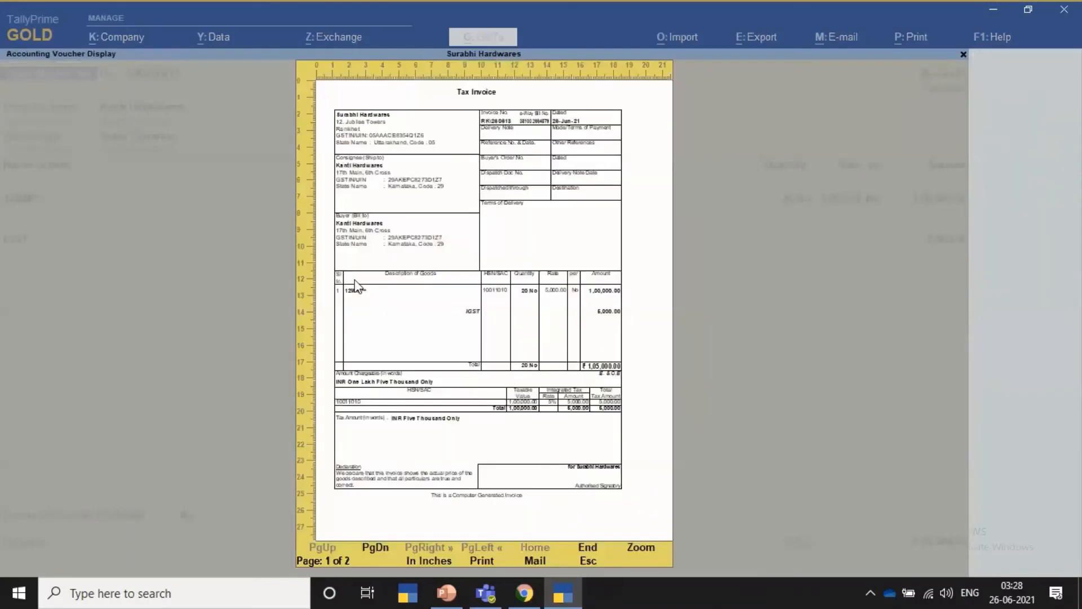
key(alt+z)
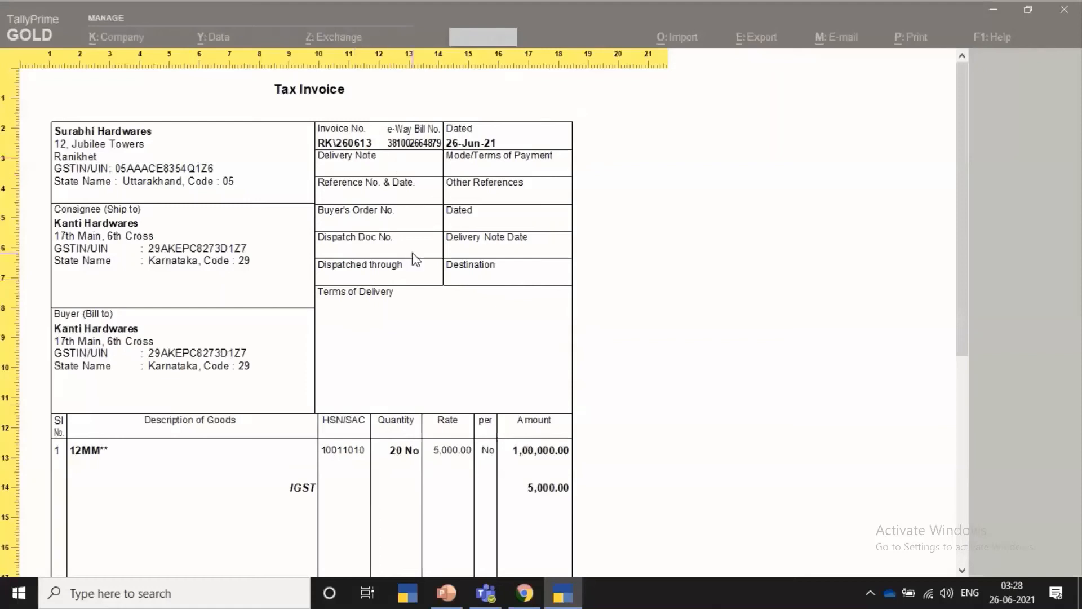
scroll(416, 259, down, 5)
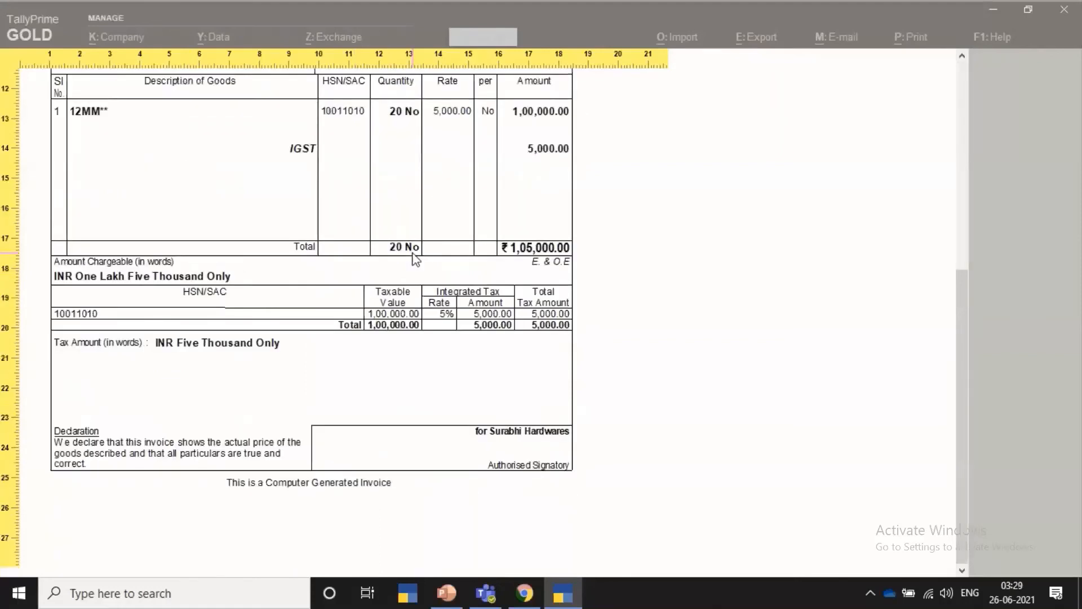
scroll(416, 259, down, 5)
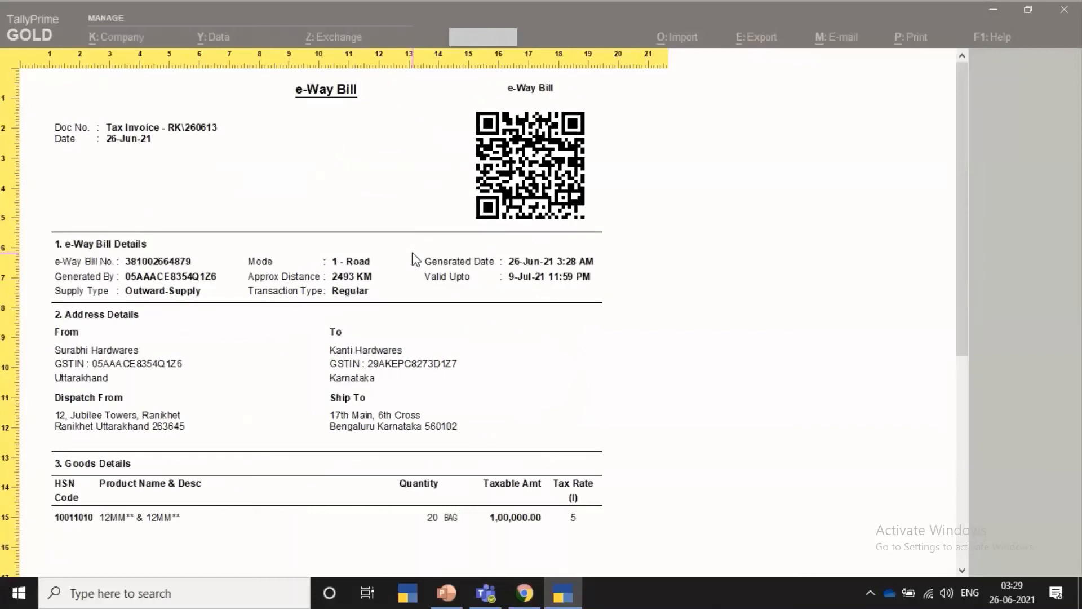
key(Escape)
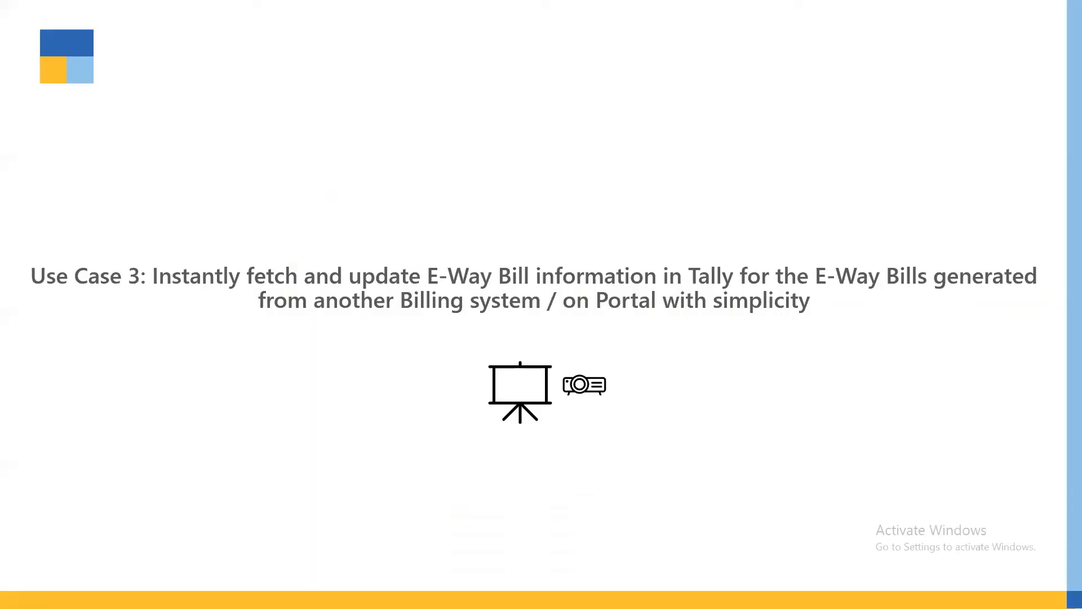